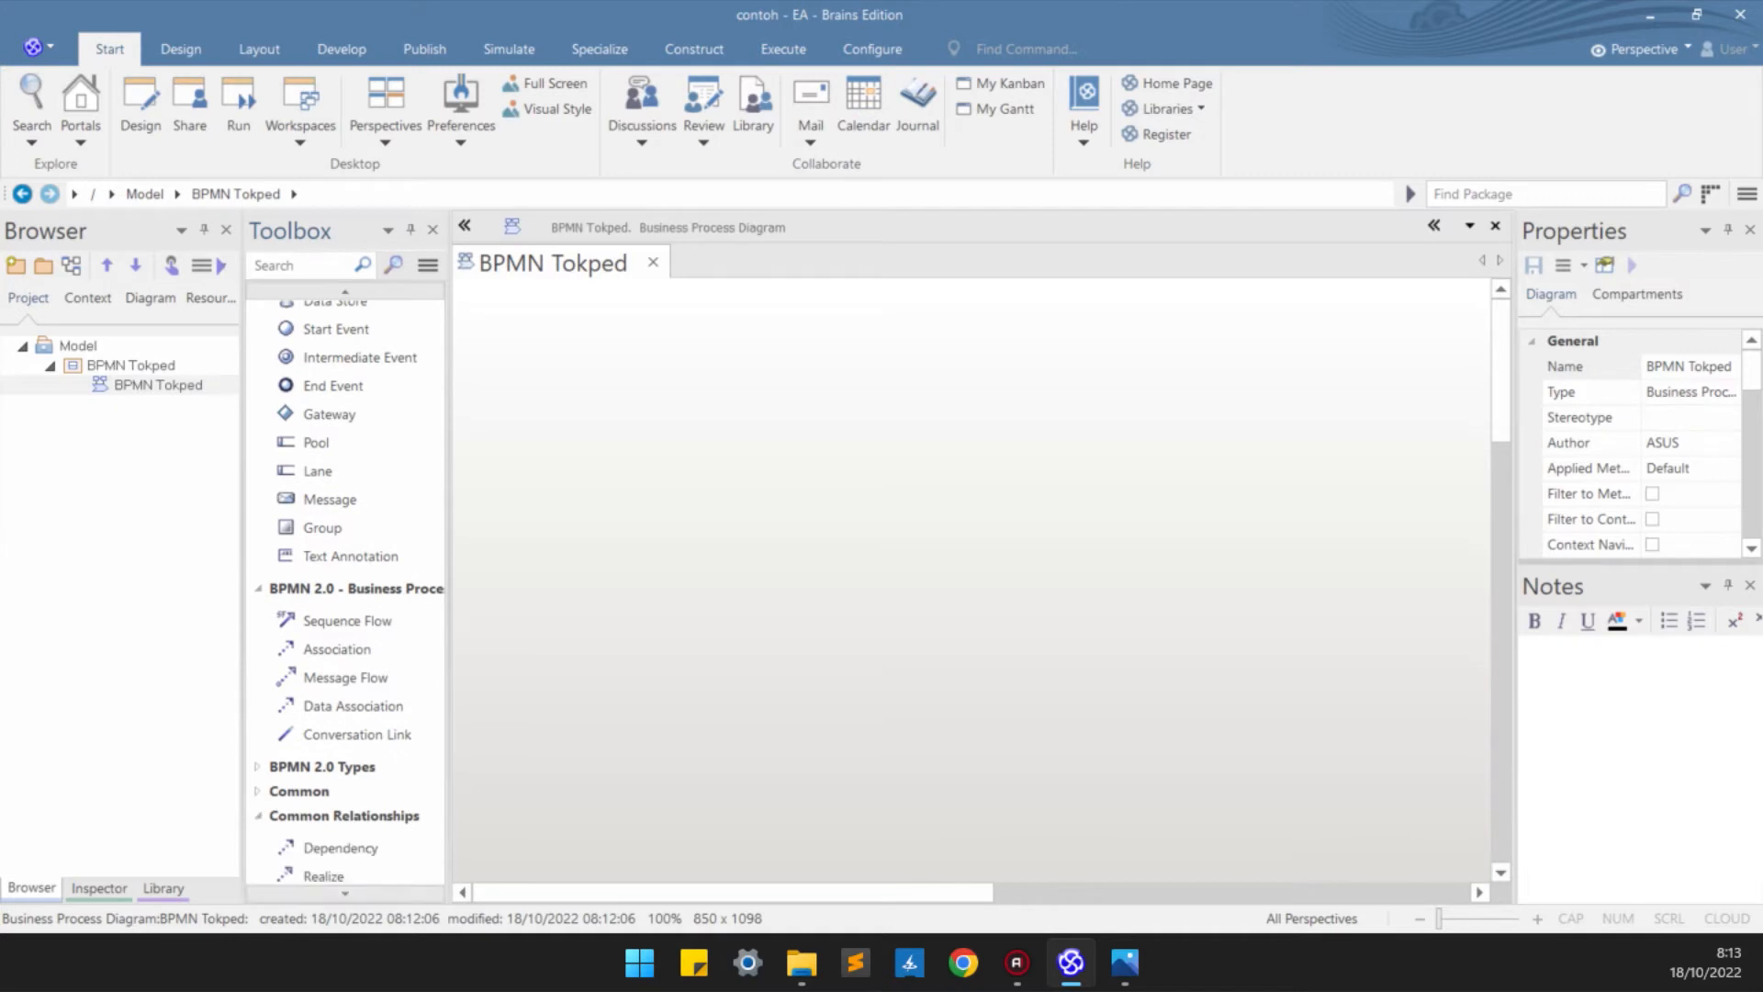
- Look through the toolbox's relationship and artifact elements, collapsing Common Relationships and expanding Artifacts
scroll(346, 780, down, 6)
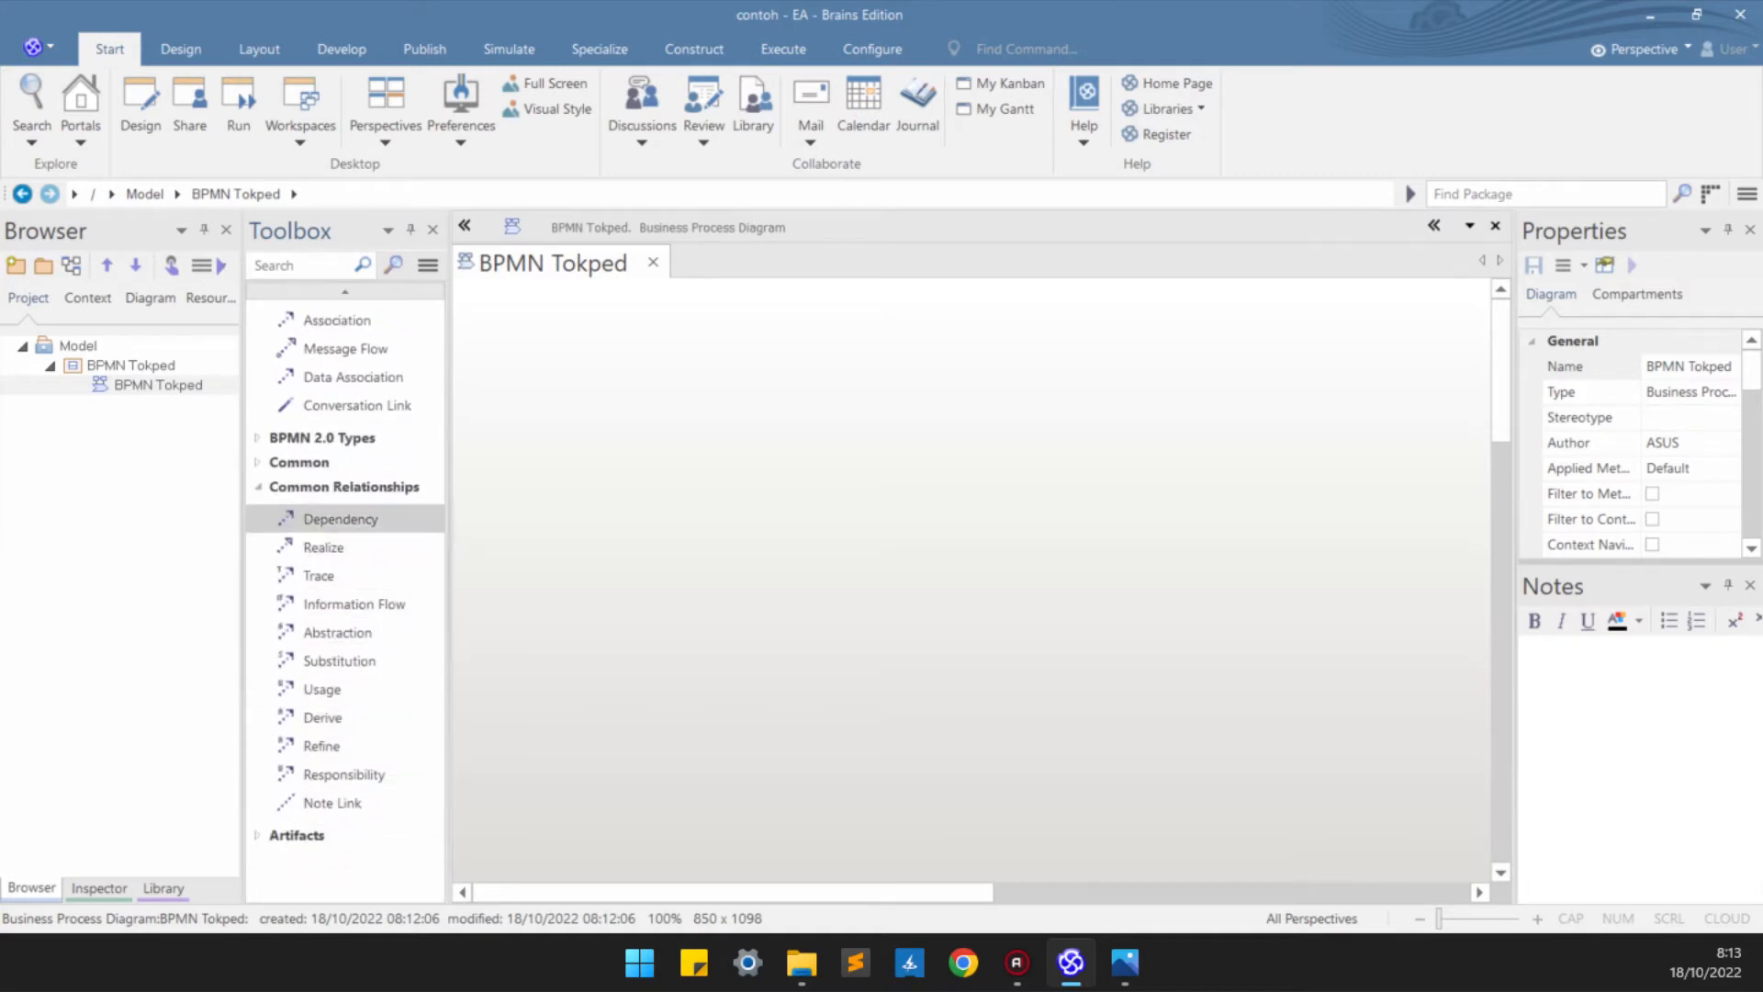
click(343, 487)
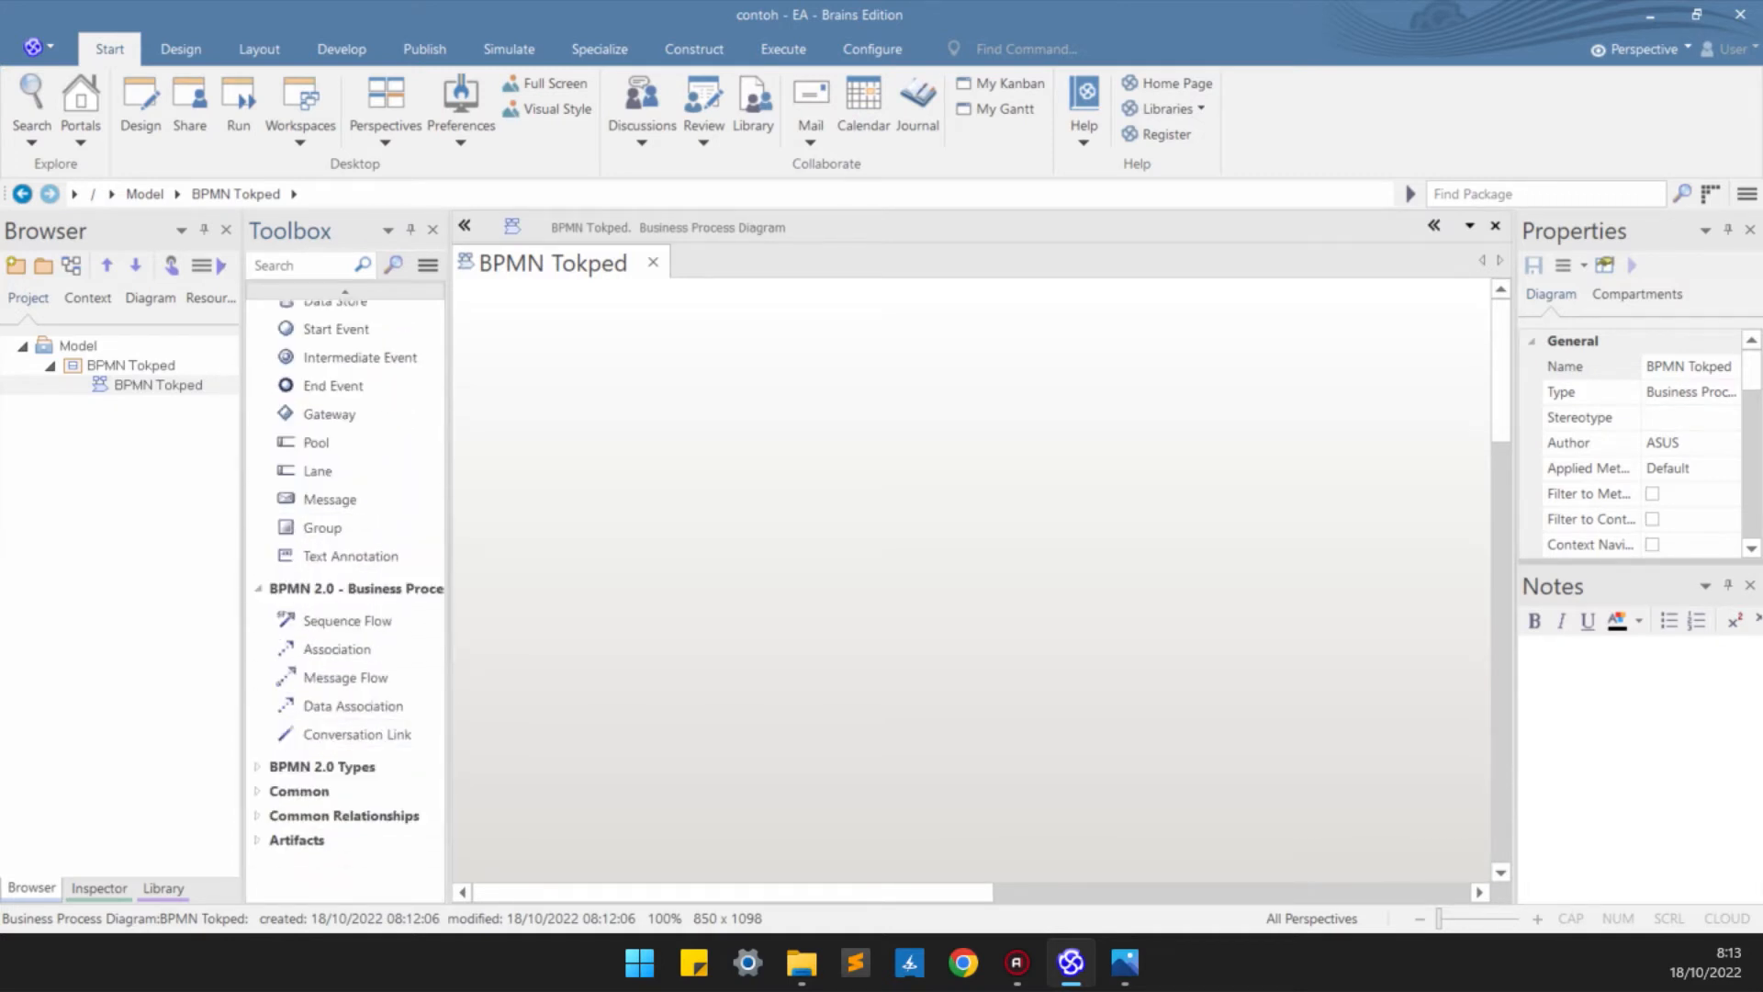
click(296, 840)
scroll(345, 666, down, 4)
scroll(345, 551, down, 4)
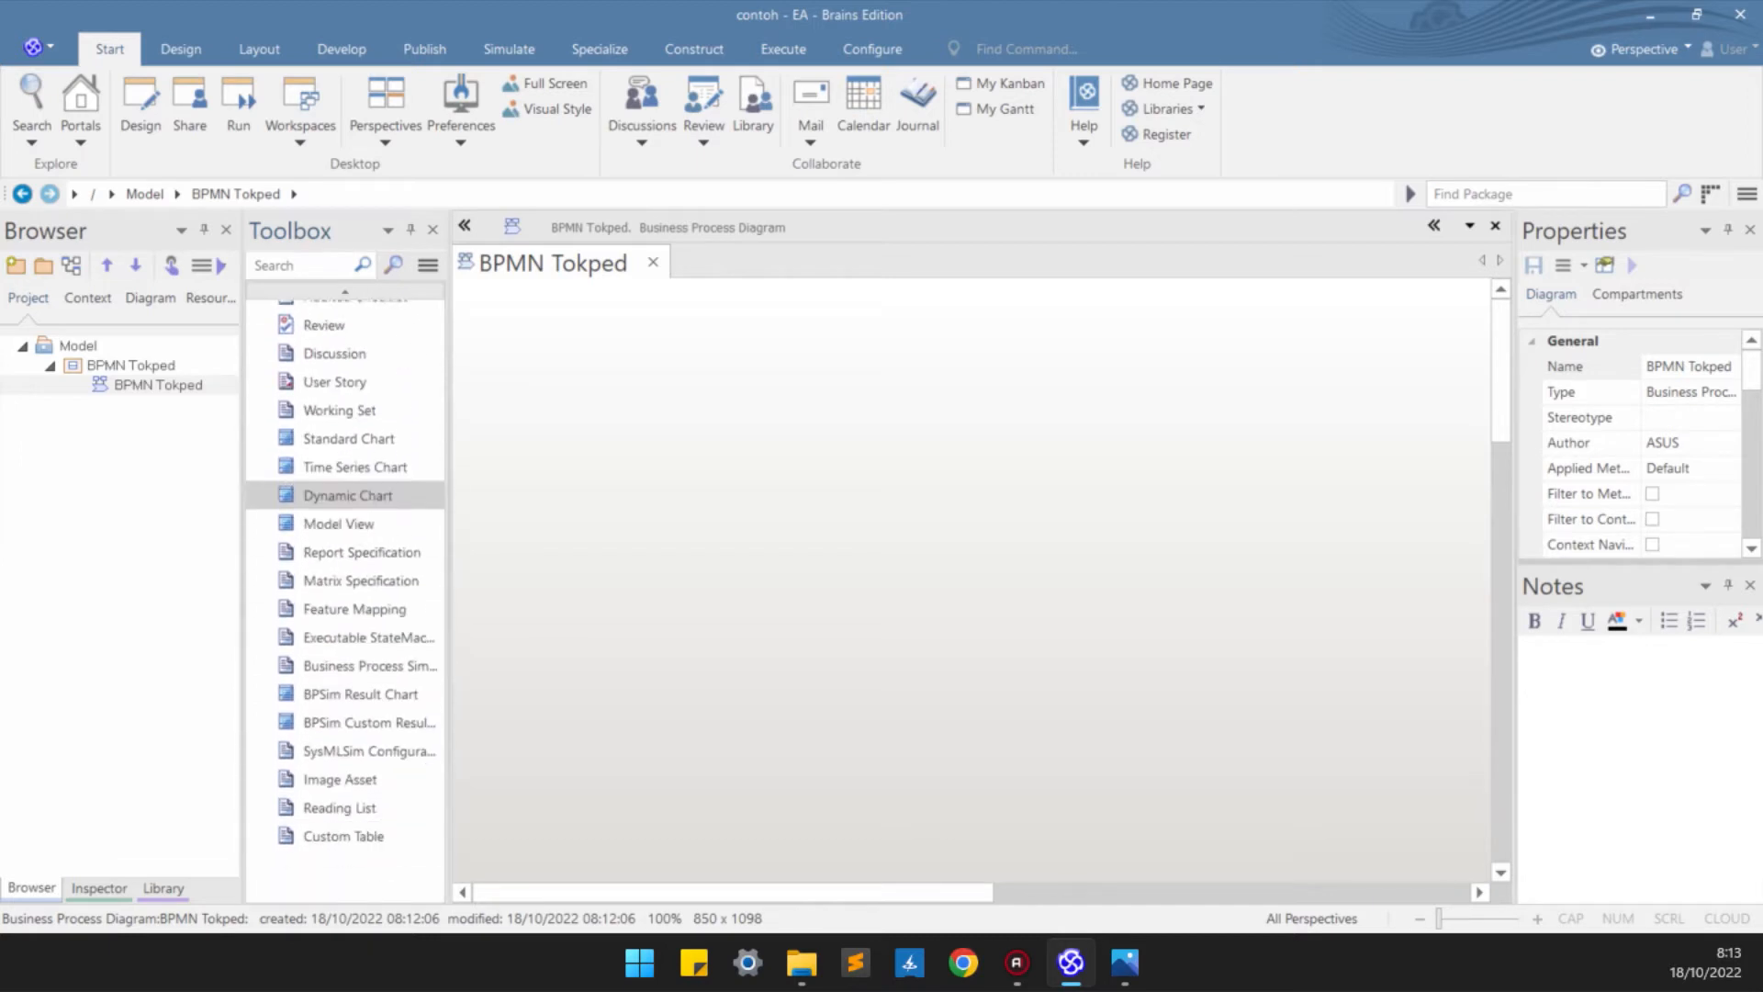
scroll(345, 390, up, 6)
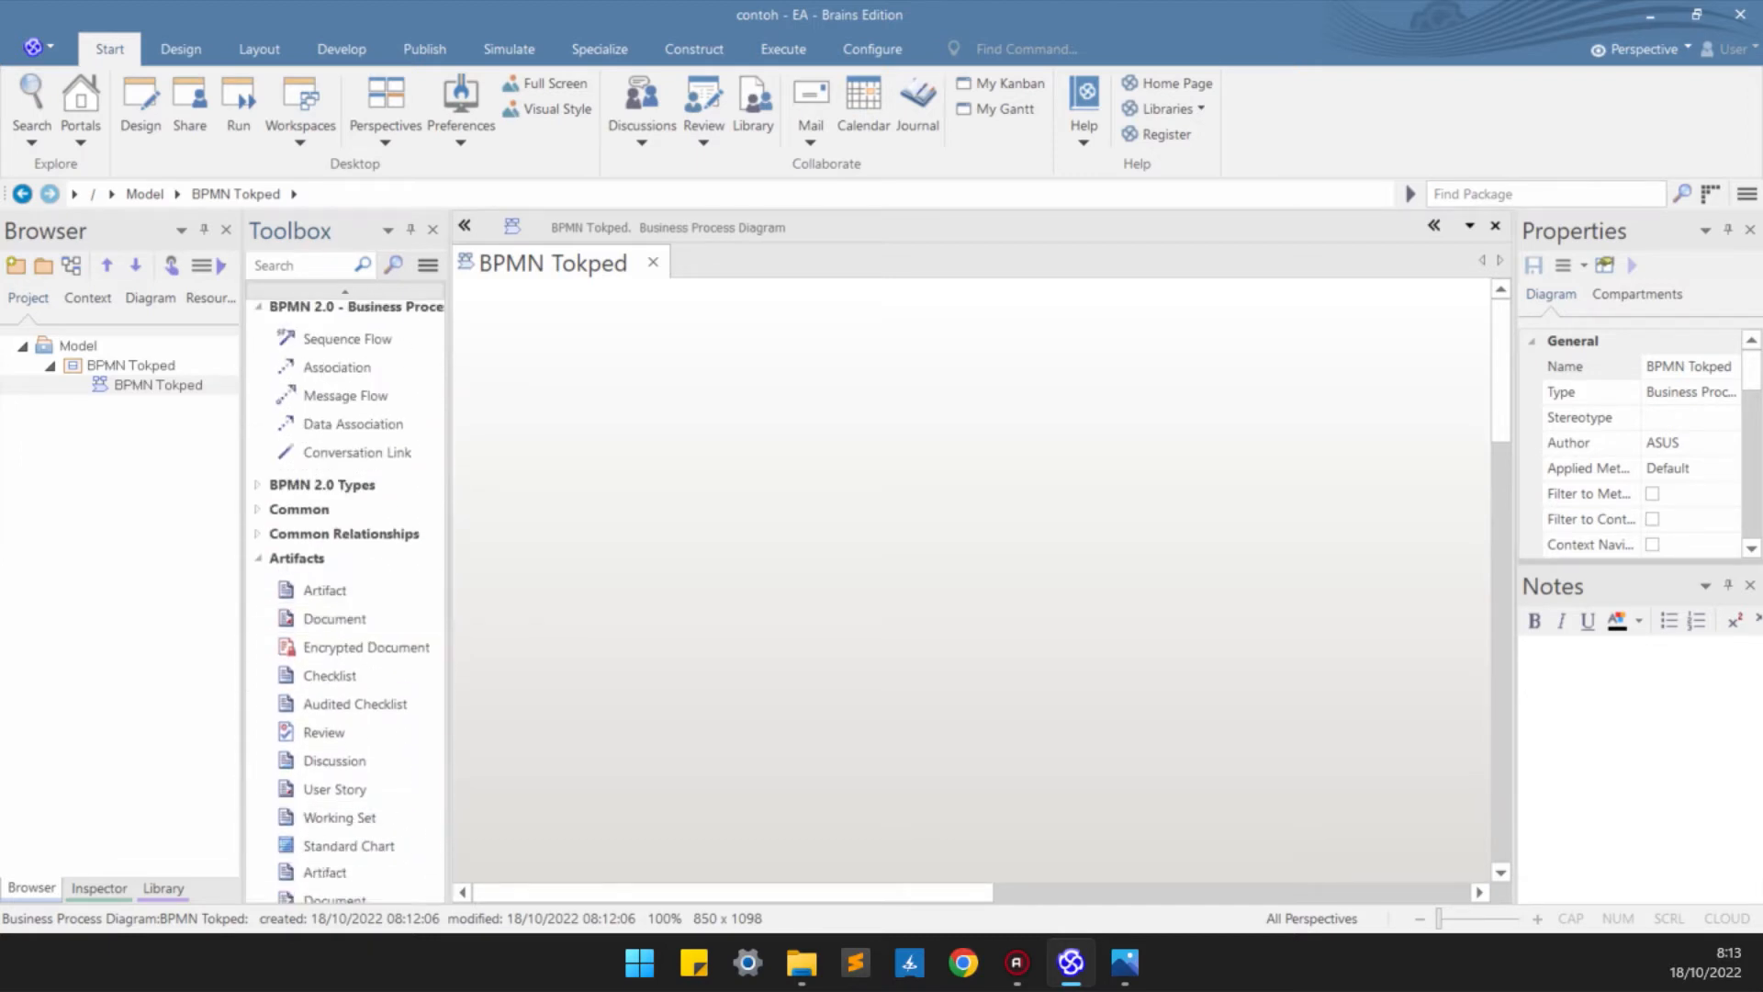
scroll(345, 551, up, 5)
scroll(345, 496, up, 2)
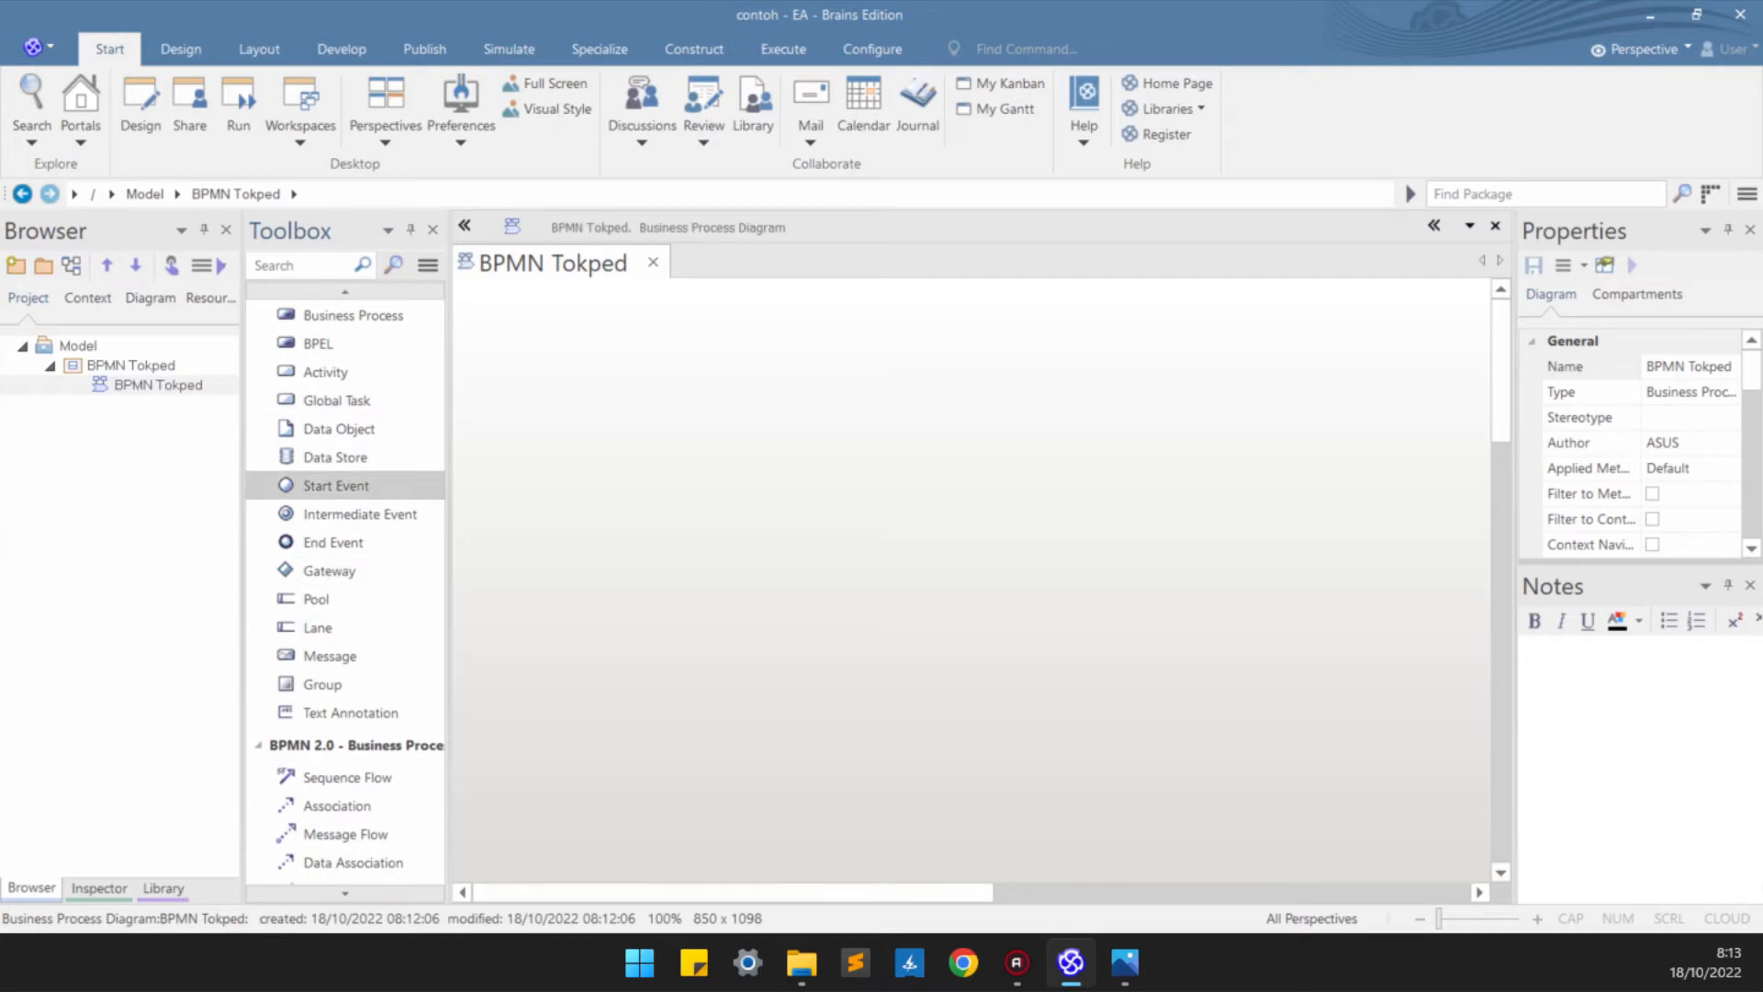
- Place a start event in the diagram's upper area, then add one pool around it and a second pool directly below
drag(336, 486, 662, 401)
click(645, 432)
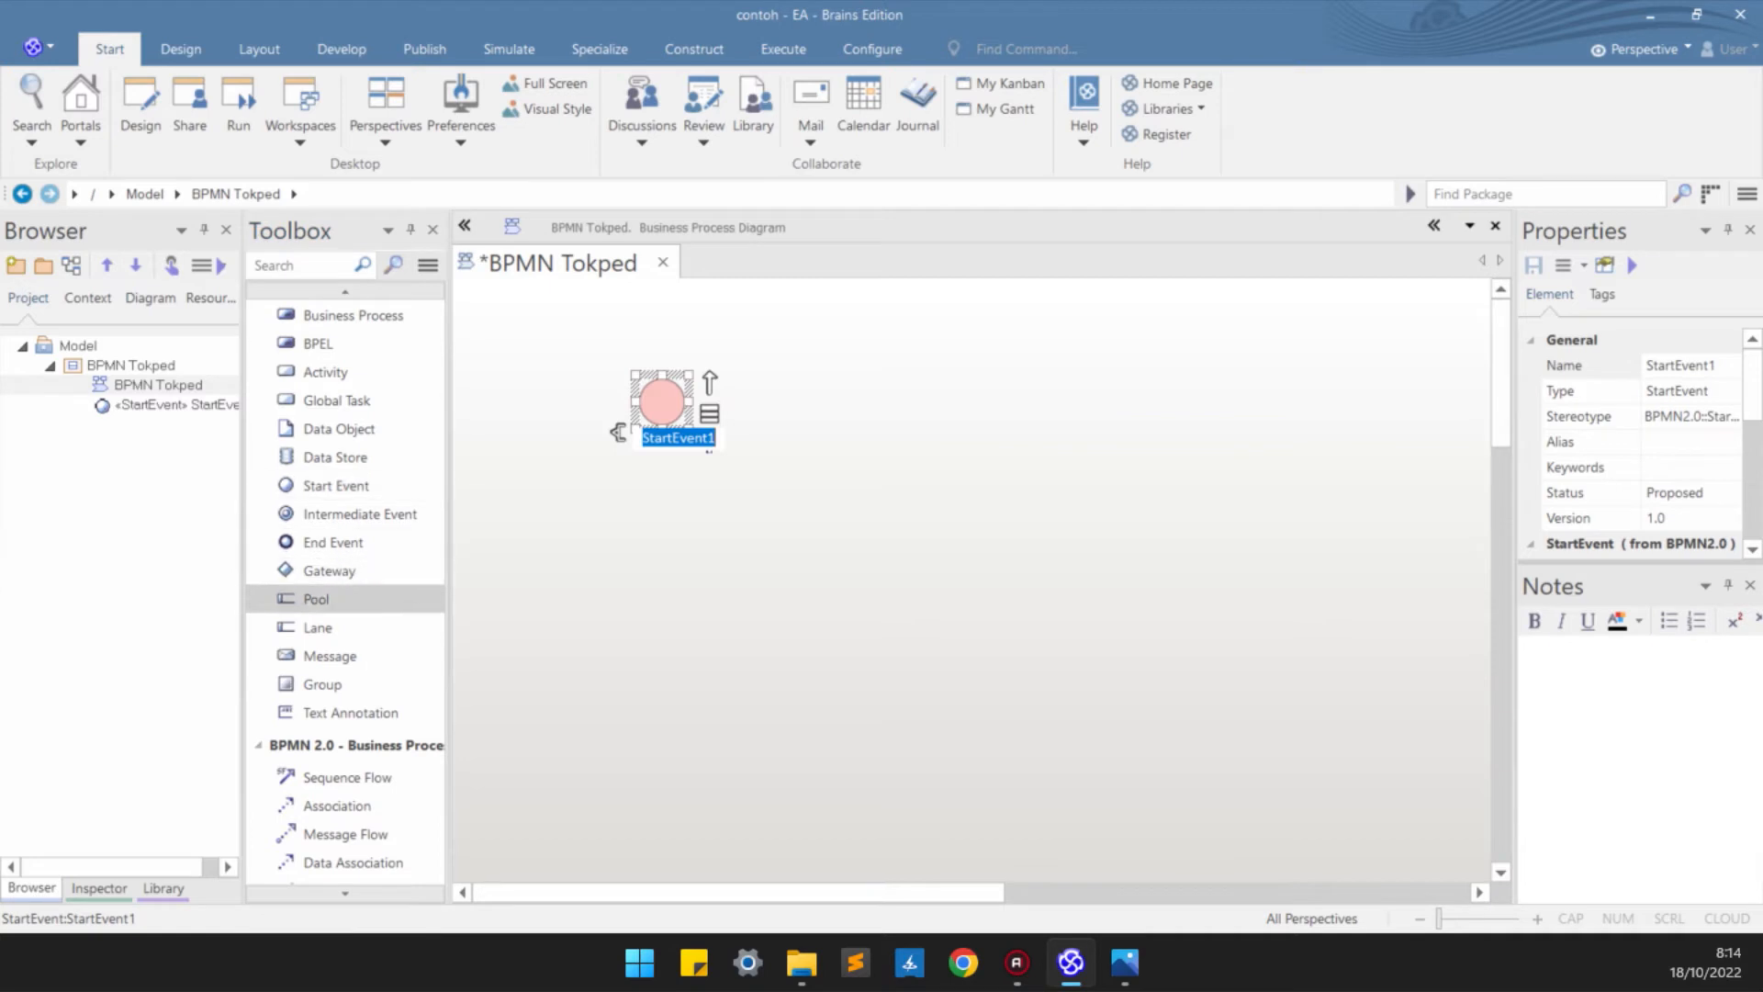
drag(316, 599, 477, 369)
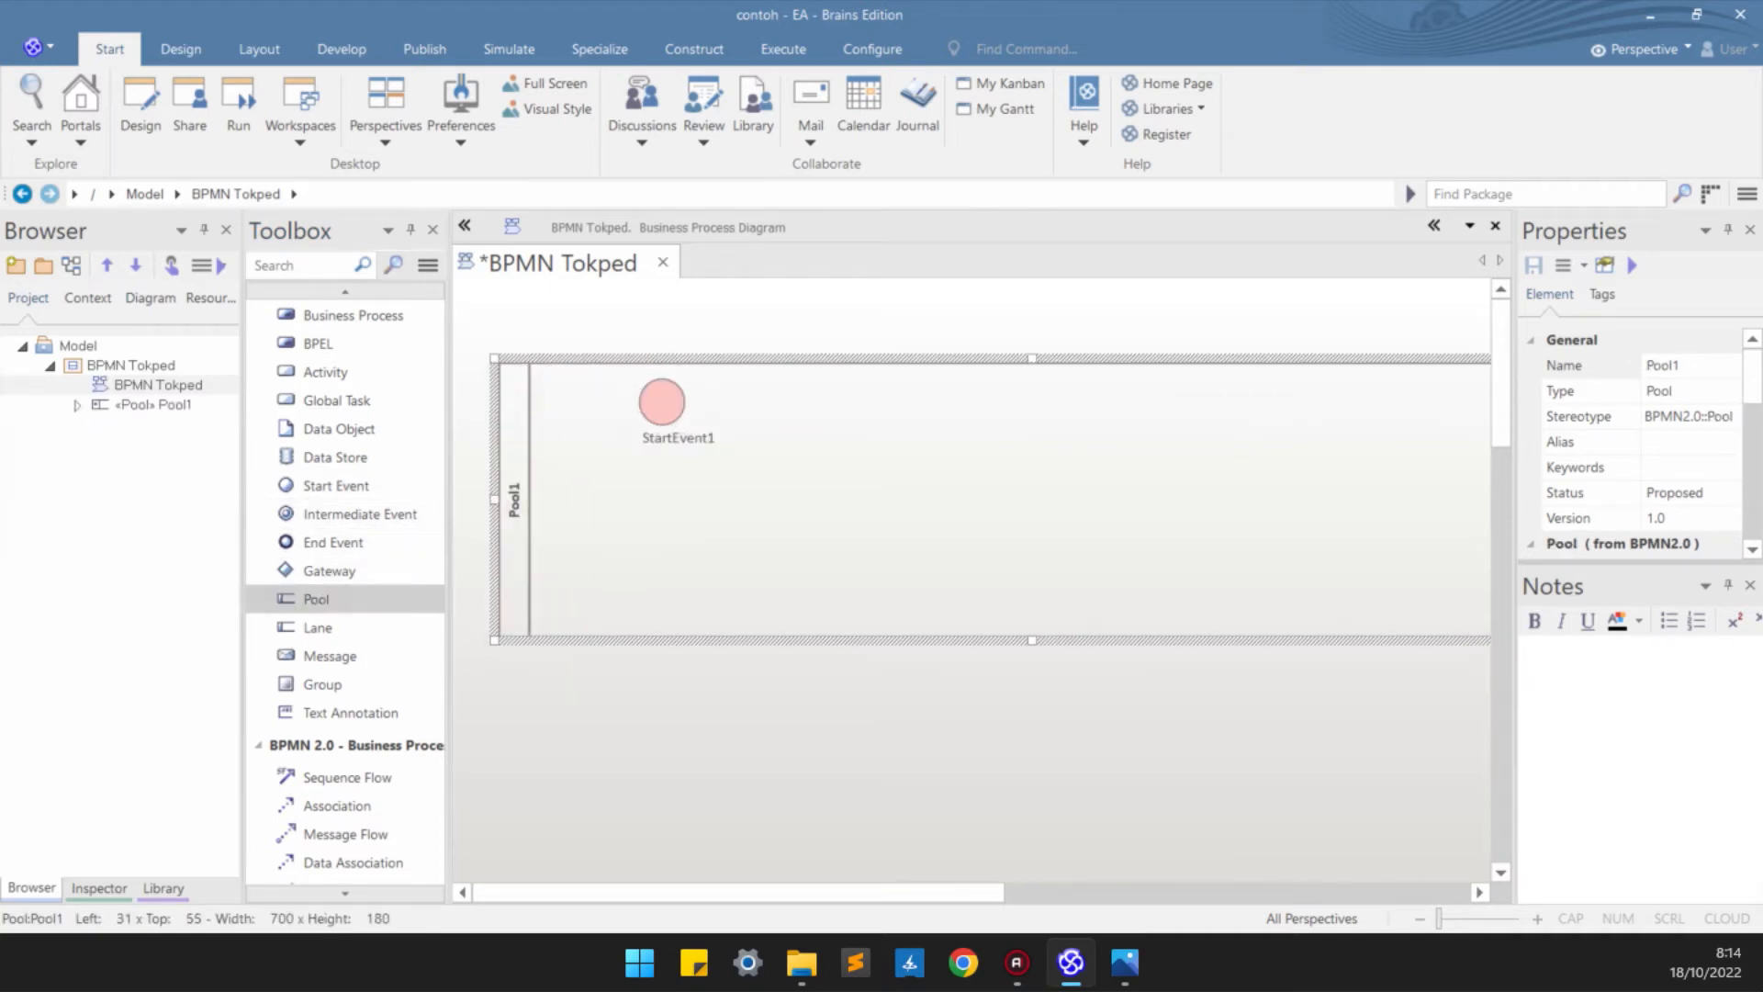
drag(316, 599, 513, 624)
scroll(513, 623, up, 2)
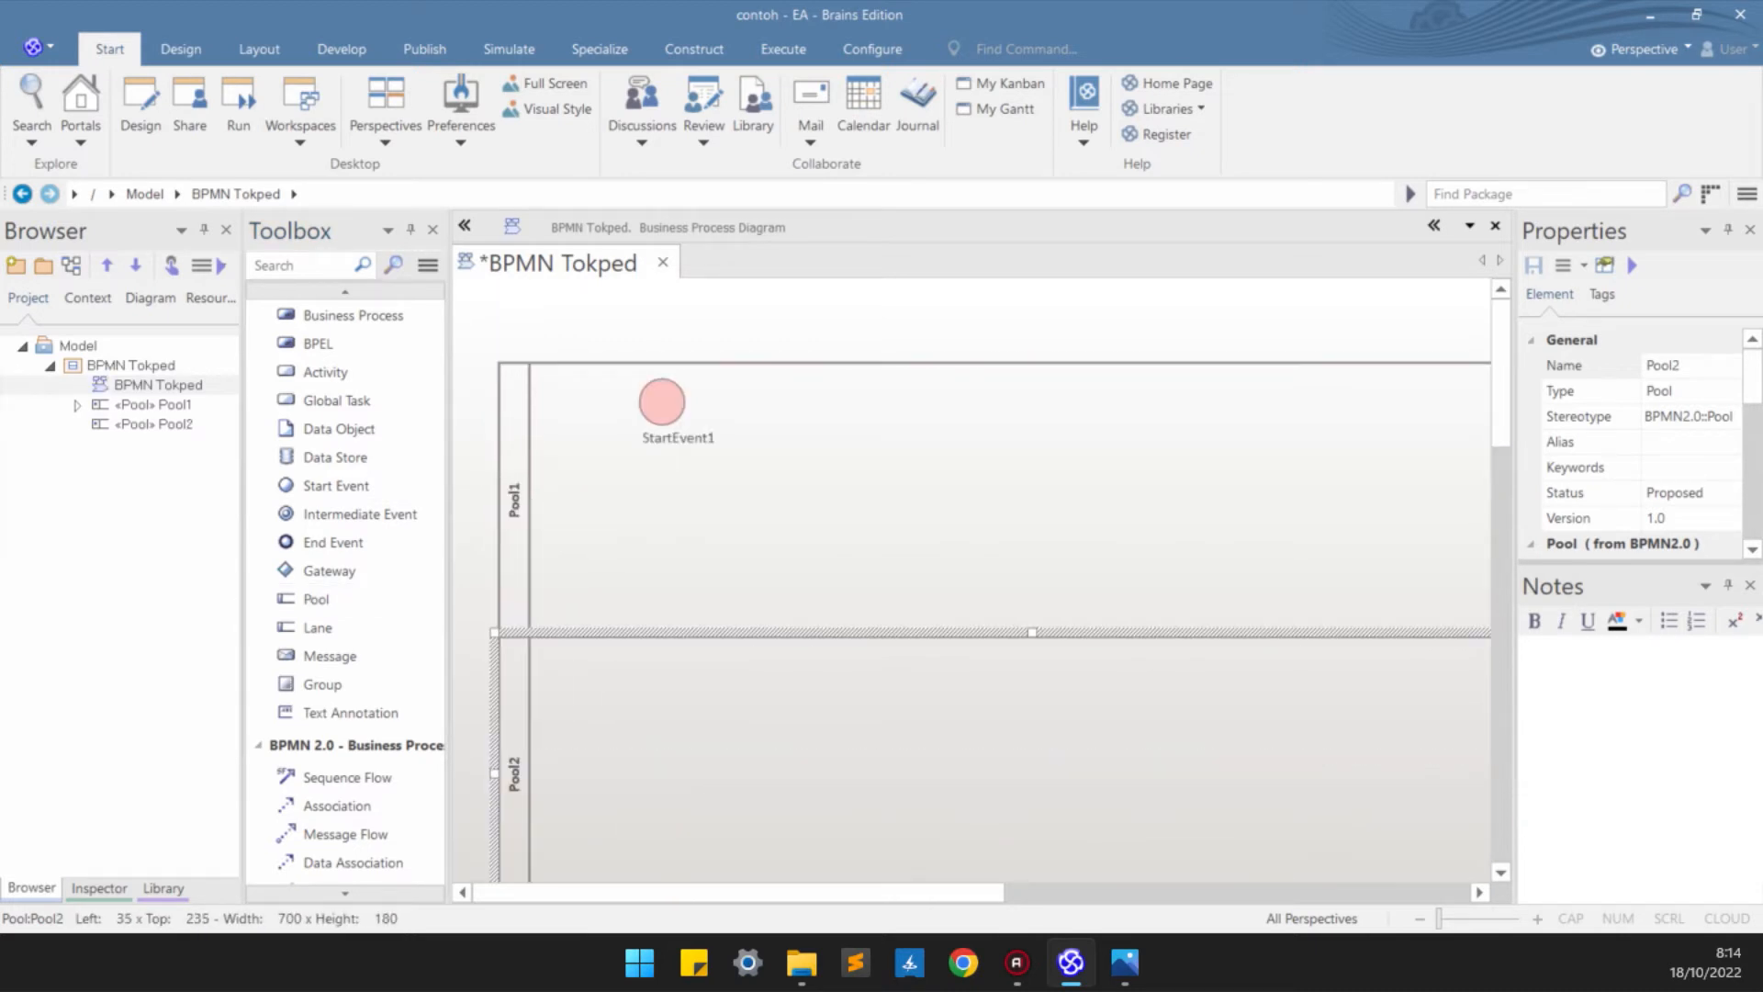
- Rename the upper pool as User
click(514, 515)
double_click(514, 515)
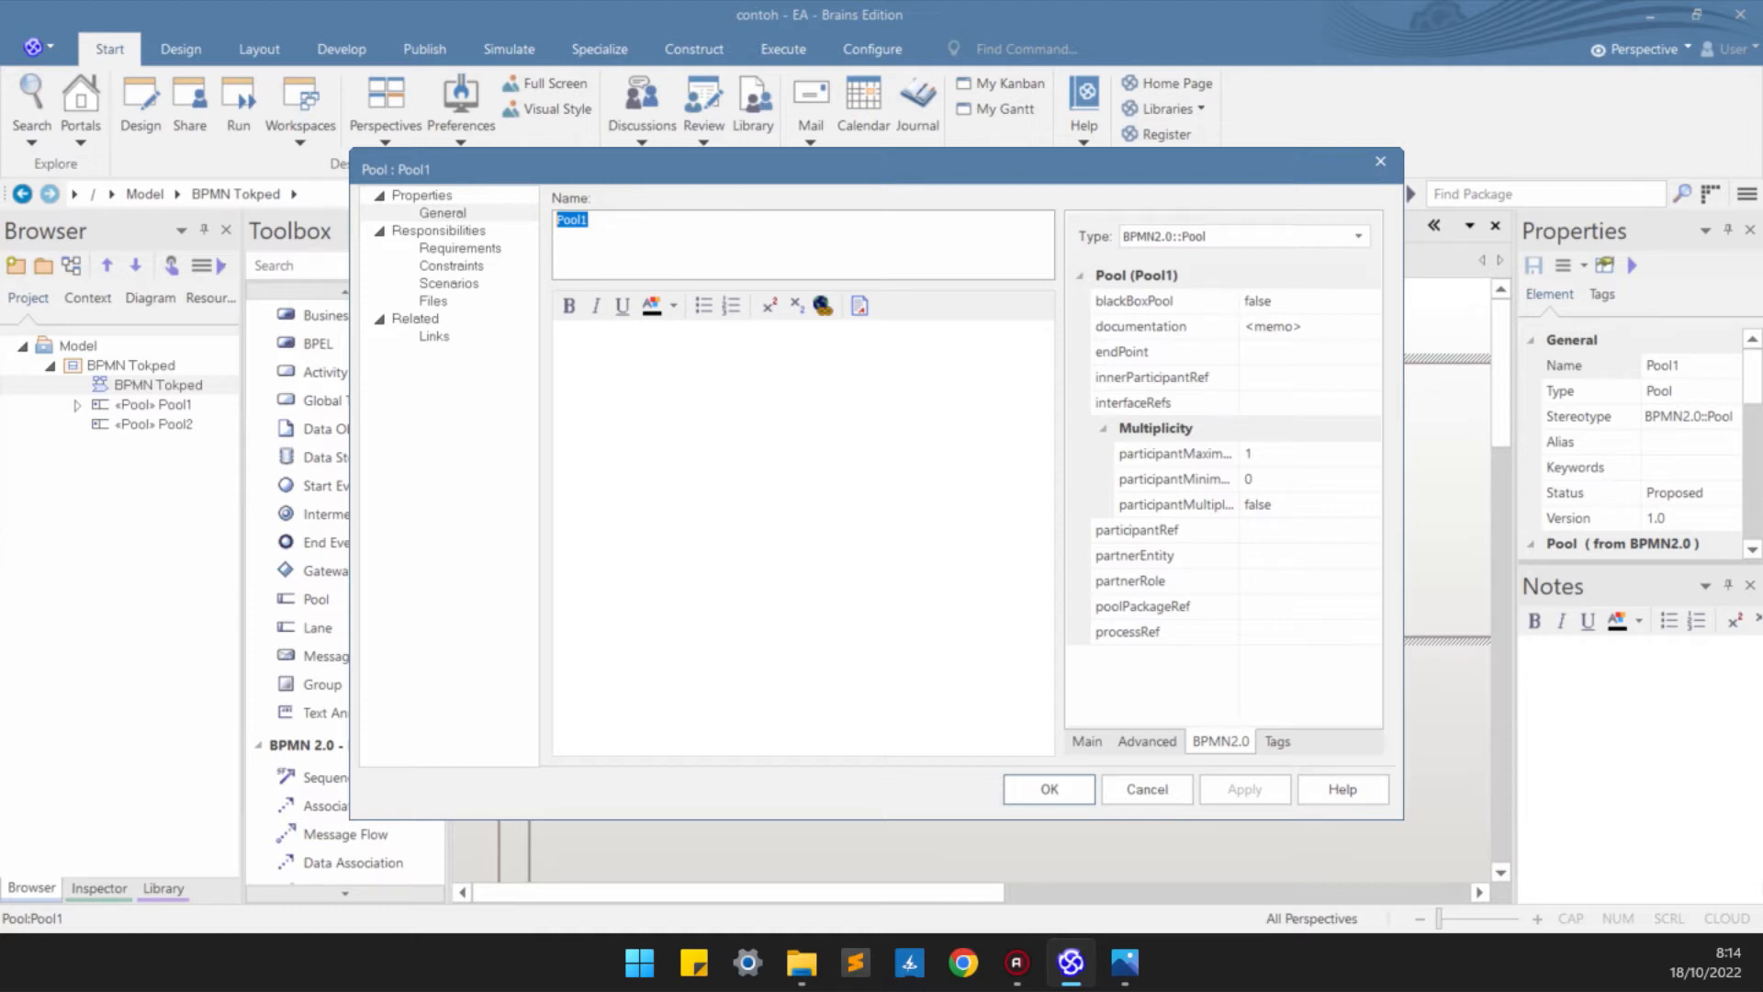
text(User)
key(Return)
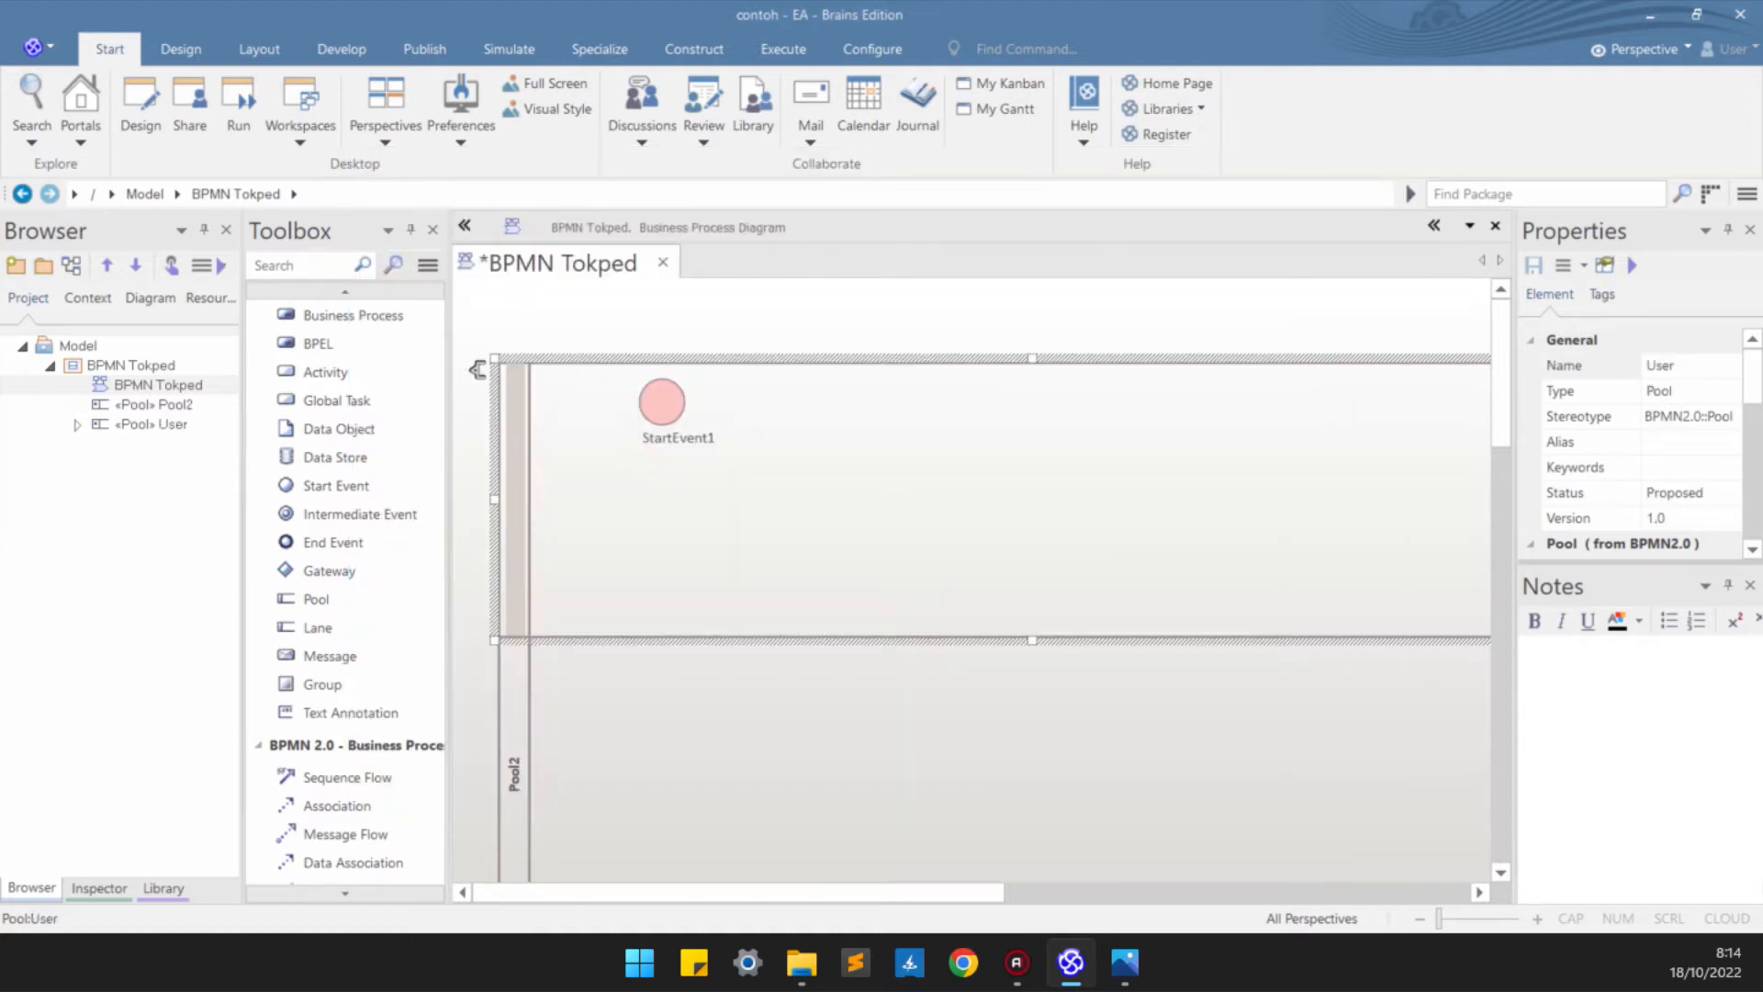
- Rename the lower pool as Sistem
double_click(698, 735)
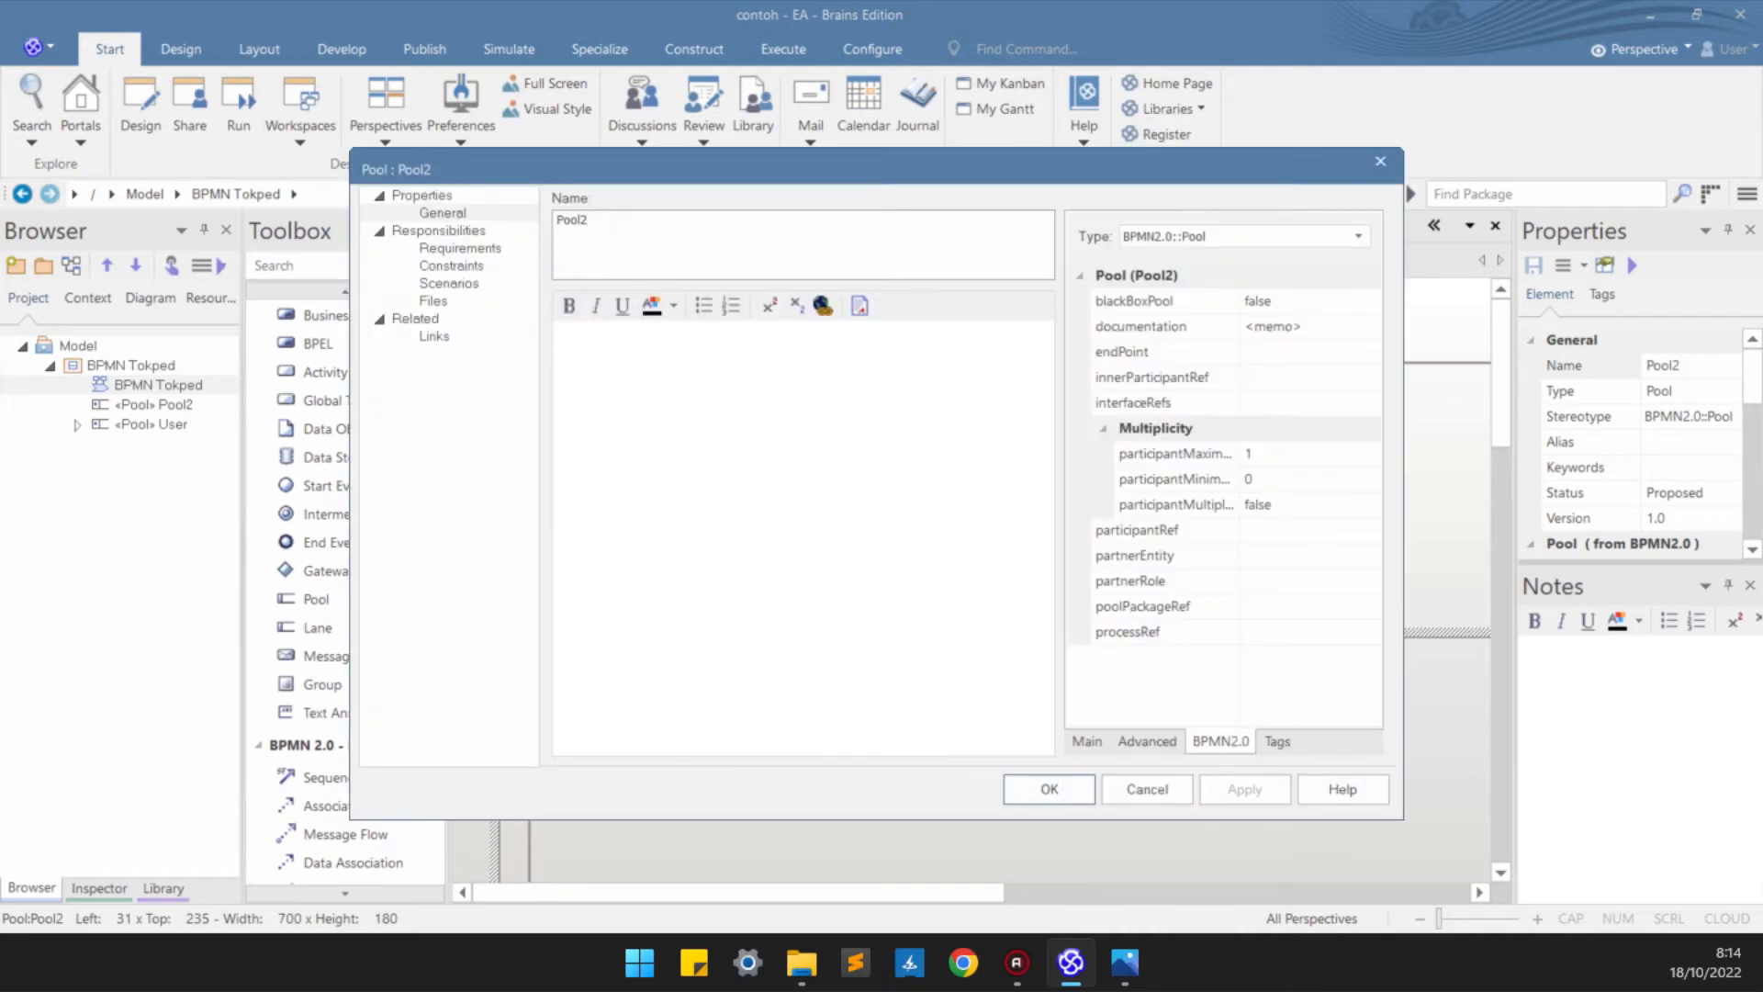
double_click(572, 220)
text(Sistem)
key(Return)
click(663, 468)
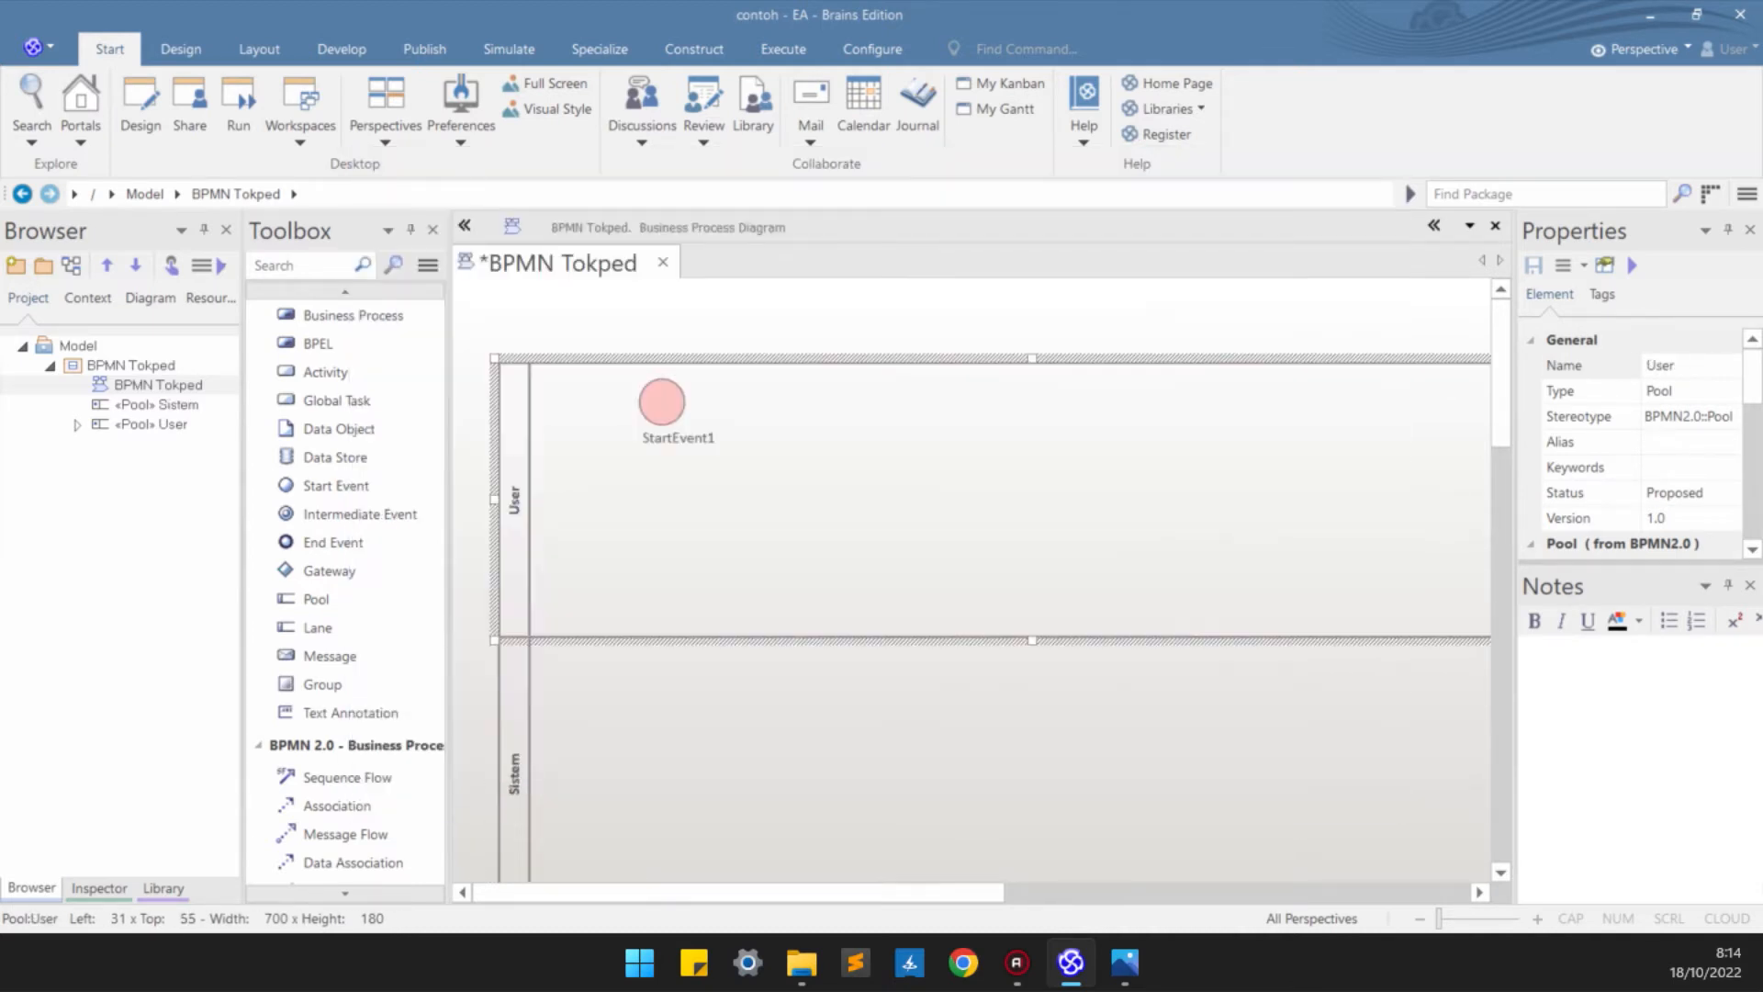
- Move the start event to the left end of the User pool, at mid-height, and clear its name
drag(662, 402, 610, 488)
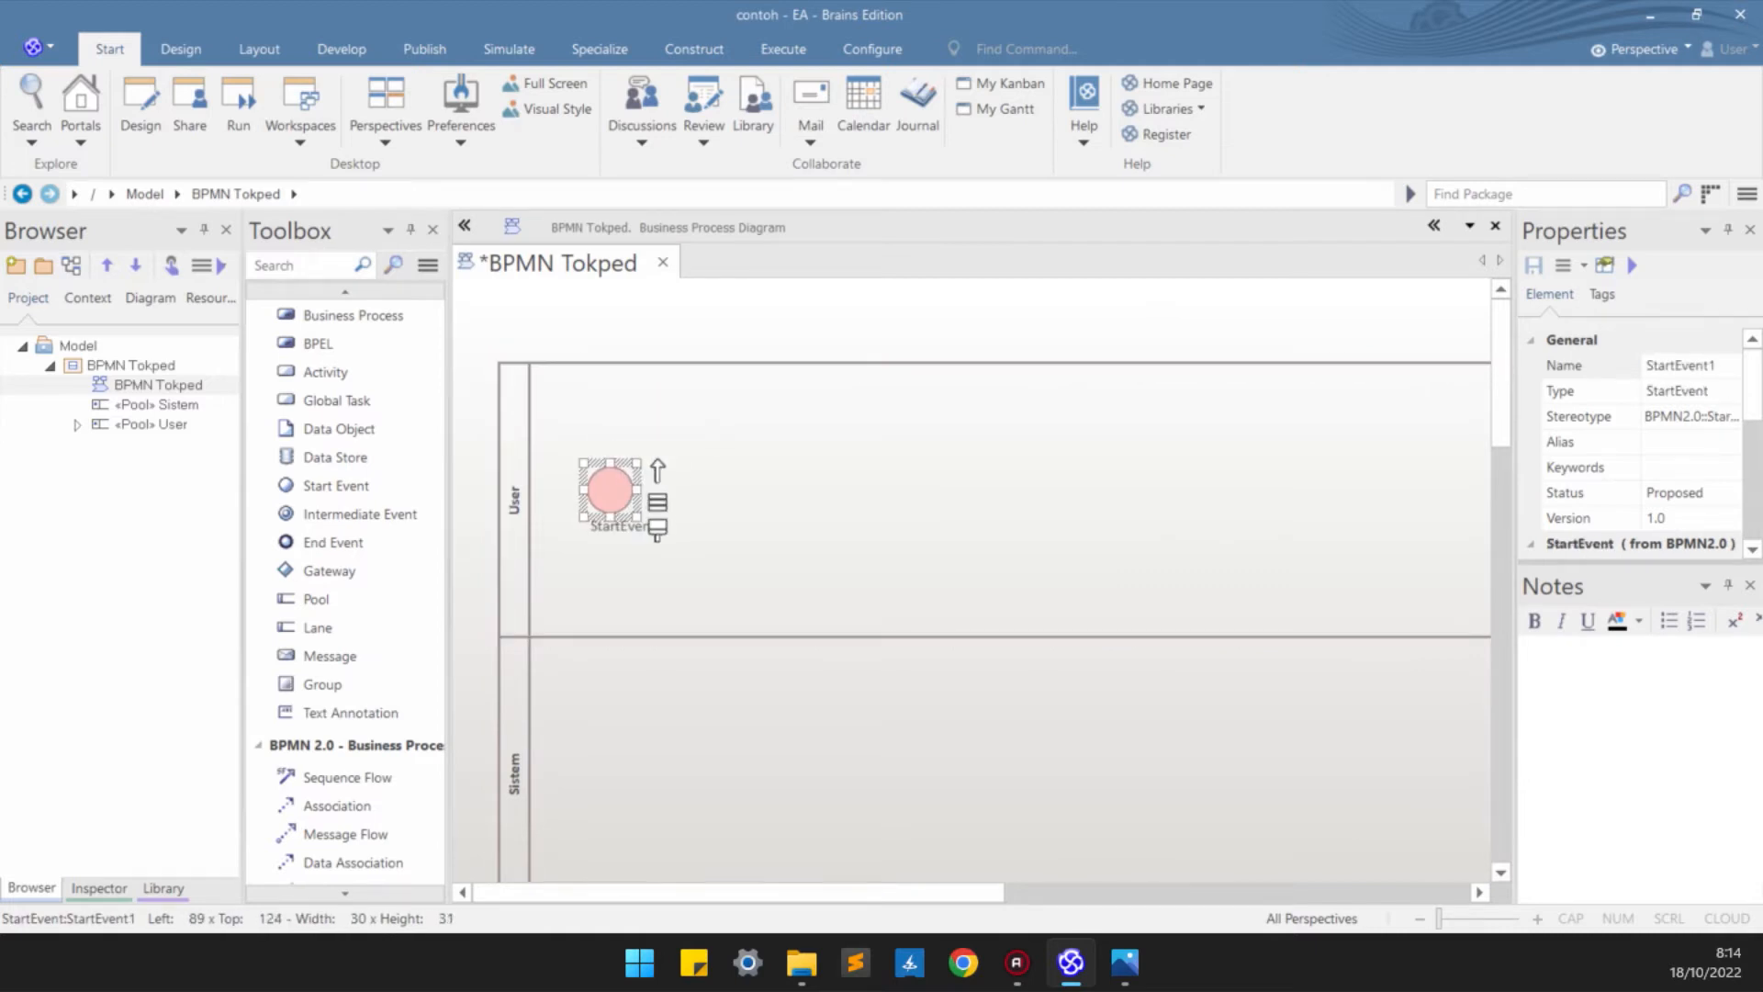
double_click(610, 487)
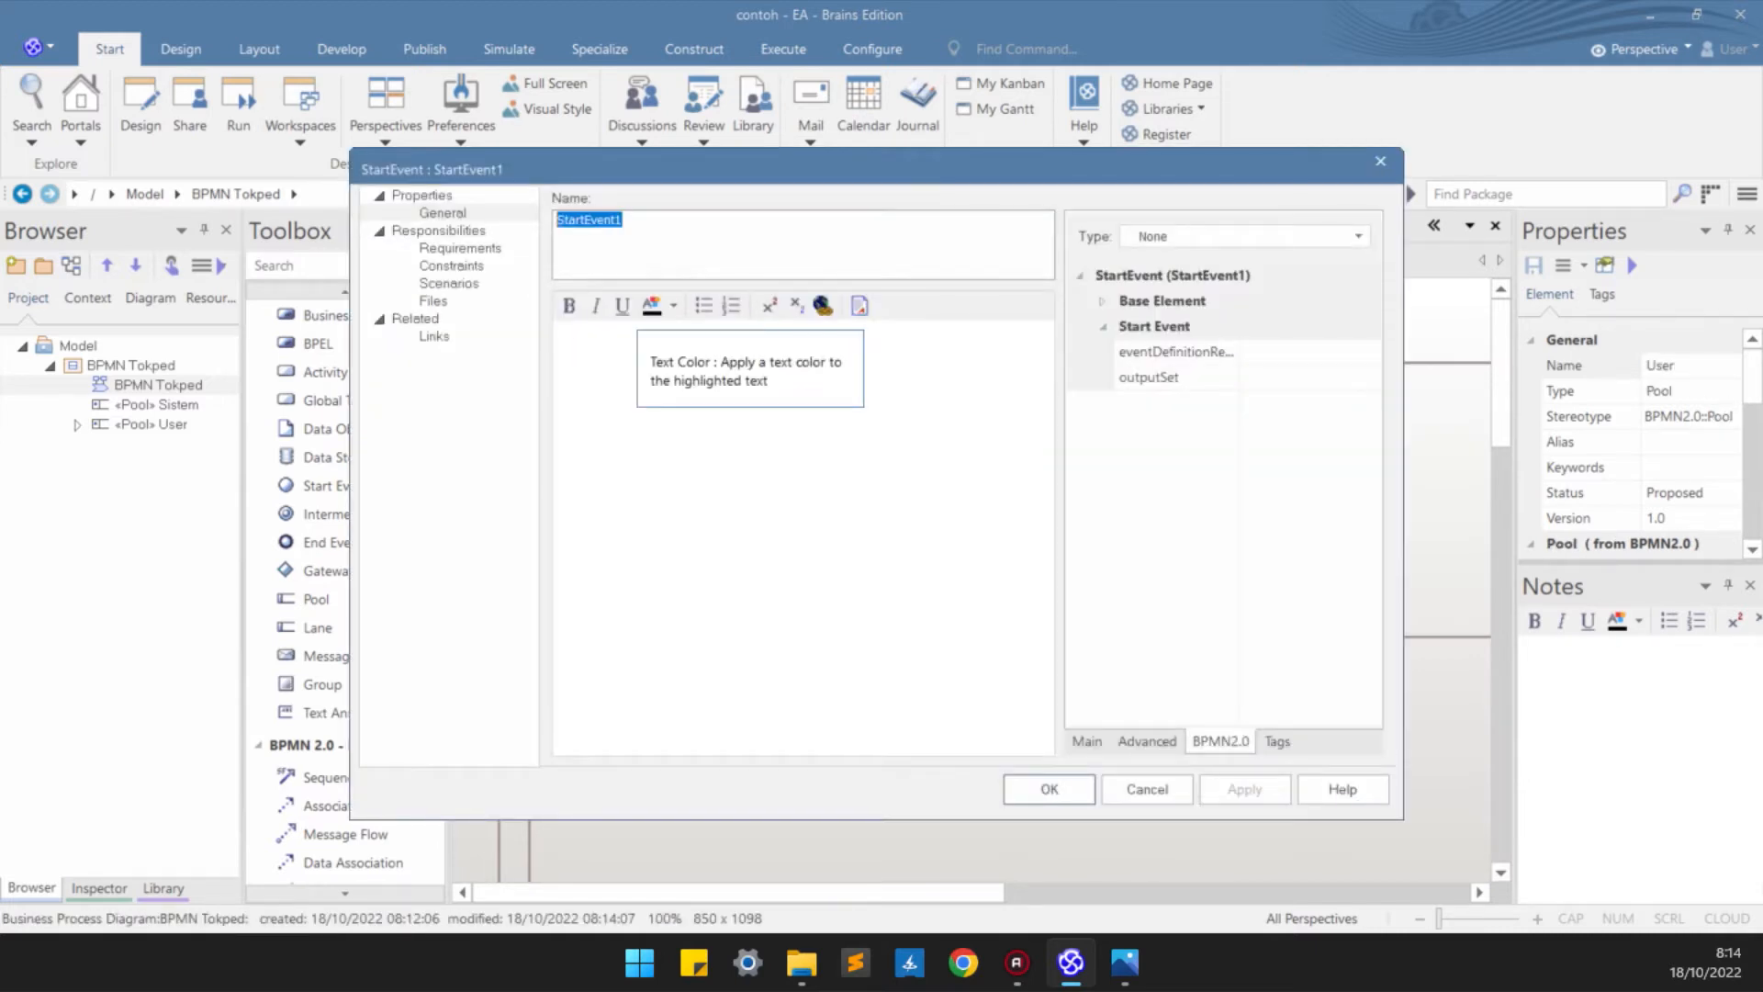
key(Delete)
click(1380, 160)
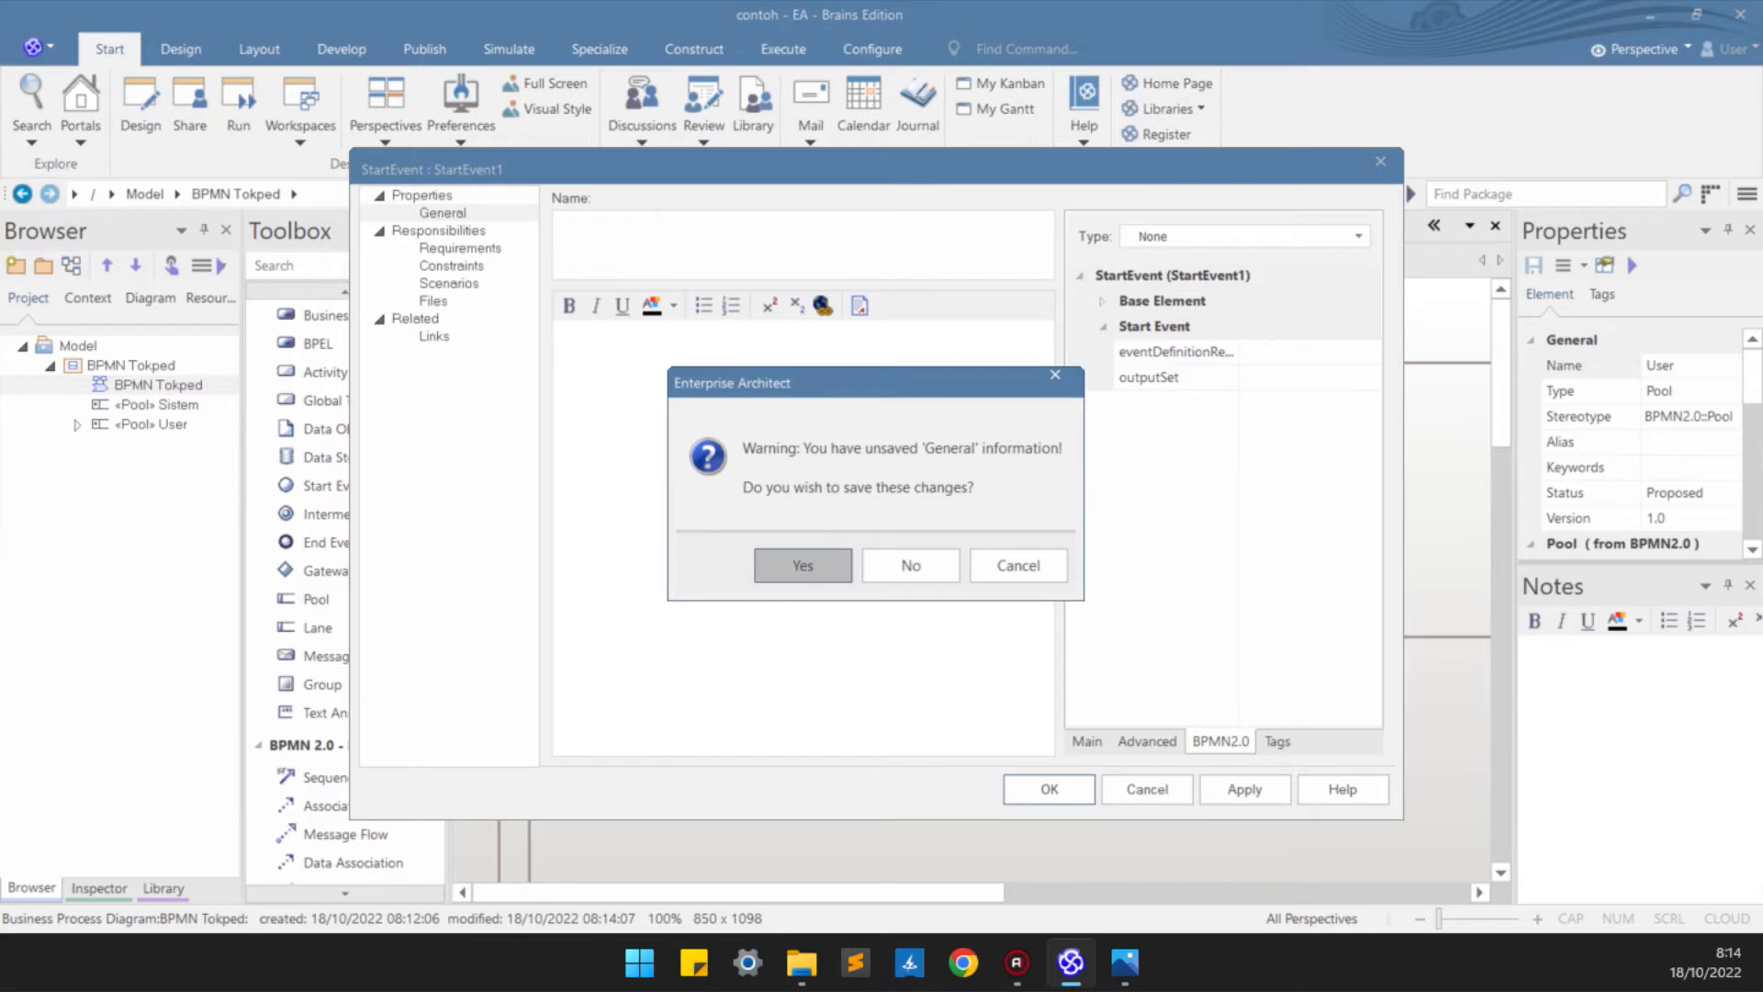
key(Return)
drag(610, 489, 575, 490)
click(680, 487)
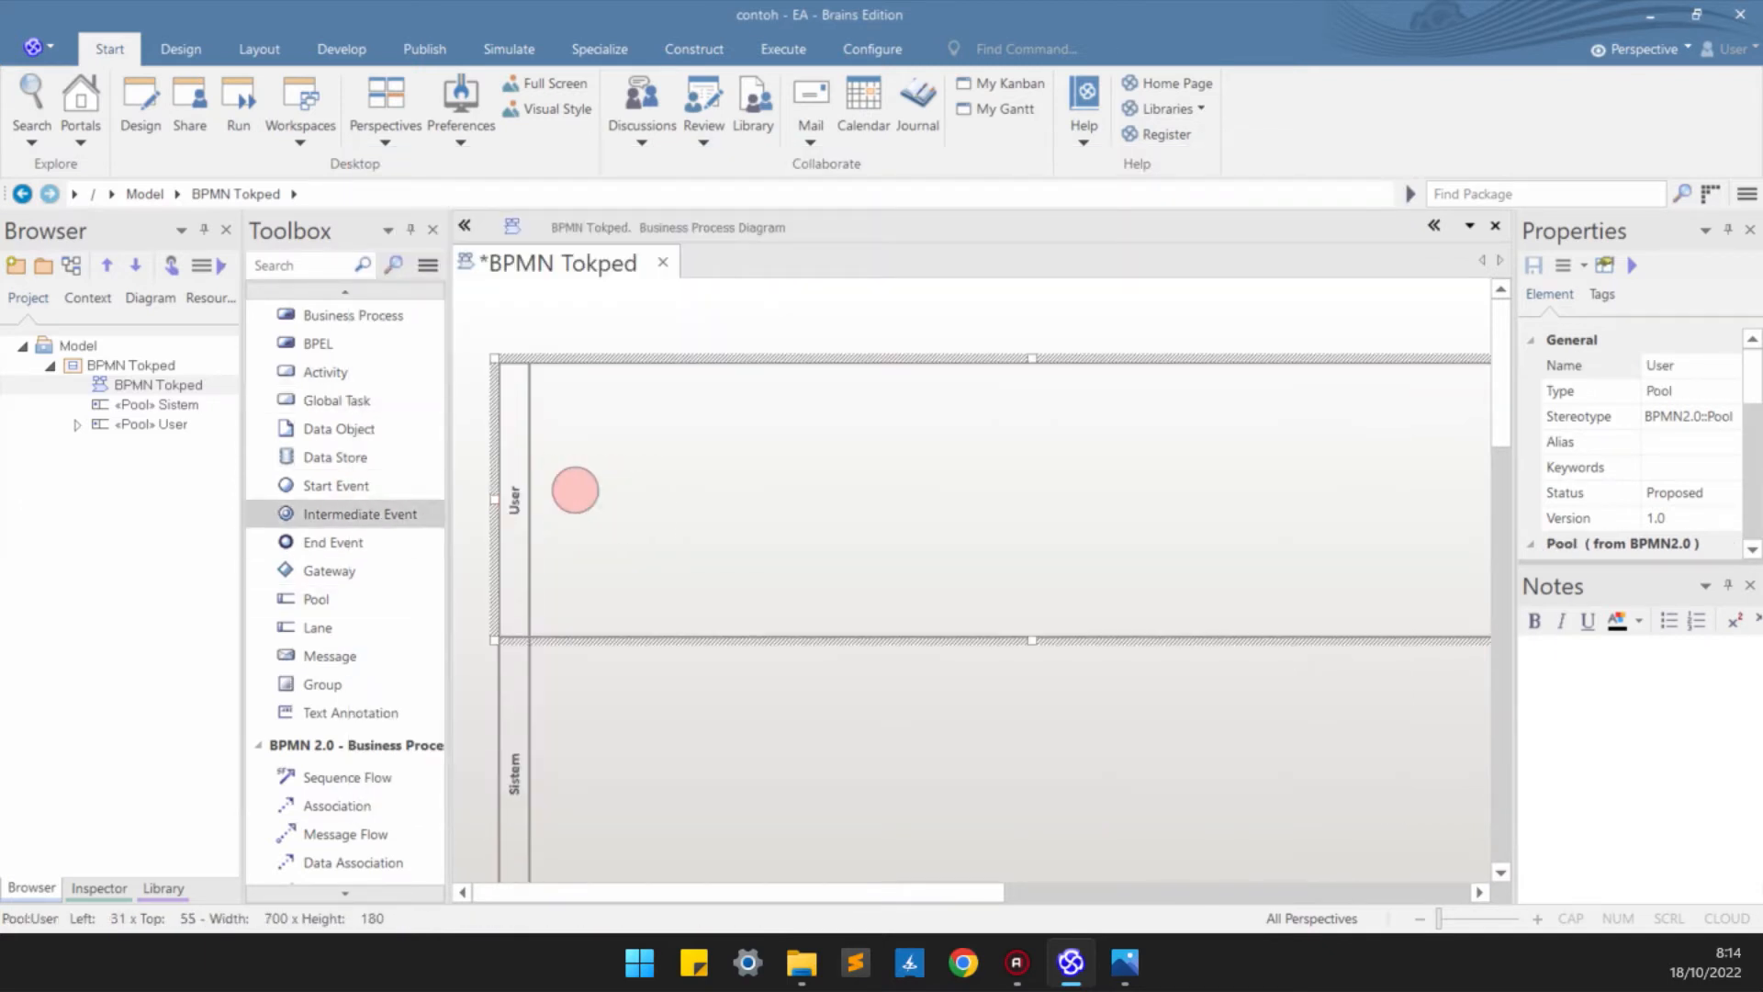
- Add an activity named "Input Username dan Password" to the right of the start event in the User pool
drag(326, 372, 795, 502)
click(868, 548)
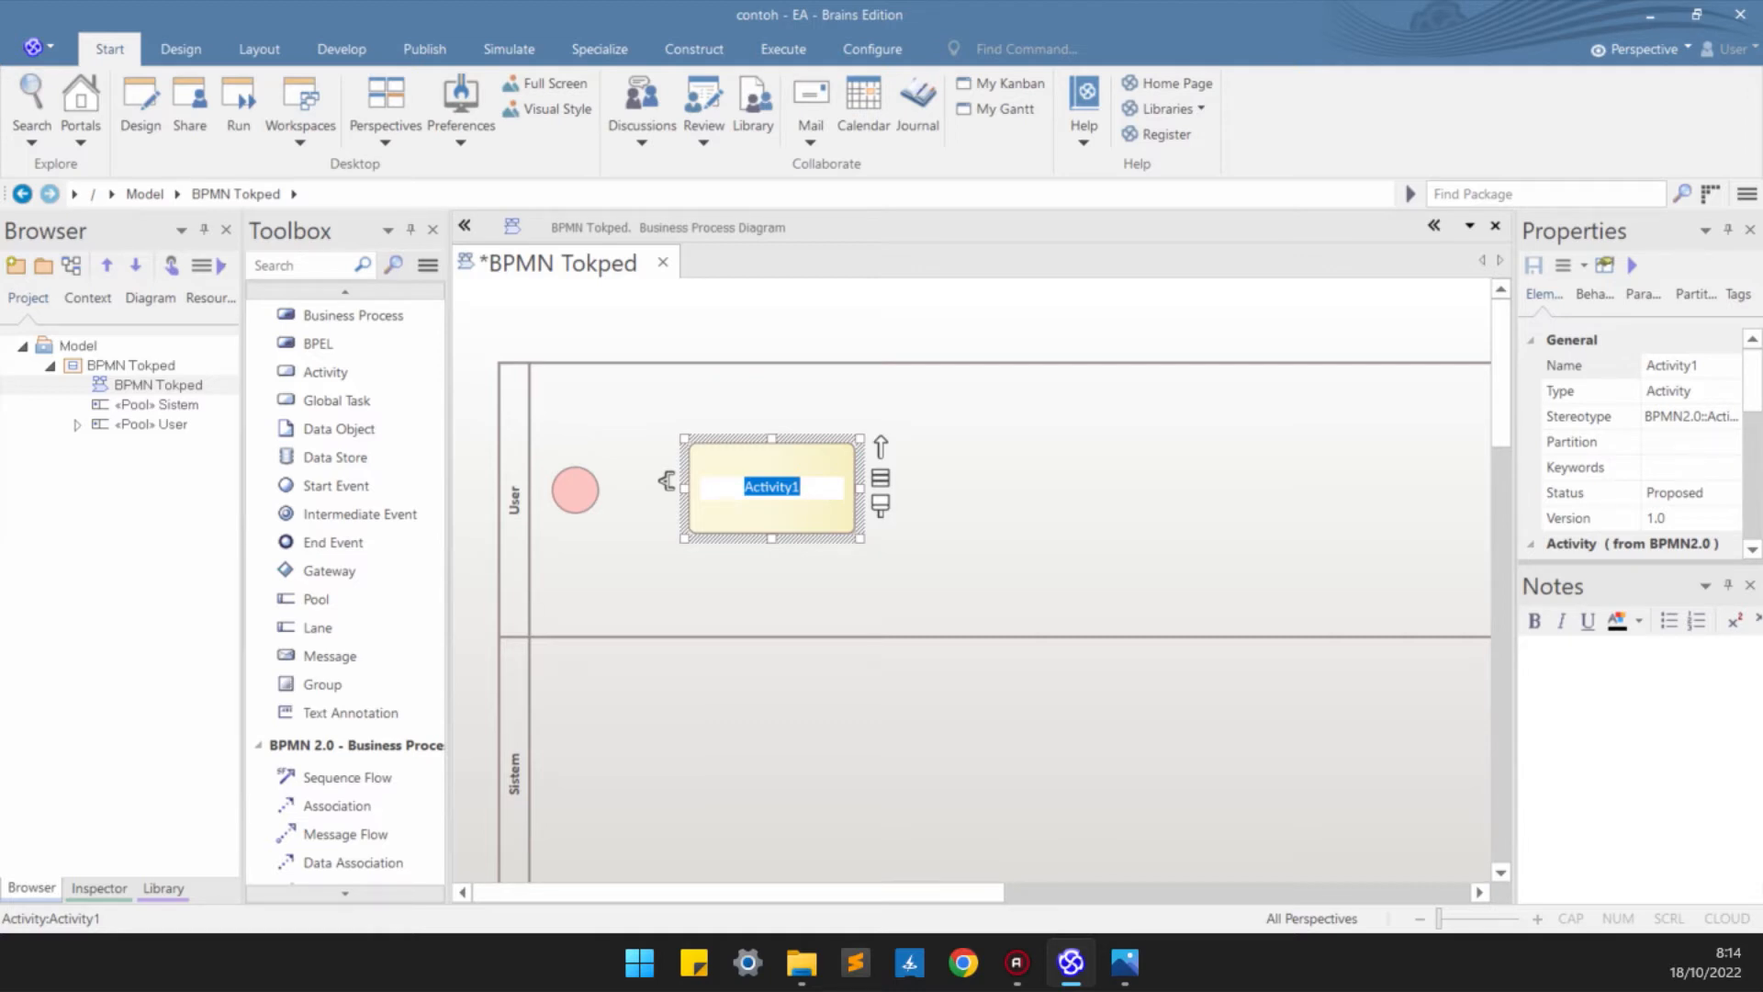
text(Input Username dan )
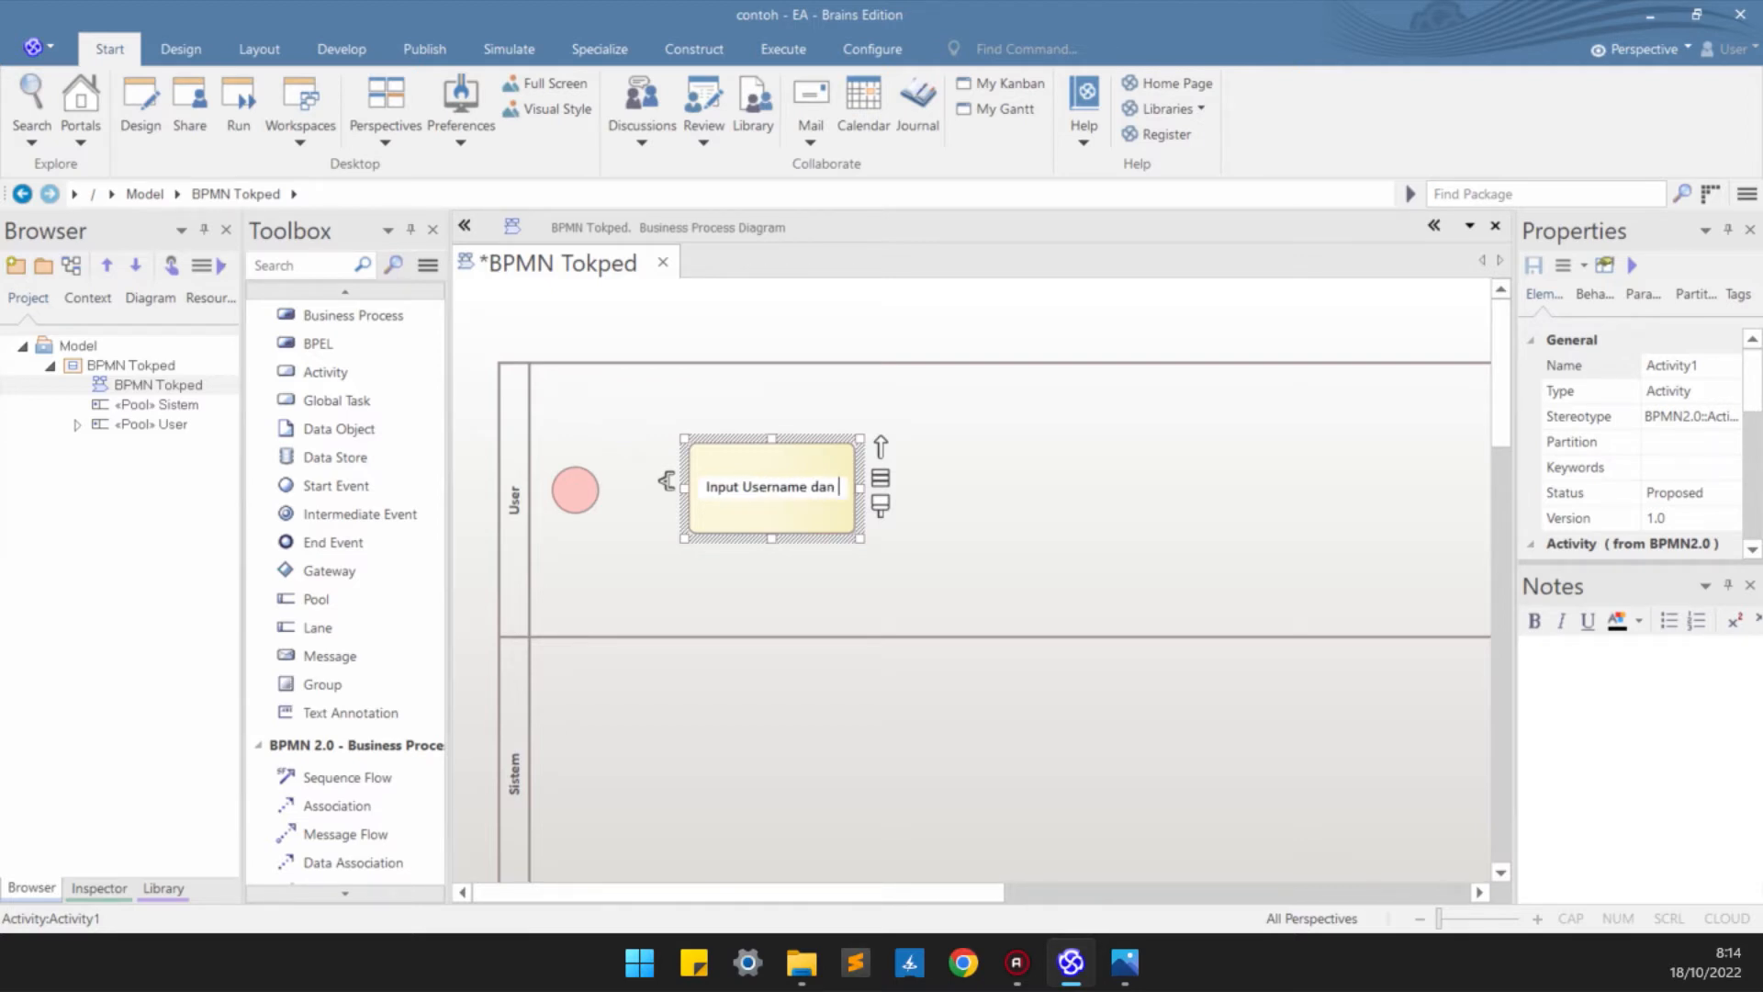
text(Password)
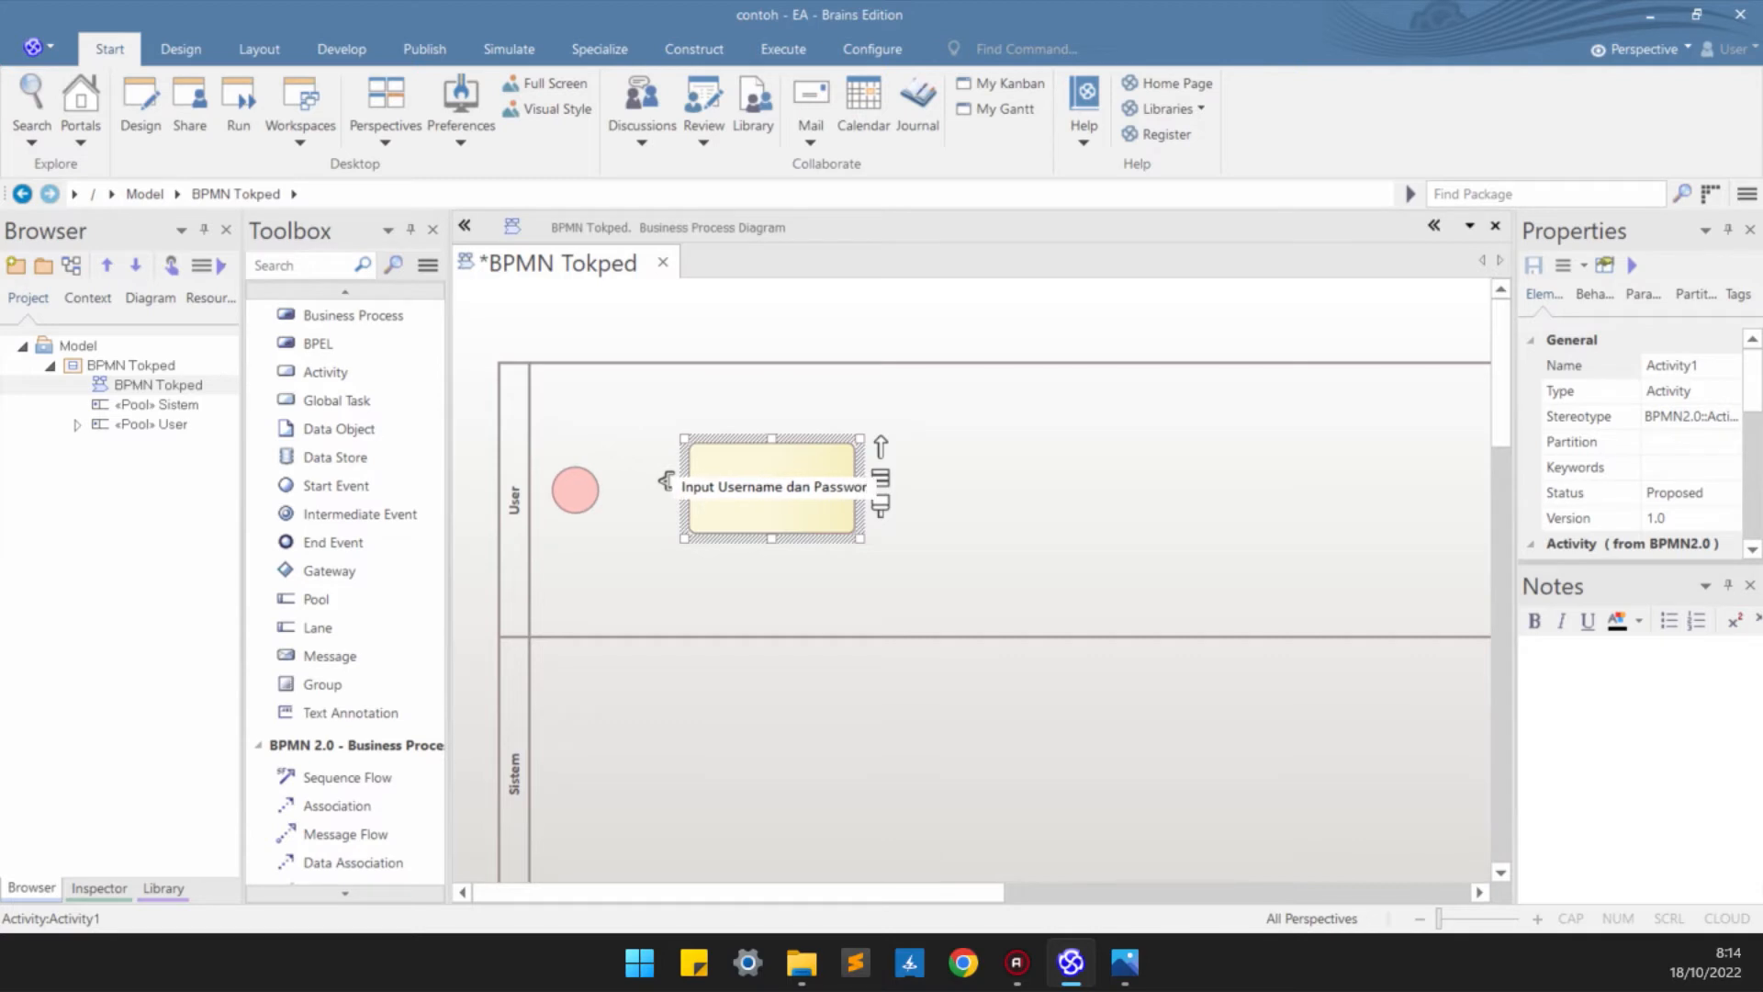
key(Return)
click(666, 480)
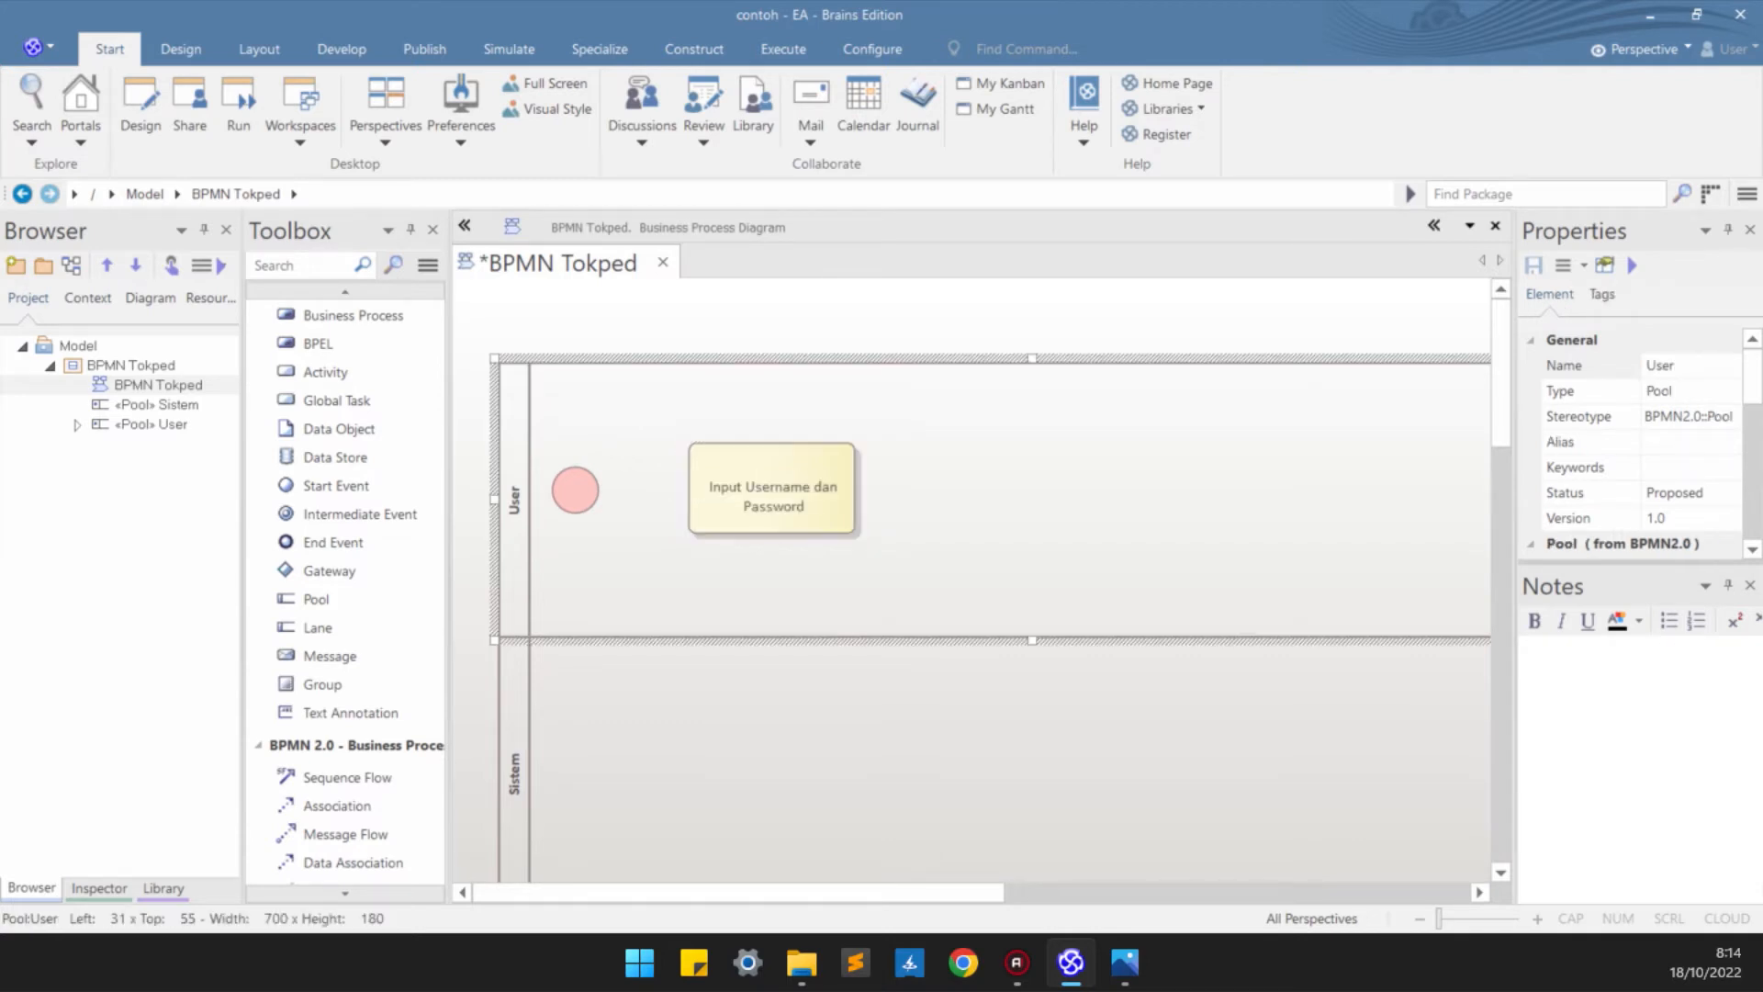
click(771, 489)
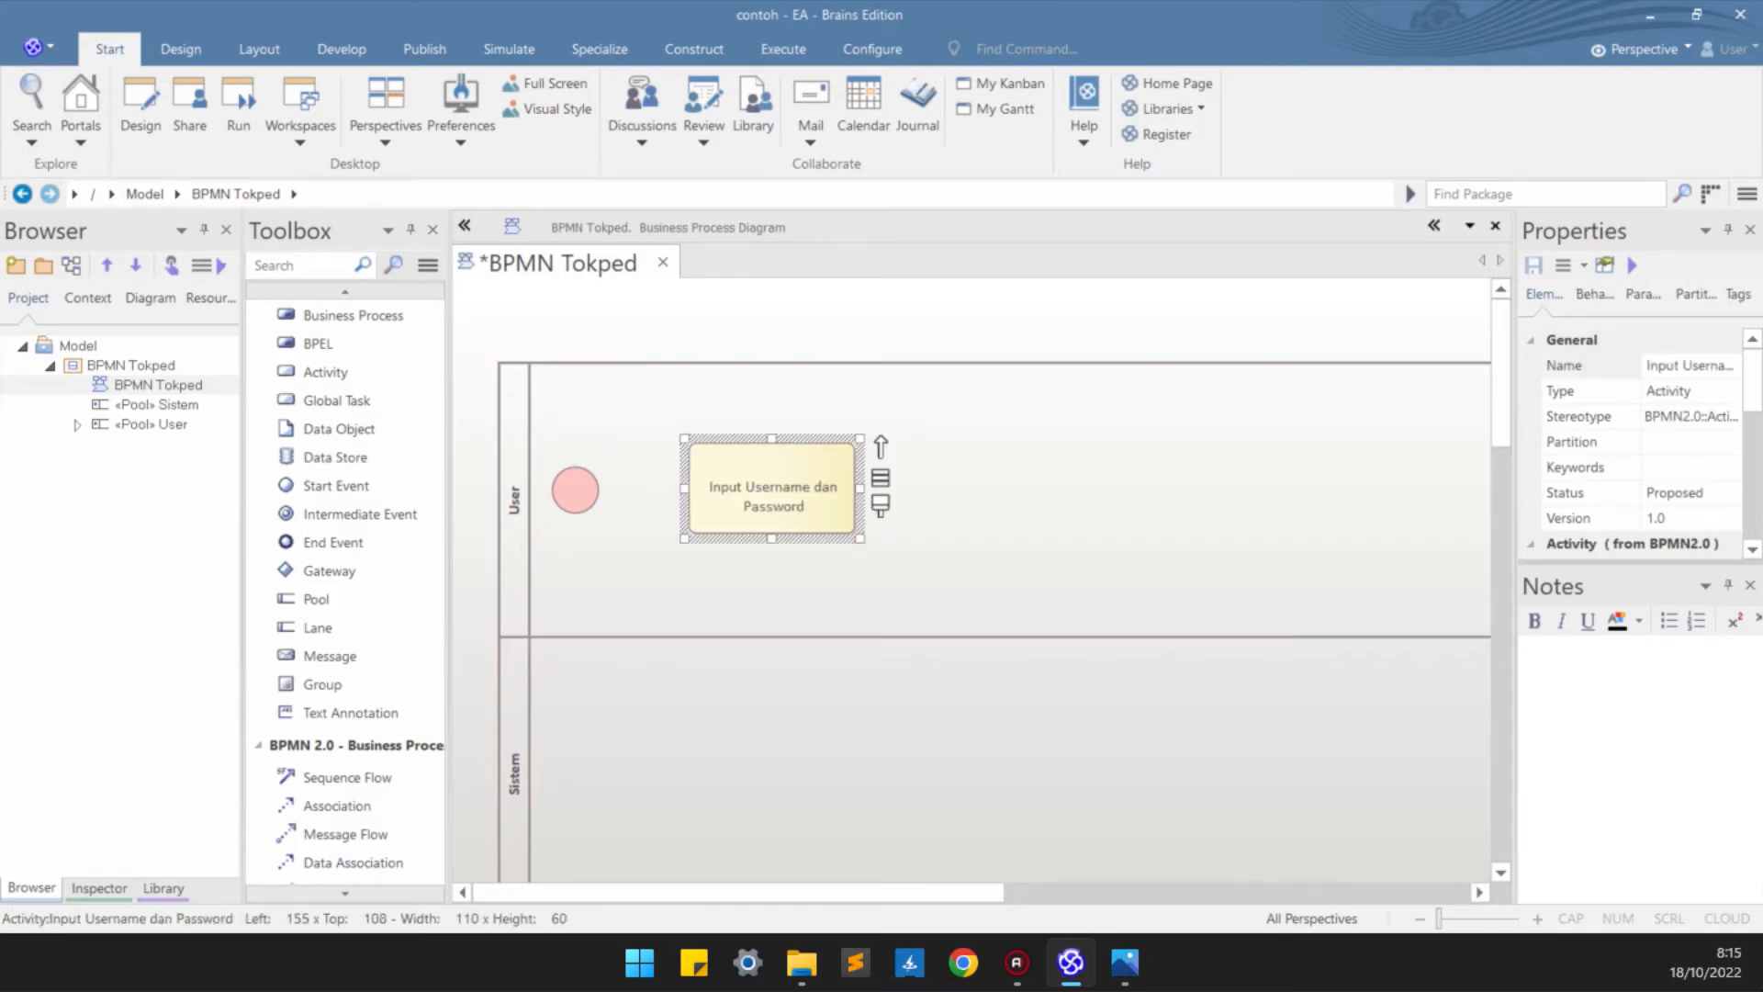
click(955, 514)
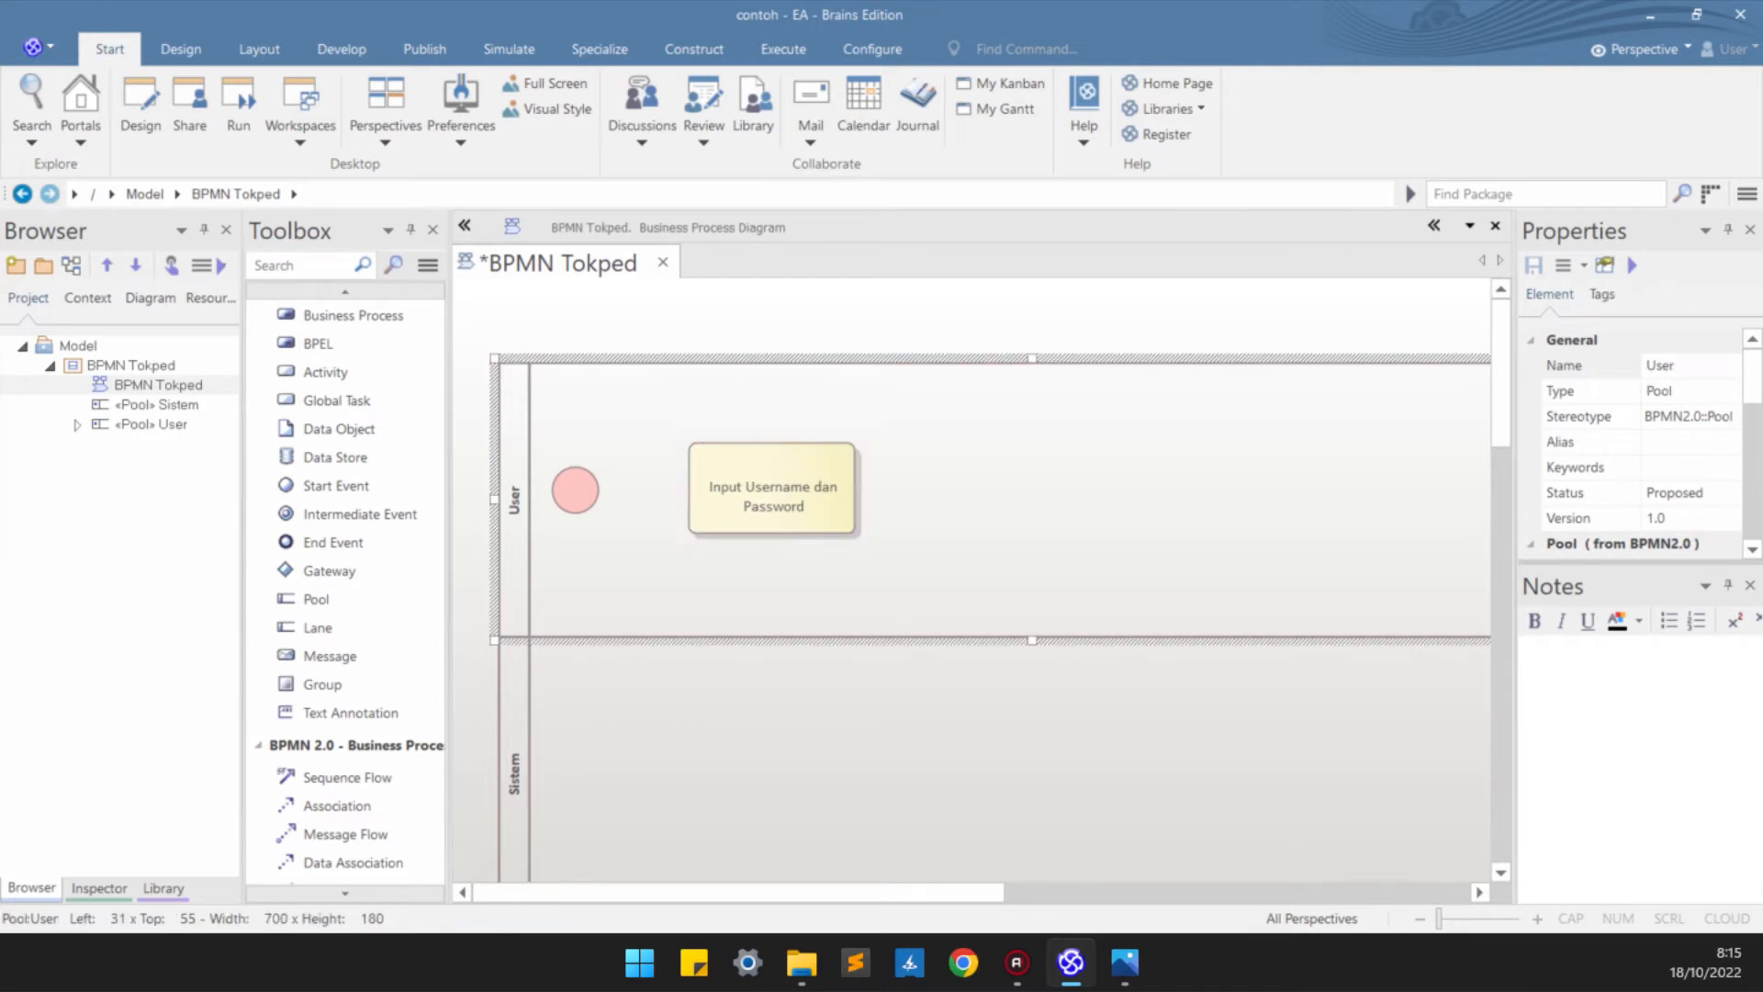
- Move the "Input Username dan Password" activity slightly closer to the start event, keeping them level
scroll(964, 551, down, 3)
scroll(964, 551, up, 3)
scroll(964, 551, down, 1)
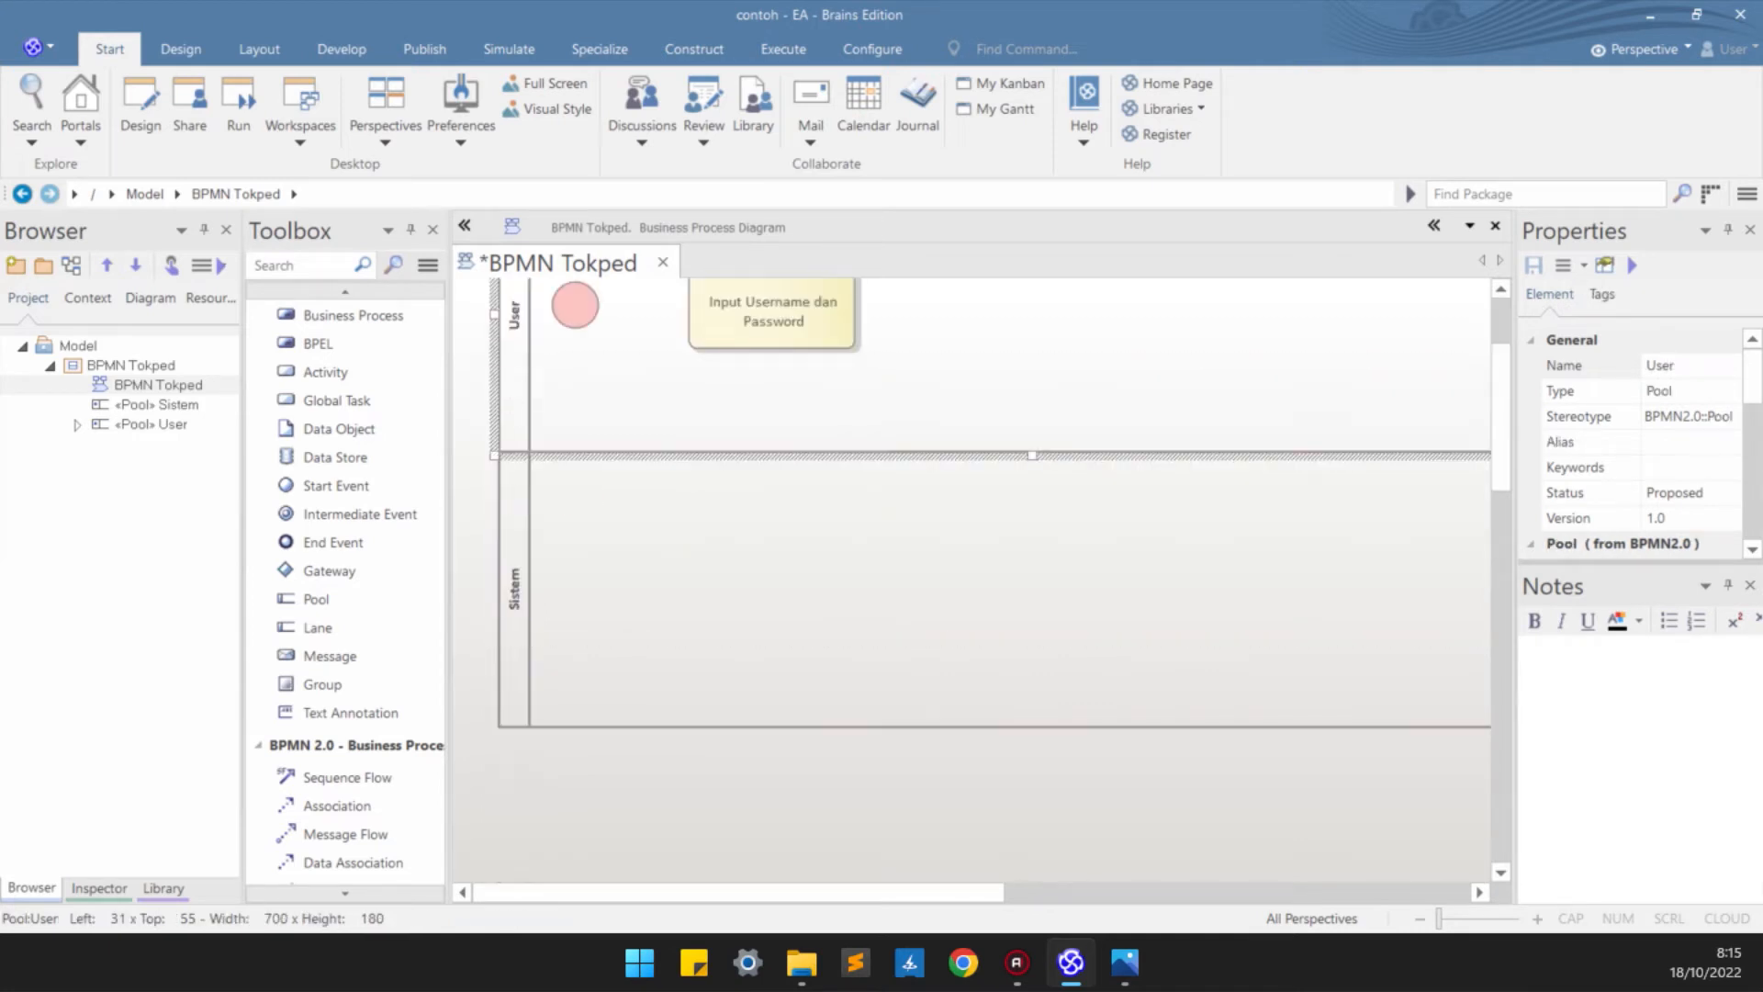
scroll(964, 551, up, 1)
scroll(992, 551, down, 1)
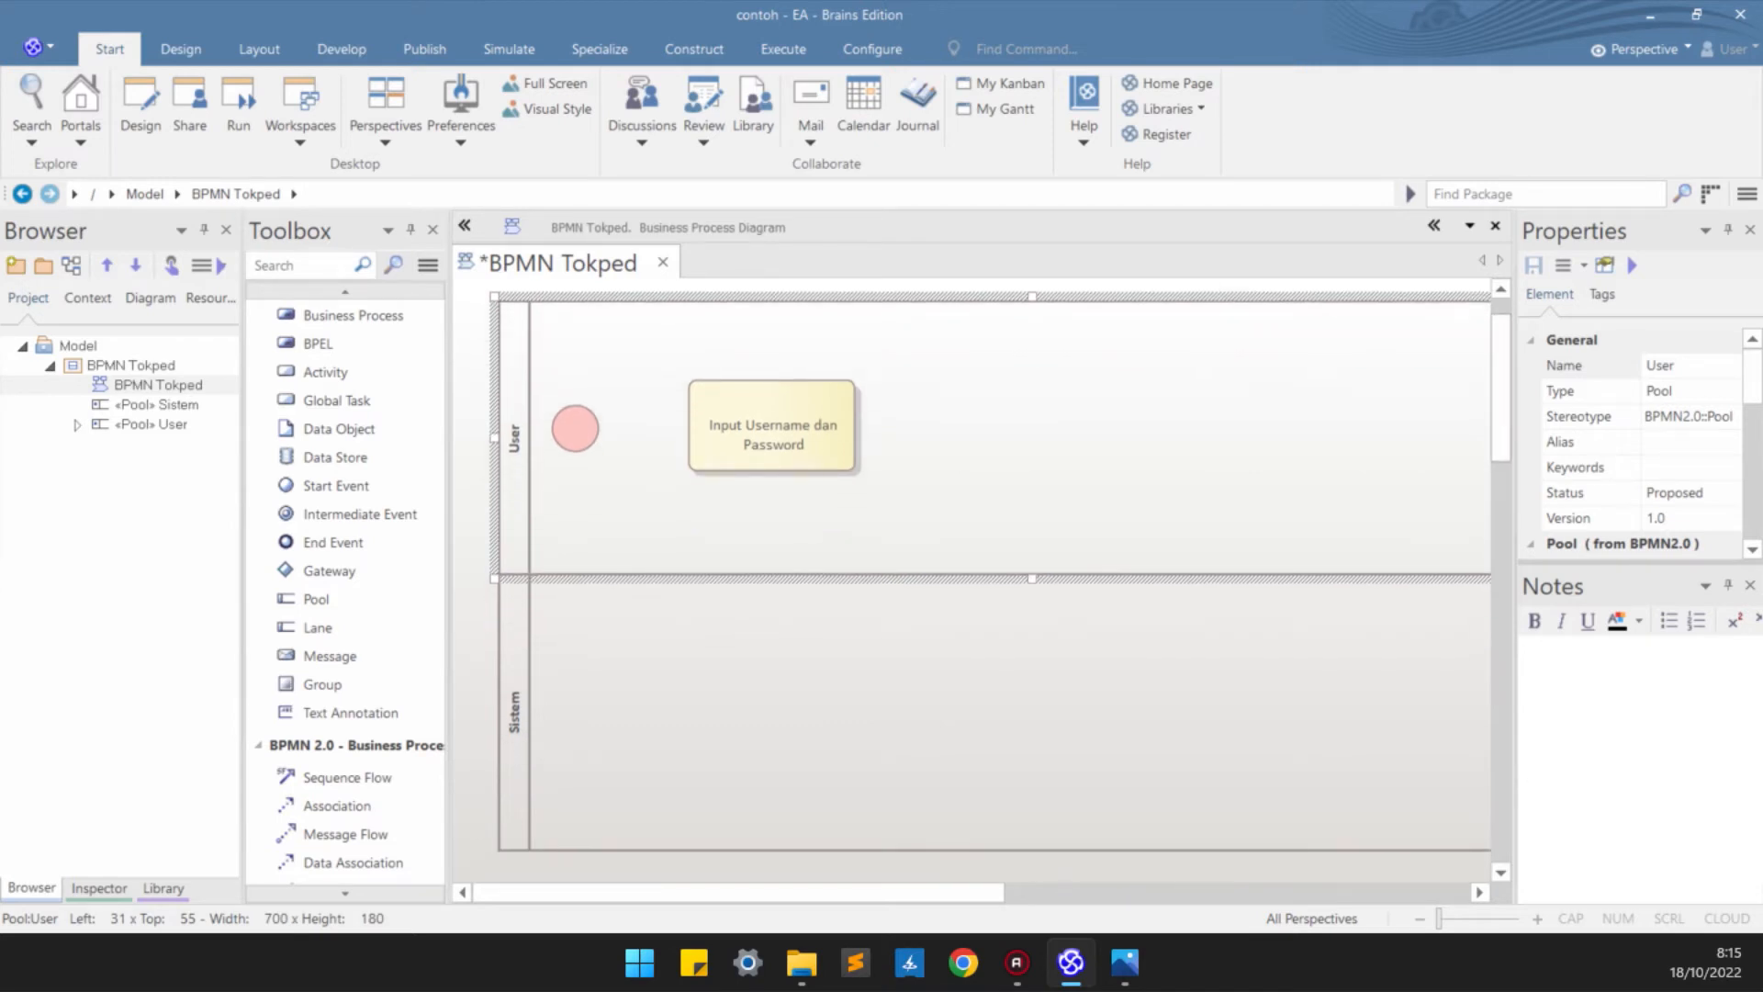
drag(1501, 386, 1501, 379)
click(773, 457)
drag(699, 446, 671, 446)
click(639, 447)
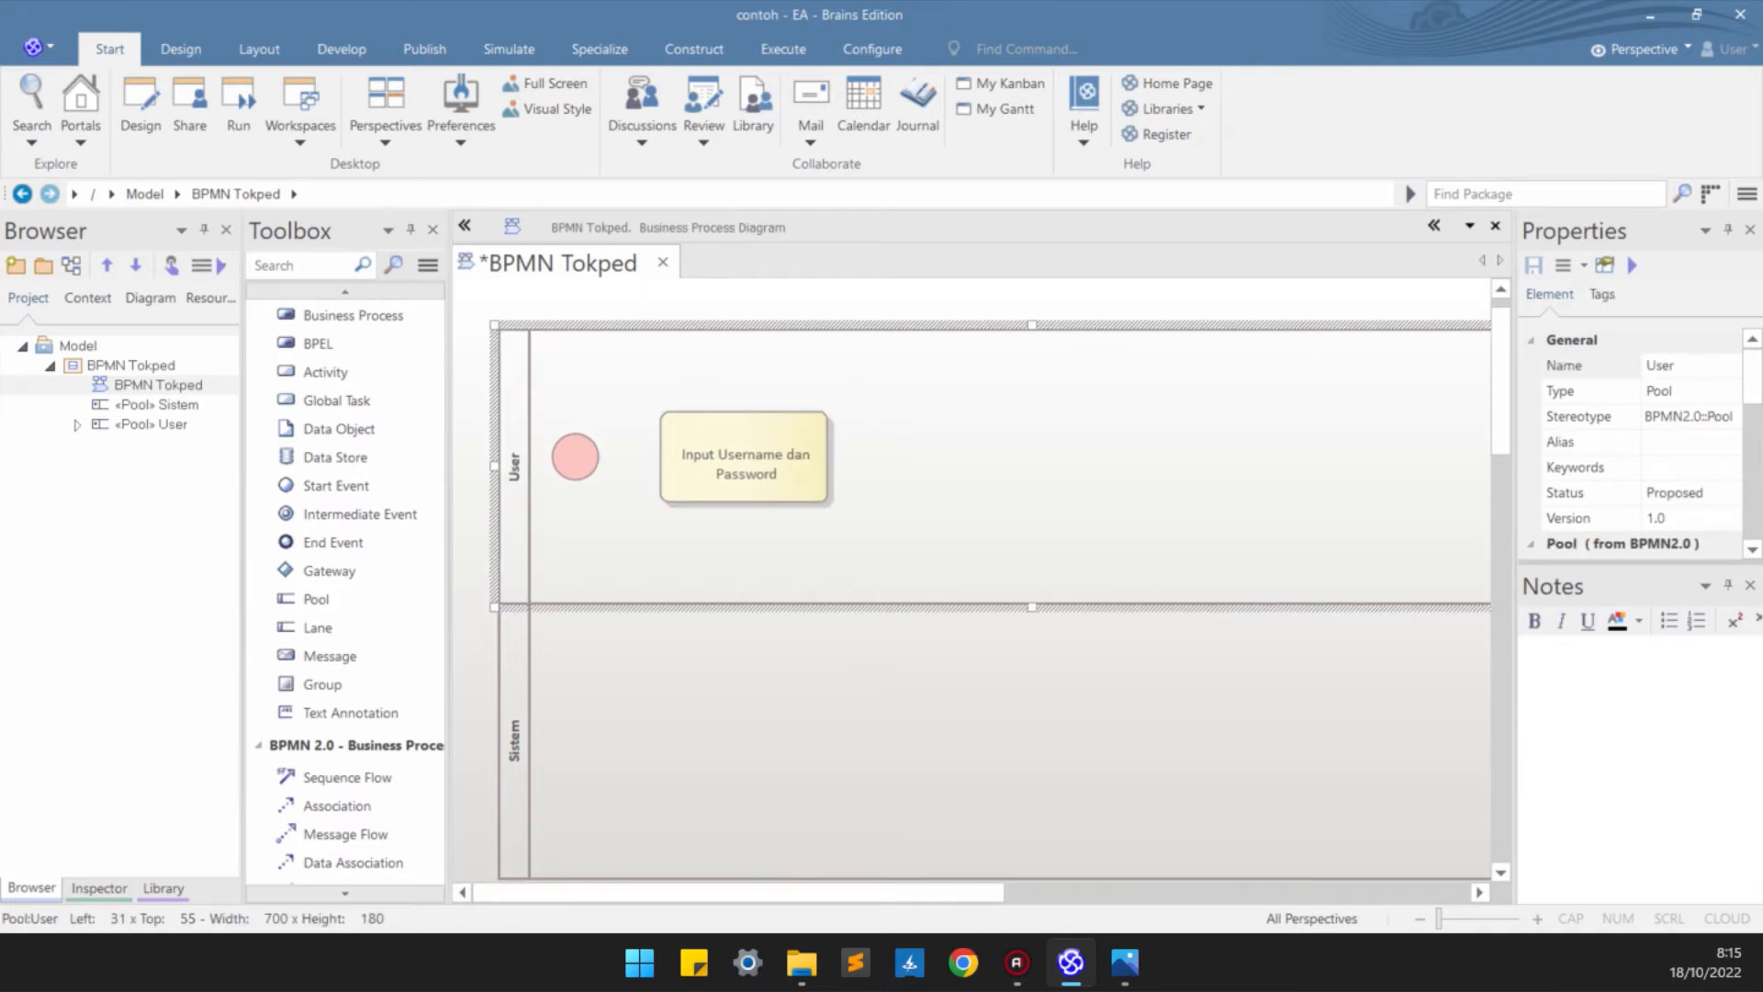
- Place a data store at the lower left of the Sistem pool and a gateway below the "Input Username dan Password" activity
scroll(344, 643, down, 1)
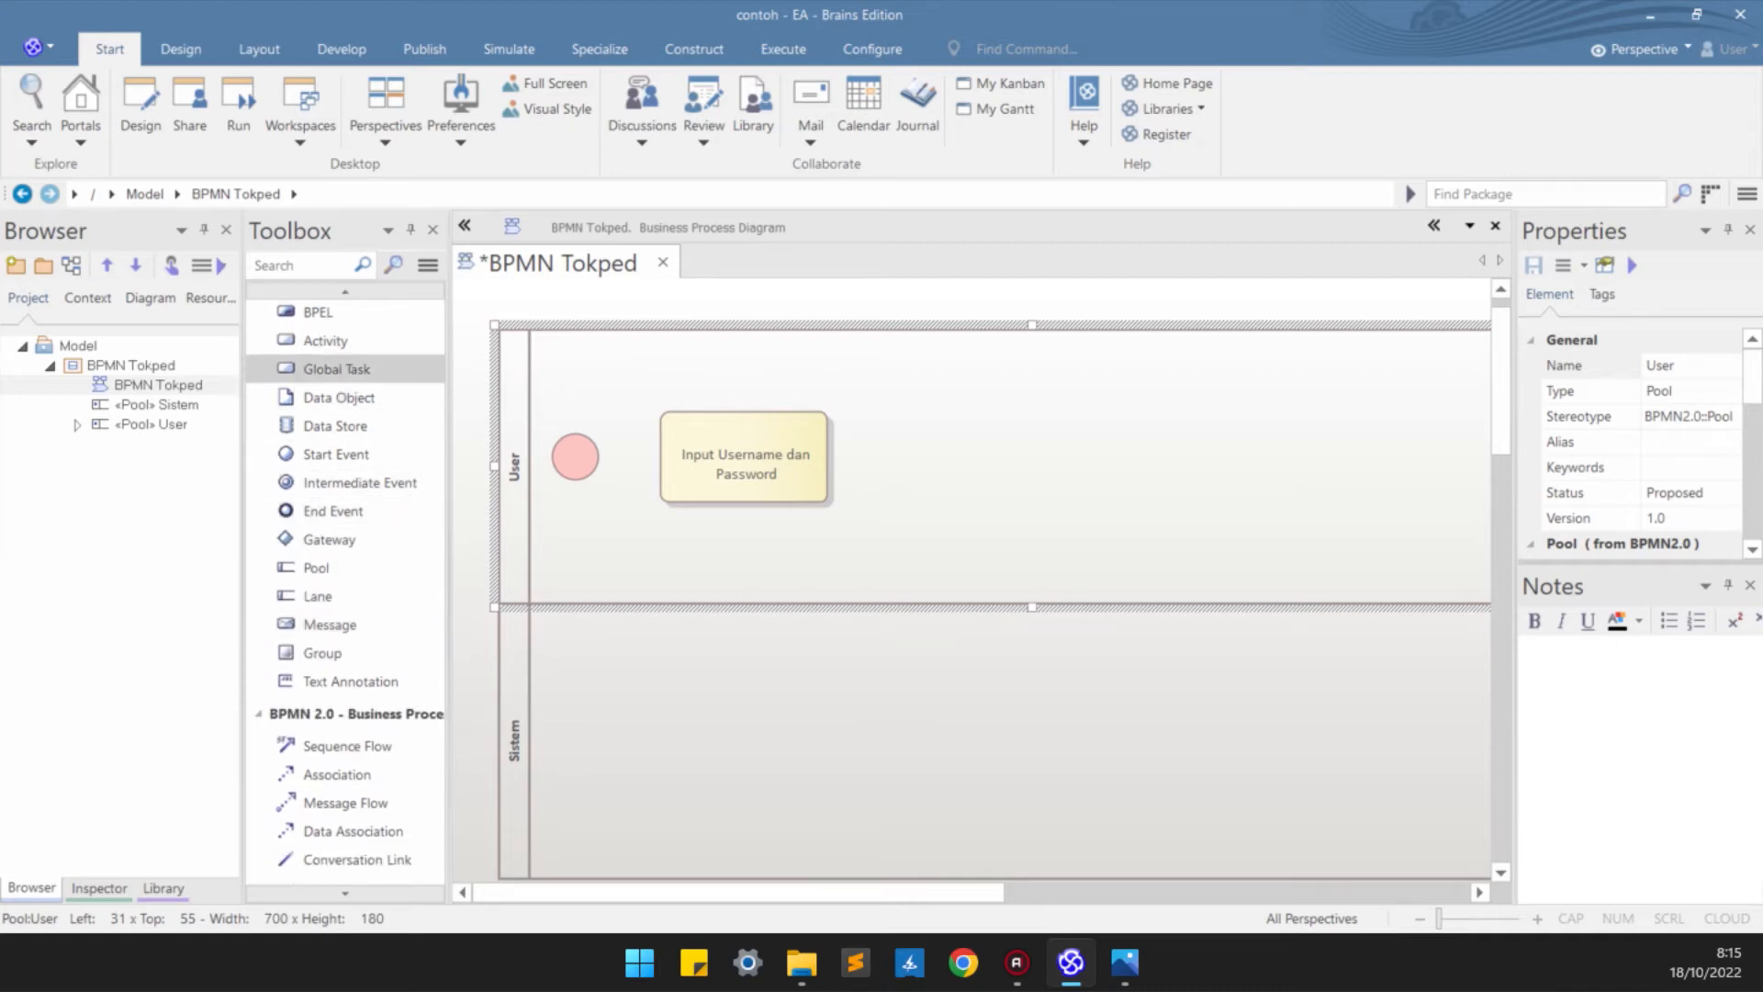
drag(335, 425, 533, 856)
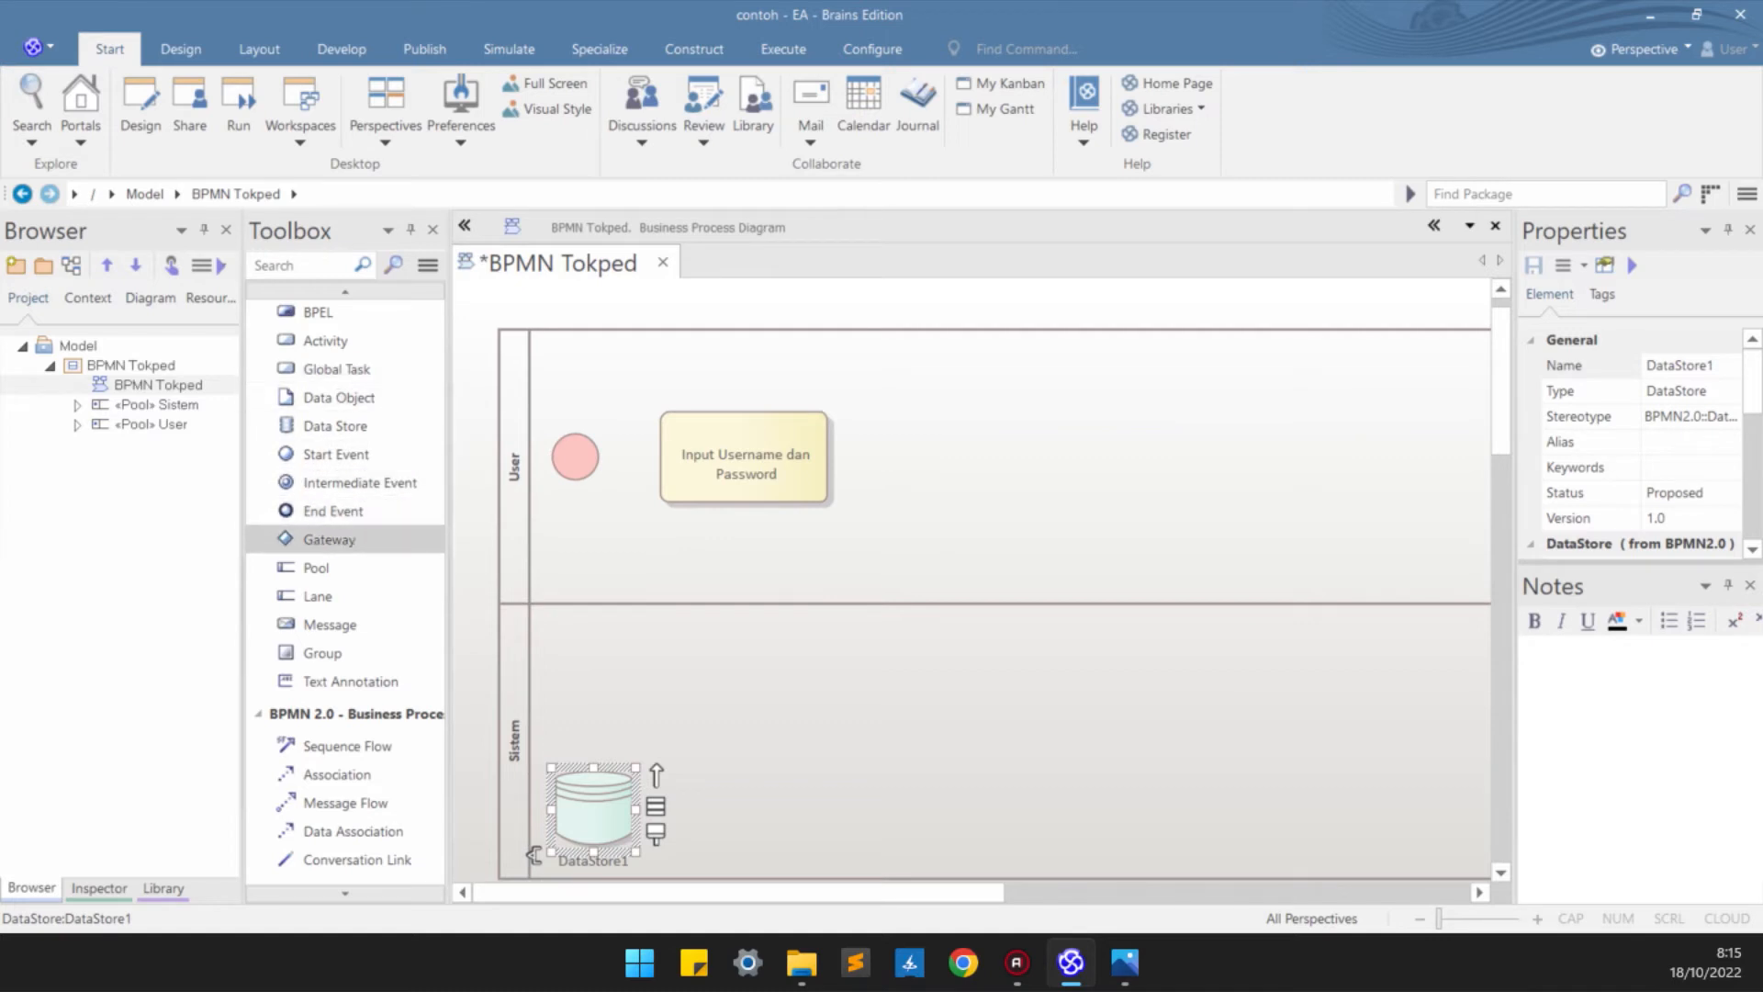
scroll(349, 539, up, 1)
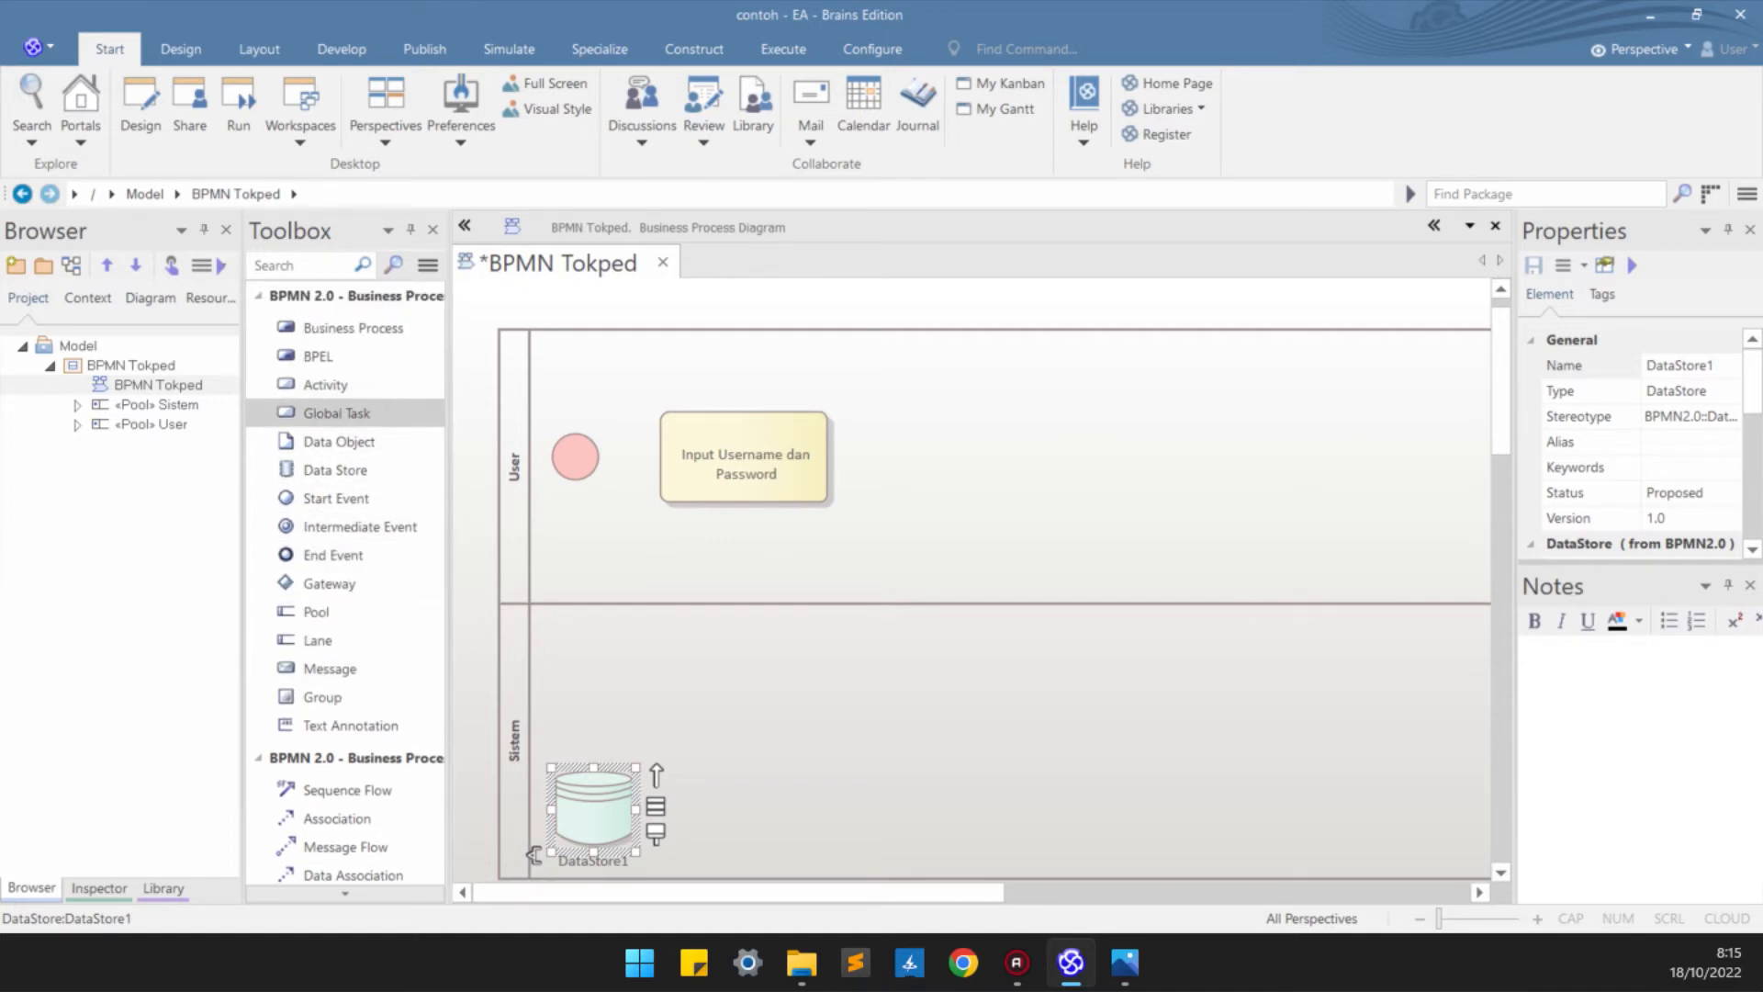
drag(328, 583, 745, 689)
click(927, 523)
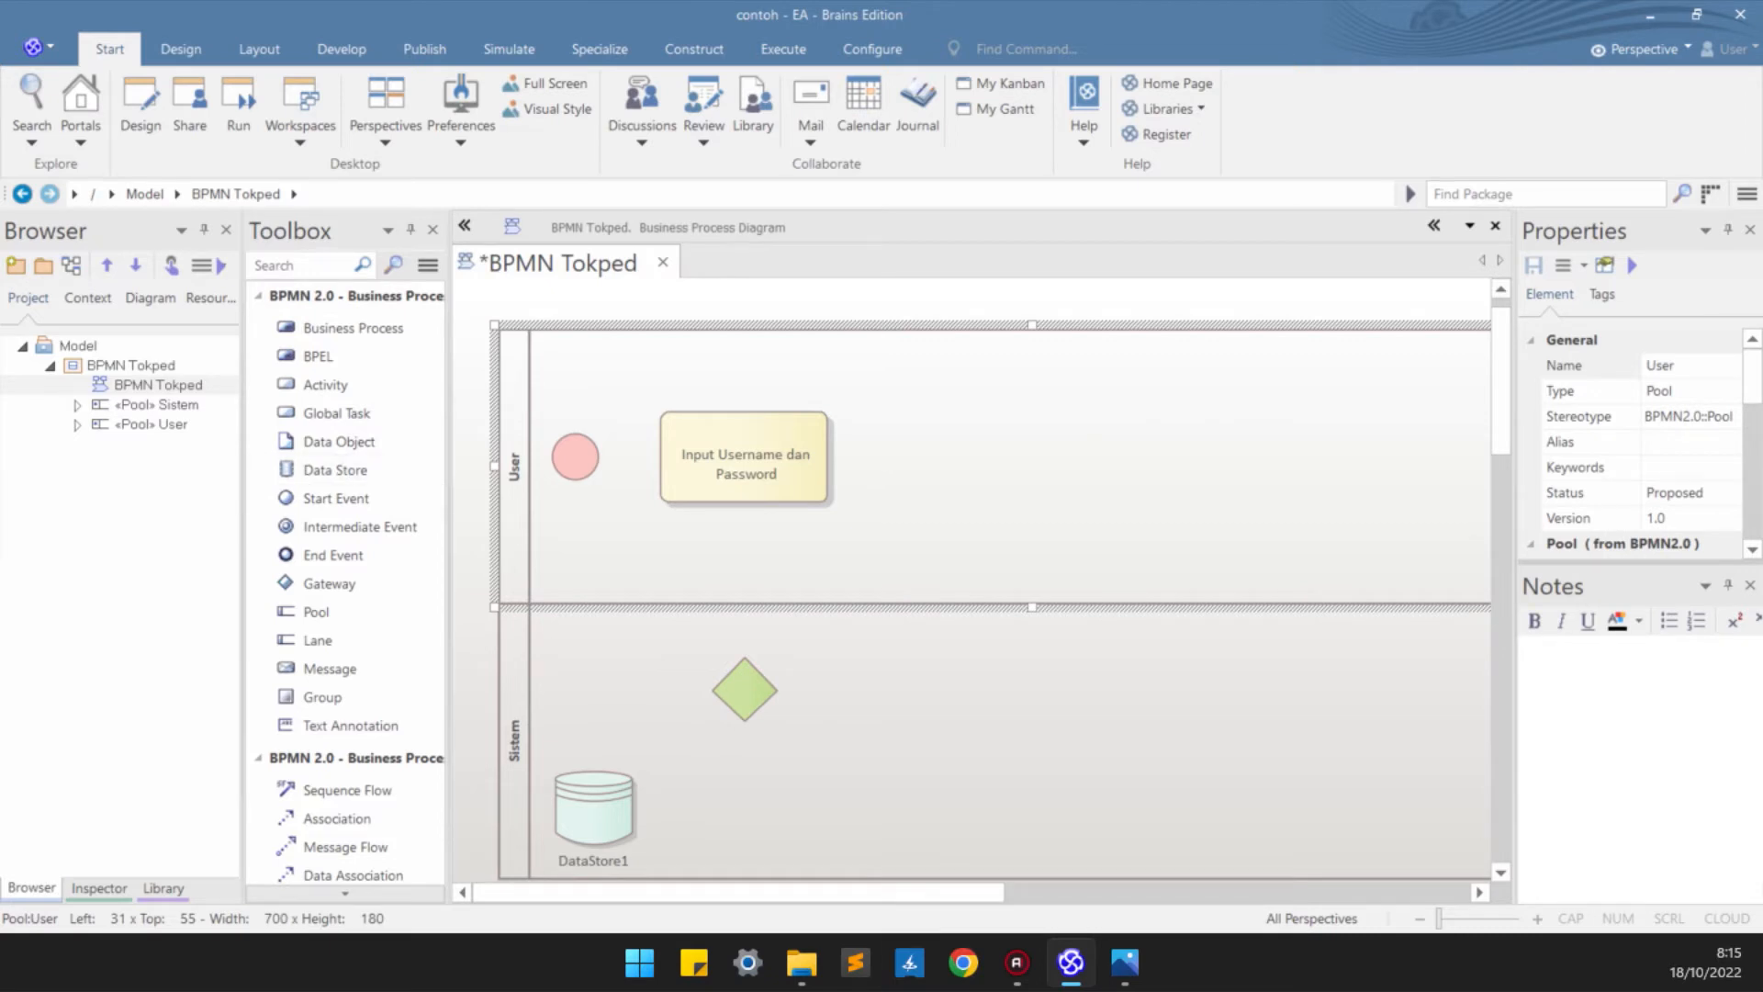
- Add a second activity to the User pool, well to the right of "Input Username dan Password" and about level with it
click(745, 459)
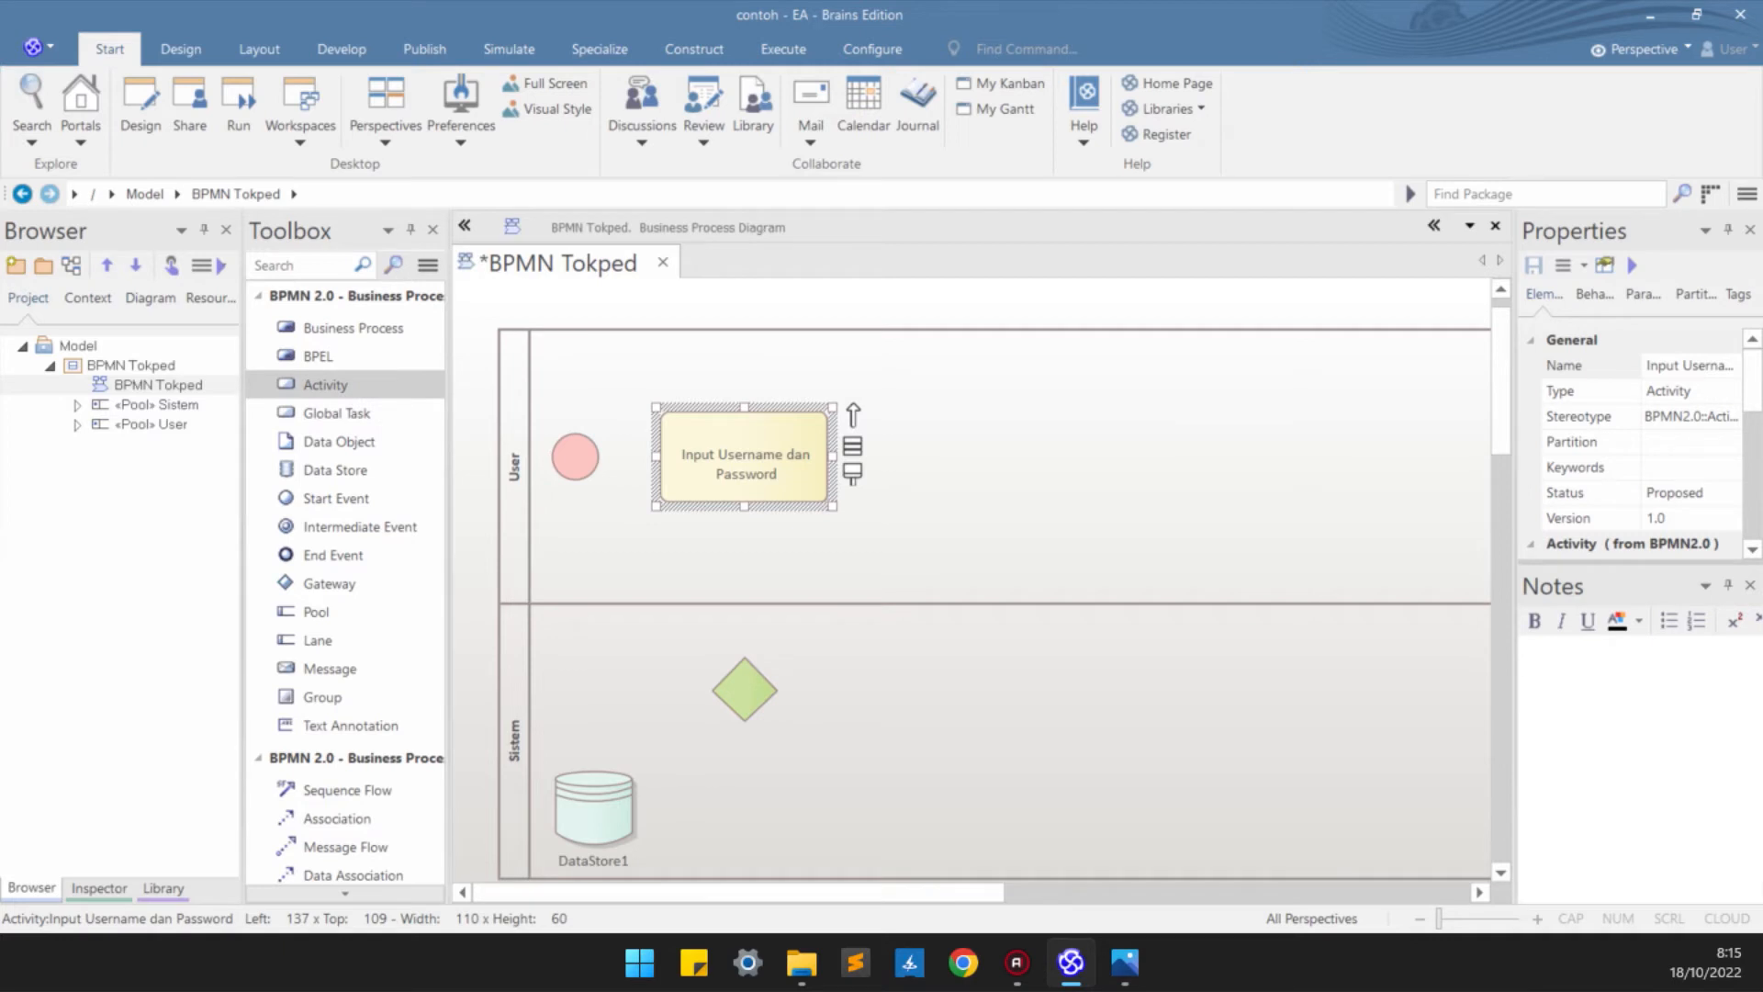
drag(326, 385, 1186, 447)
click(574, 457)
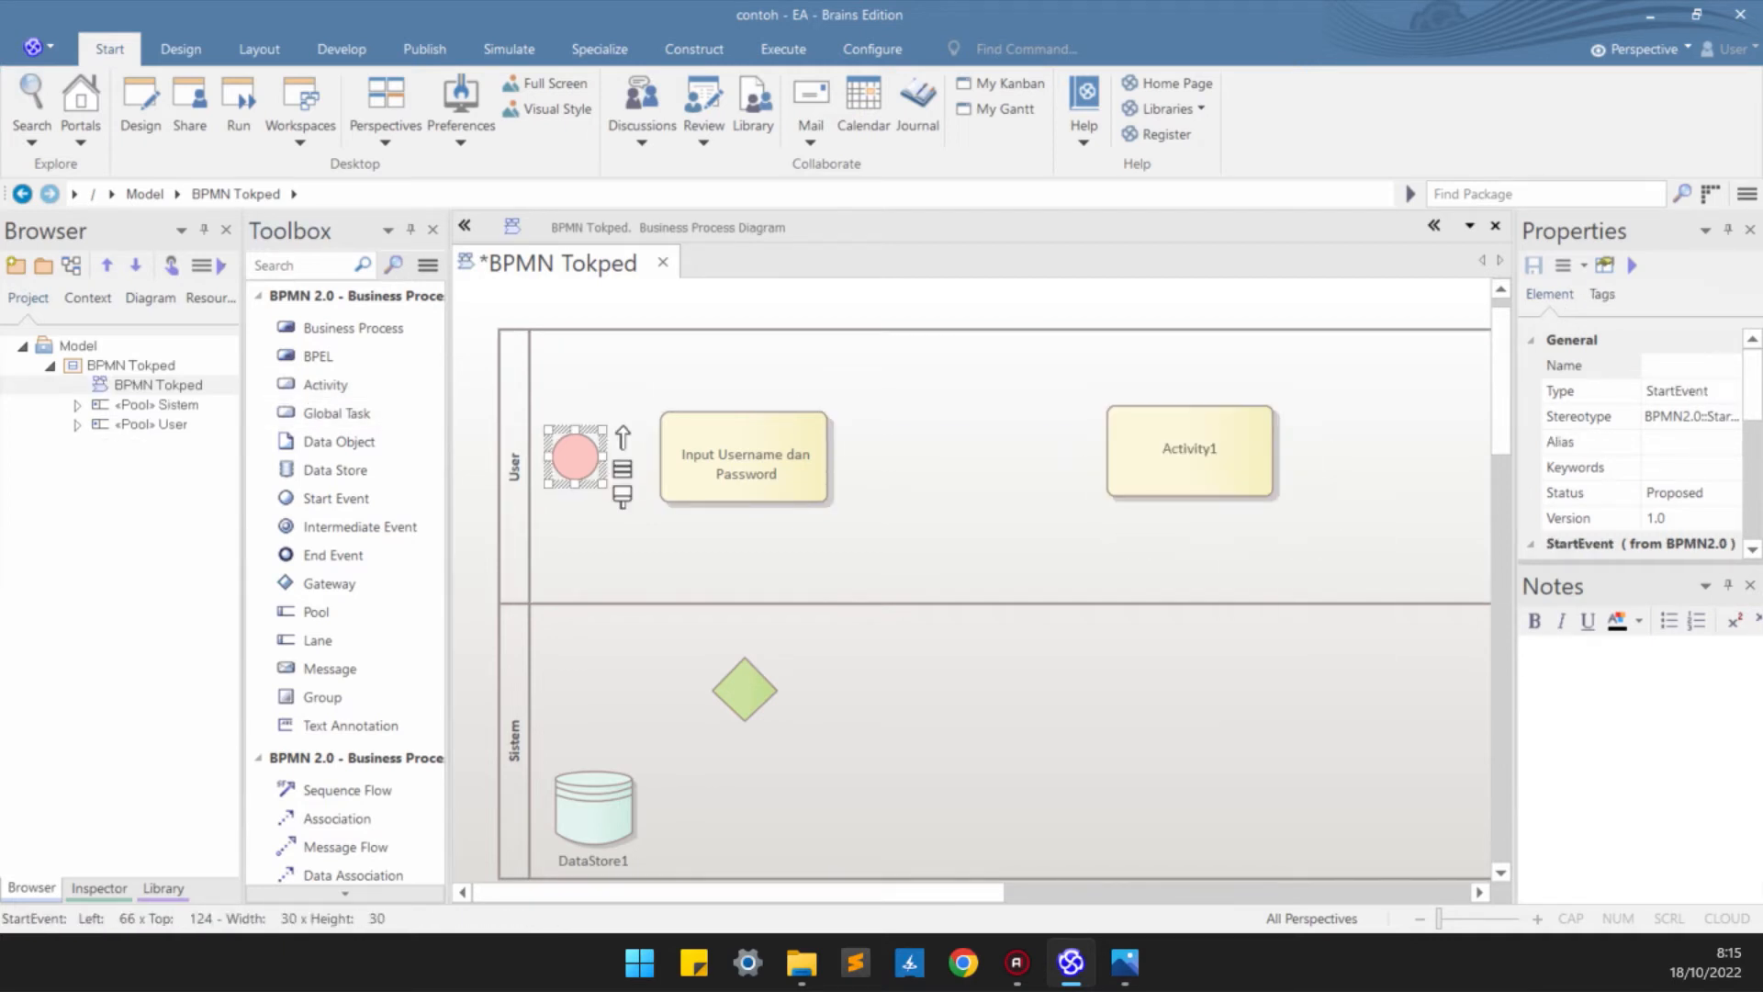
- Bring the BPMN 2.0 connectors into view in the toolbox and widen the toolbox slightly
click(632, 447)
click(575, 457)
scroll(347, 669, down, 1)
click(571, 553)
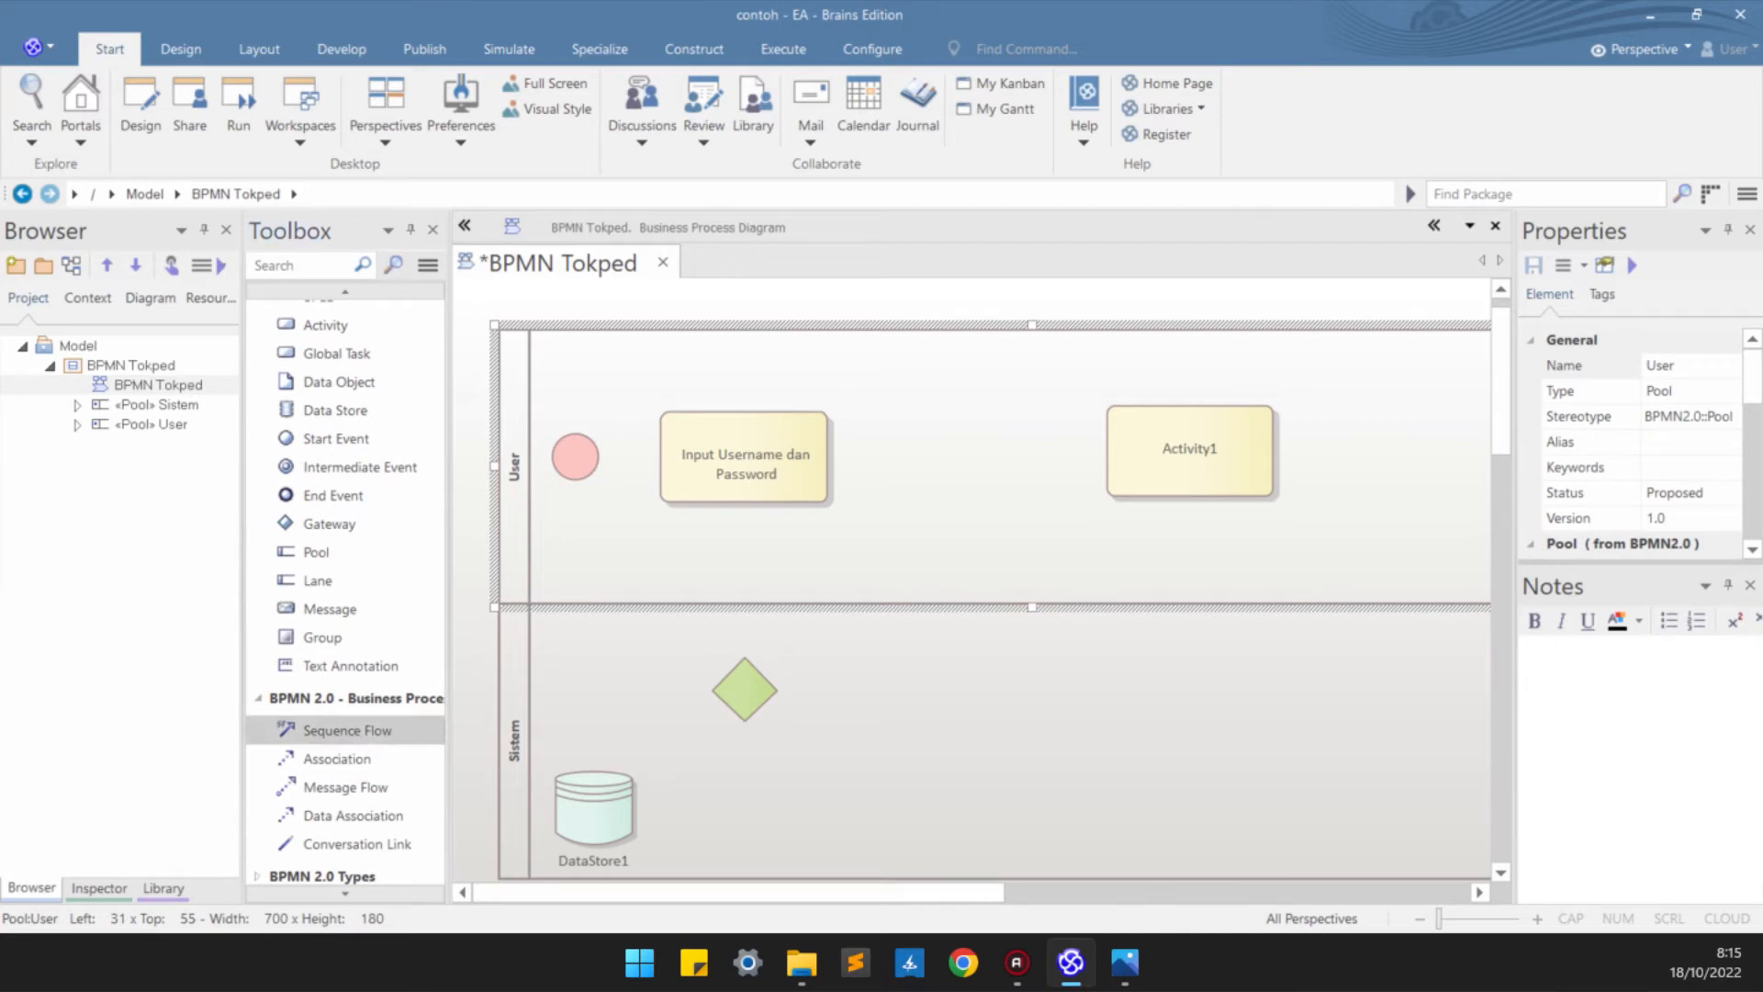
drag(449, 643, 494, 642)
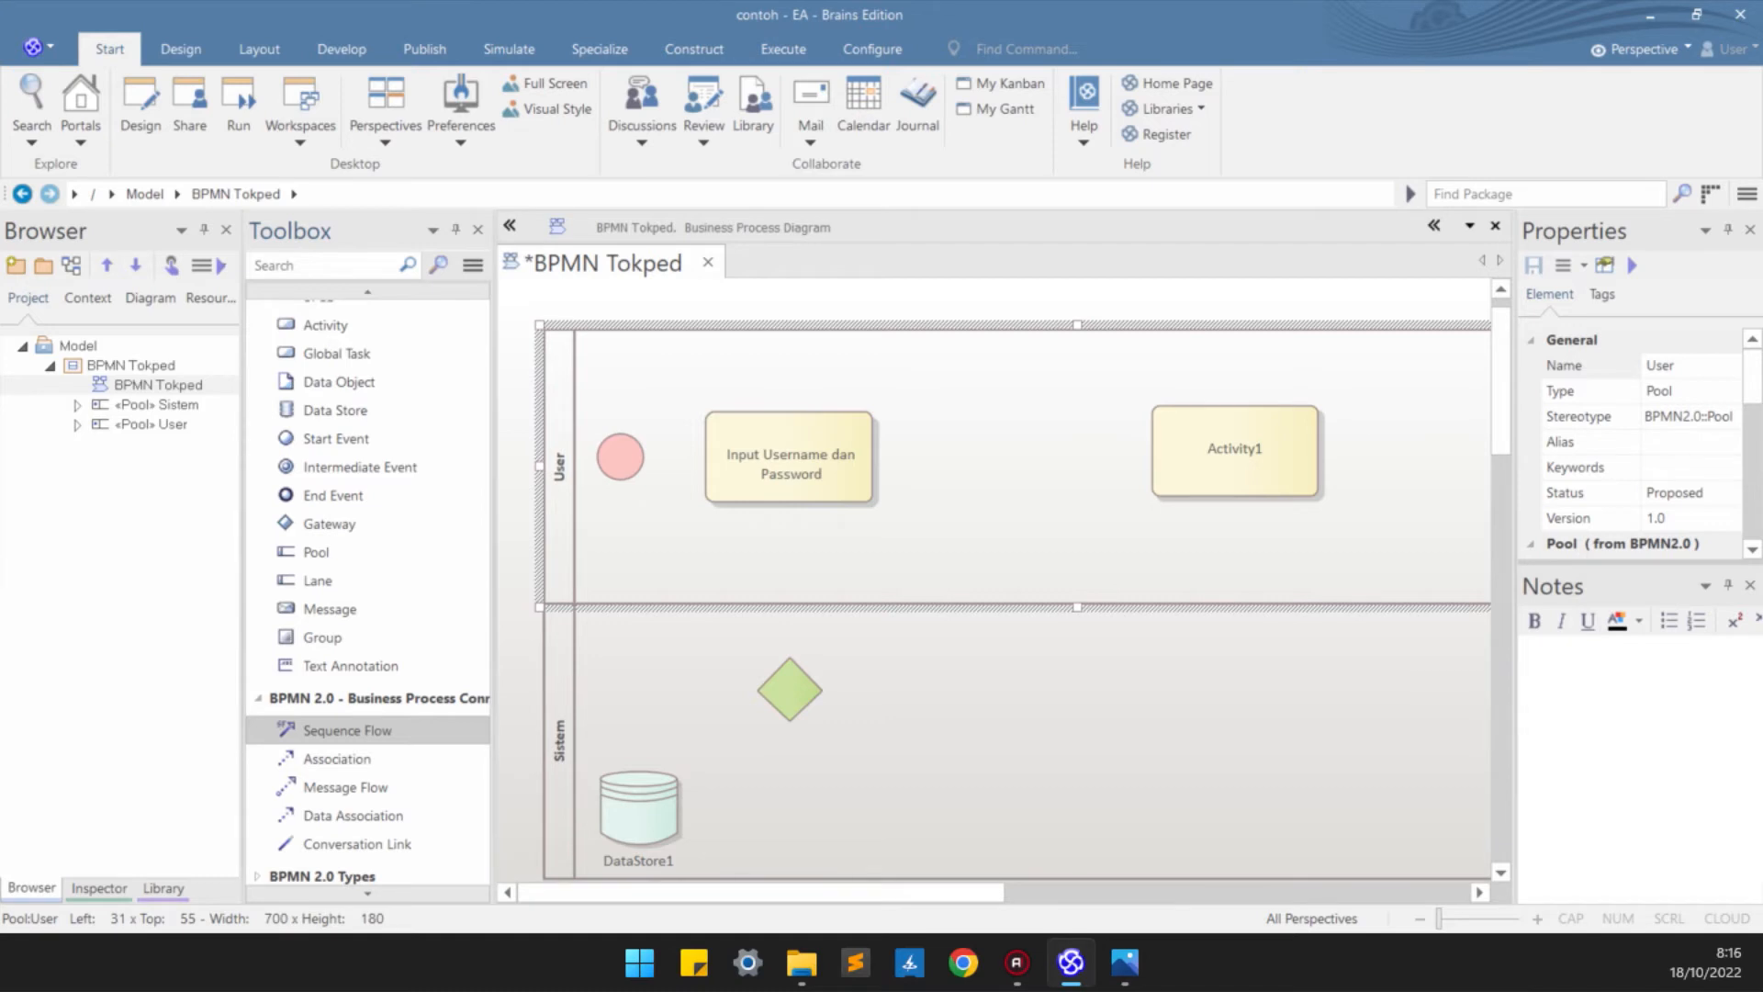
- Try a sequence flow from the start event to the "Input Username dan Password" activity and undo it
drag(621, 456, 698, 431)
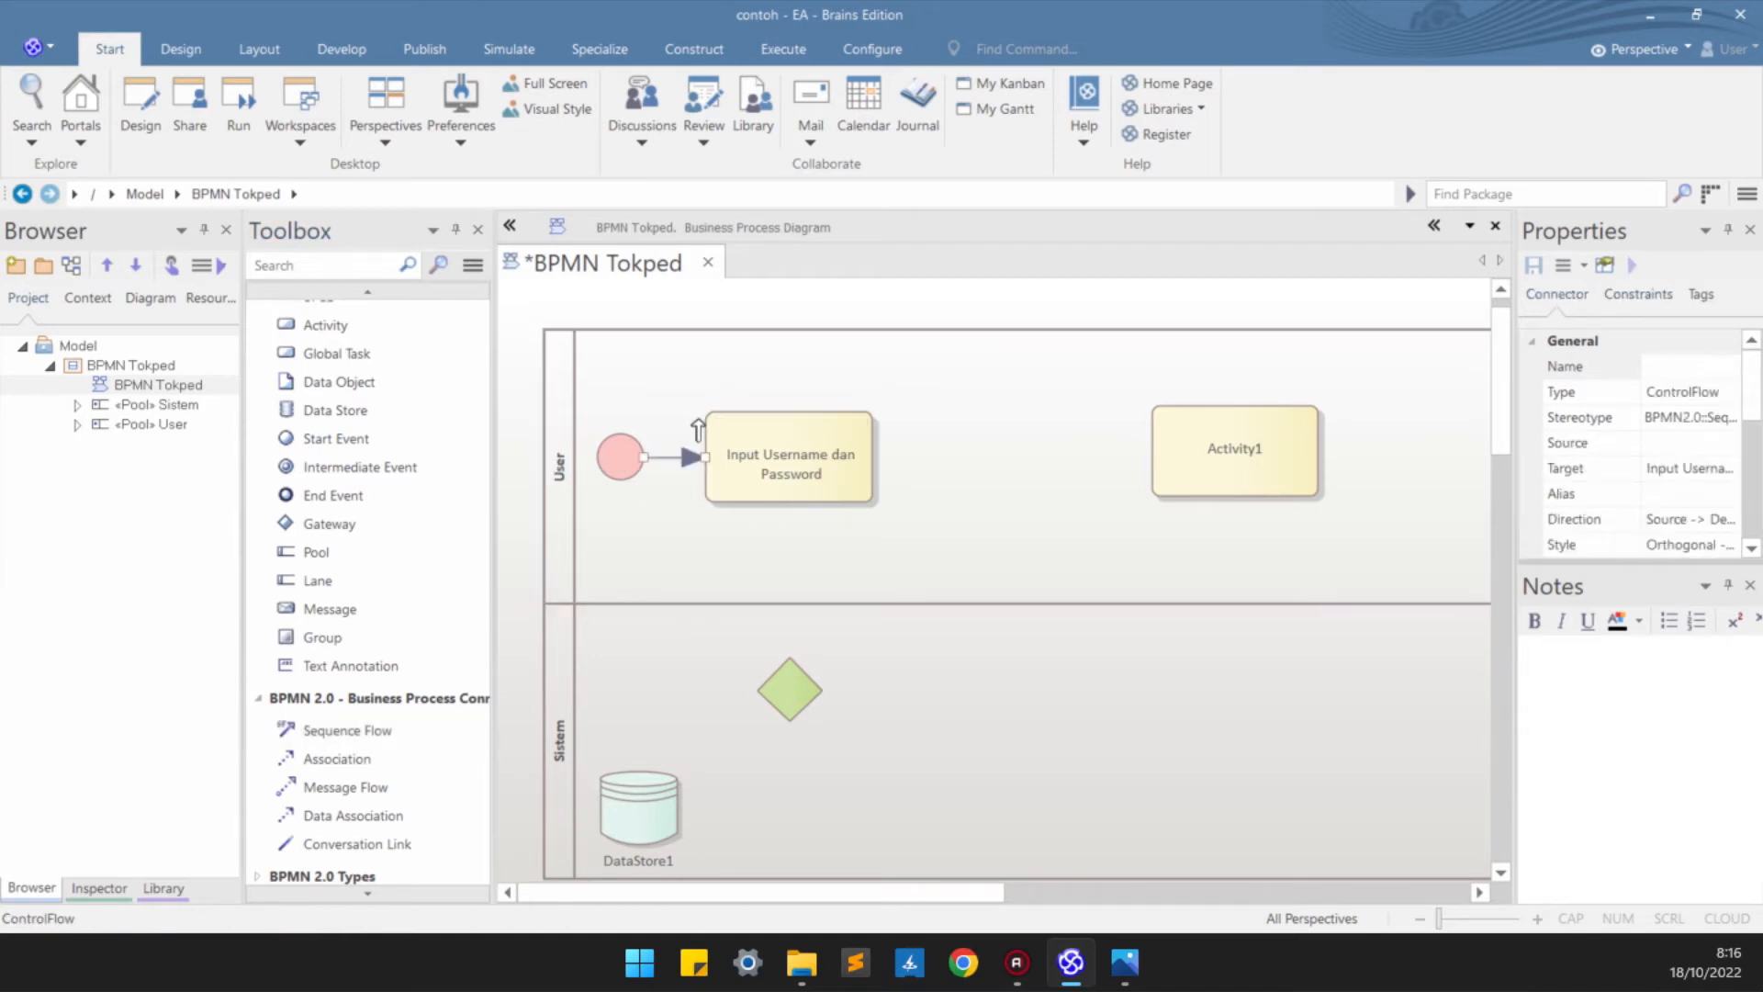
key(ctrl+z)
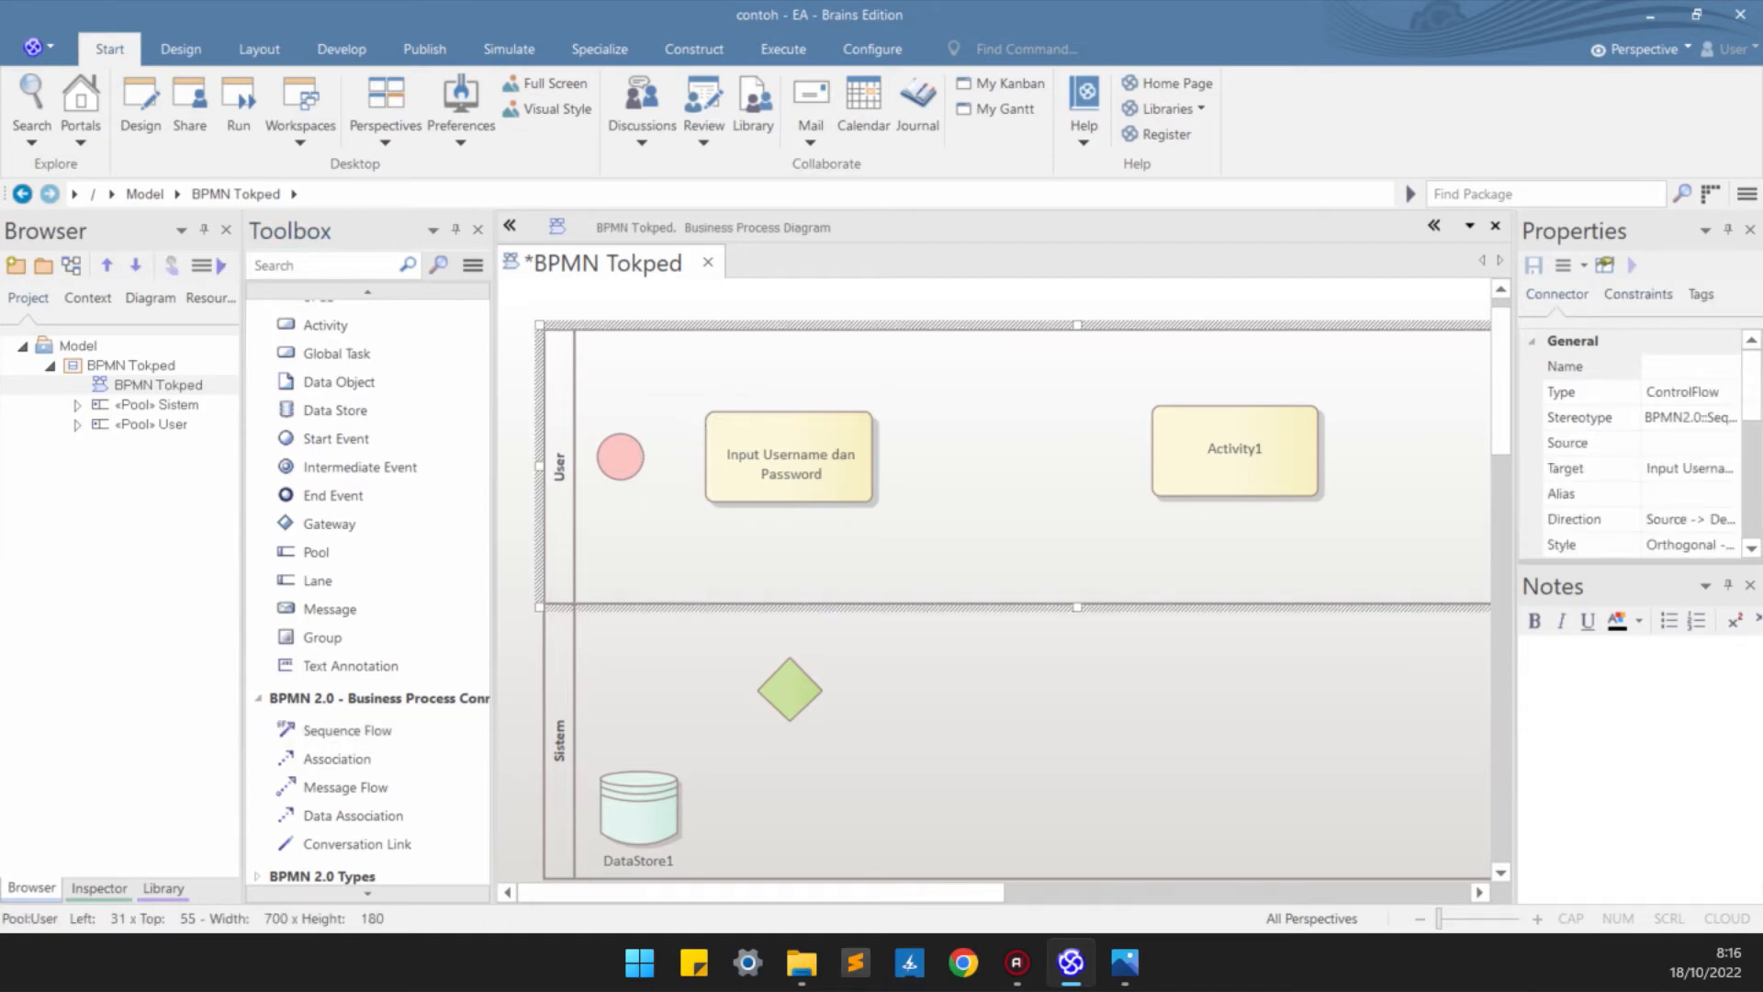
- Connect the start event to the "Input Username dan Password" activity with a Sequence Flow
click(621, 457)
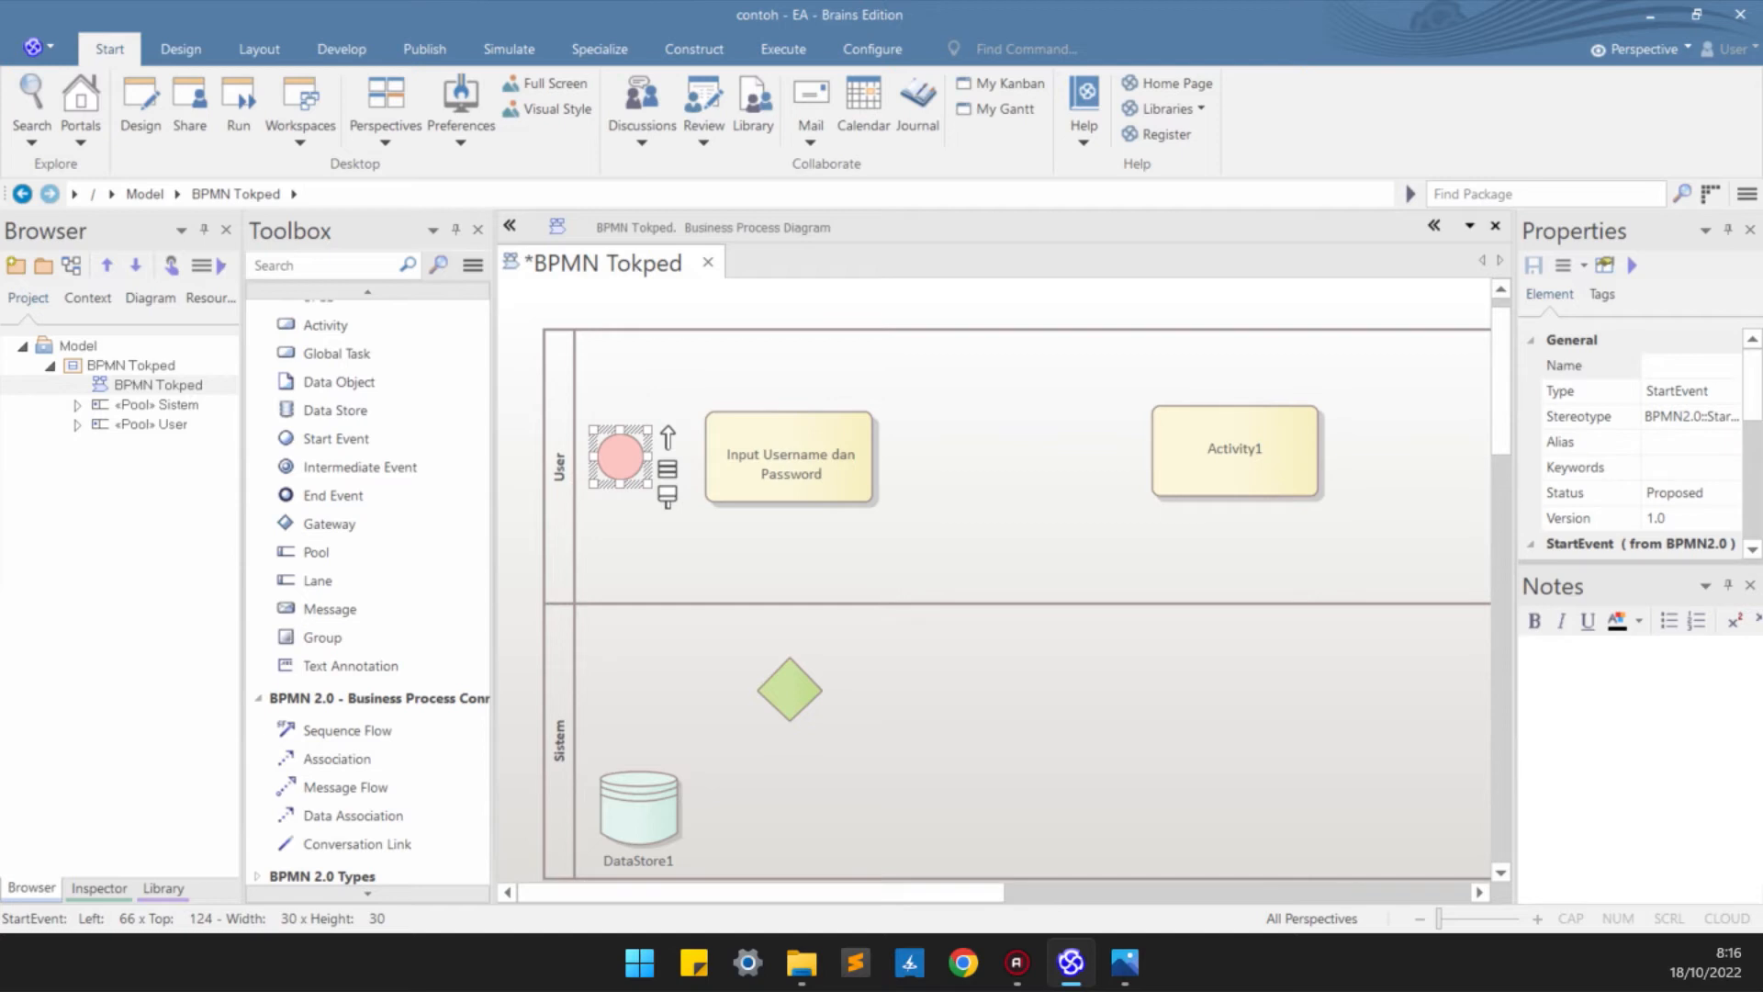
drag(667, 438, 727, 454)
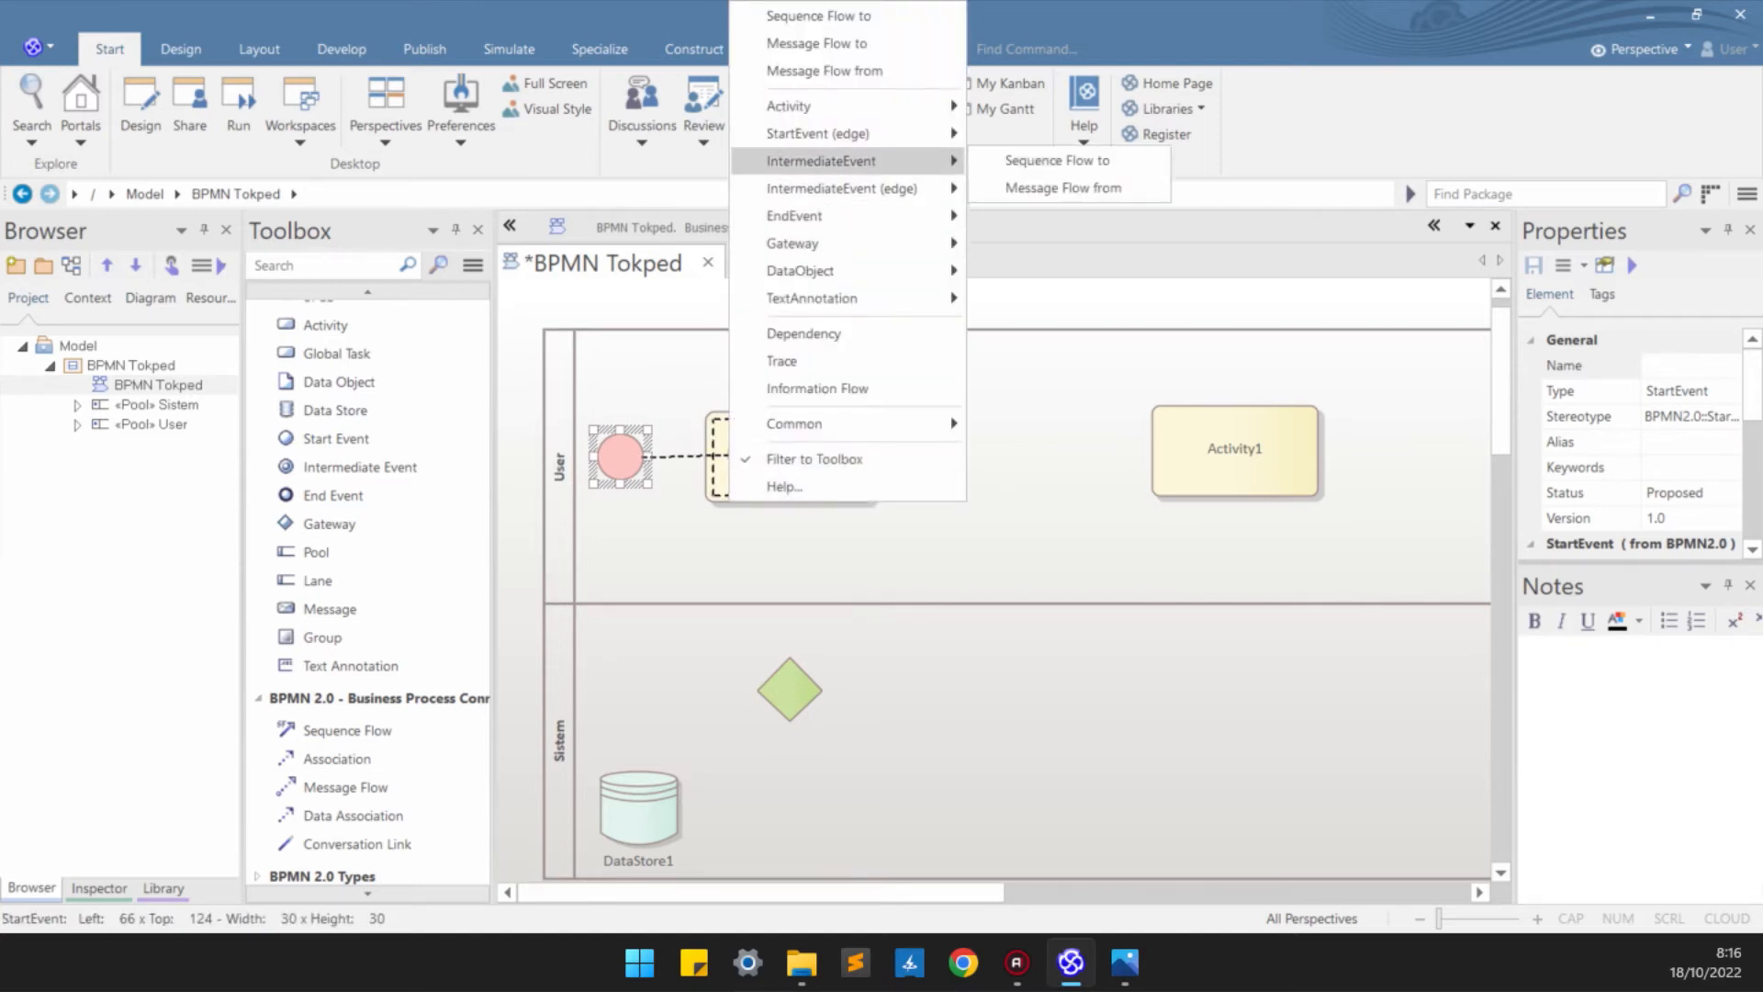
click(817, 15)
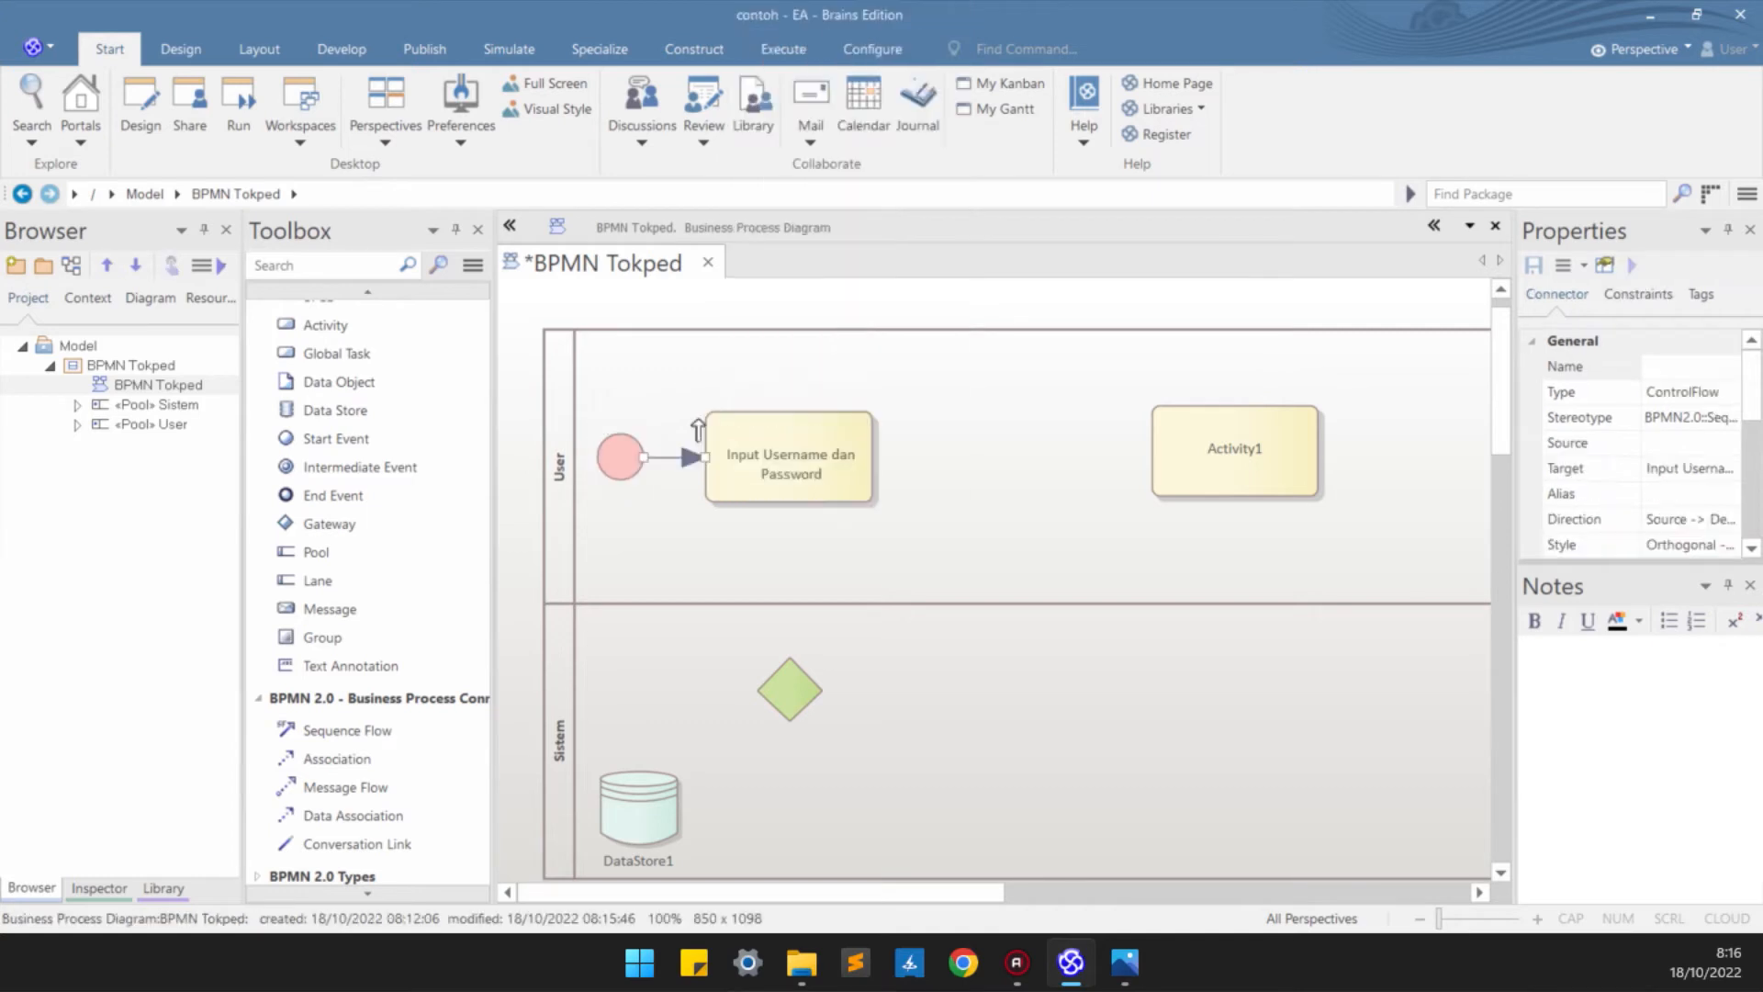
- Shift the "Input Username dan Password" activity slightly right and align the gateway in the Sistem pool beneath it
drag(795, 451, 839, 458)
click(919, 553)
click(895, 553)
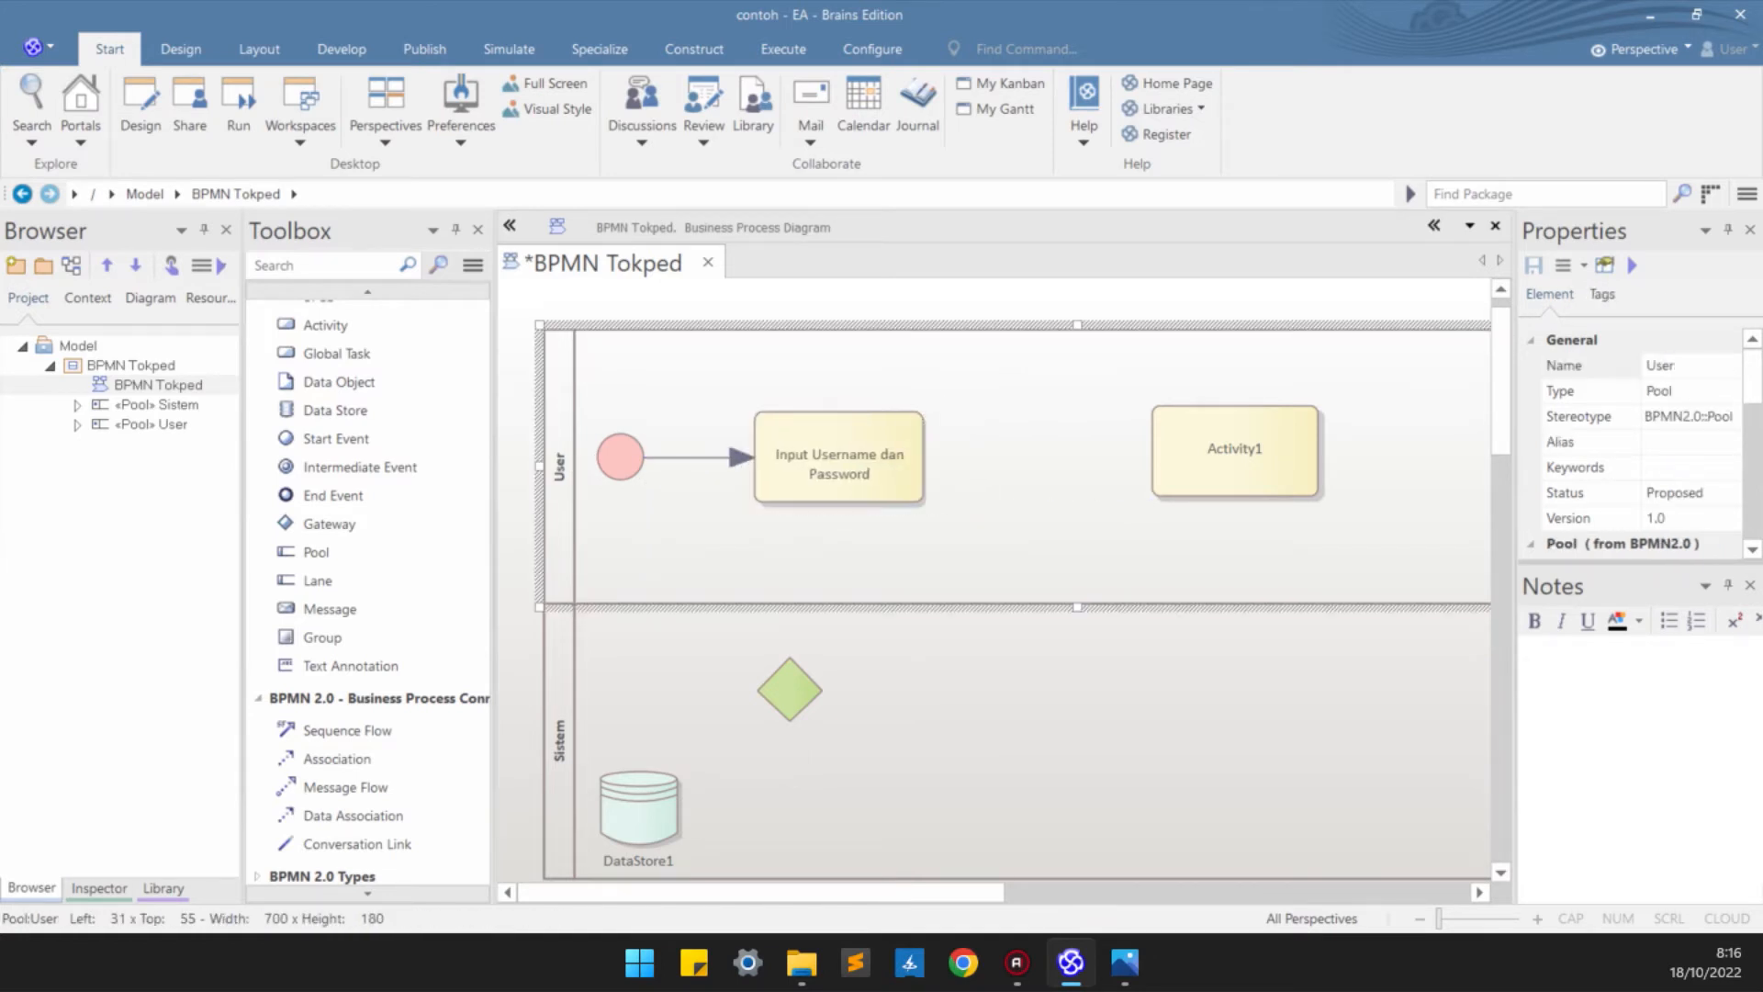
drag(790, 689, 838, 687)
click(905, 777)
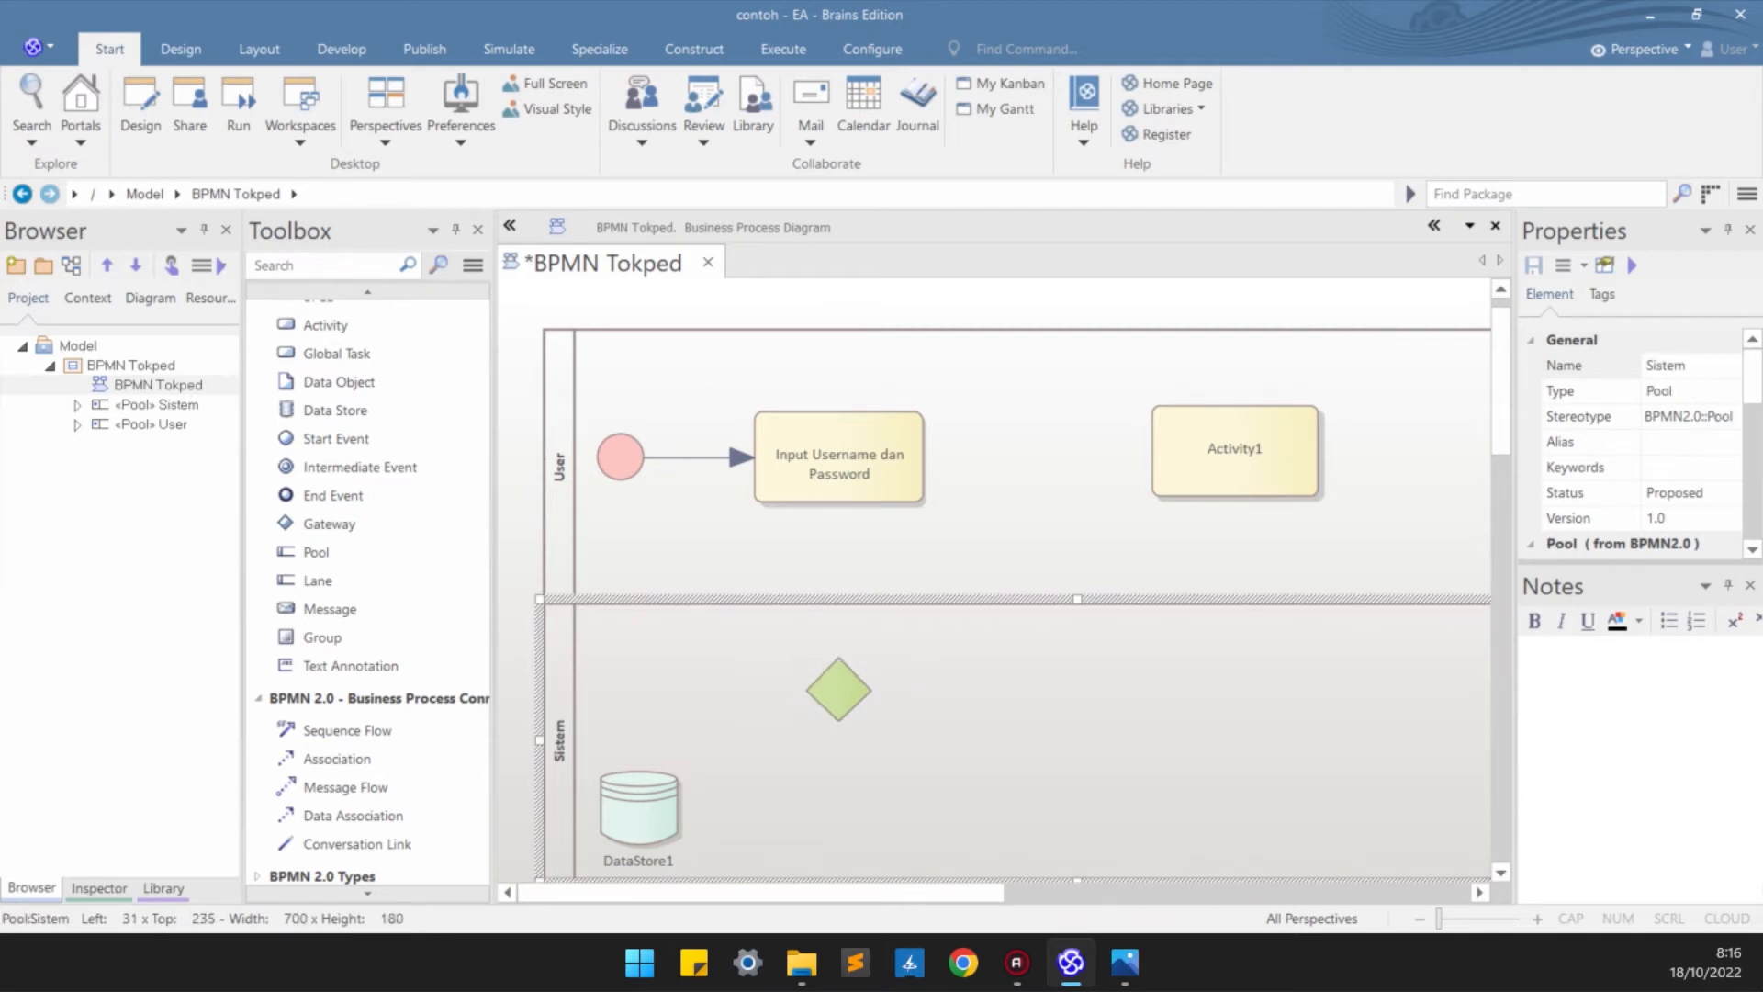
- Try to connect the "Input Username dan Password" activity to the gateway in the Sistem pool with a Sequence Flow
click(854, 459)
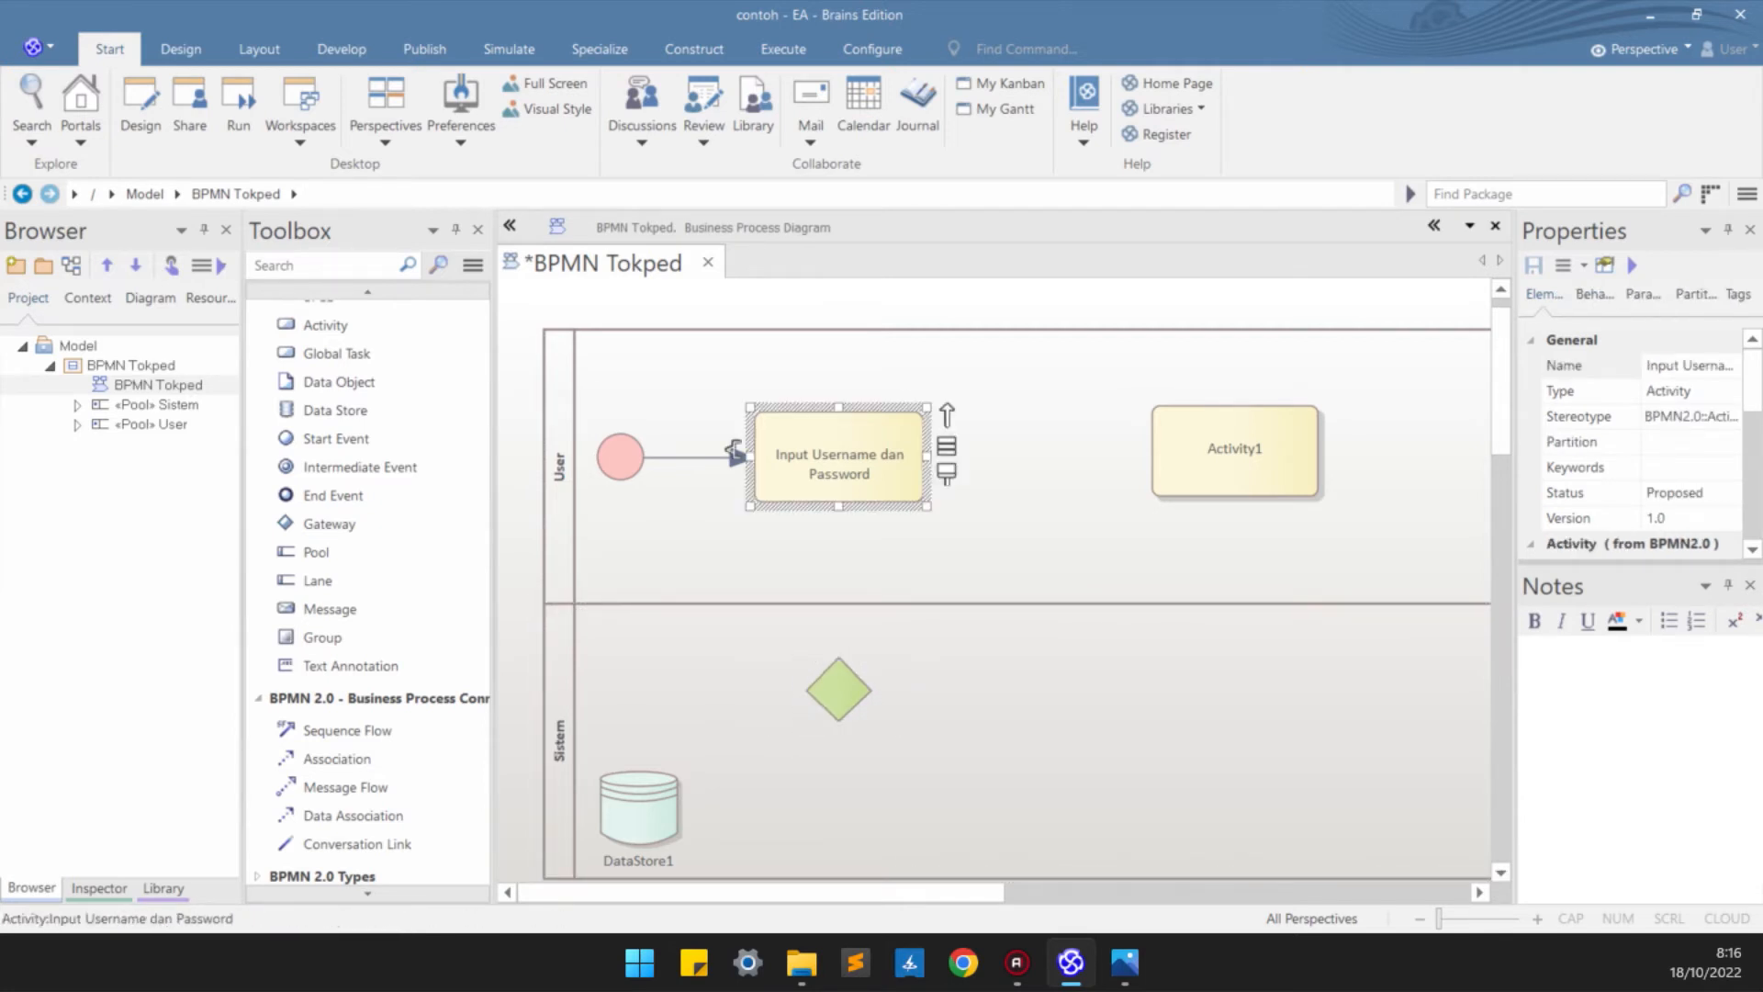
click(838, 689)
click(839, 460)
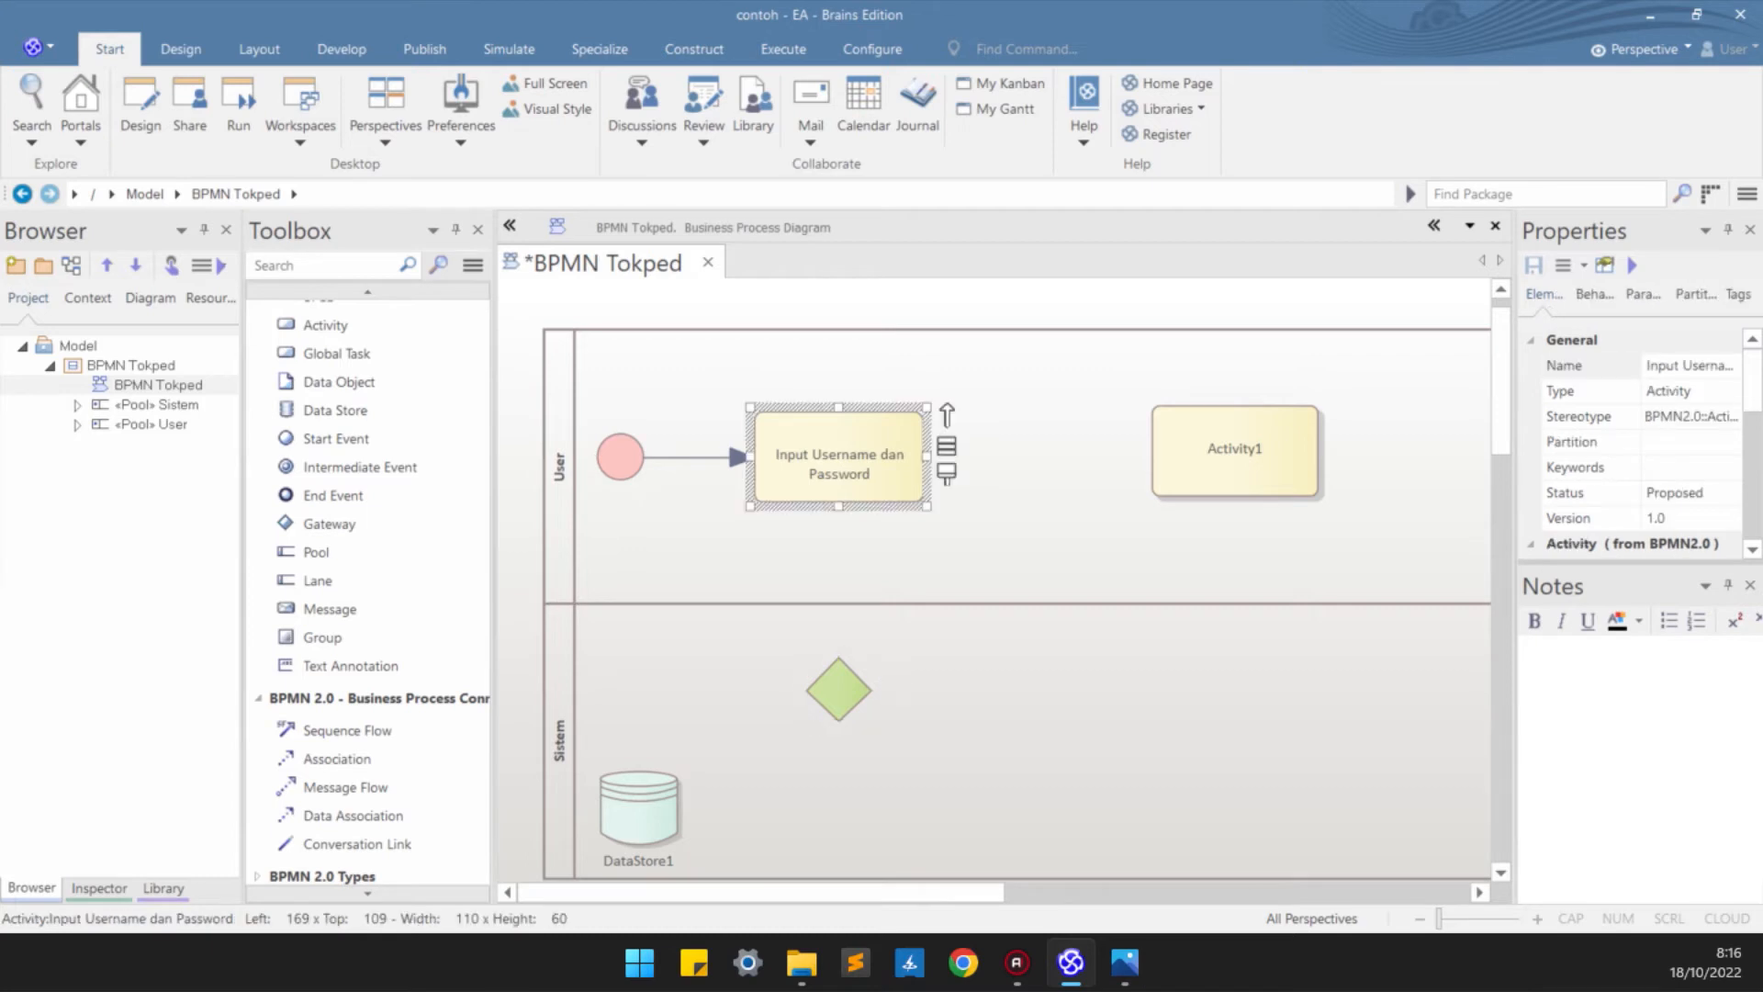
drag(946, 415, 831, 678)
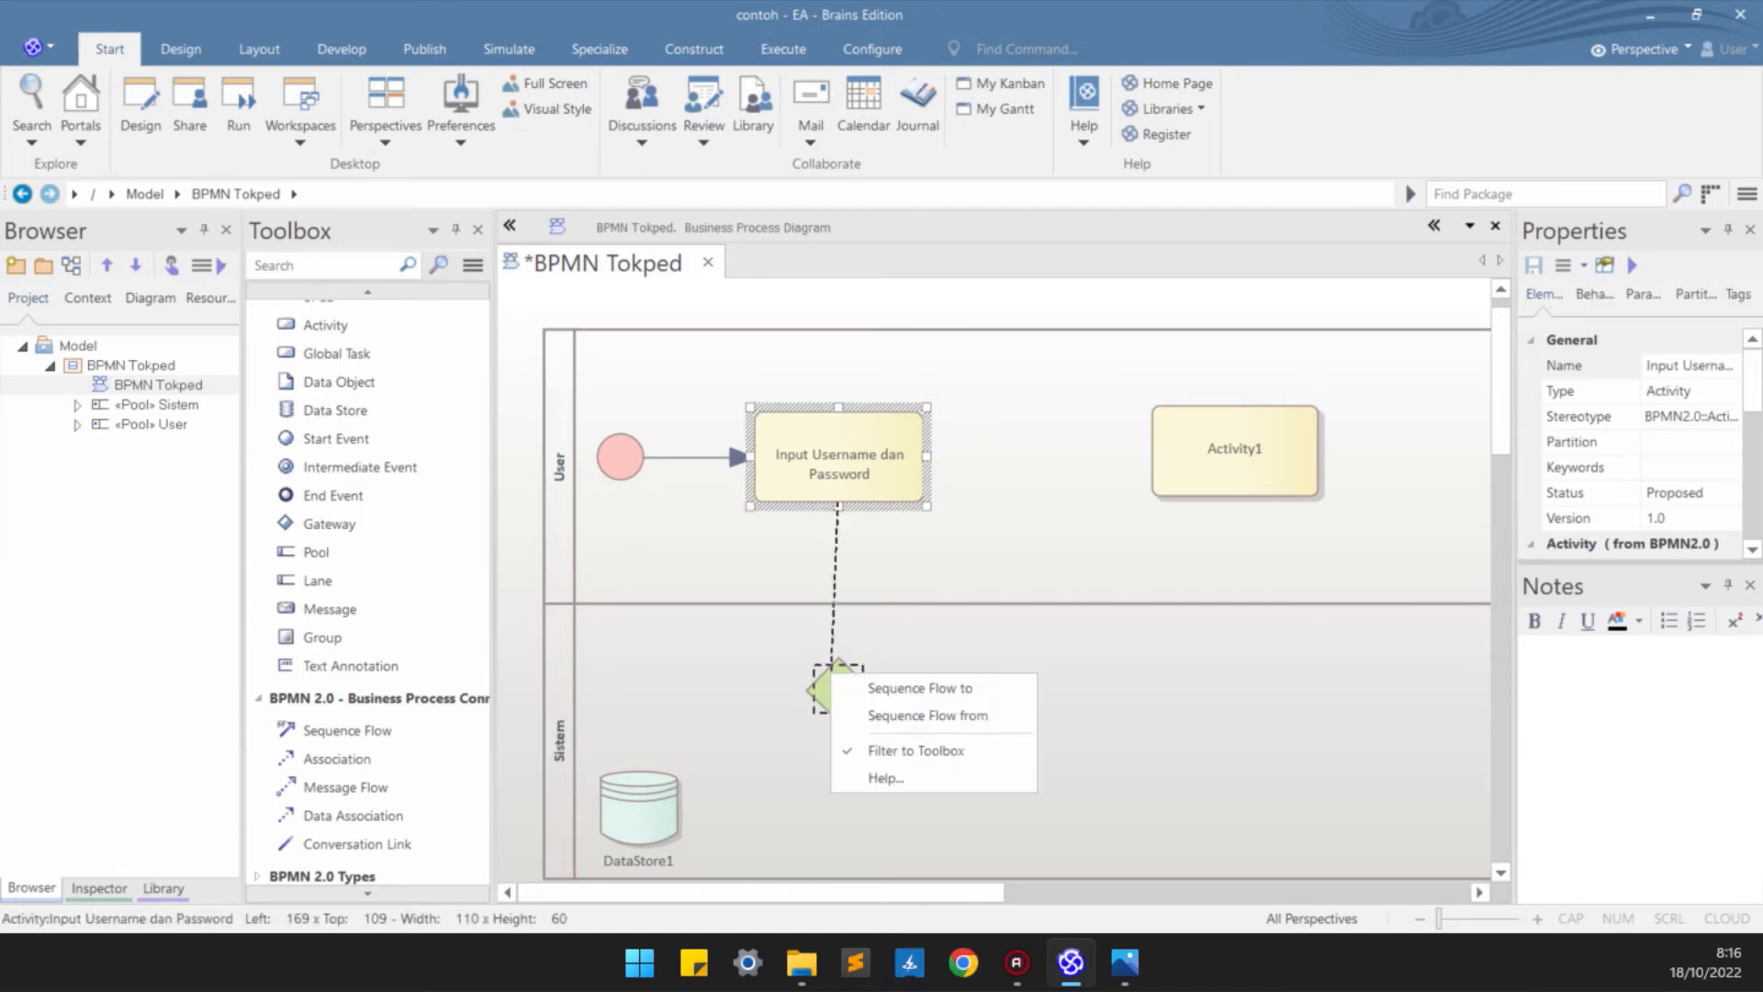
click(919, 688)
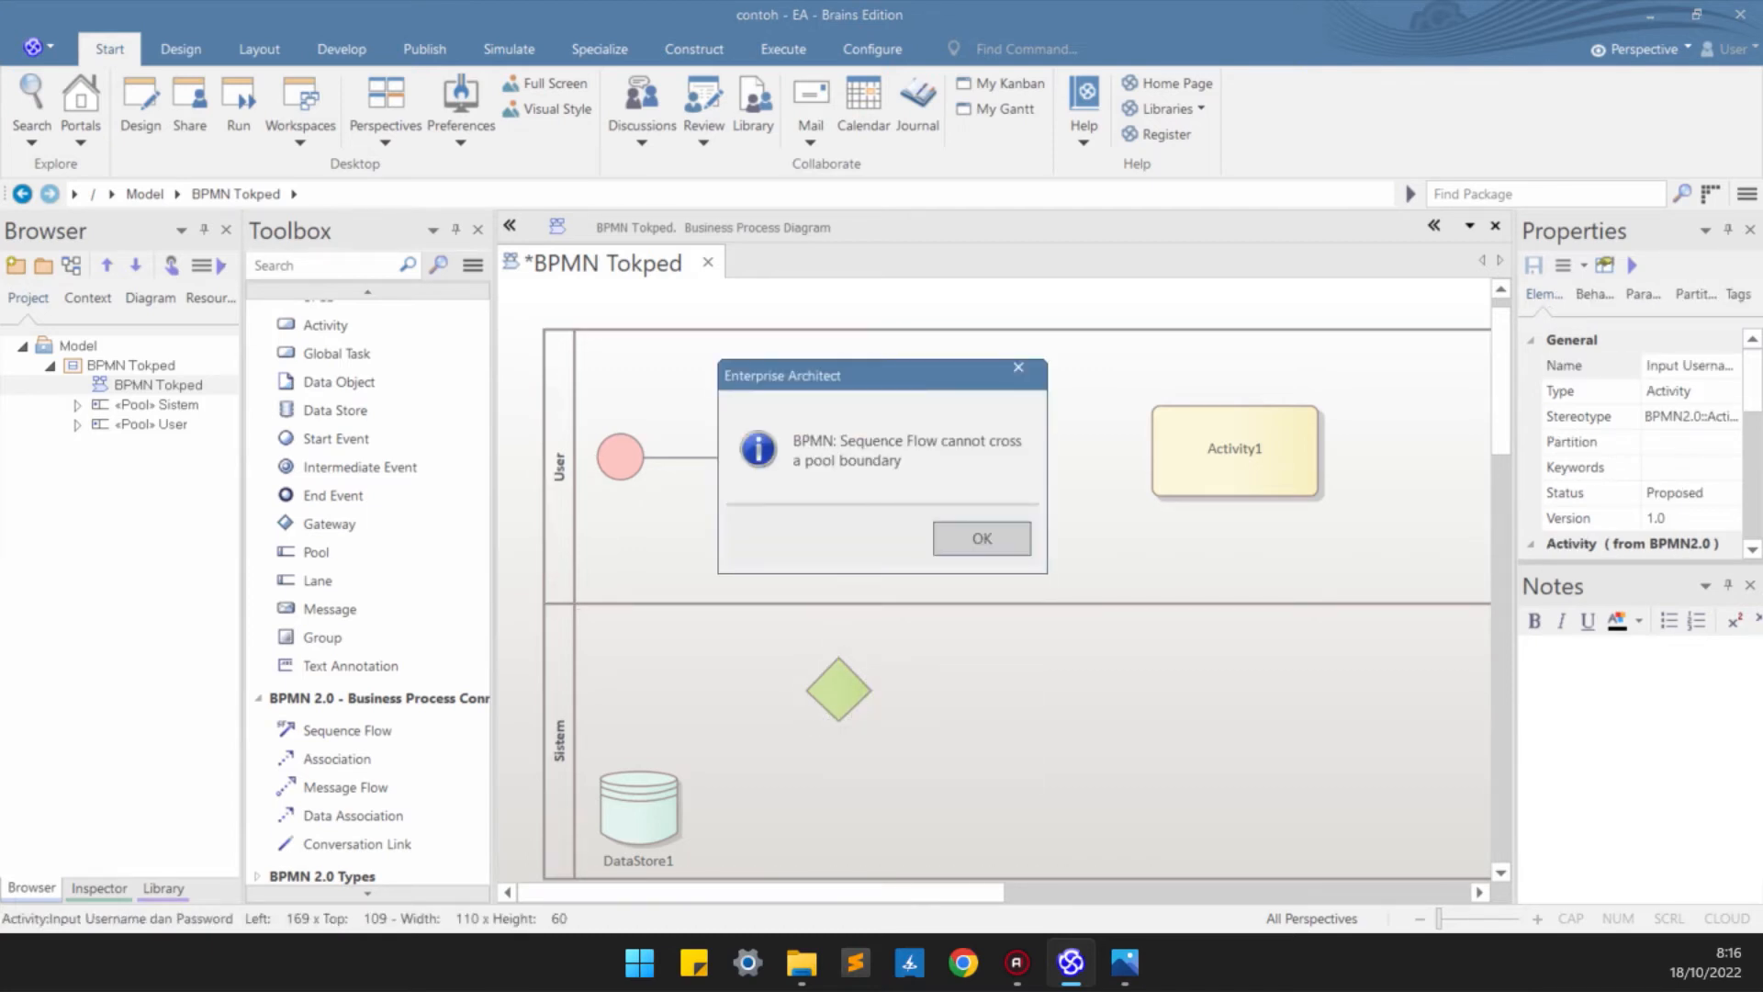
drag(881, 375, 921, 354)
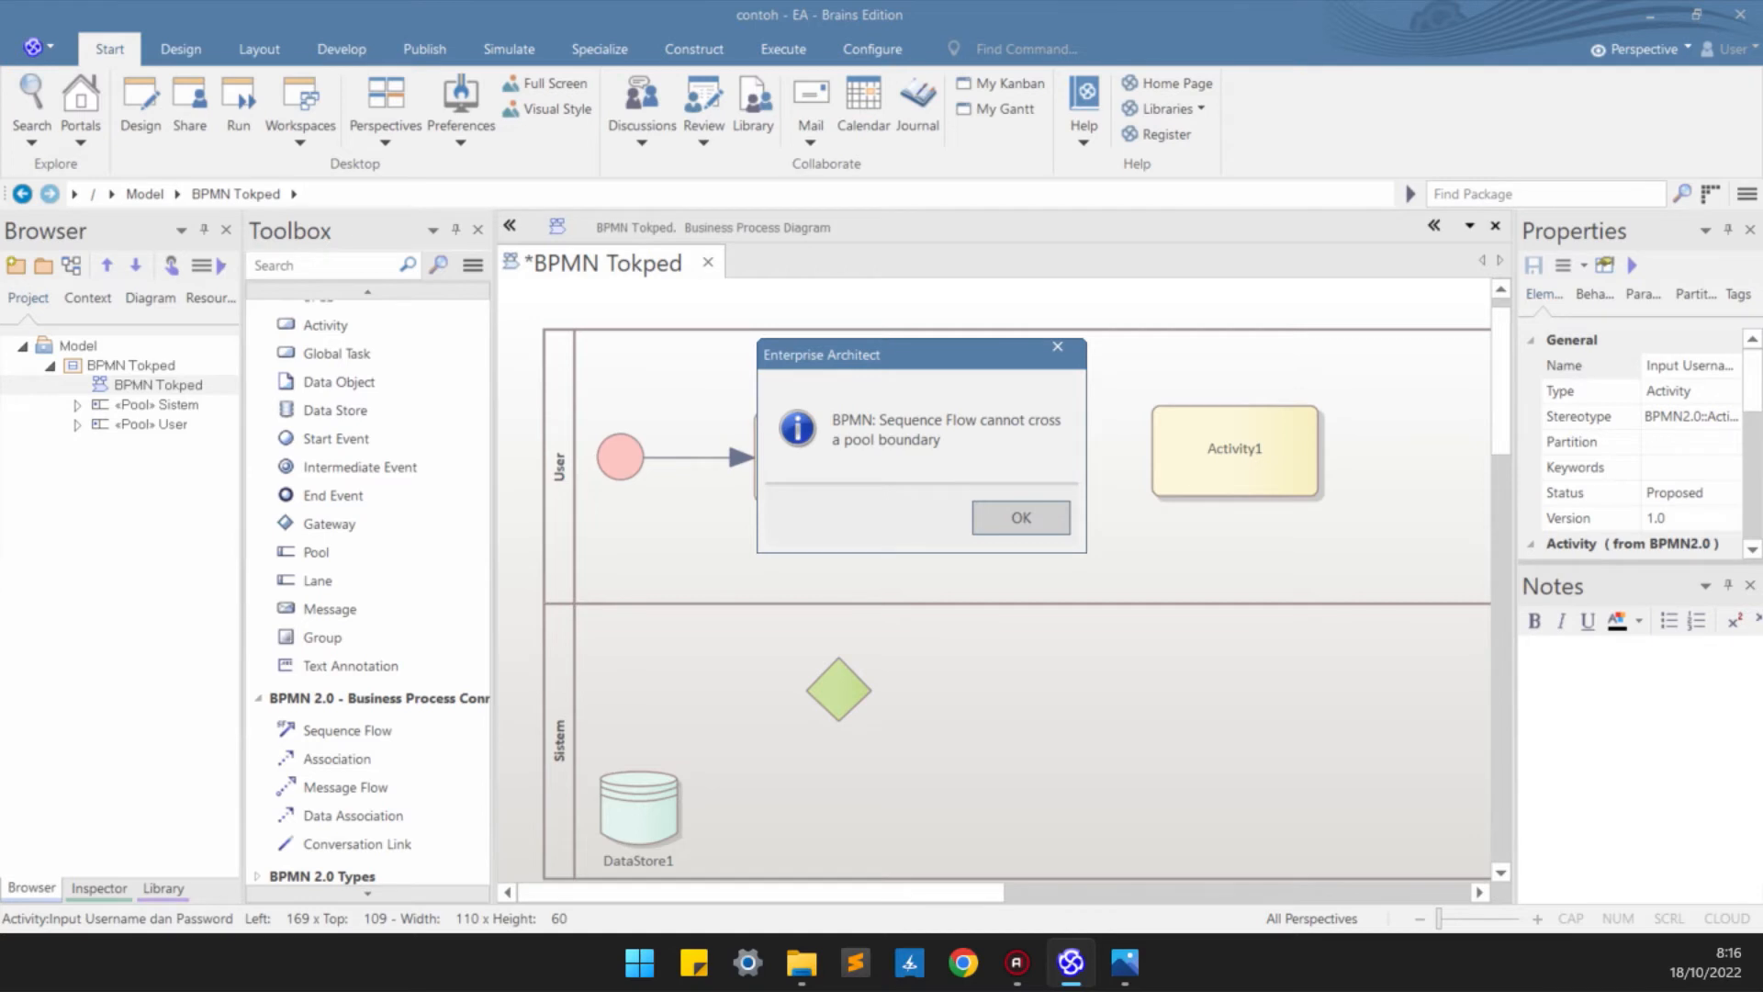
click(1021, 517)
- Connect the "Input Username dan Password" activity to the gateway with a Data Association, keeping the gateway centred below the activity
scroll(367, 662, down, 2)
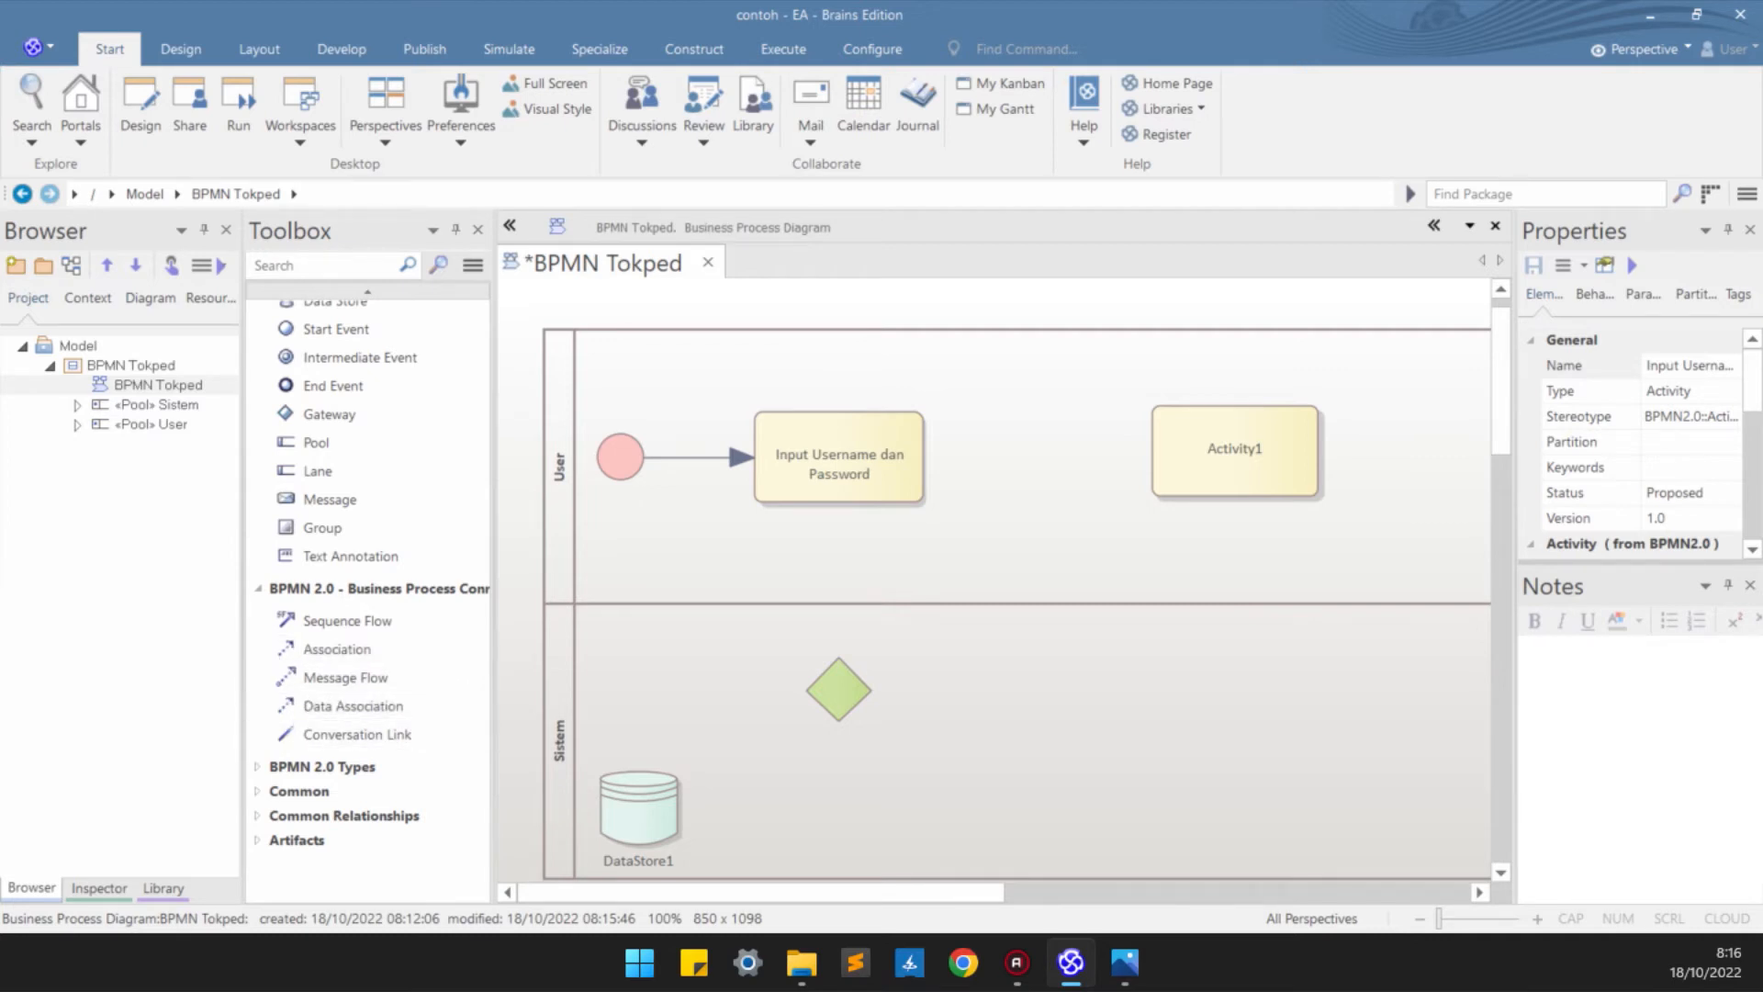
drag(839, 688, 809, 688)
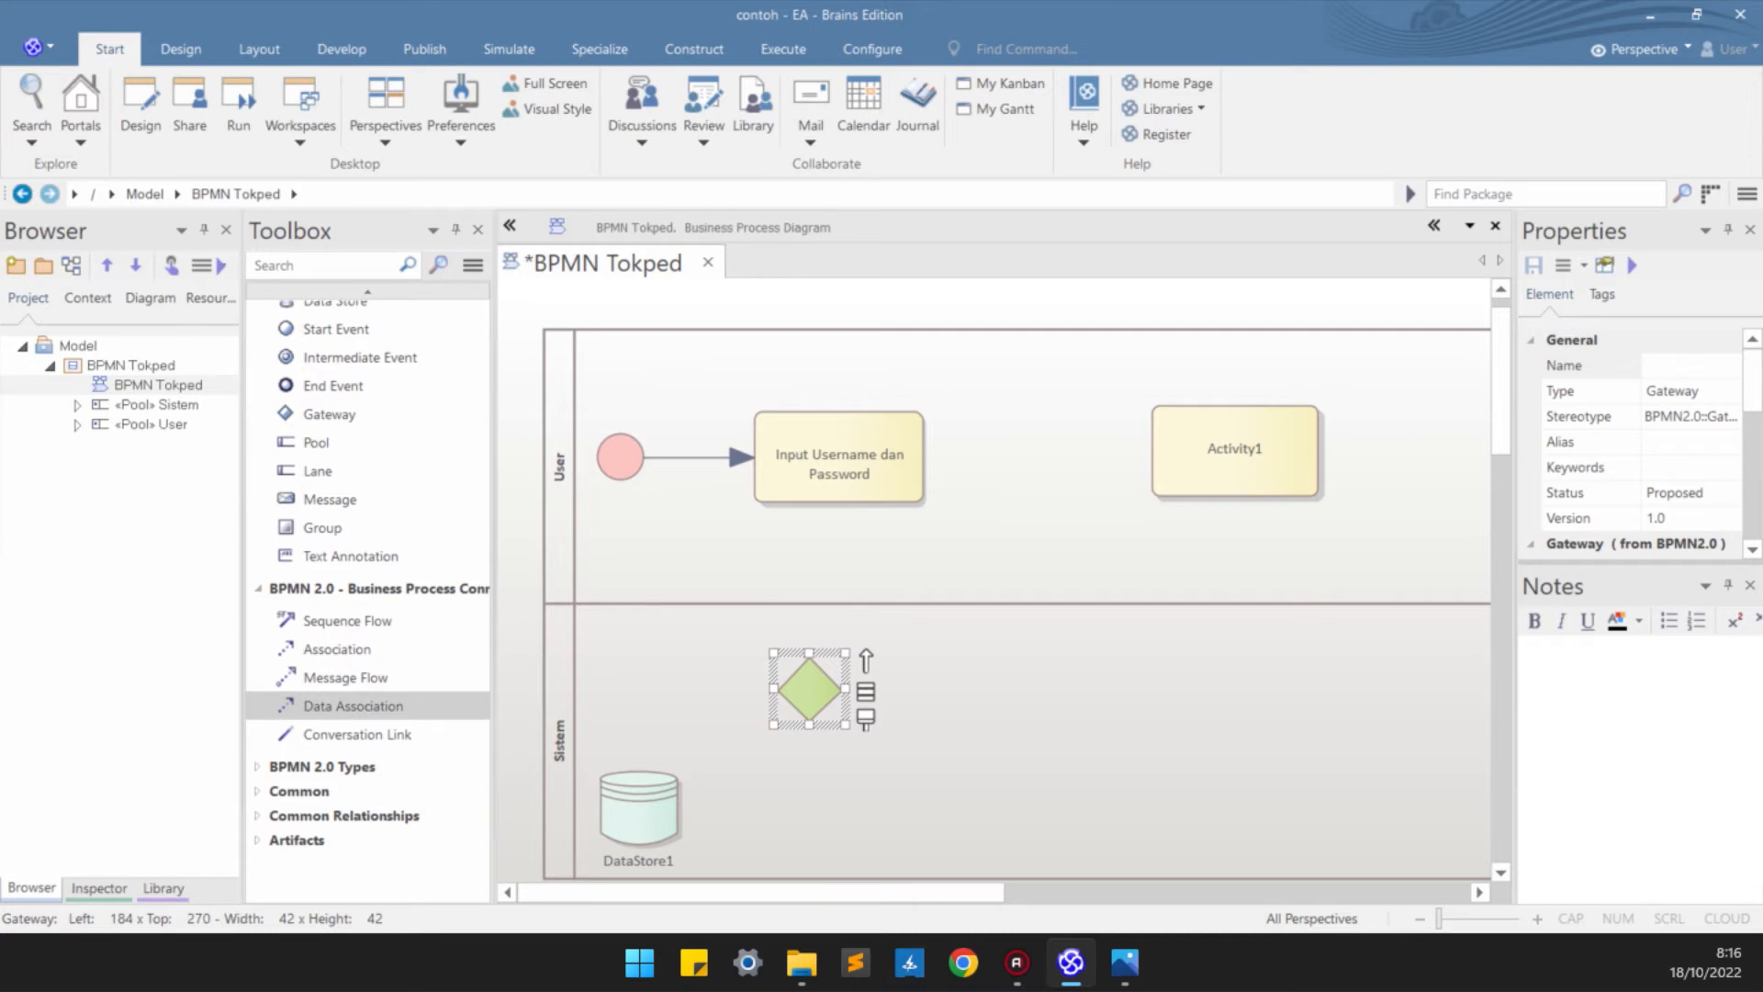
drag(809, 688, 841, 688)
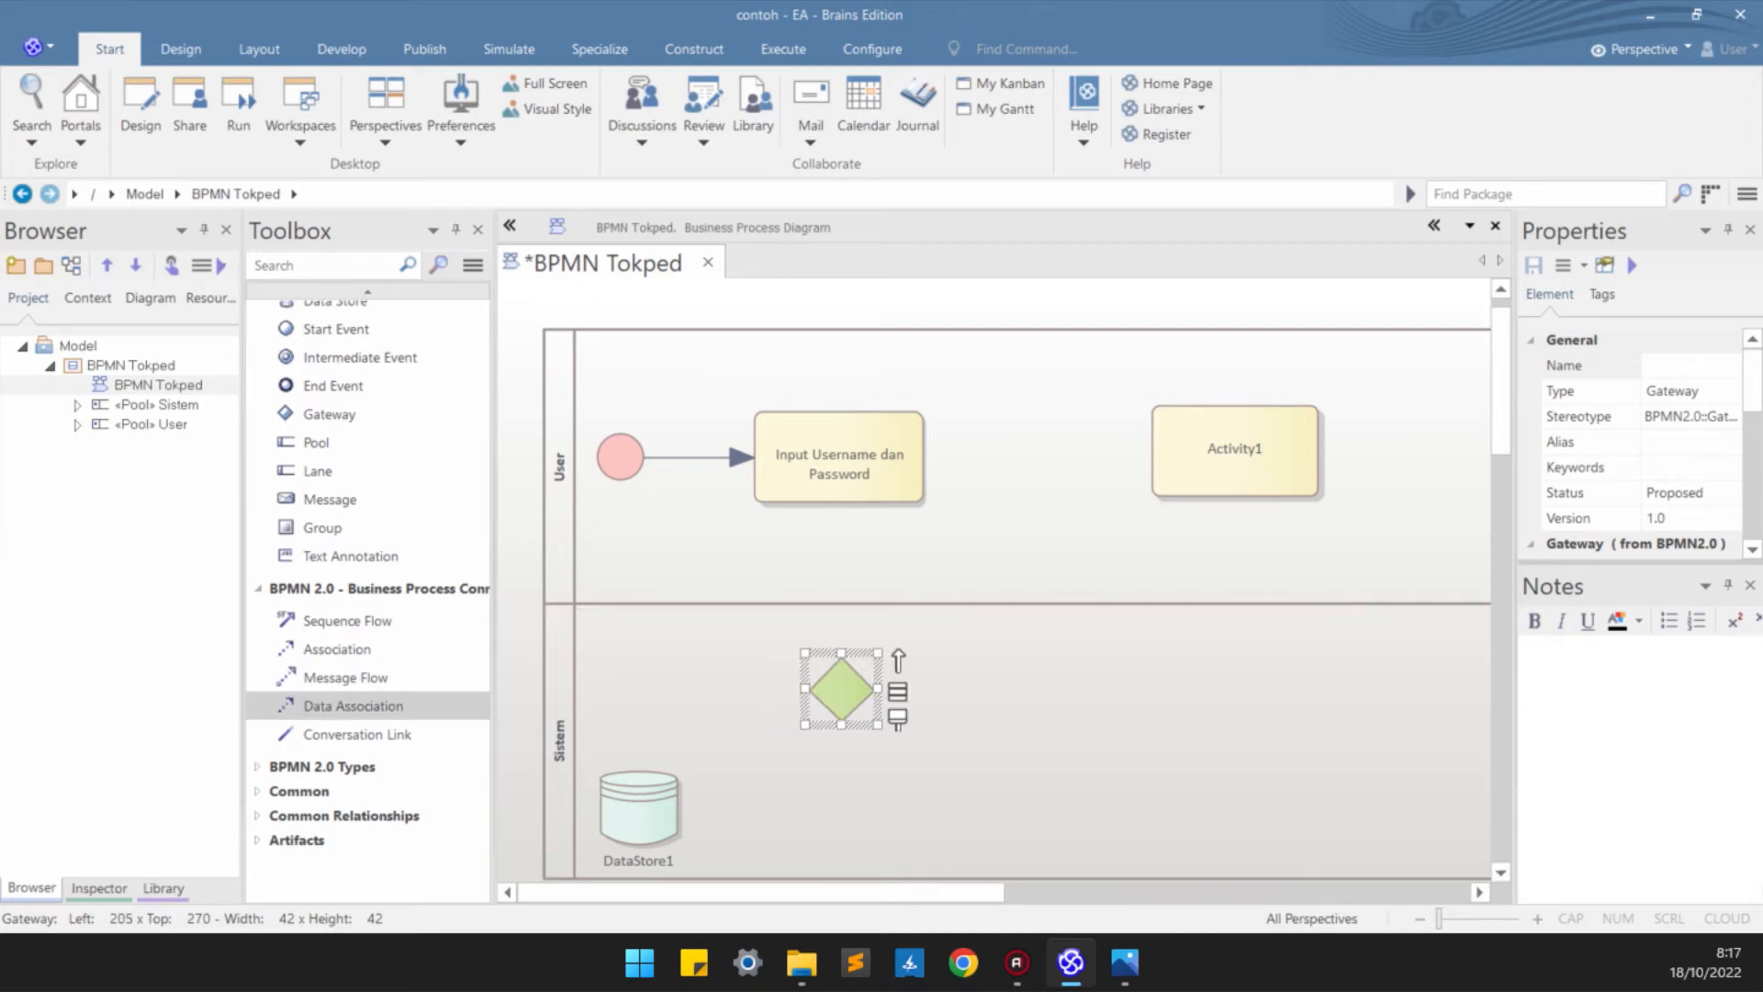
click(354, 705)
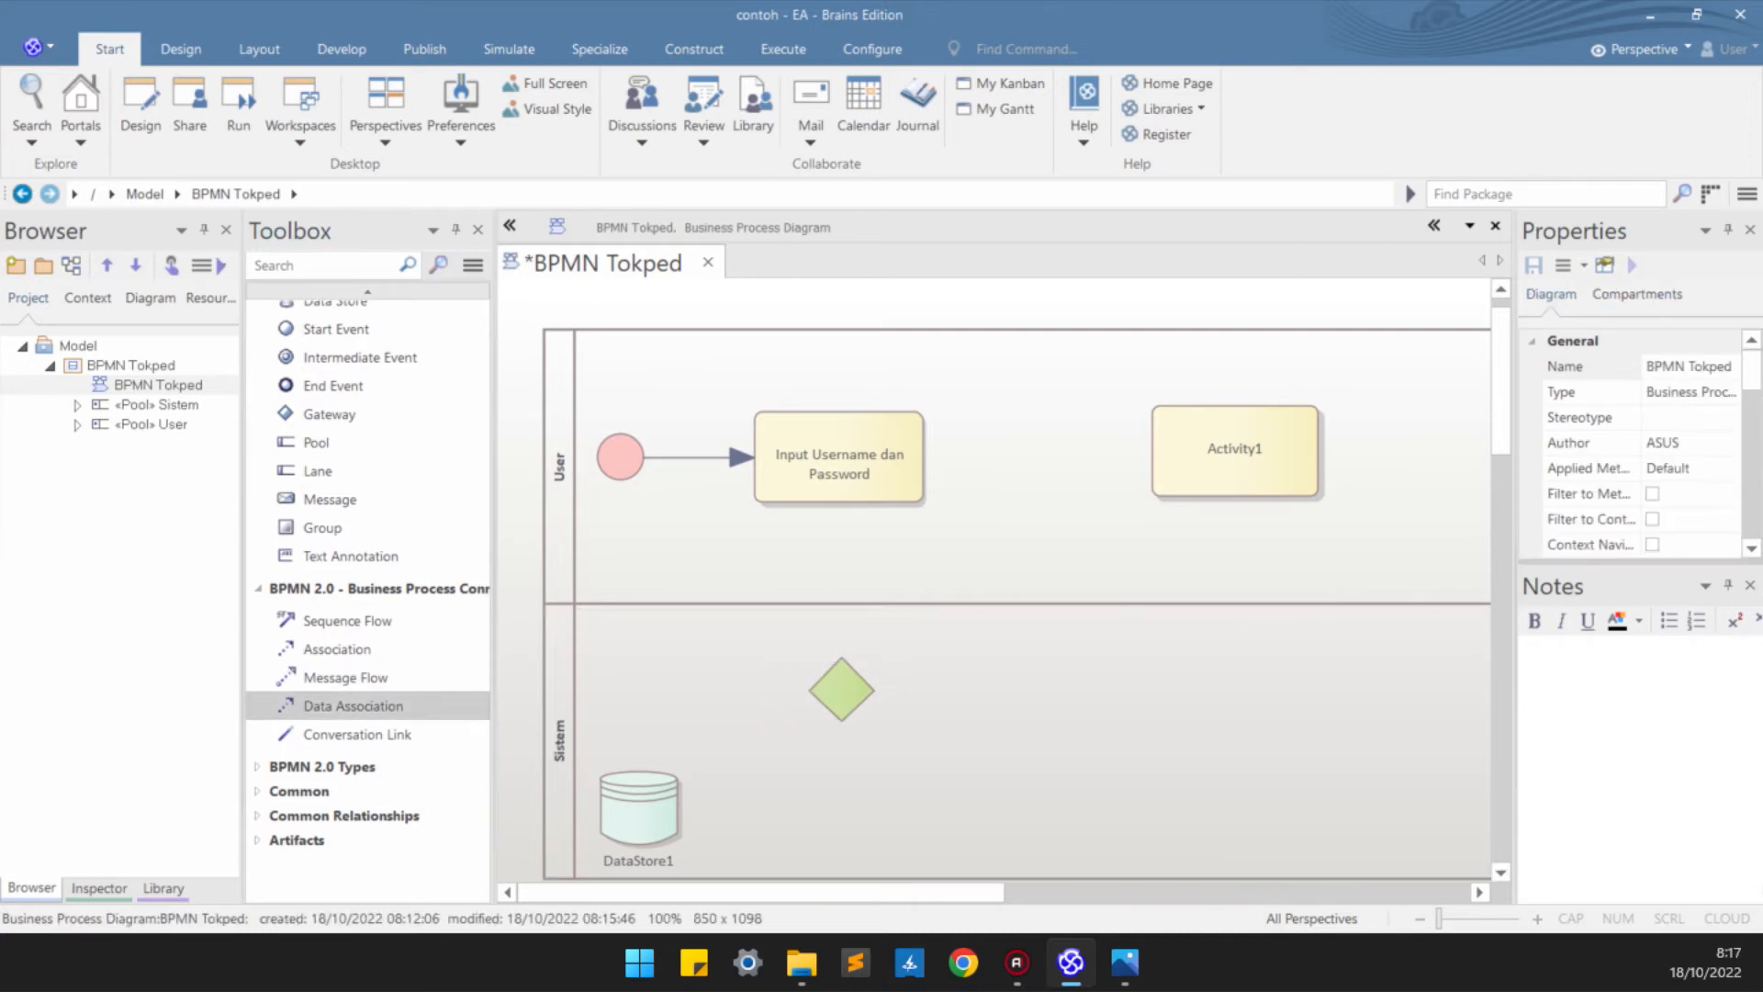
drag(838, 468, 841, 688)
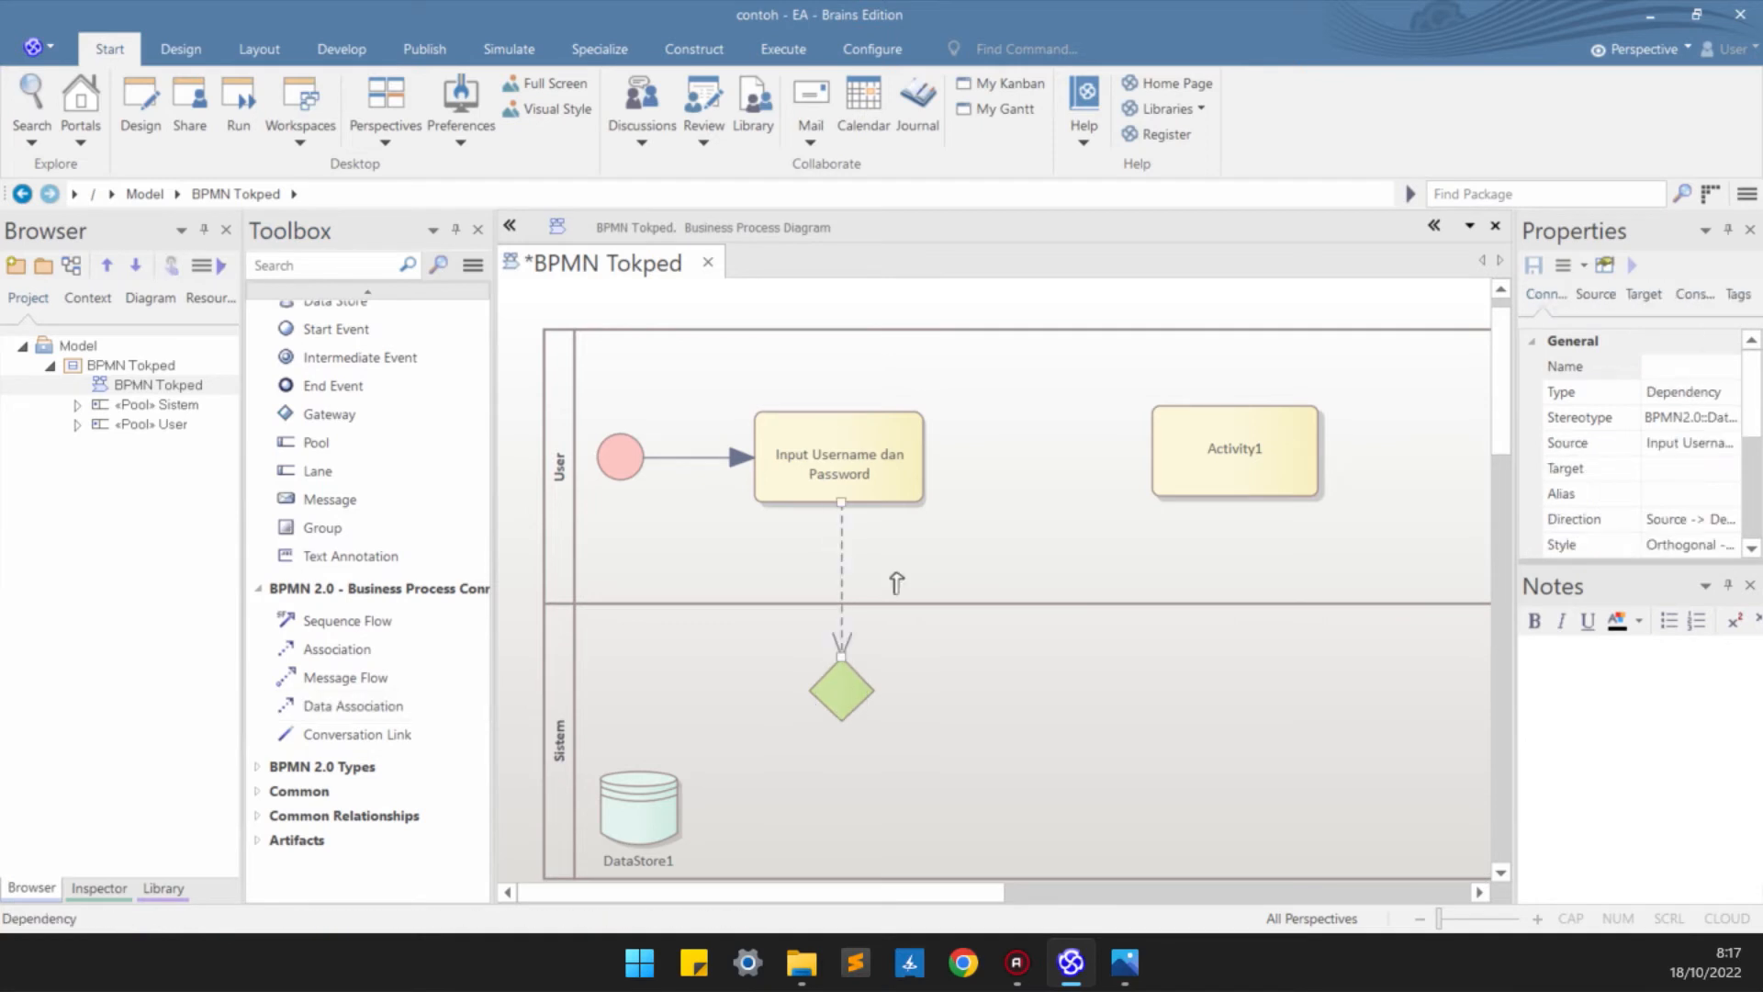
click(898, 610)
- Move the gateway slightly down and the data store right, closer to the gateway
drag(842, 689, 839, 696)
drag(638, 808, 713, 808)
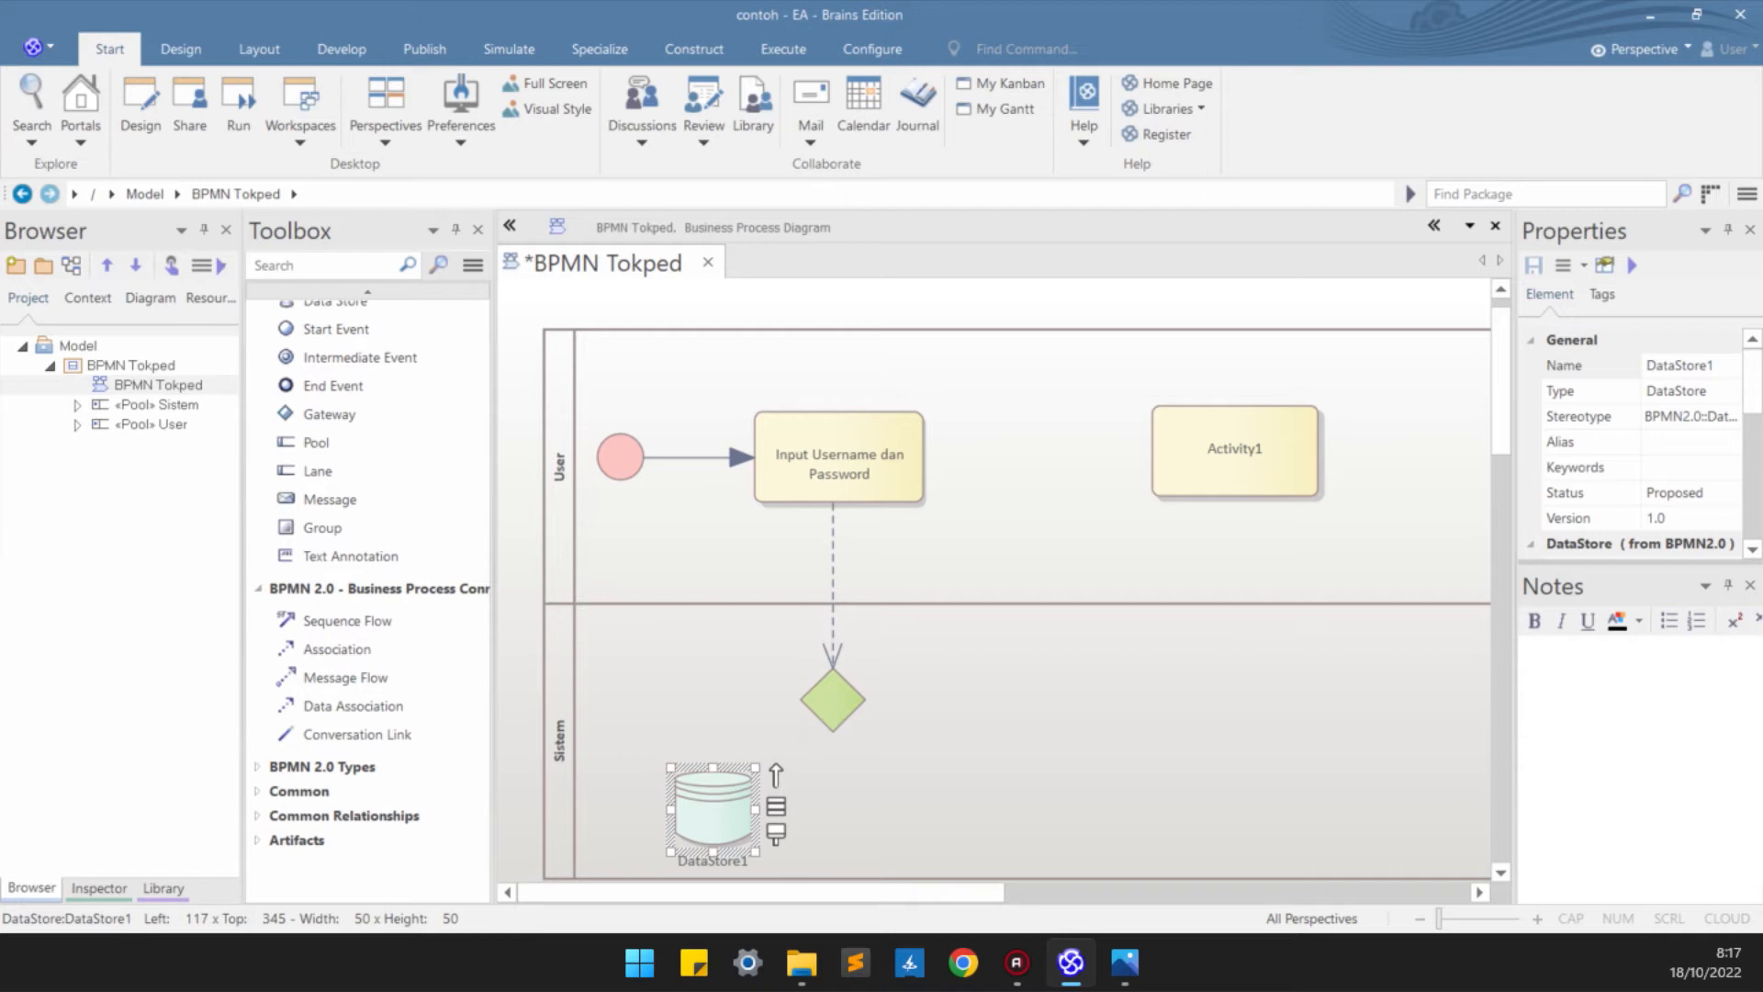
drag(712, 808, 702, 808)
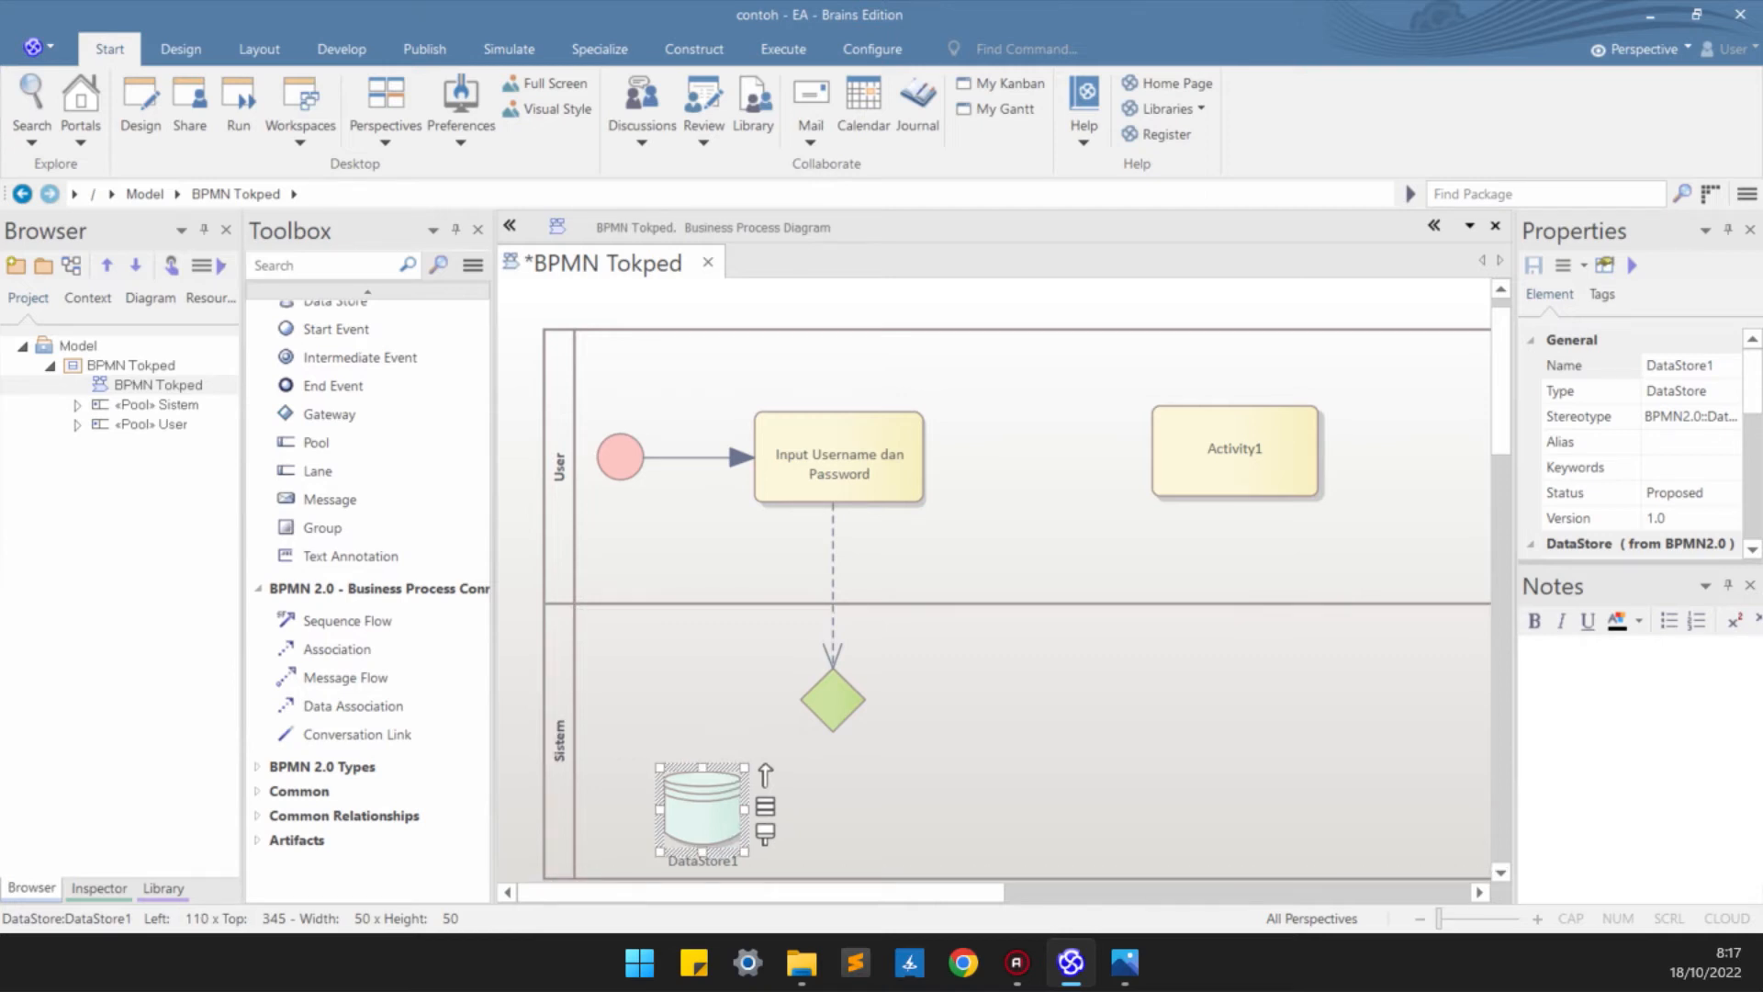
- Rename the data store "Database Tokped" and move it up so its label fits inside the Sistem pool
double_click(702, 860)
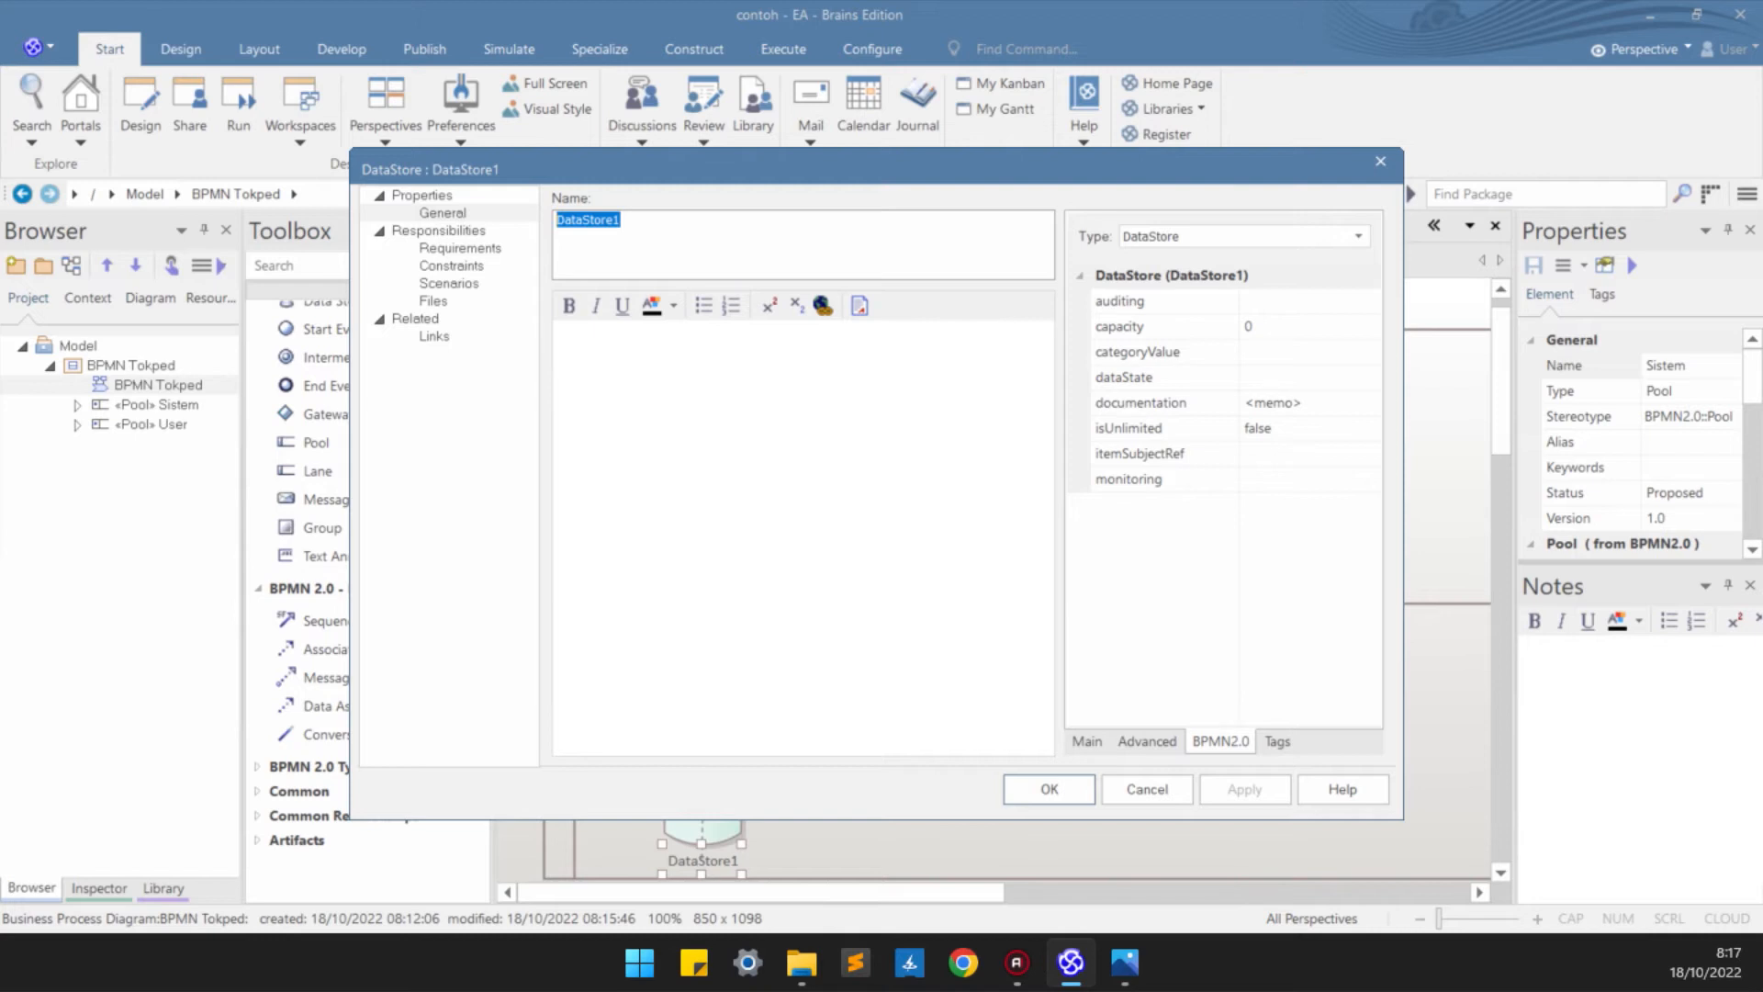
text(Database Tok[pe)
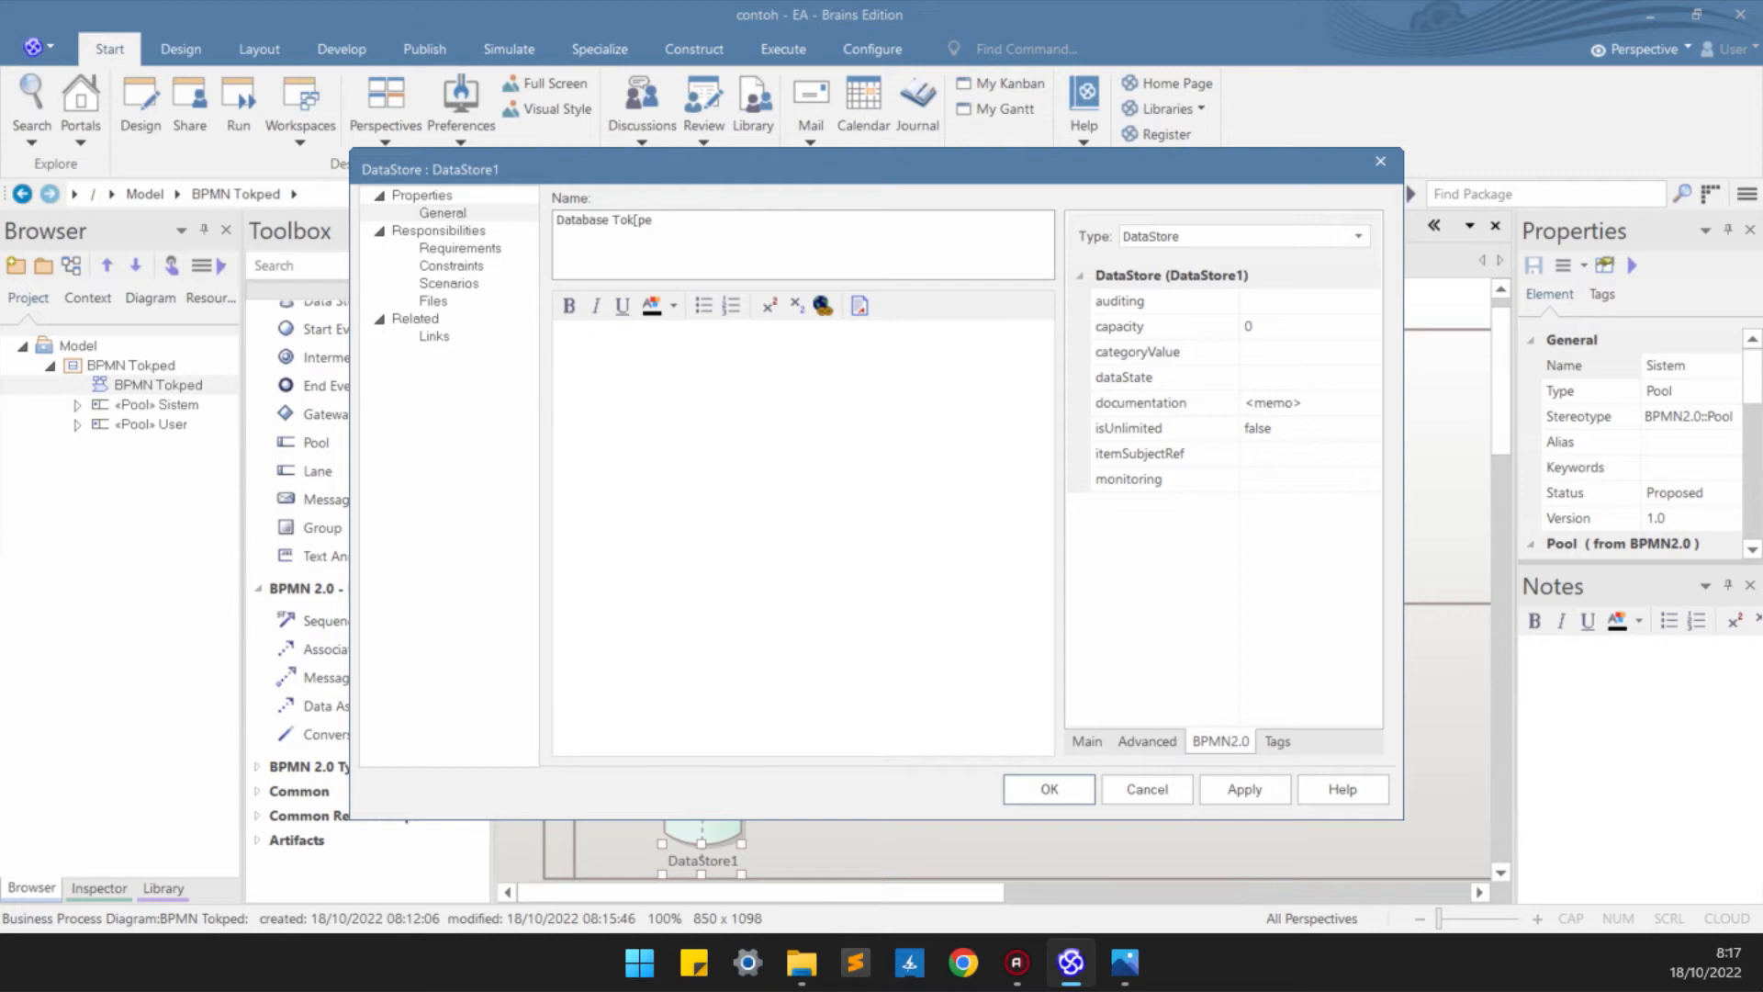
key(BackSpace)
key(BackSpace)
key(BackSpace)
text(ped)
key(Return)
click(799, 802)
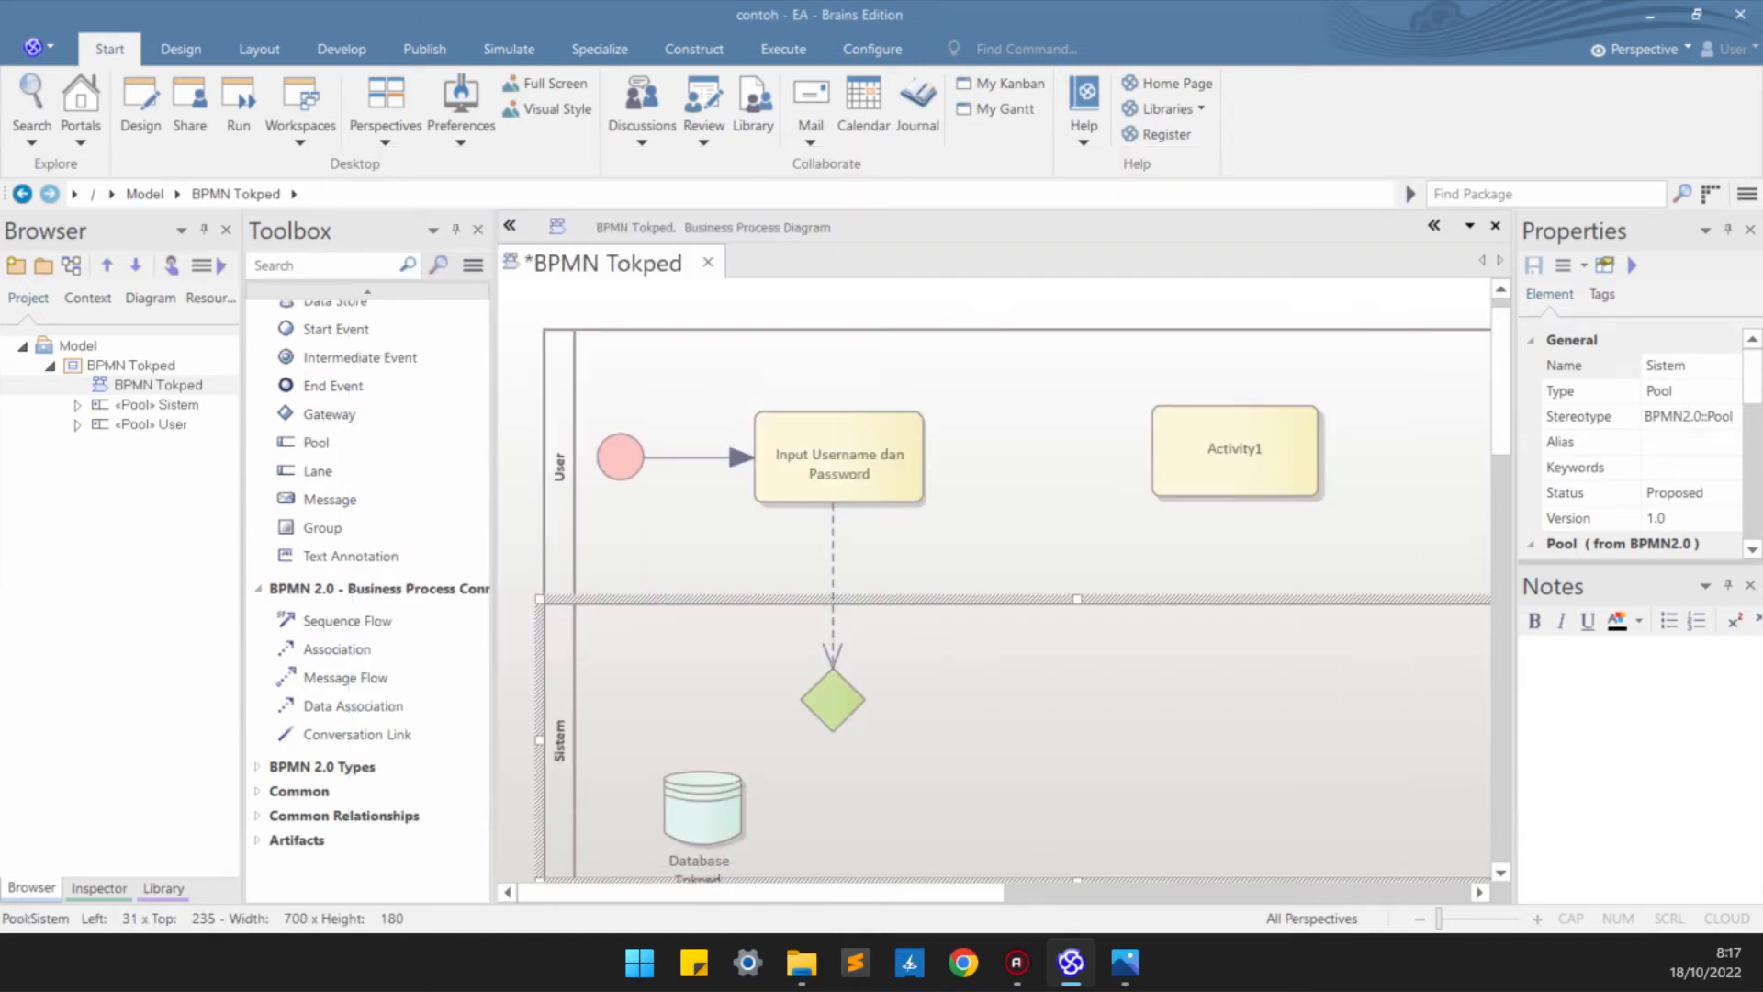
drag(702, 808, 689, 776)
click(808, 791)
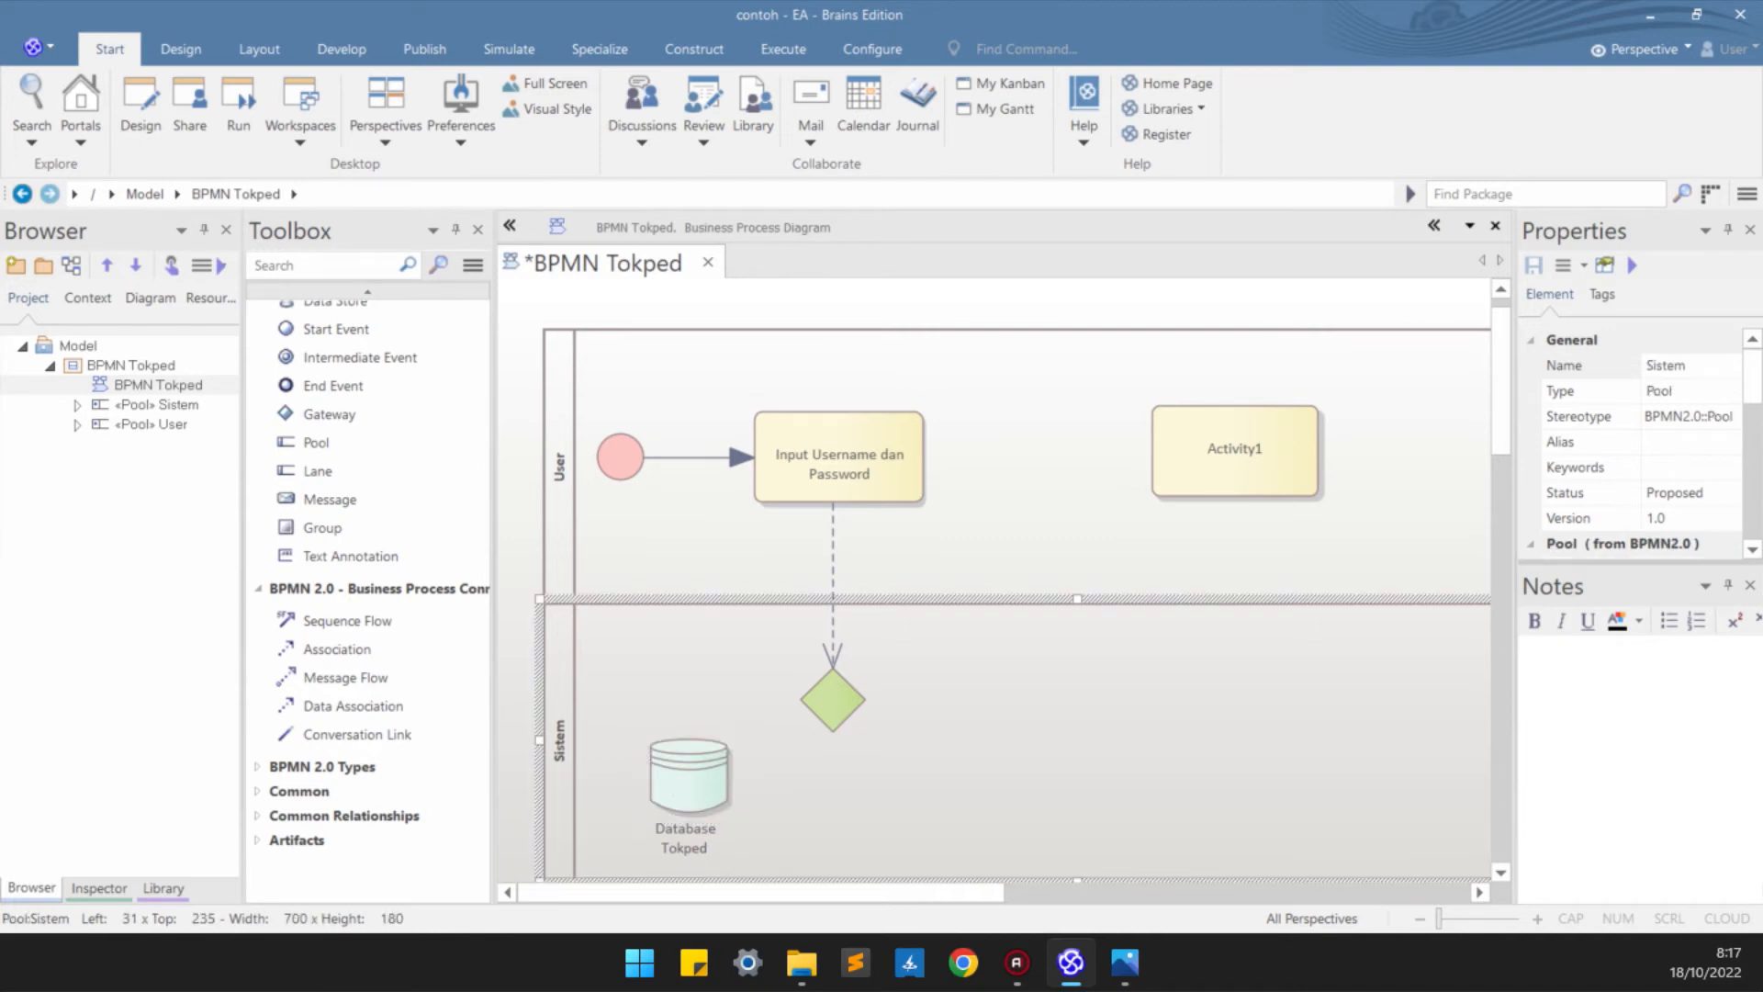
- Add a Data Input Association from the Database Tokped data store to the gateway, routed from the store's top to the gateway's left corner
click(833, 701)
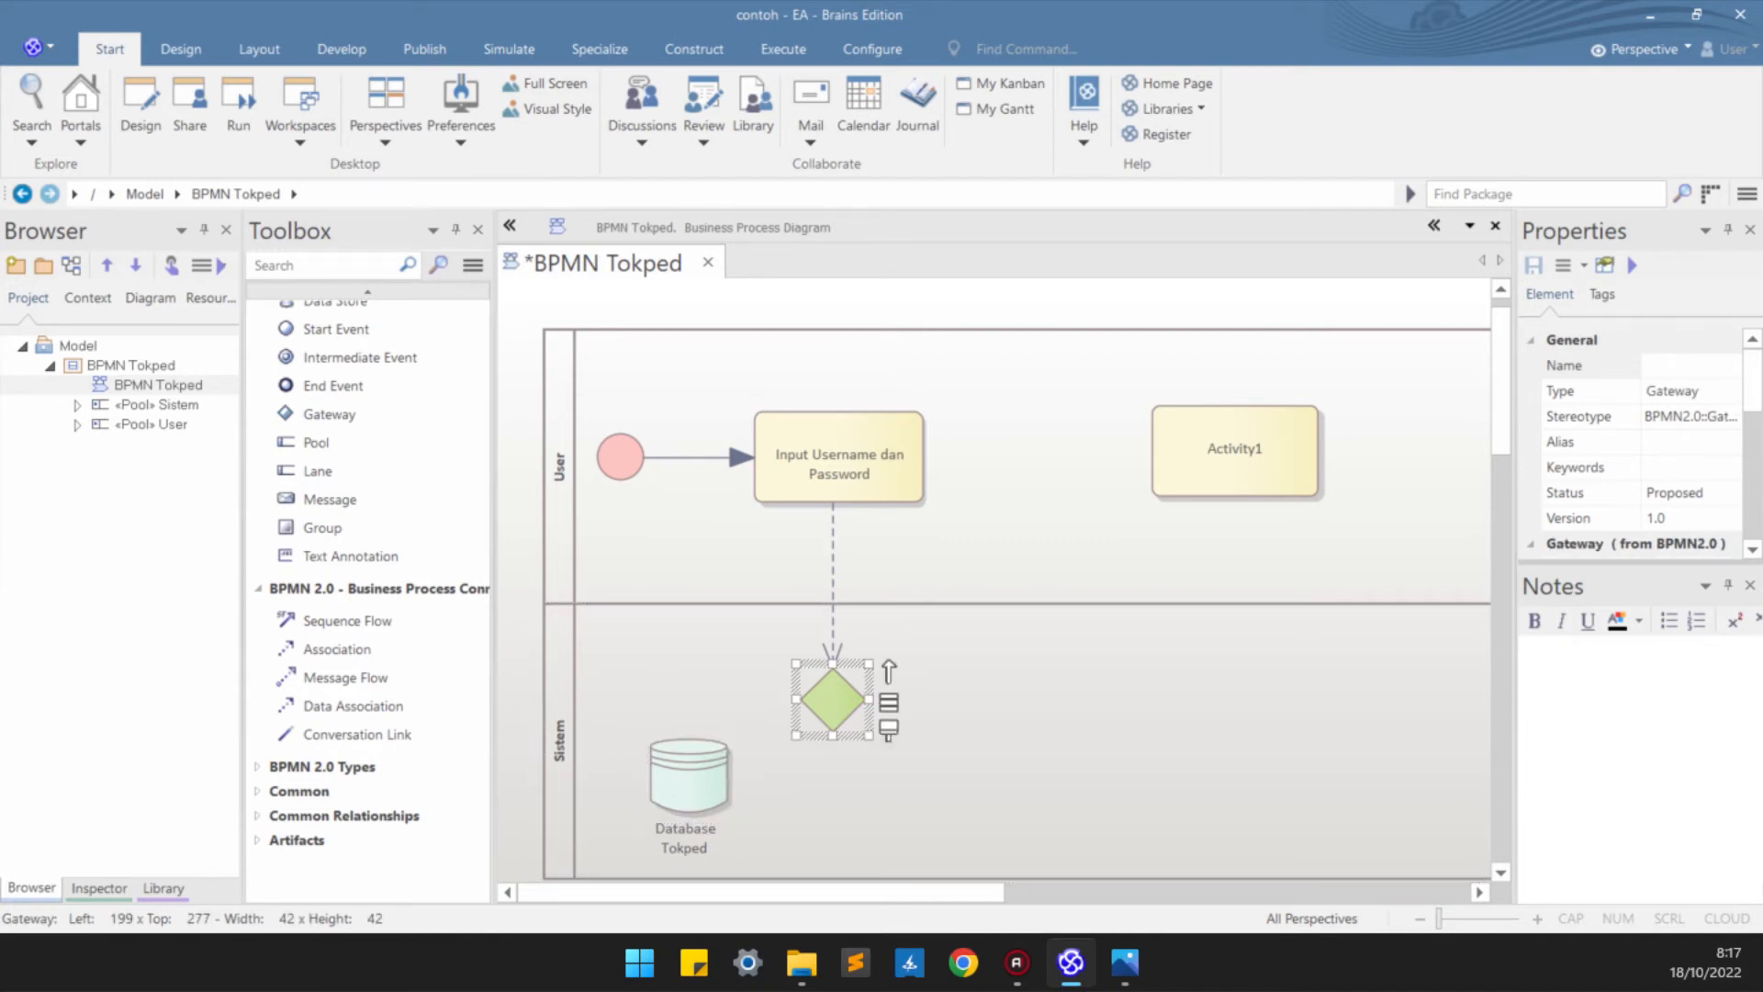
drag(889, 671, 687, 759)
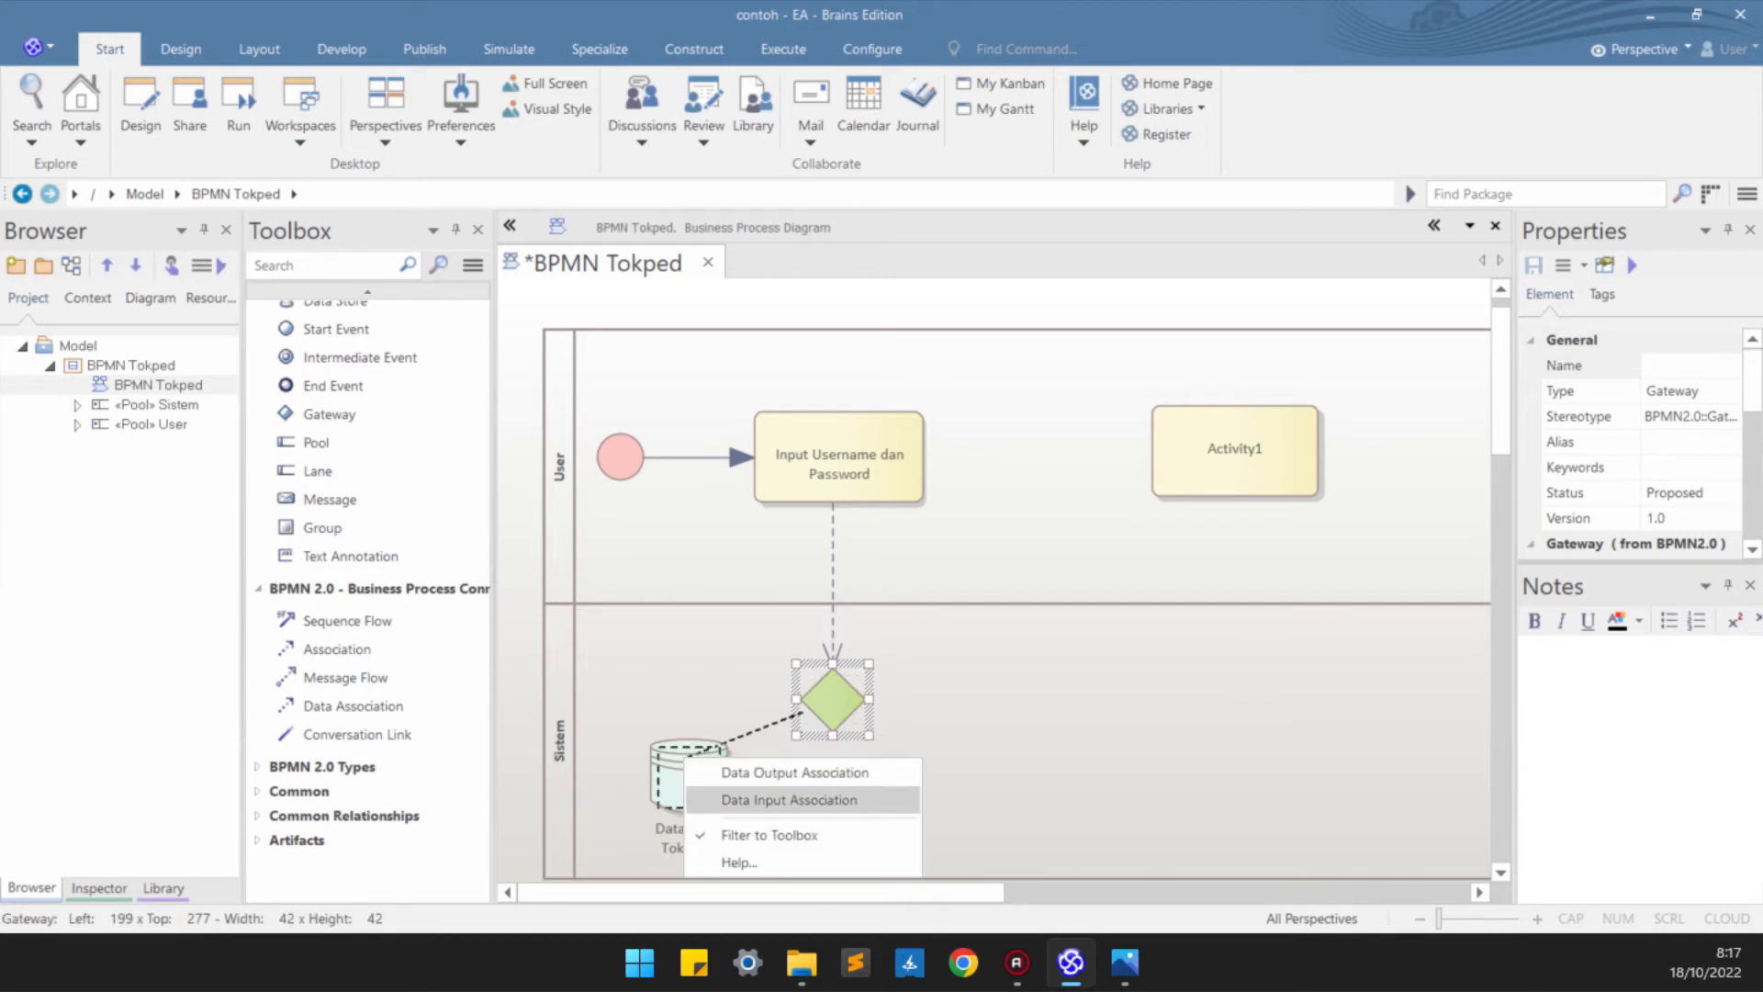
click(790, 800)
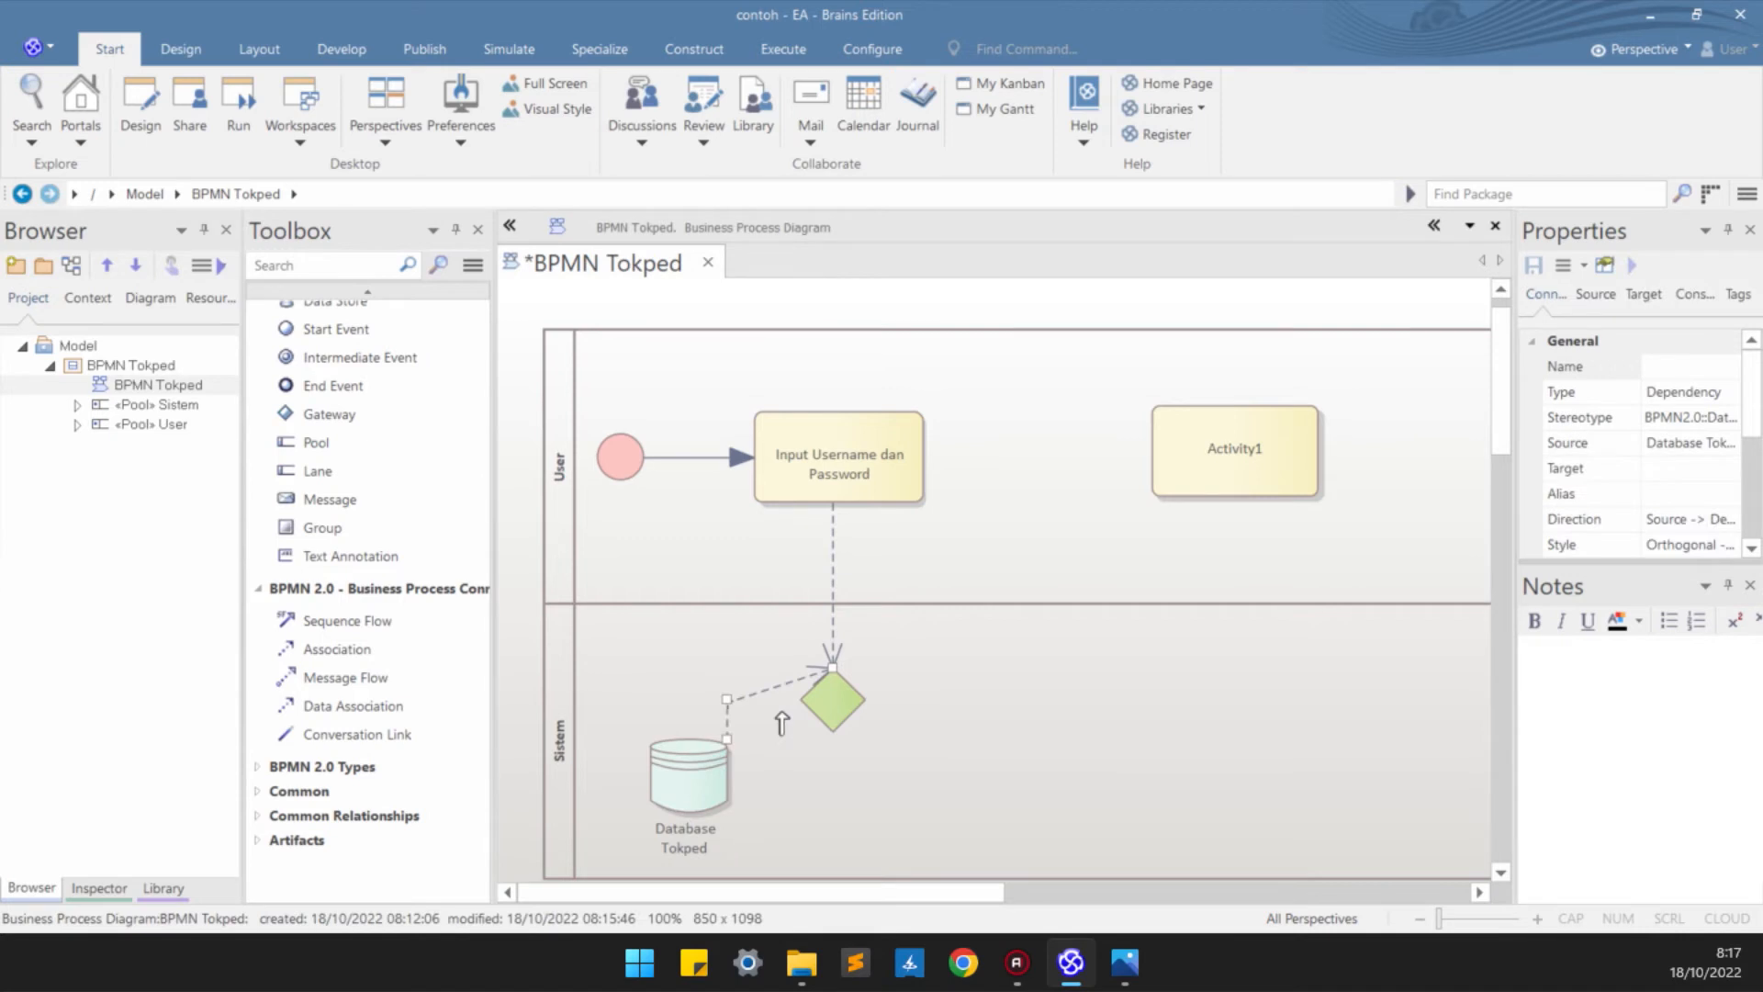
drag(782, 722, 736, 724)
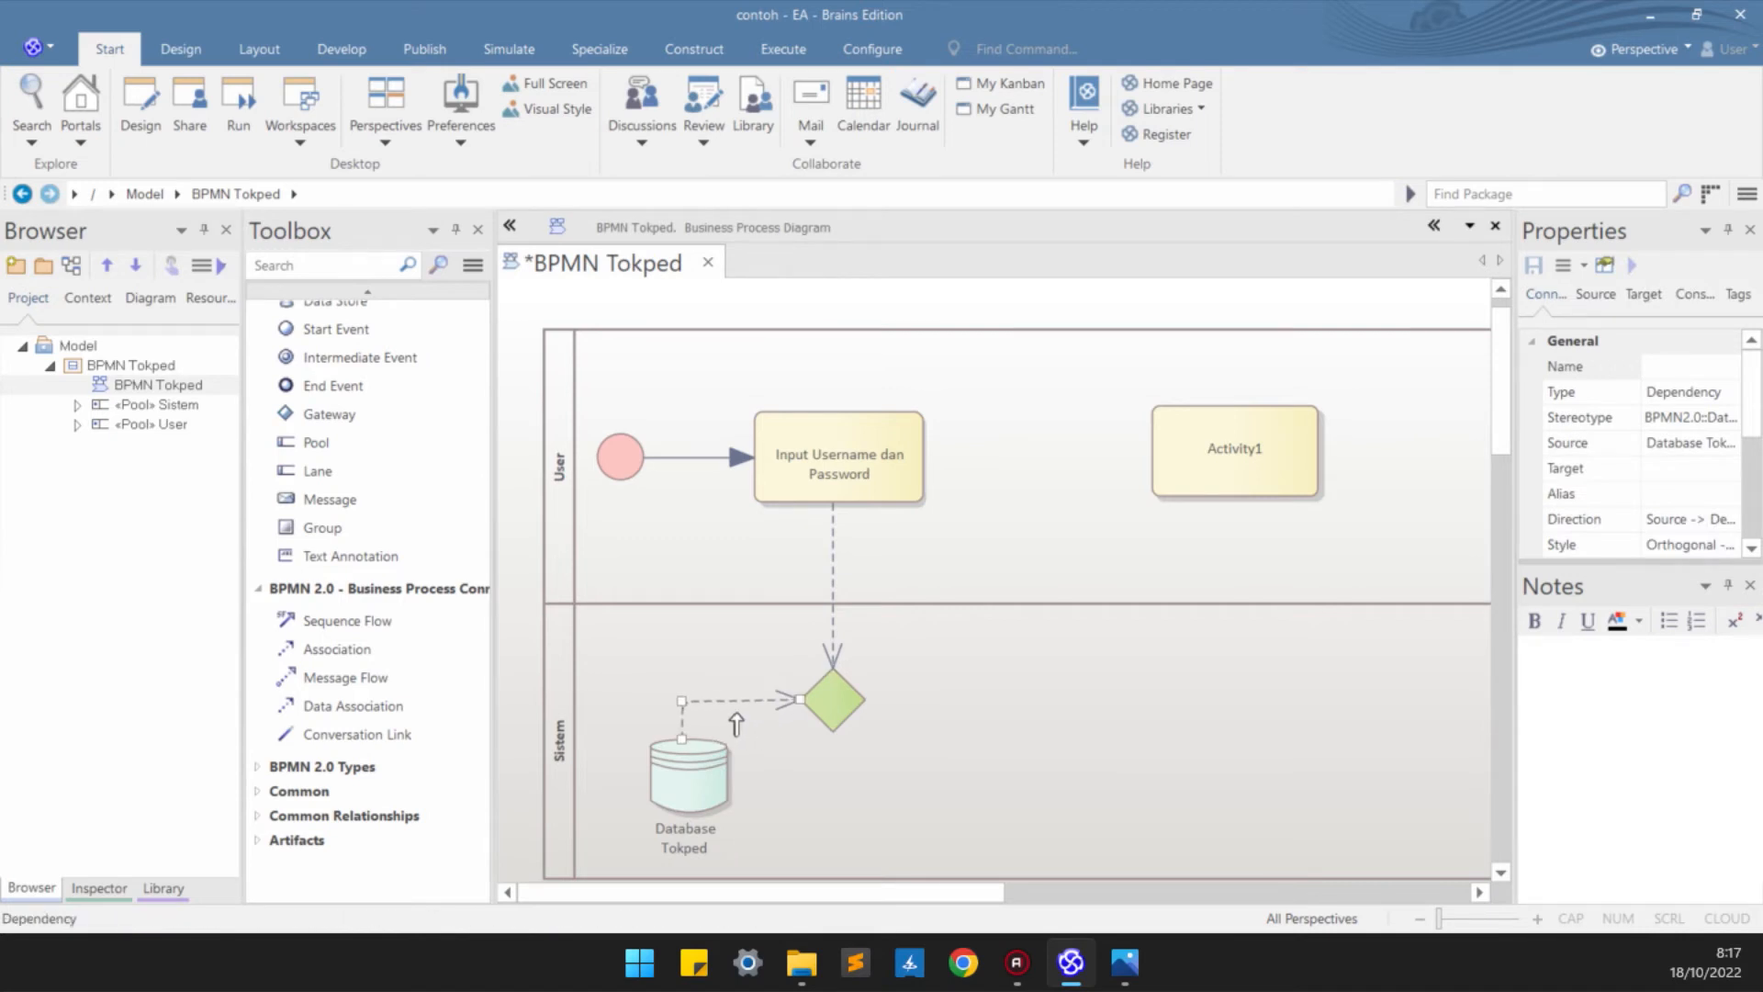
- Add a Data Output Association from the gateway to the Database Tokped data store and route it along the existing input association
click(832, 700)
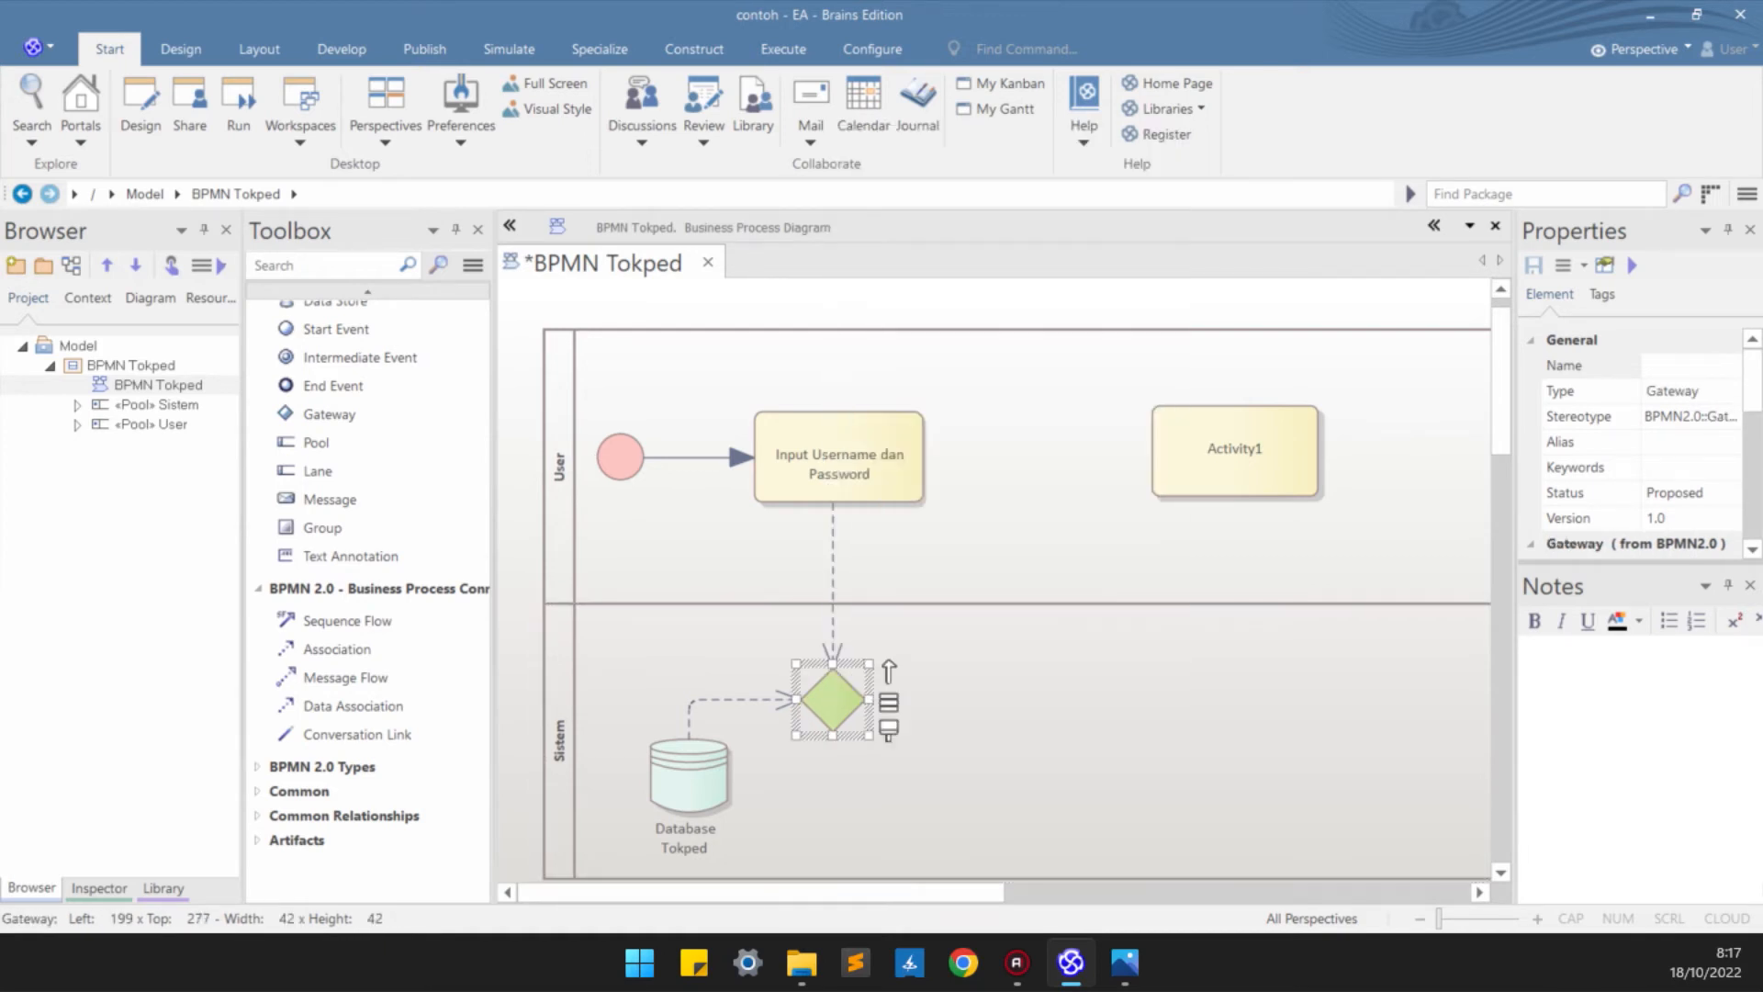
click(889, 671)
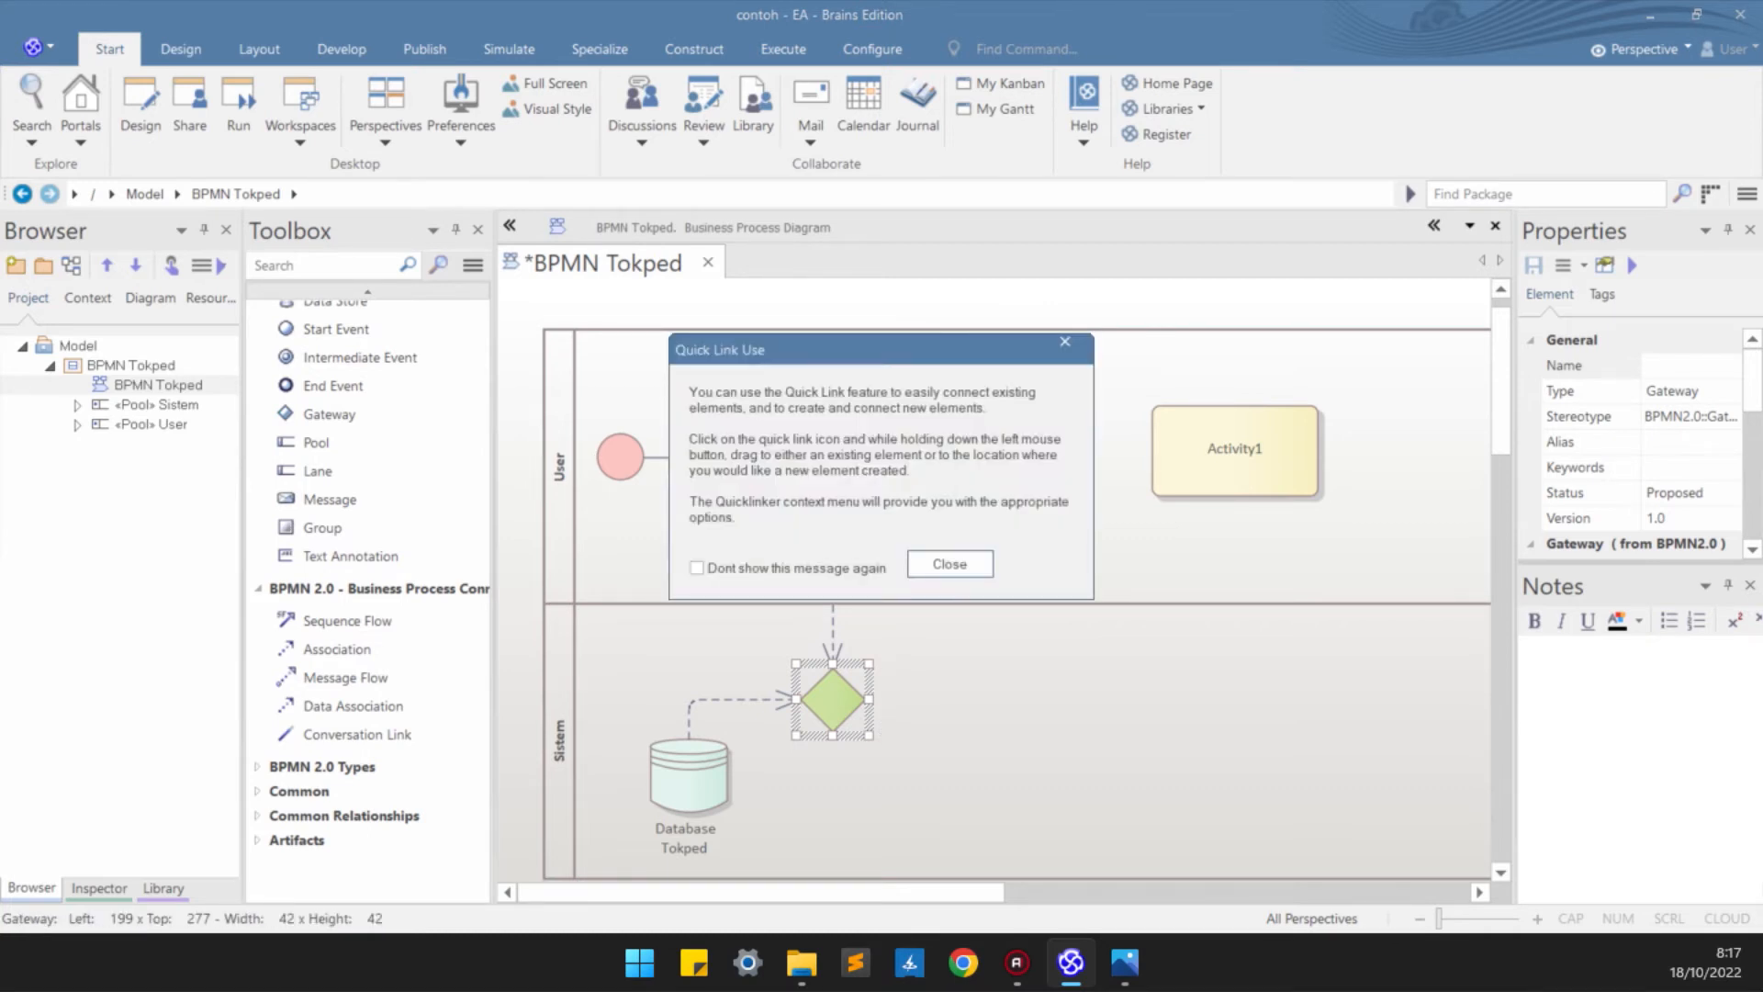
click(1064, 344)
drag(889, 671, 687, 751)
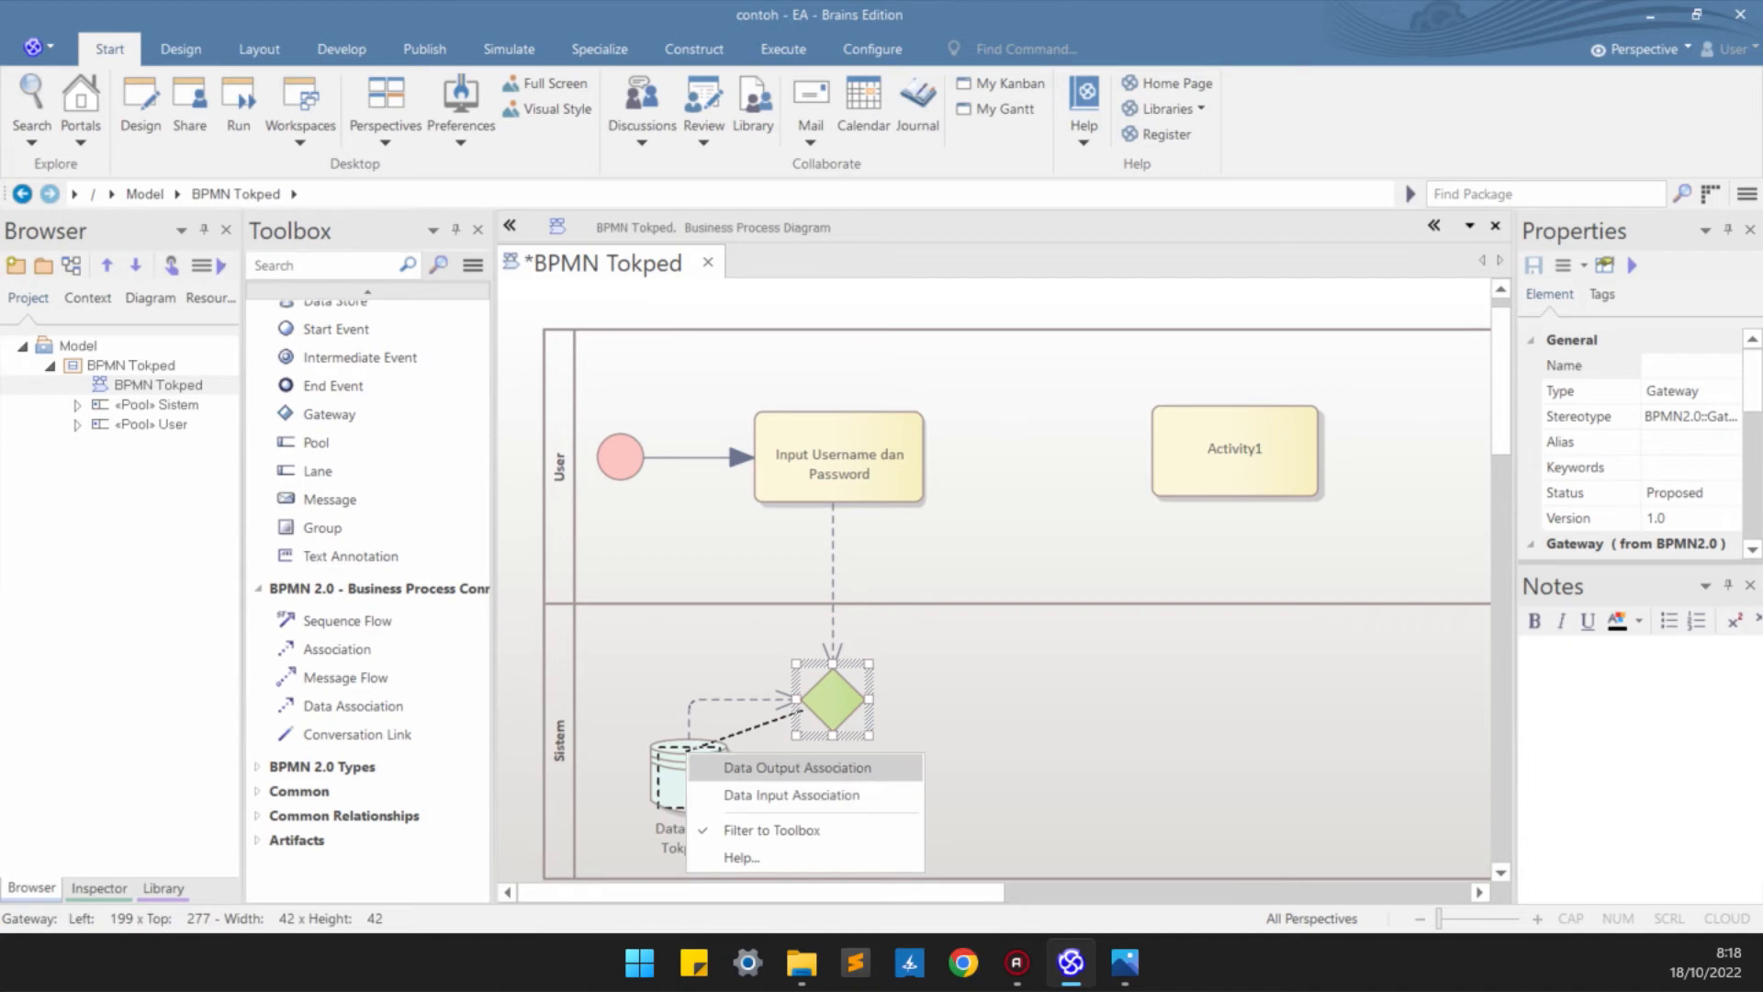
click(877, 767)
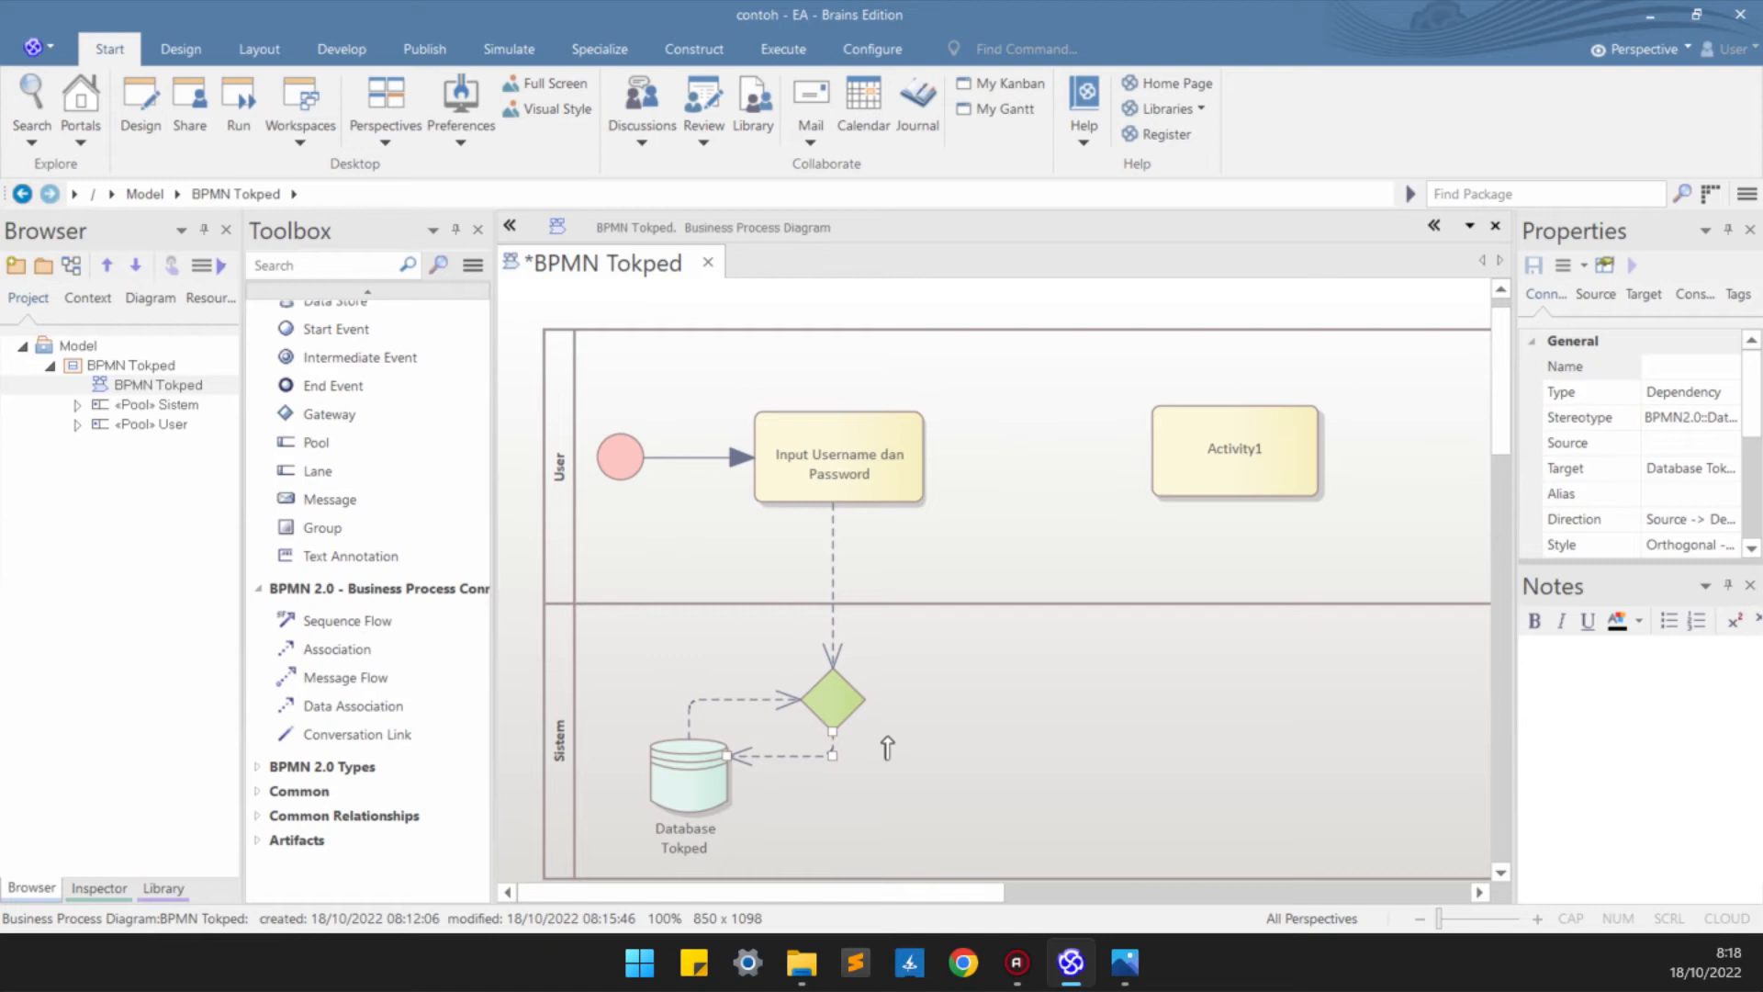
drag(887, 738, 769, 732)
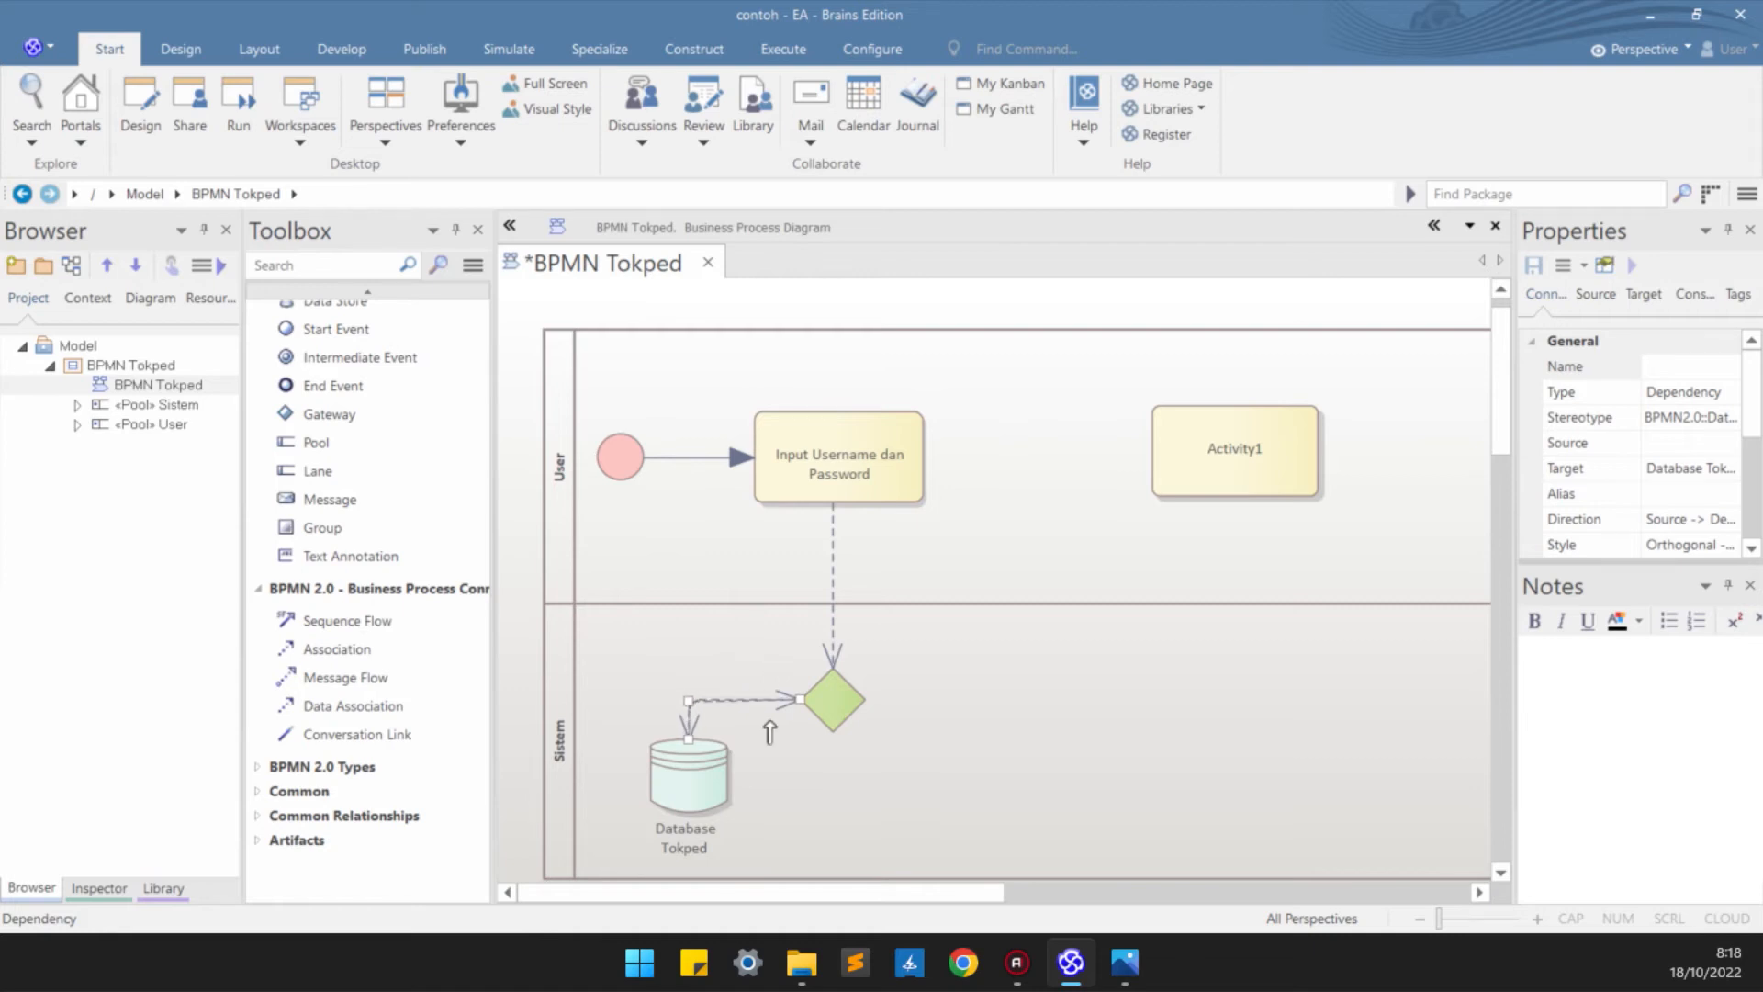
click(769, 732)
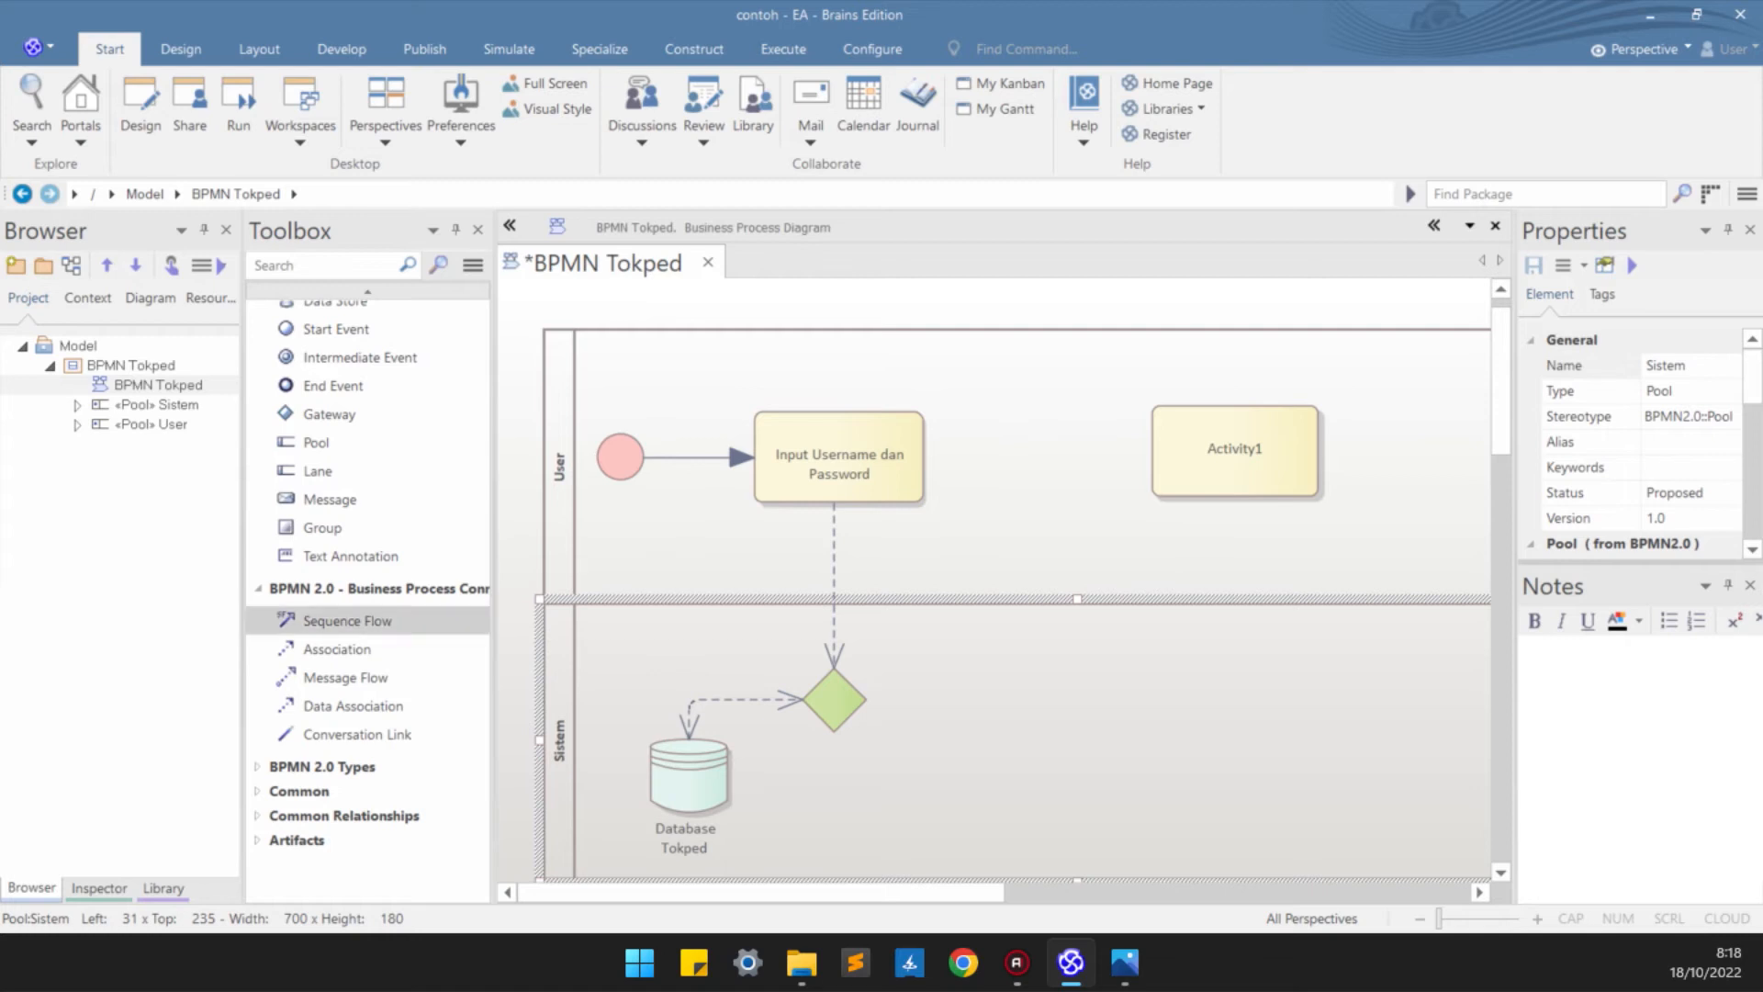
- Add two activities to the Sistem pool right of the gateway, one level with it and the other lower and further left
scroll(367, 353, up, 3)
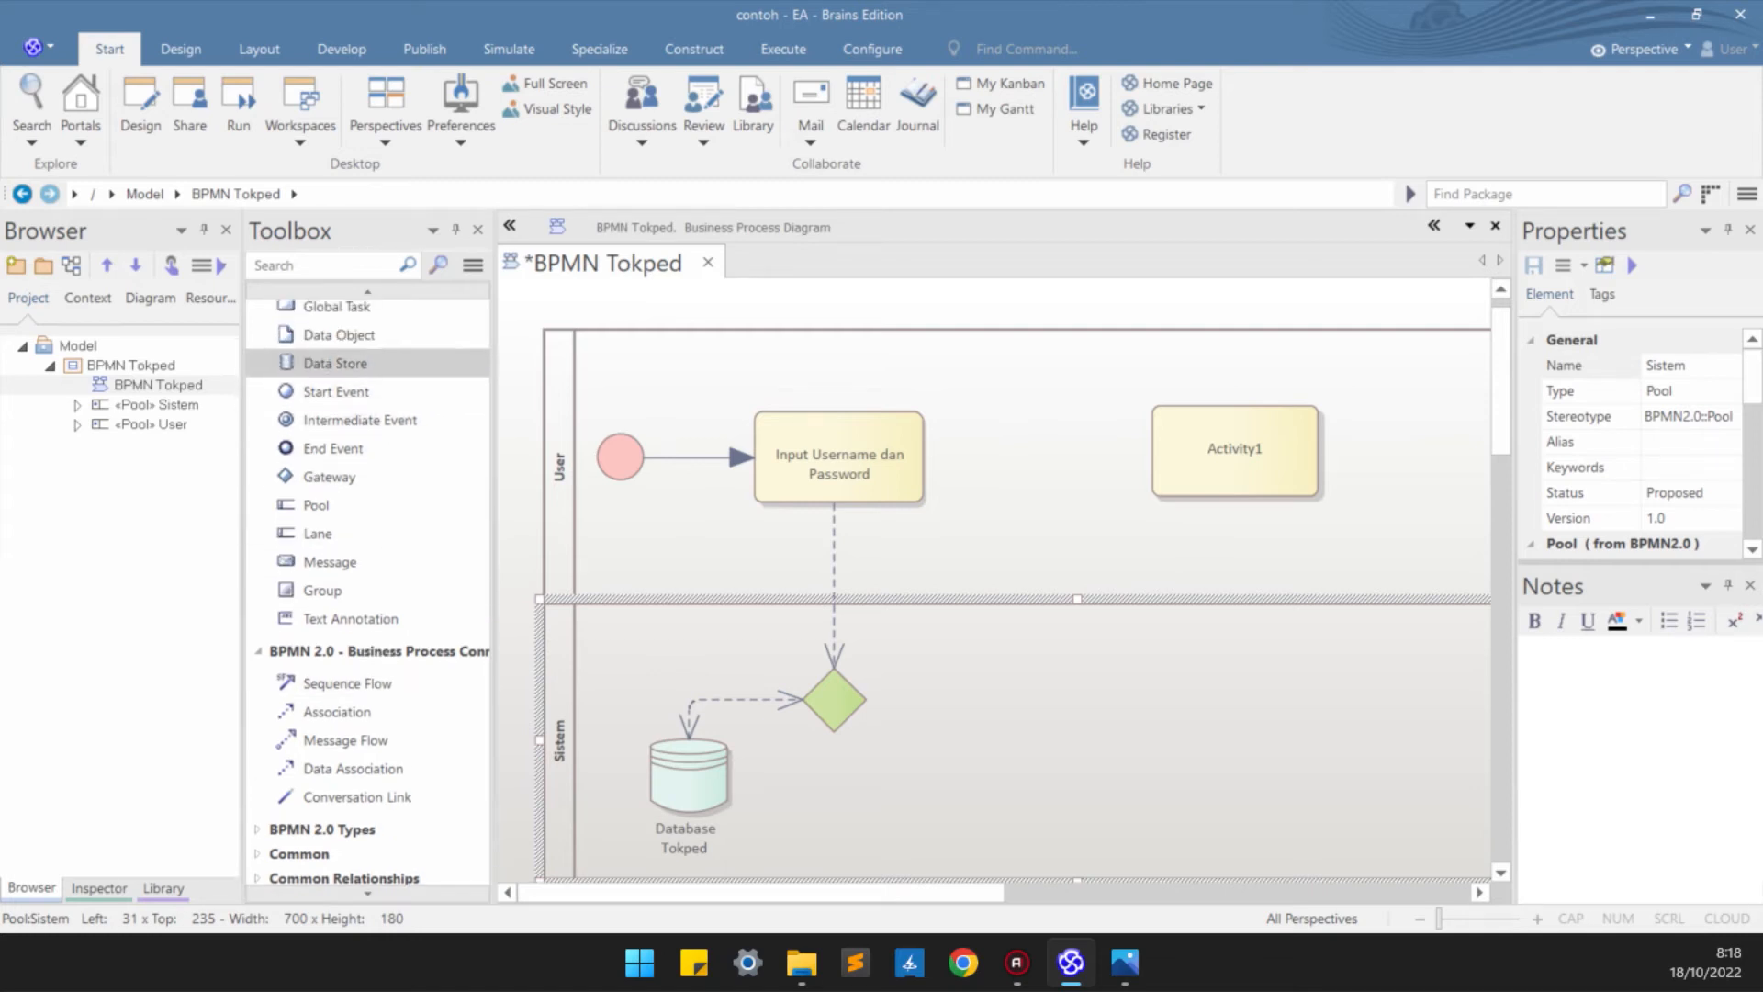
scroll(368, 368, up, 2)
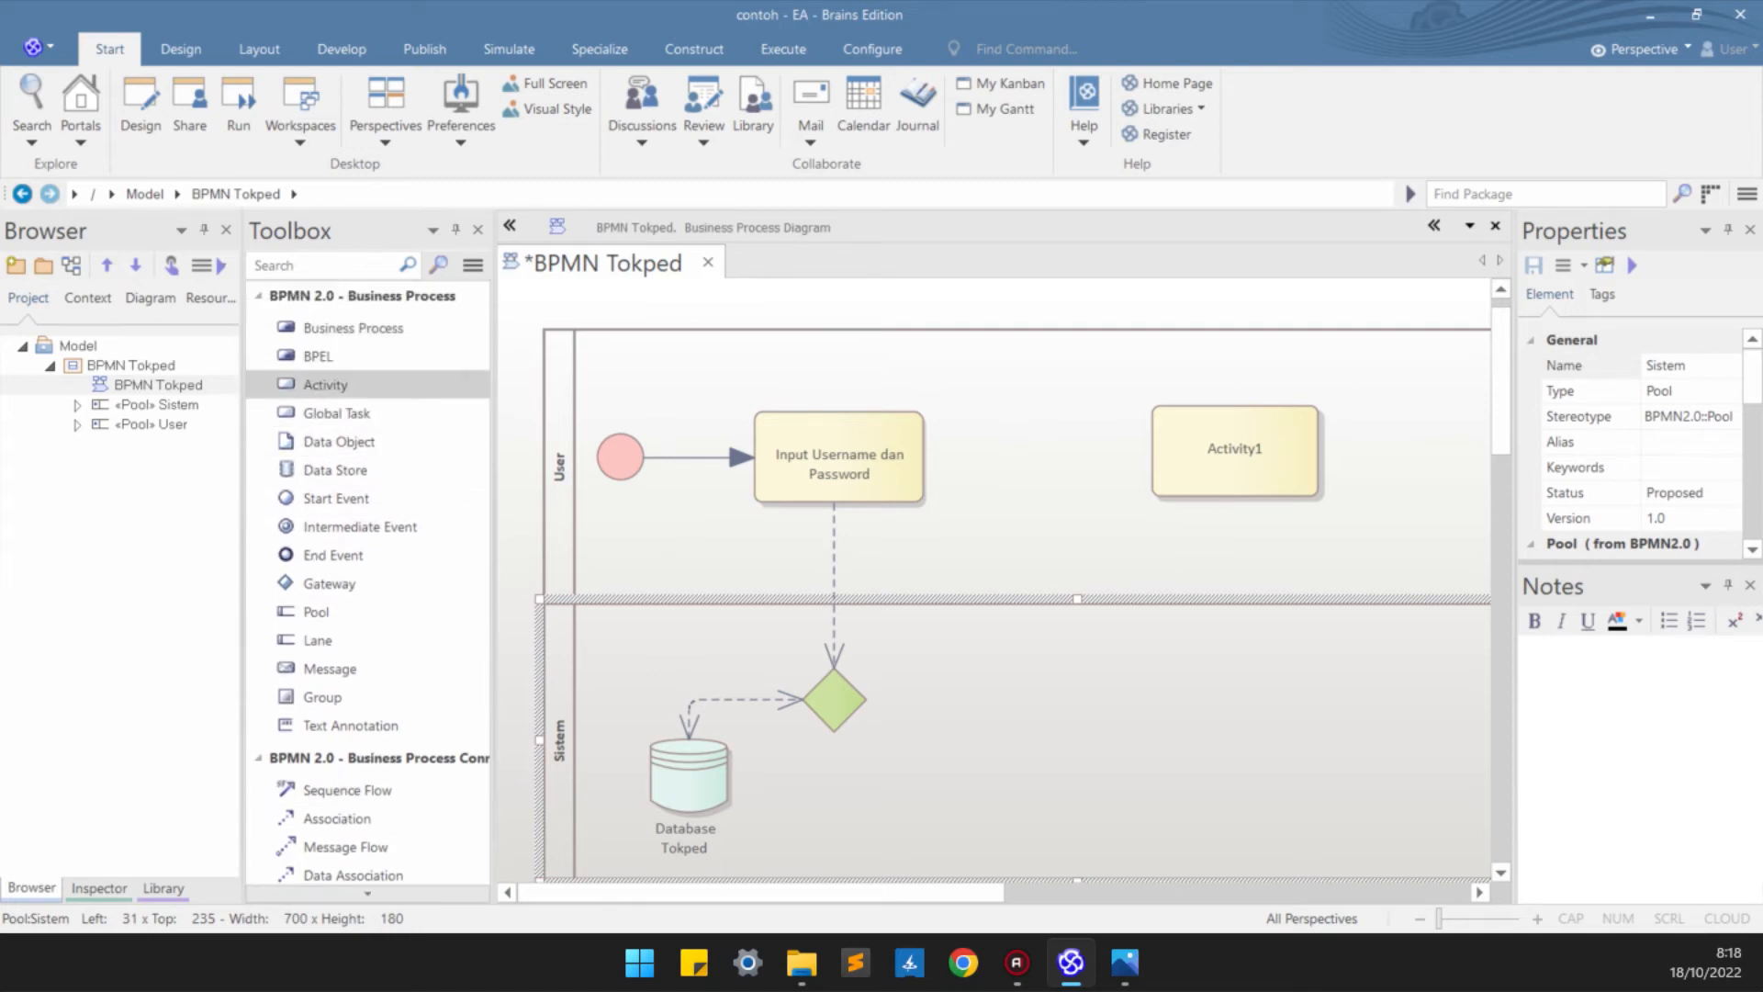
drag(326, 384, 1090, 734)
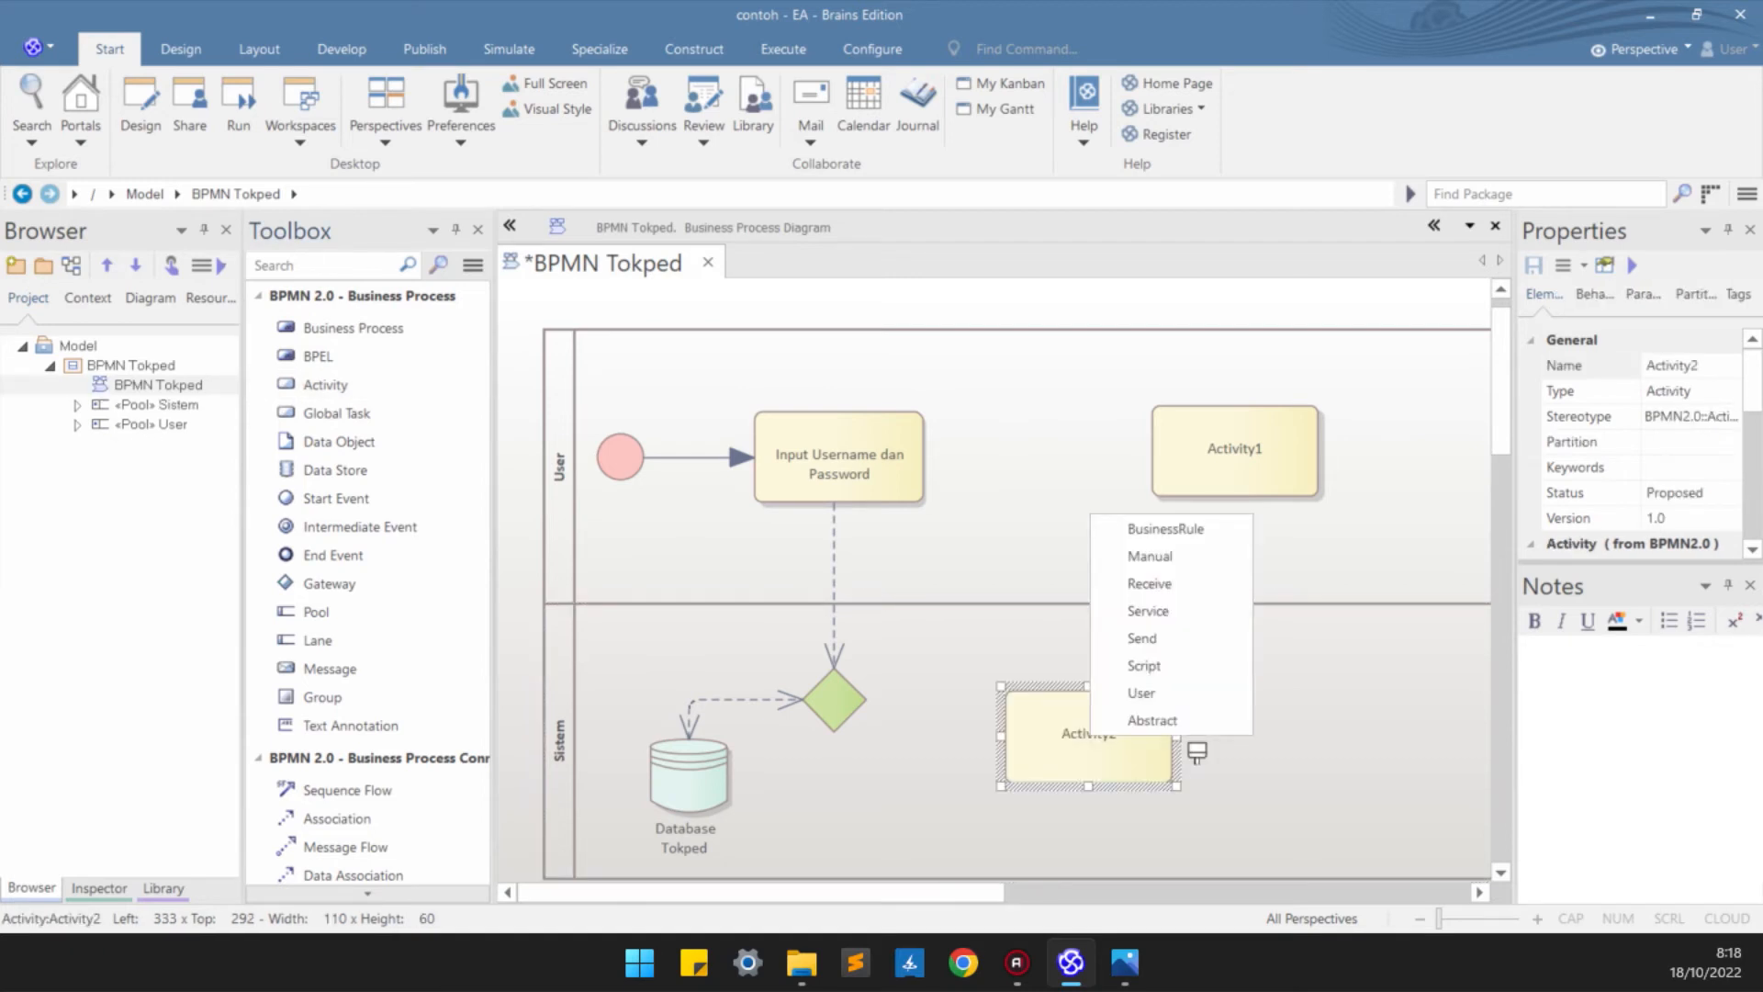
drag(326, 385, 1114, 862)
drag(1093, 760, 1093, 728)
drag(1111, 854, 979, 802)
- Add a Sequence Flow from the gateway's lower corner to Activity3, routed down and across, and shift Activity3 toward Activity2
click(834, 696)
right_click(835, 695)
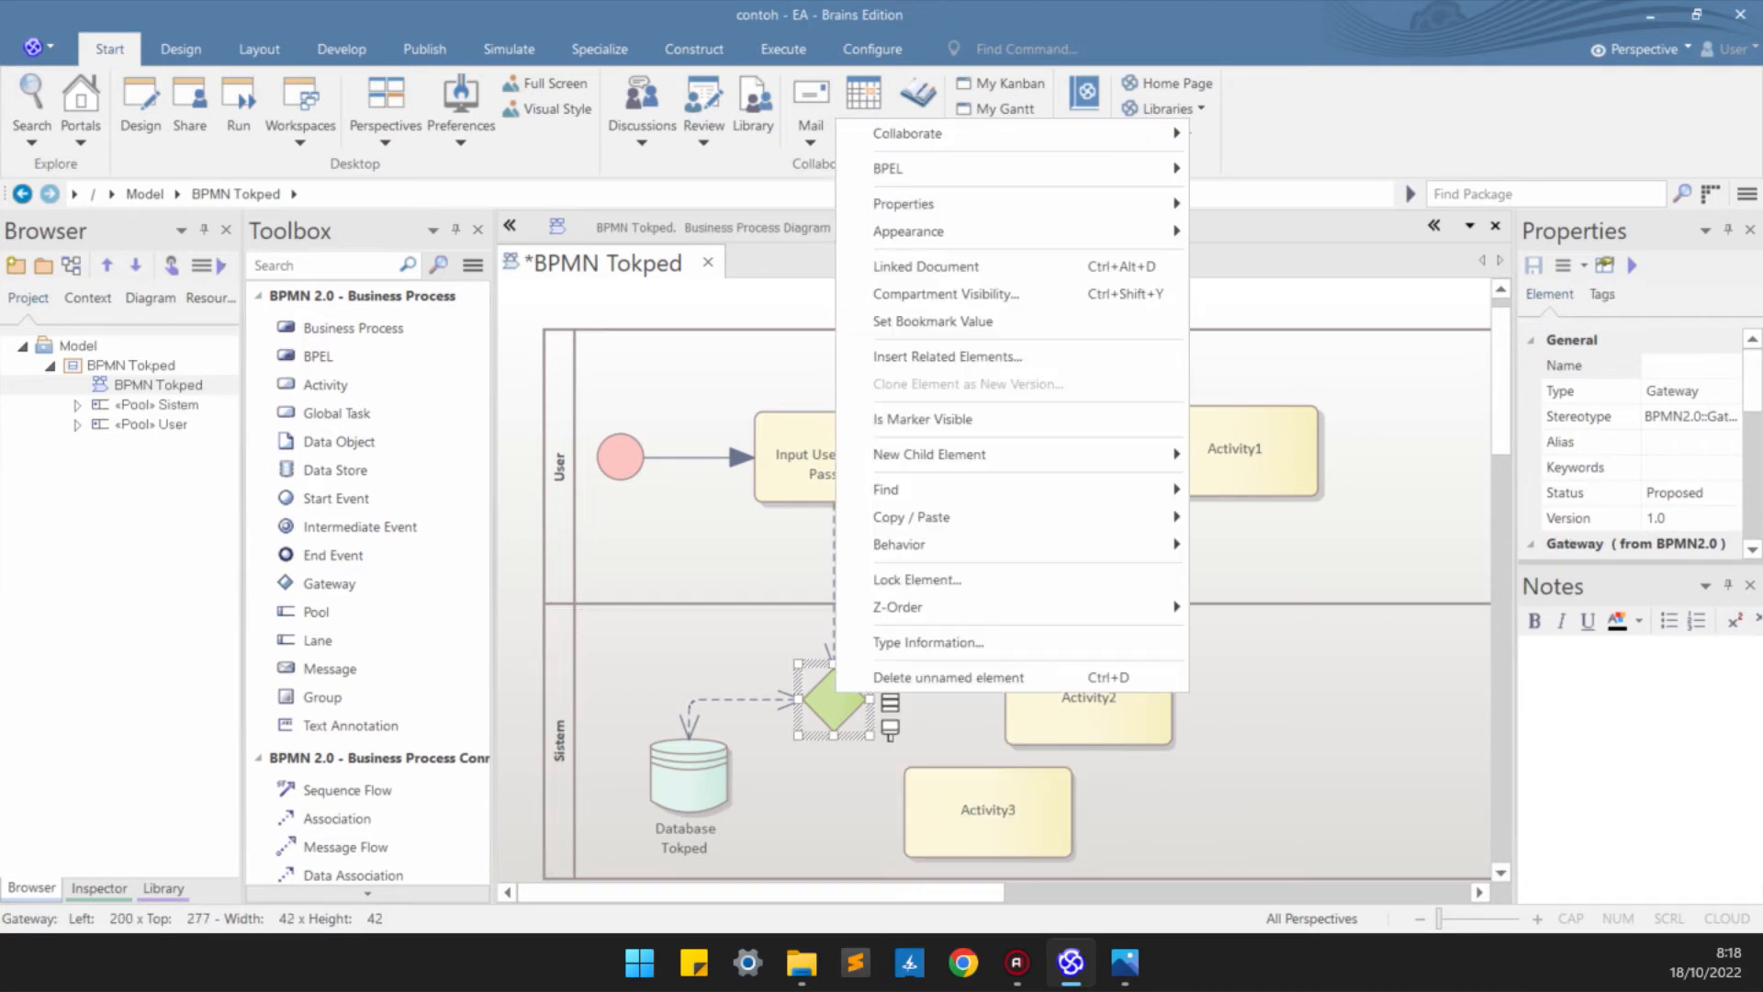
click(831, 700)
drag(890, 671, 1093, 808)
click(1014, 515)
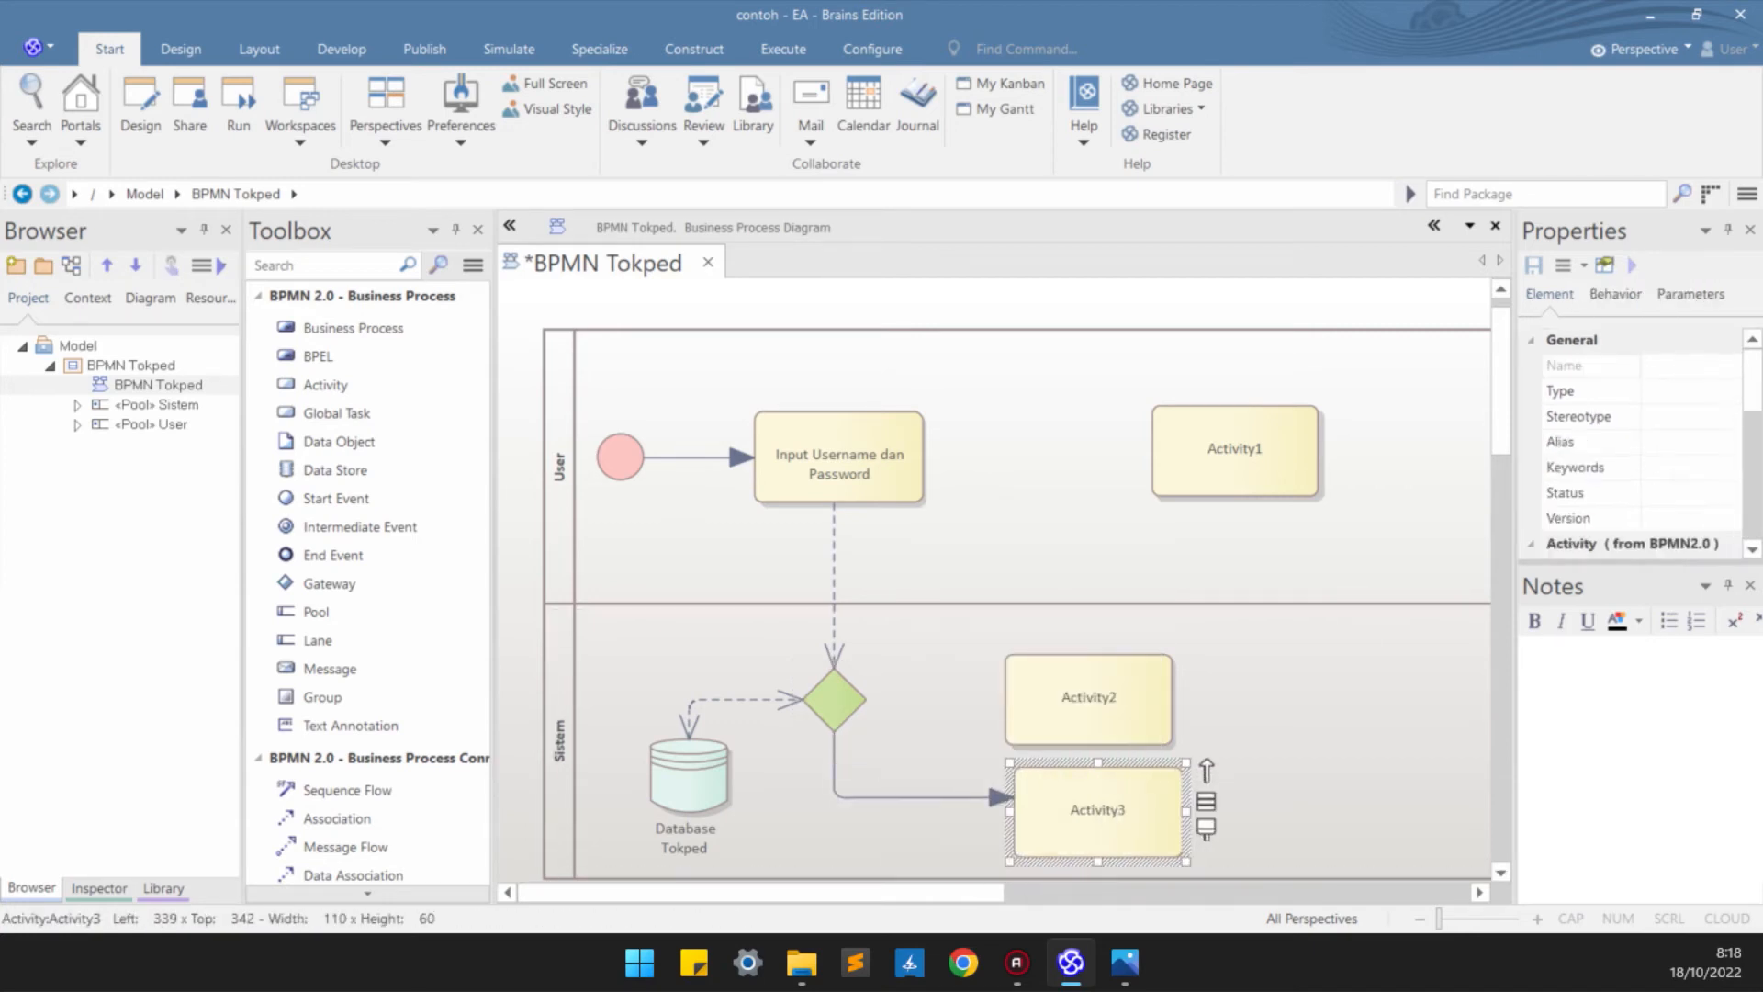
drag(888, 769, 888, 777)
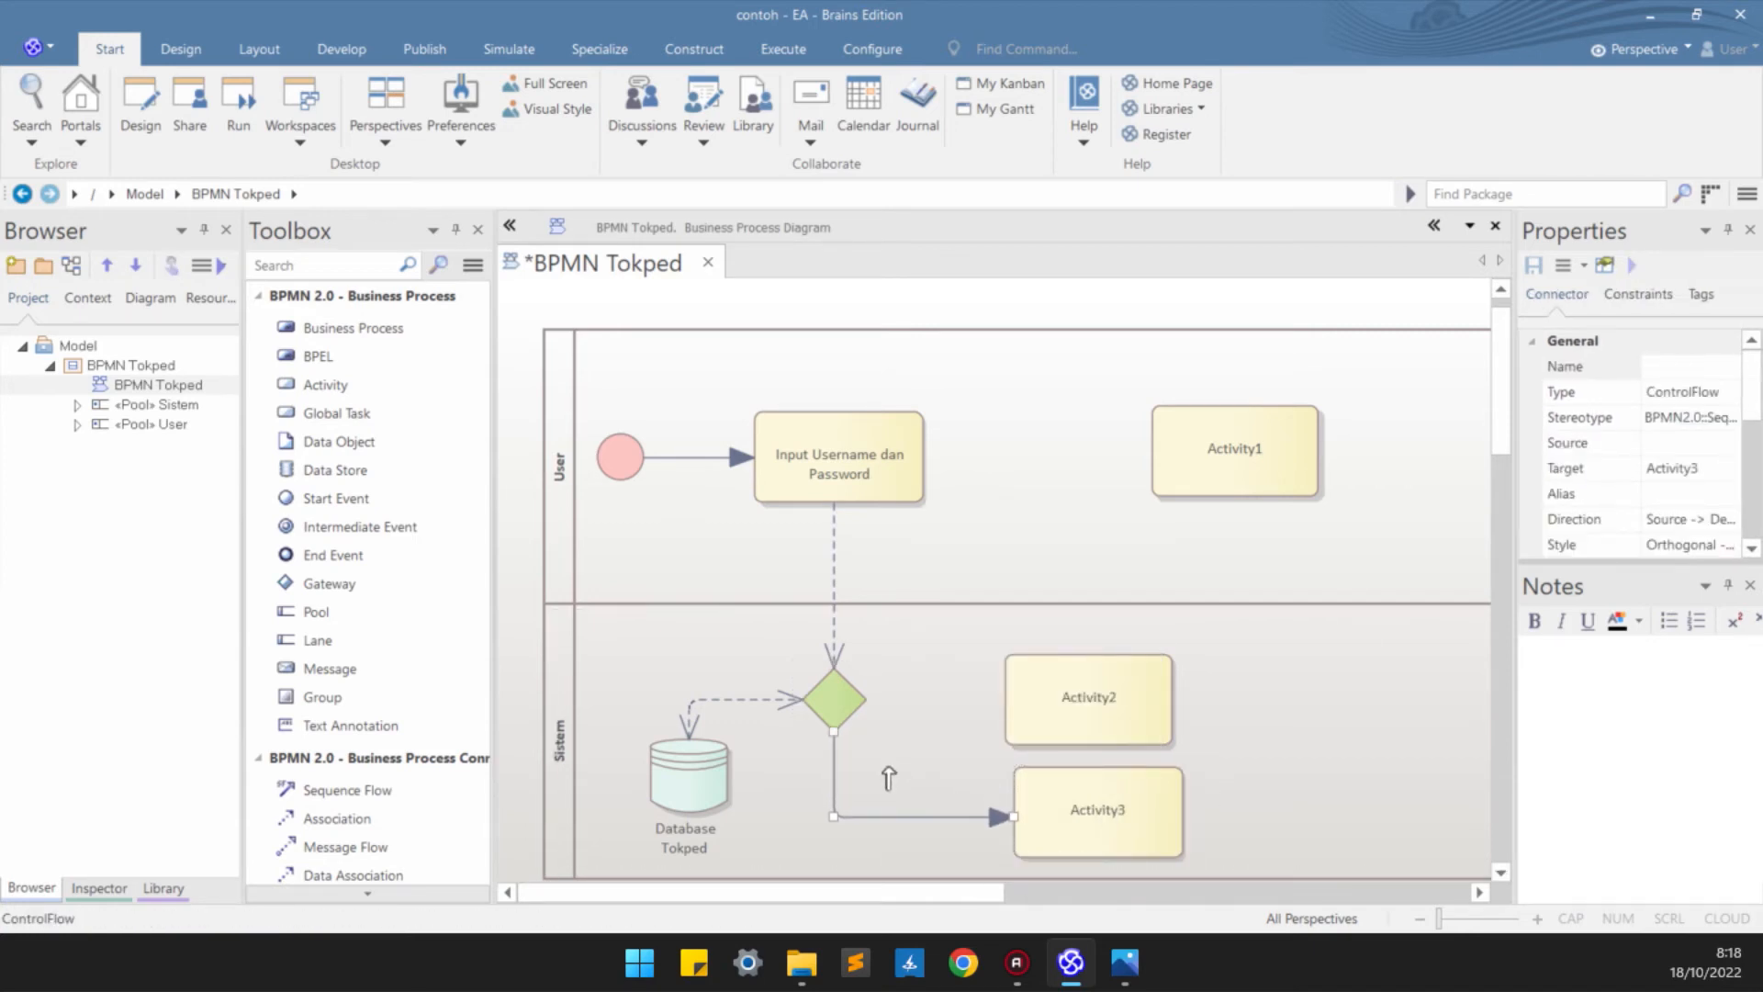
- Move Activity2 closer to the gateway and Activity3 slightly lower, and add a straight Sequence Flow from the gateway to Activity2
drag(1089, 700, 1041, 705)
drag(1093, 813, 1070, 826)
drag(1040, 706, 1030, 699)
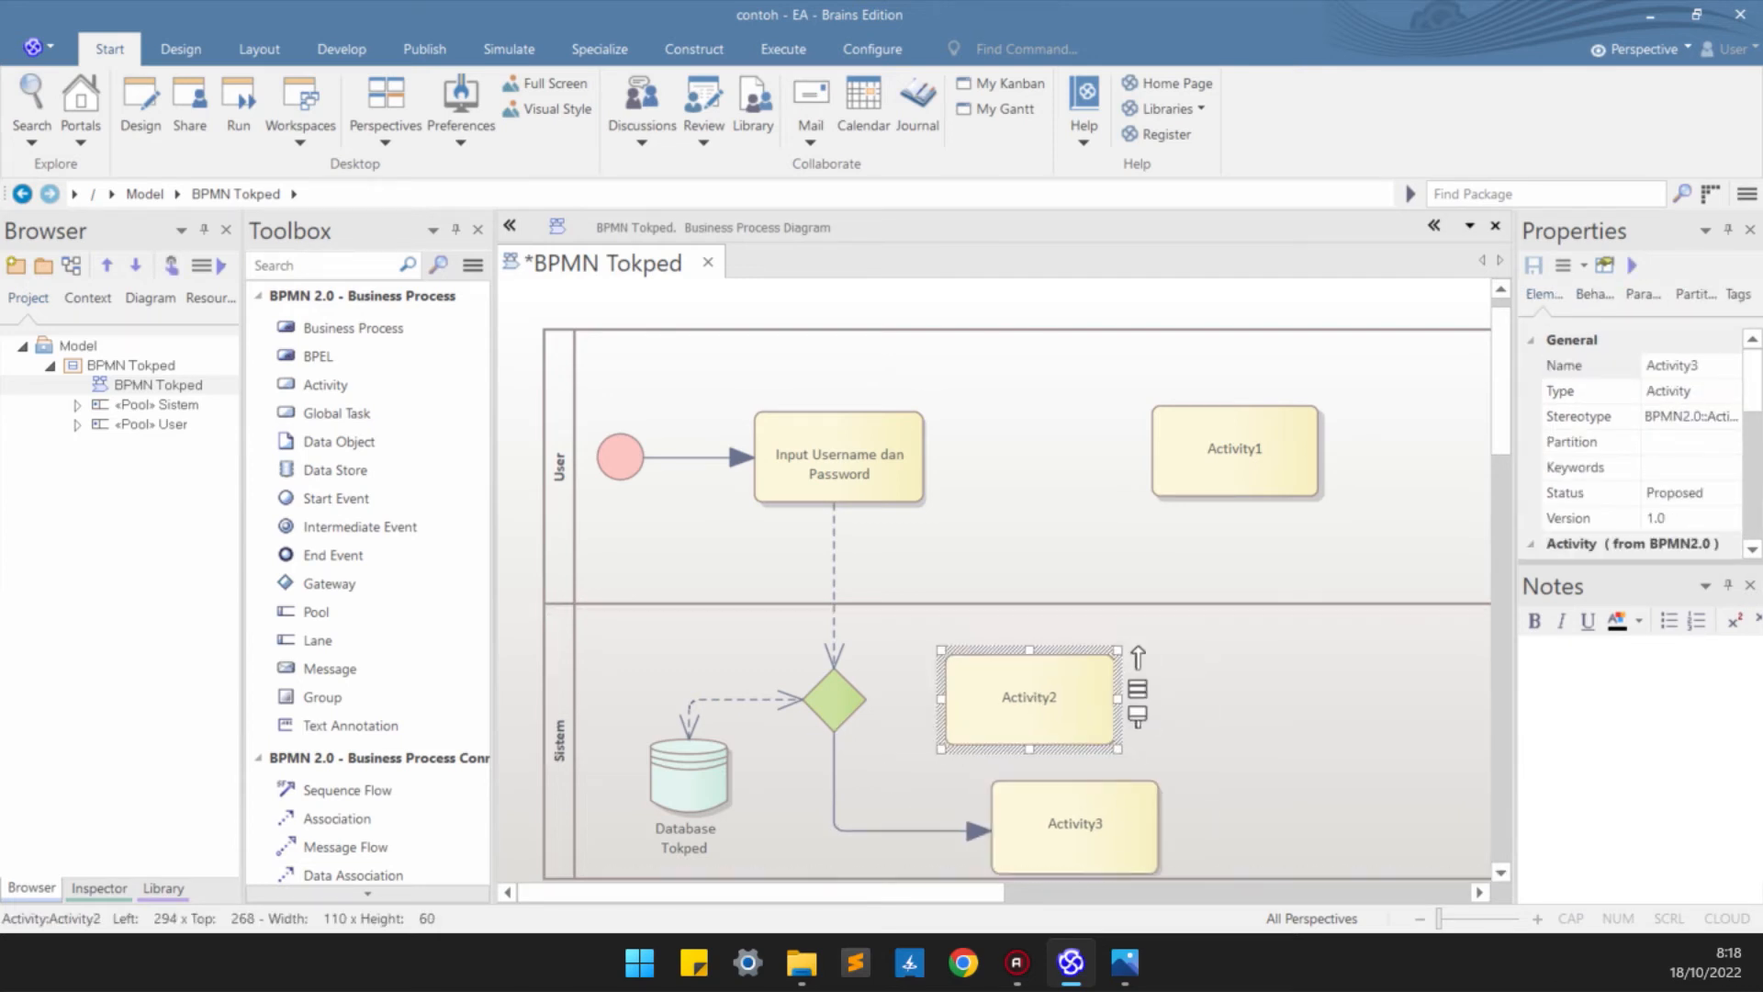
click(833, 700)
drag(891, 672, 1085, 700)
click(1068, 384)
- Name the Sequence Flow between the gateway and Activity2 "User Terdaftar"
double_click(936, 700)
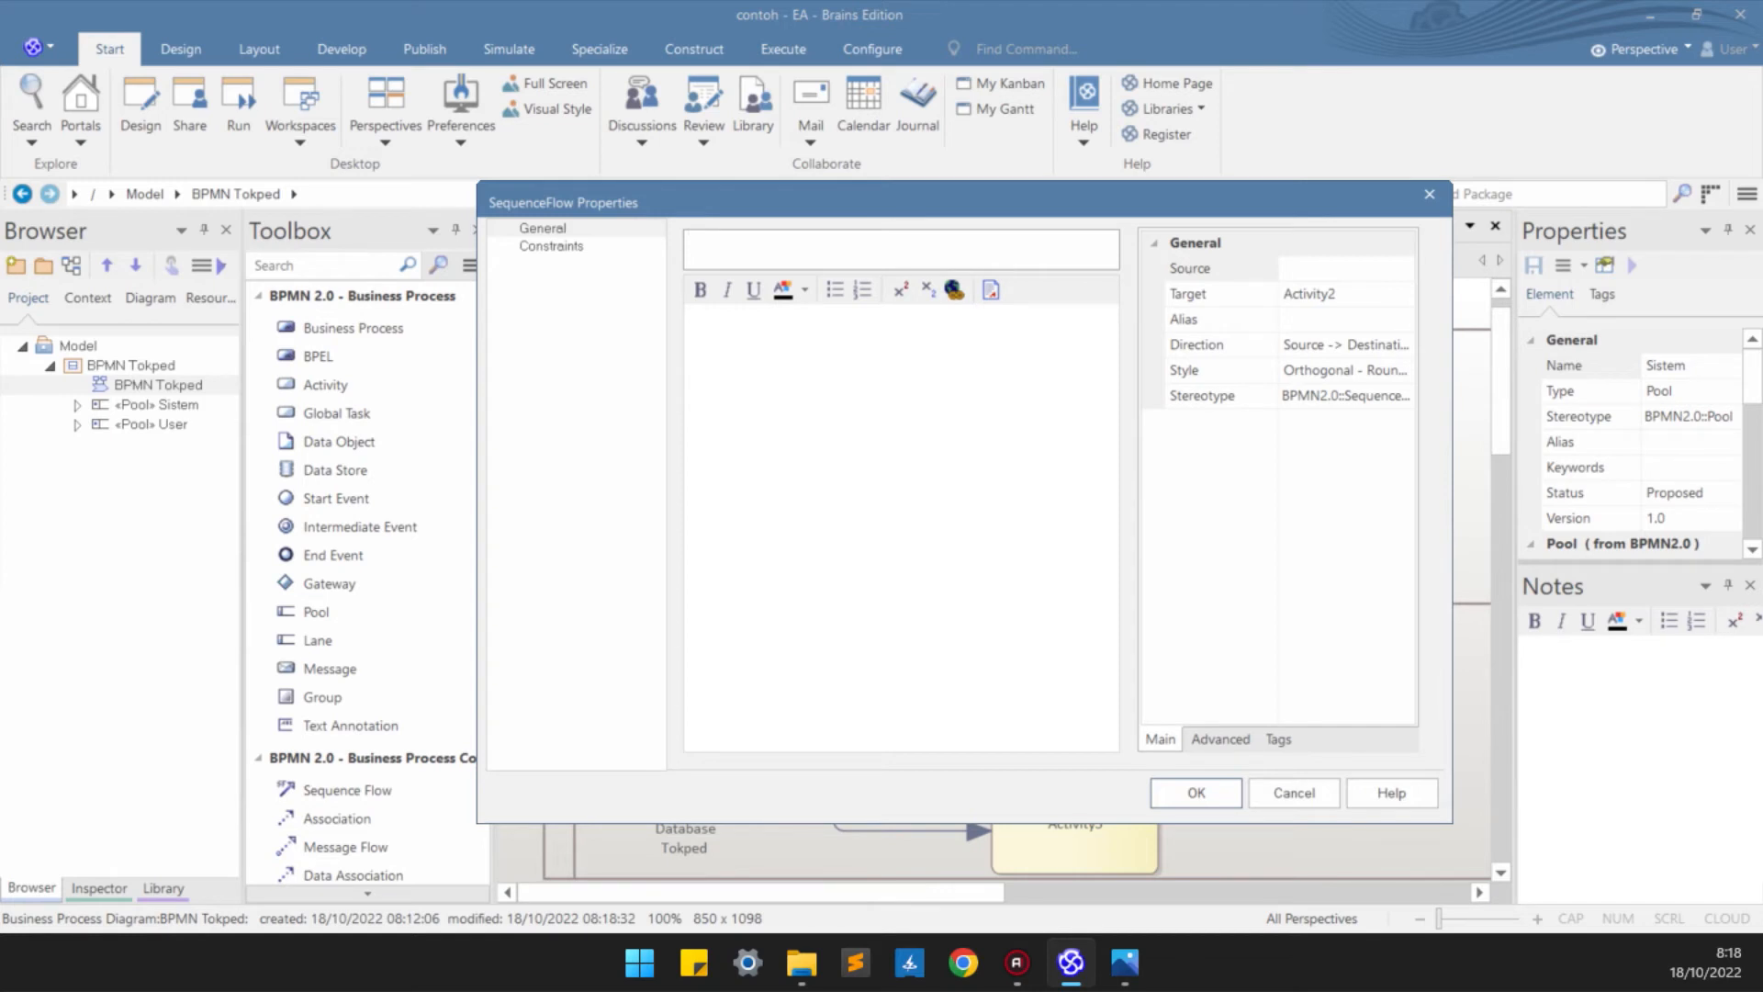
text(Data DItemukan)
key(BackSpace)
key(BackSpace)
key(BackSpace)
key(BackSpace)
key(BackSpace)
key(BackSpace)
key(BackSpace)
key(BackSpace)
key(BackSpace)
key(BackSpace)
key(BackSpace)
key(BackSpace)
key(BackSpace)
key(BackSpace)
text(User ad)
key(BackSpace)
key(BackSpace)
text(Ada)
key(BackSpace)
key(BackSpace)
key(BackSpace)
text(TerdaFTAR)
key(BackSpace)
key(BackSpace)
key(BackSpace)
key(BackSpace)
text(ftar)
key(Return)
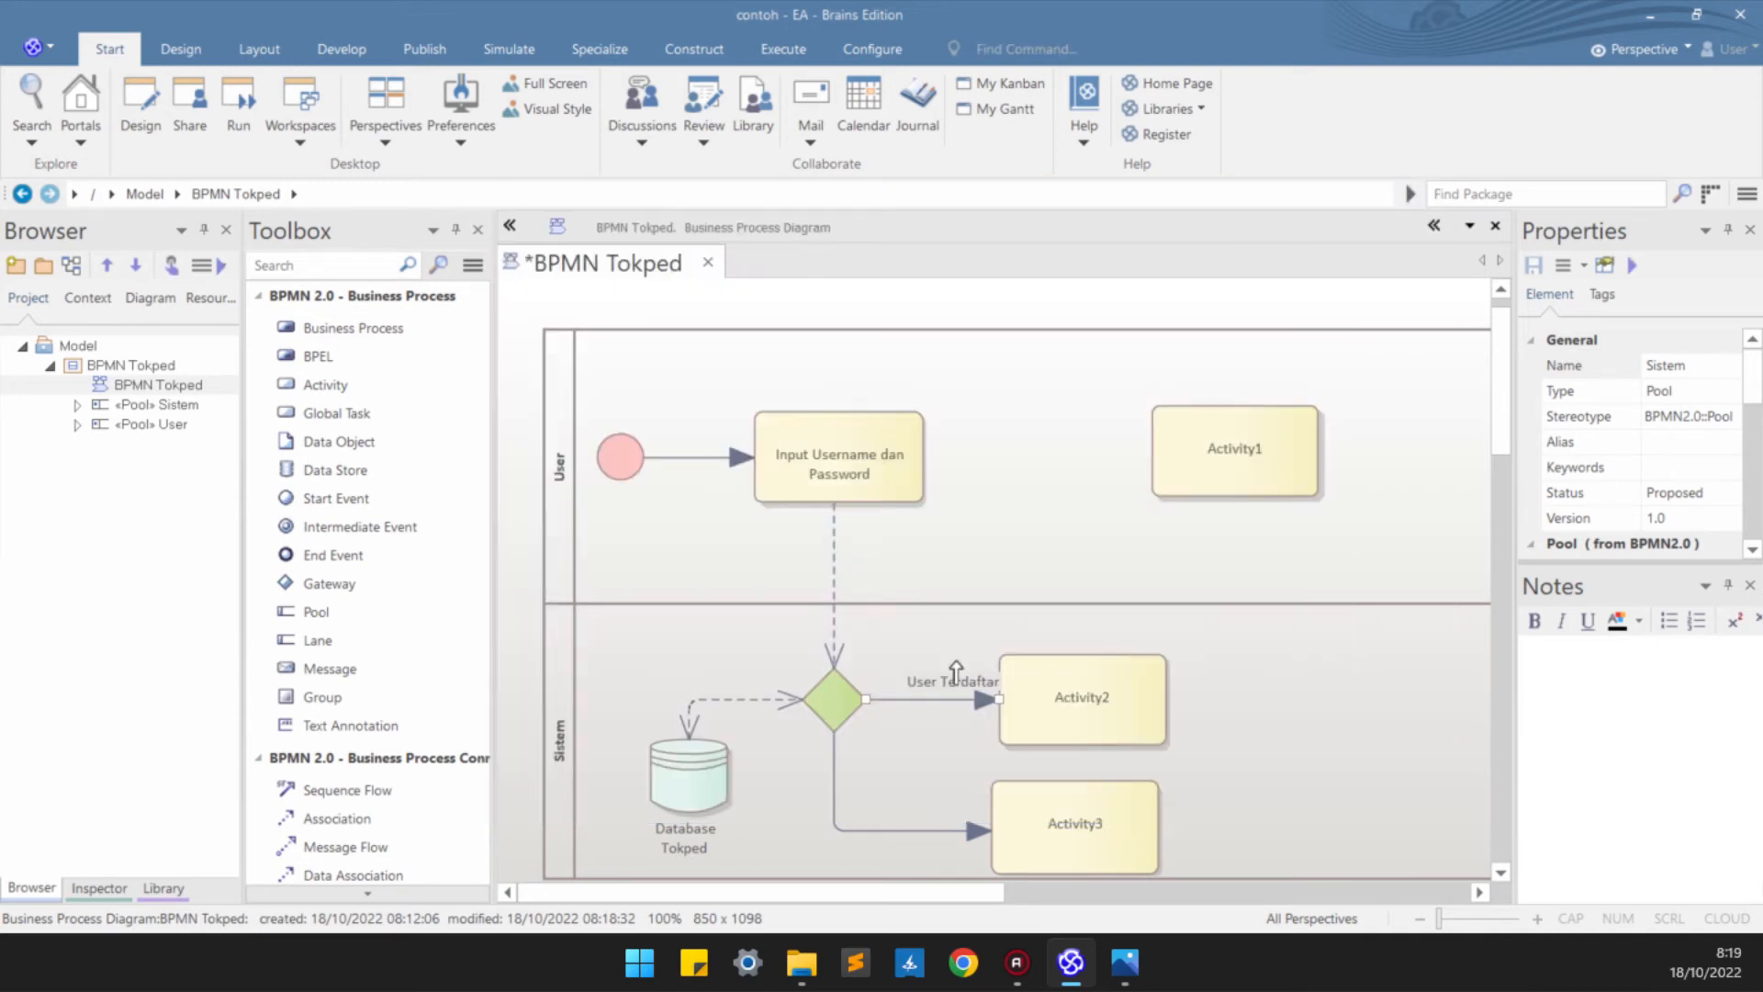
click(955, 672)
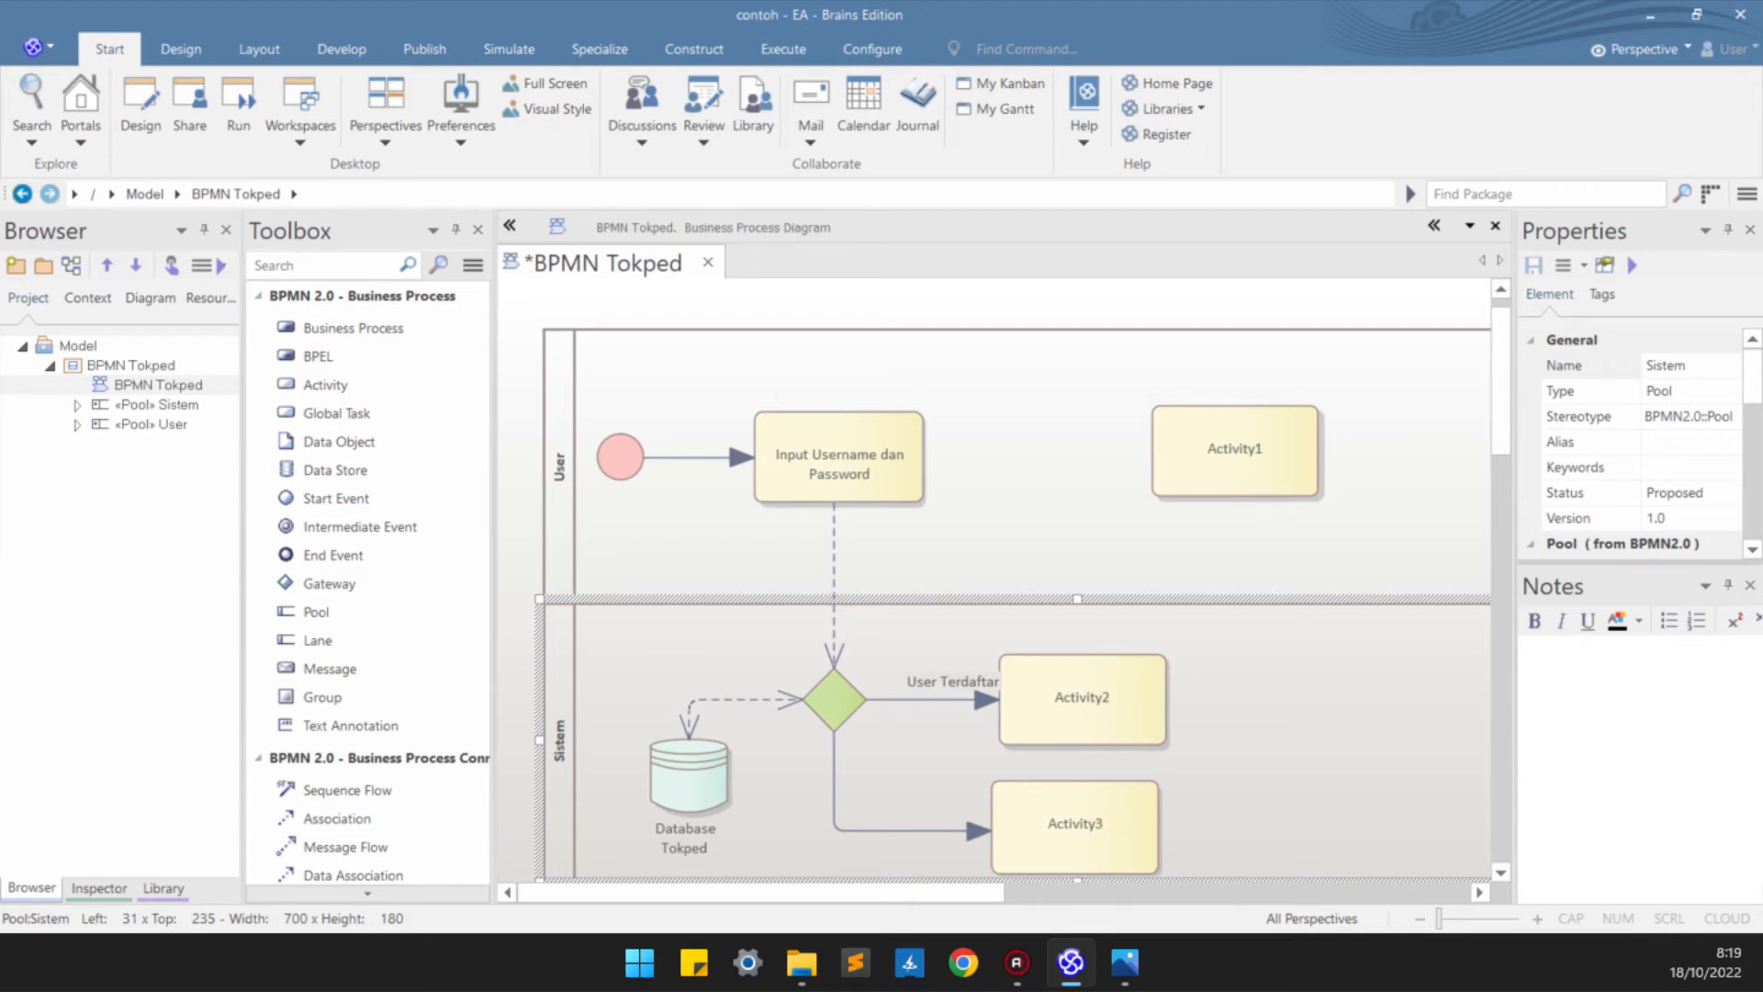
- Nudge Activity3 slightly away from the gateway and move Activity2 slightly closer to it
drag(1075, 827, 1082, 826)
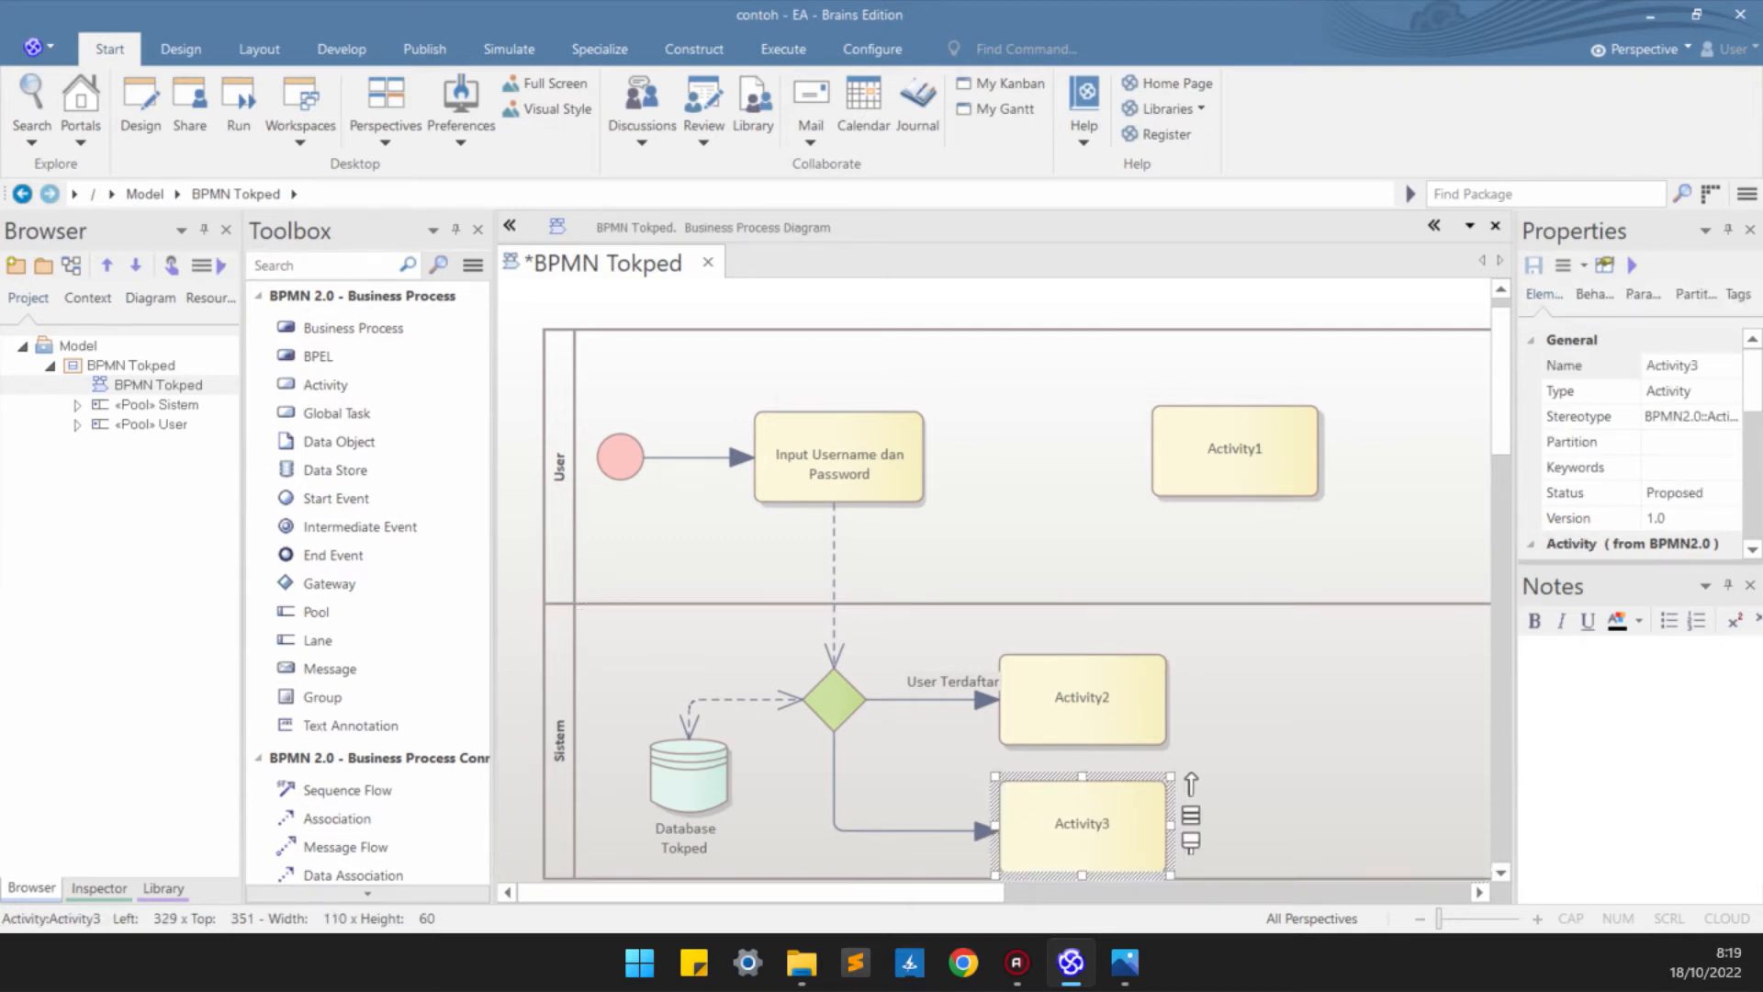
drag(1084, 702, 1065, 702)
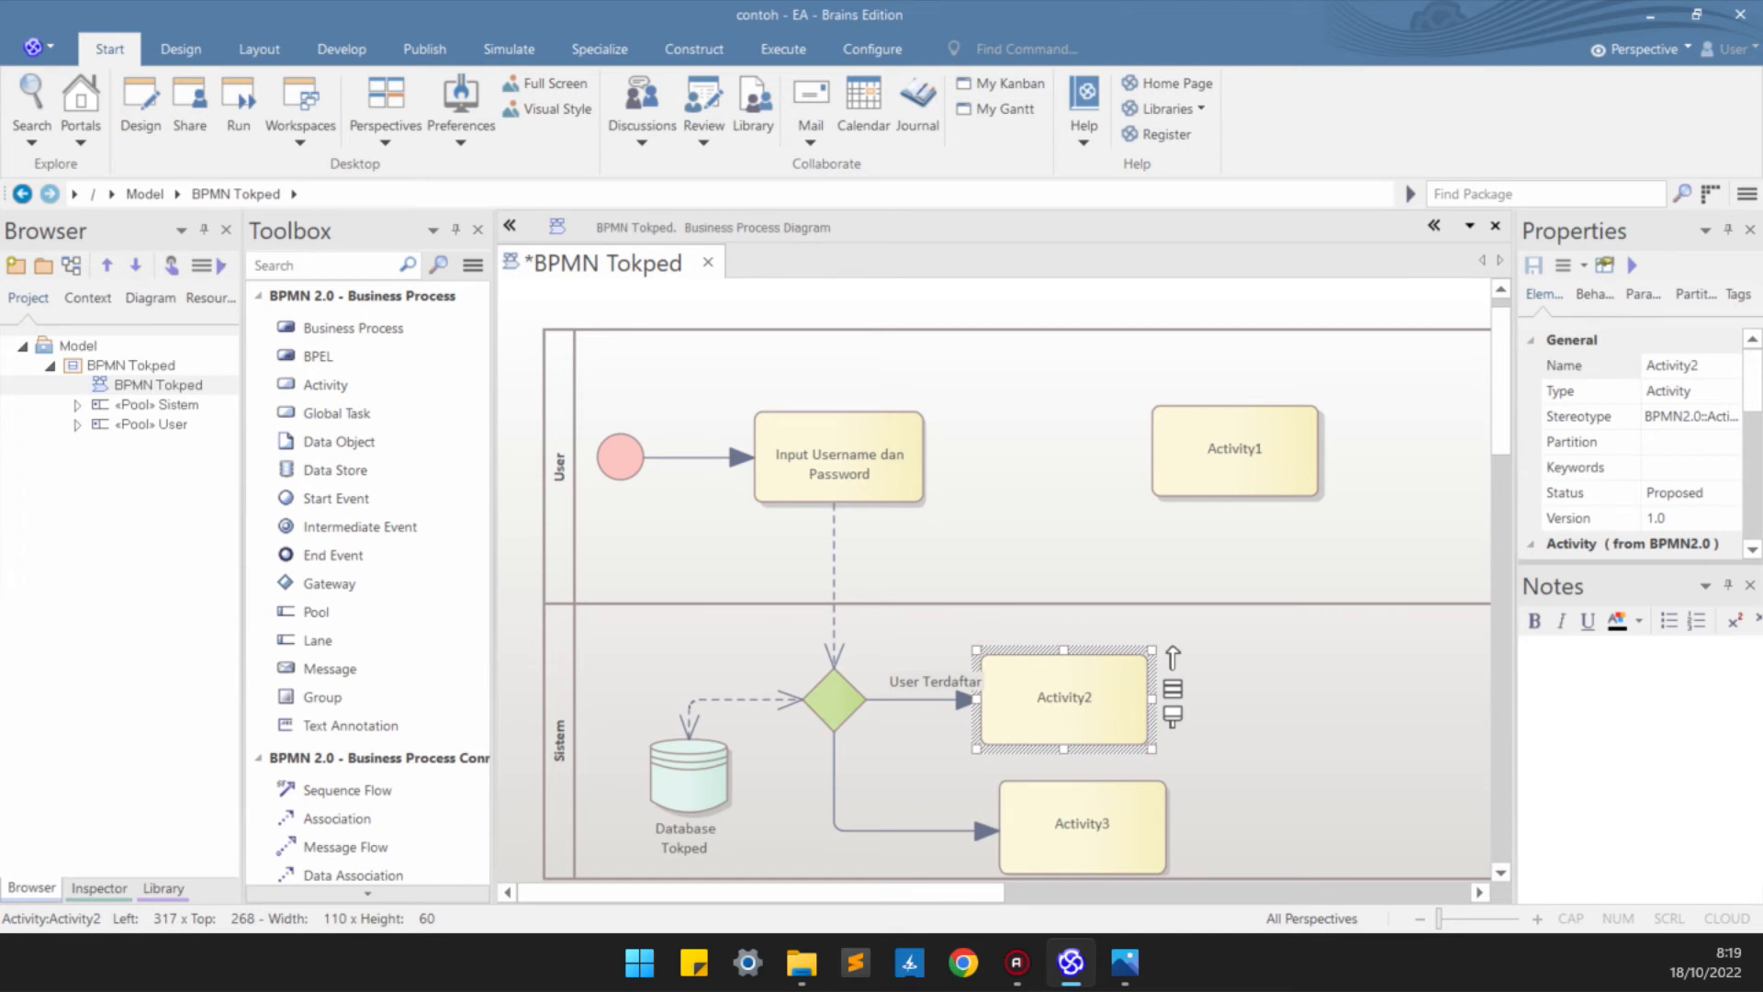
click(937, 683)
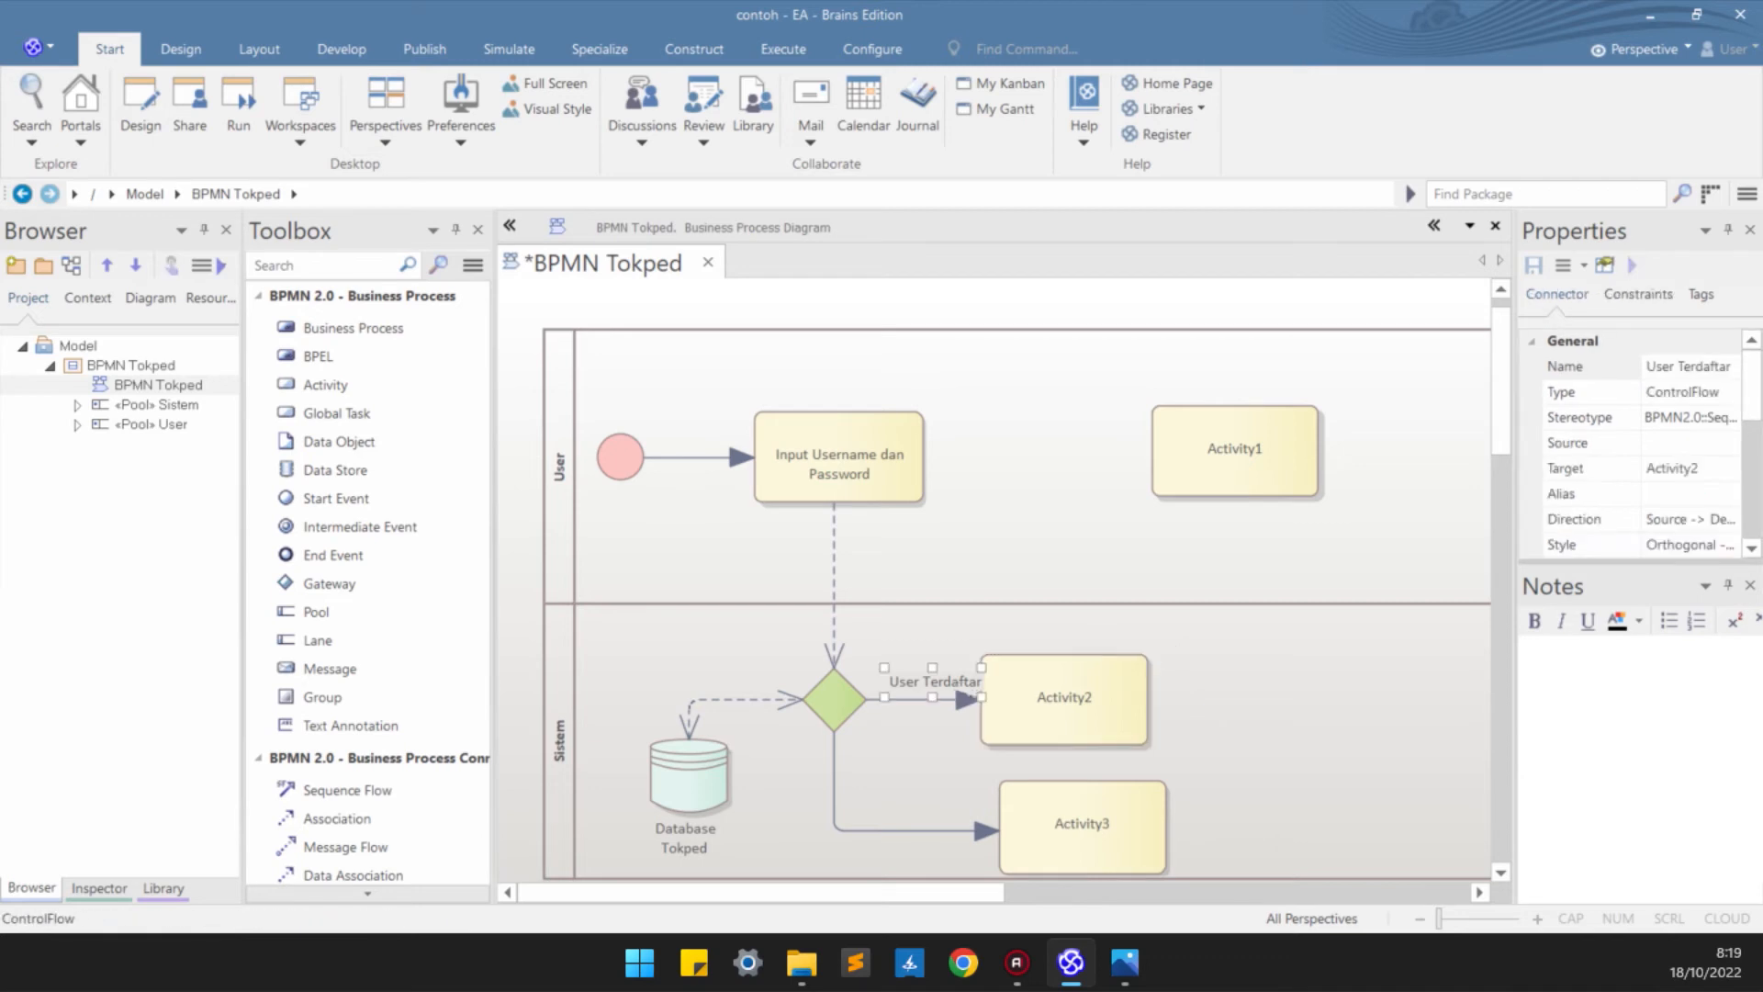
click(1065, 701)
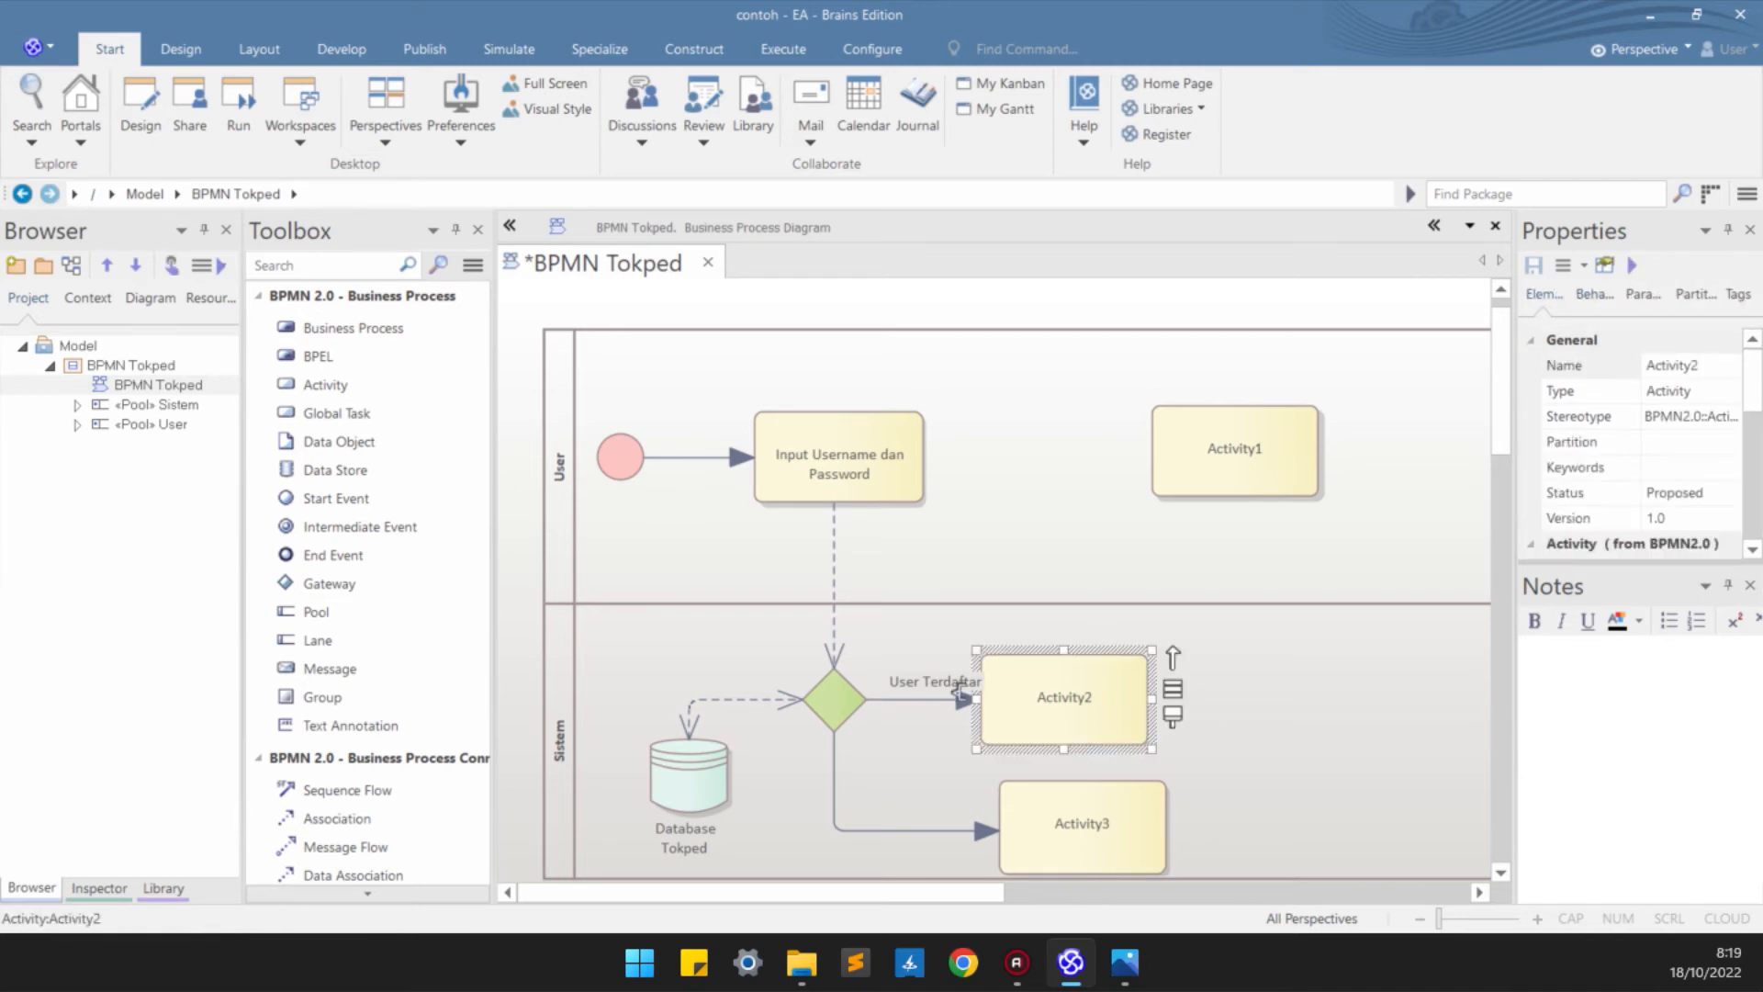
- Rename Activity1 in the User pool "Homepage" and move it above Activity2, level with the Input Username dan Password activity
double_click(1235, 450)
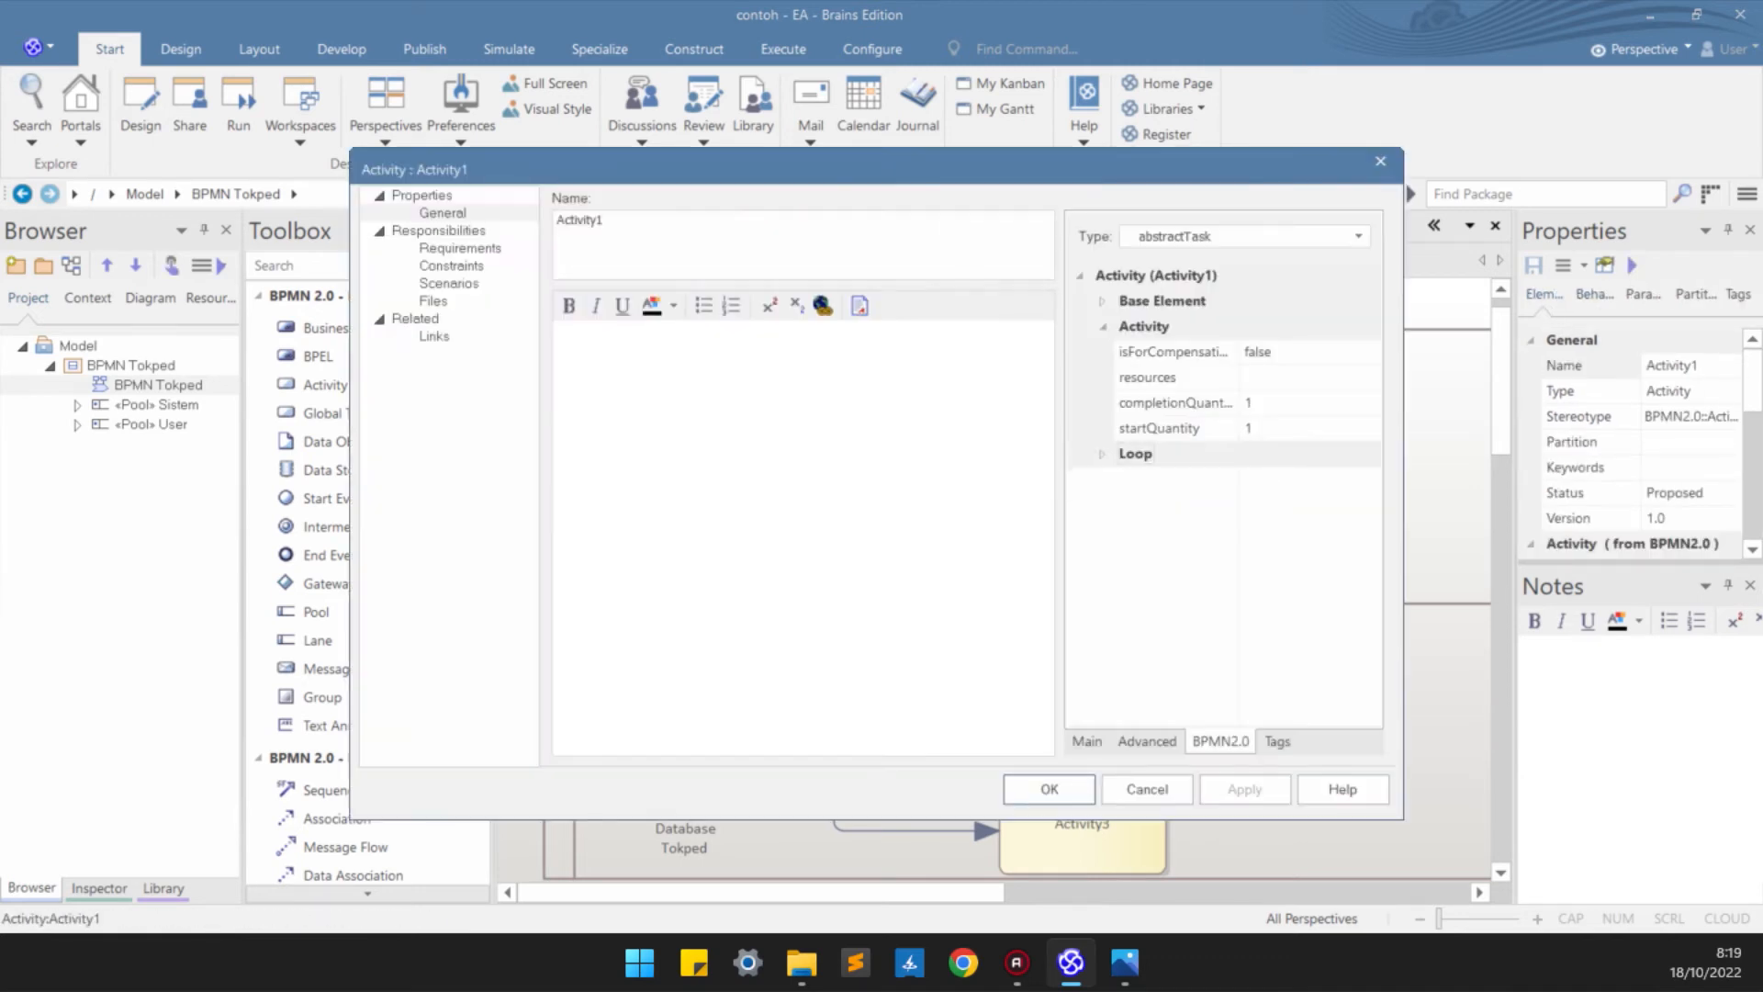
drag(607, 221, 552, 221)
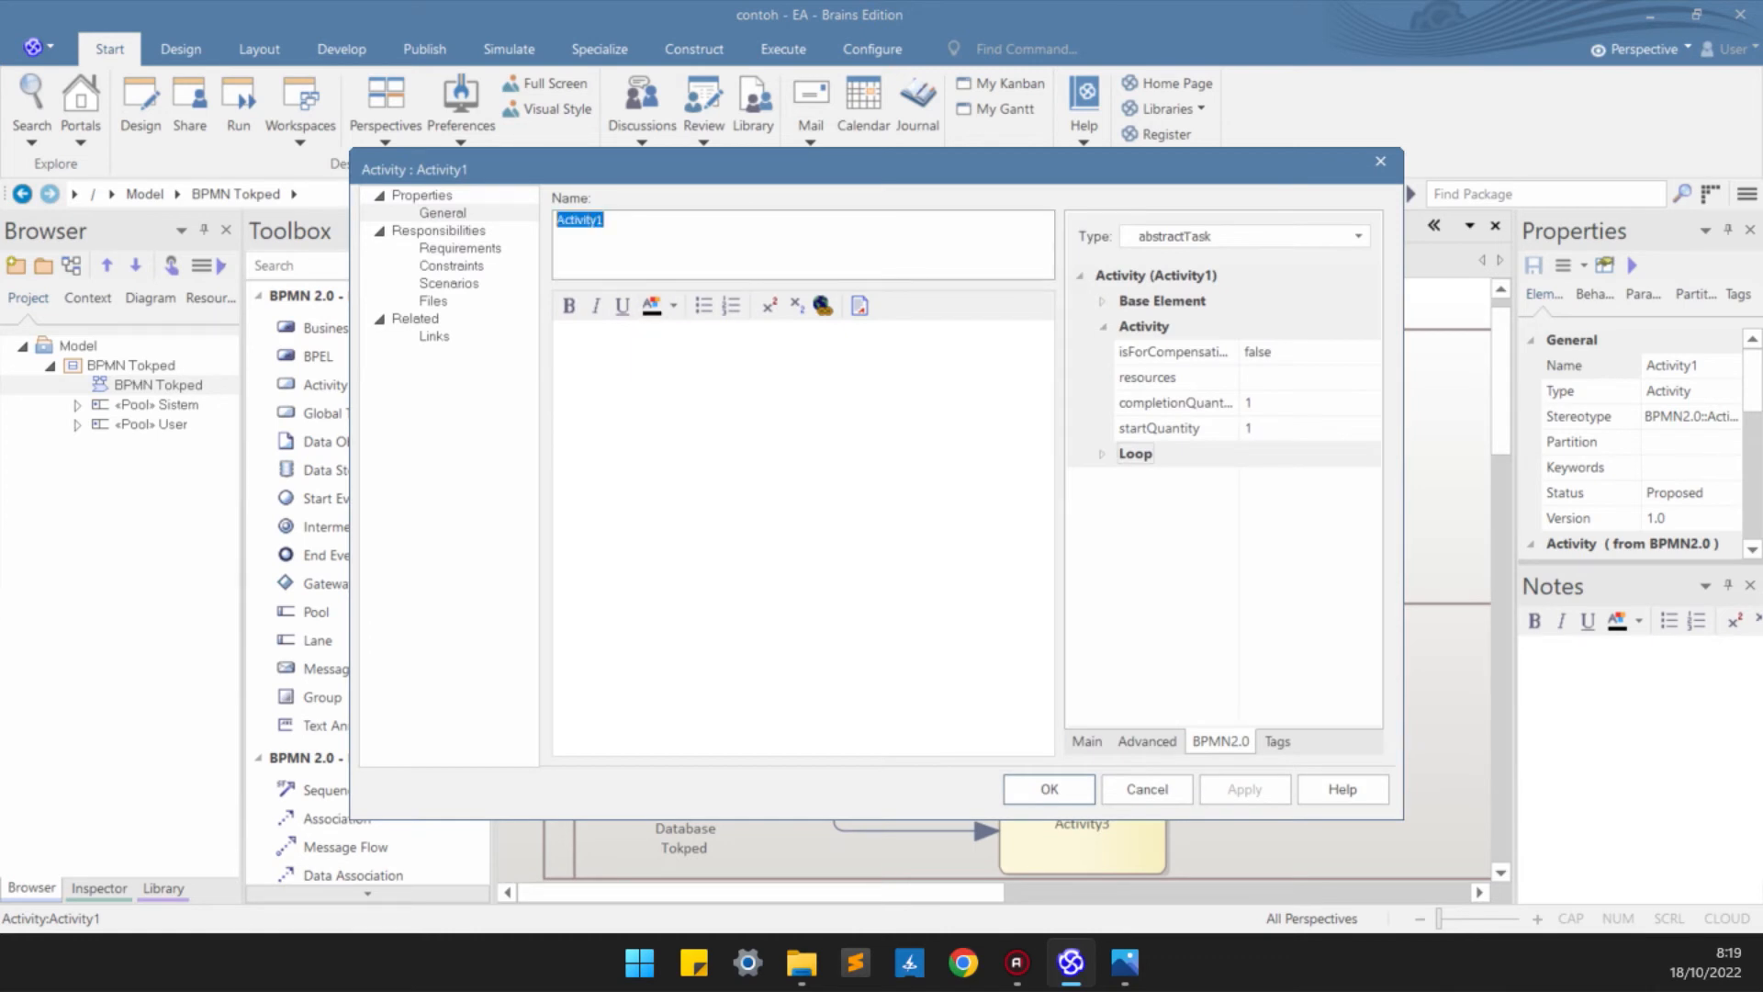
text(Homepage)
key(Return)
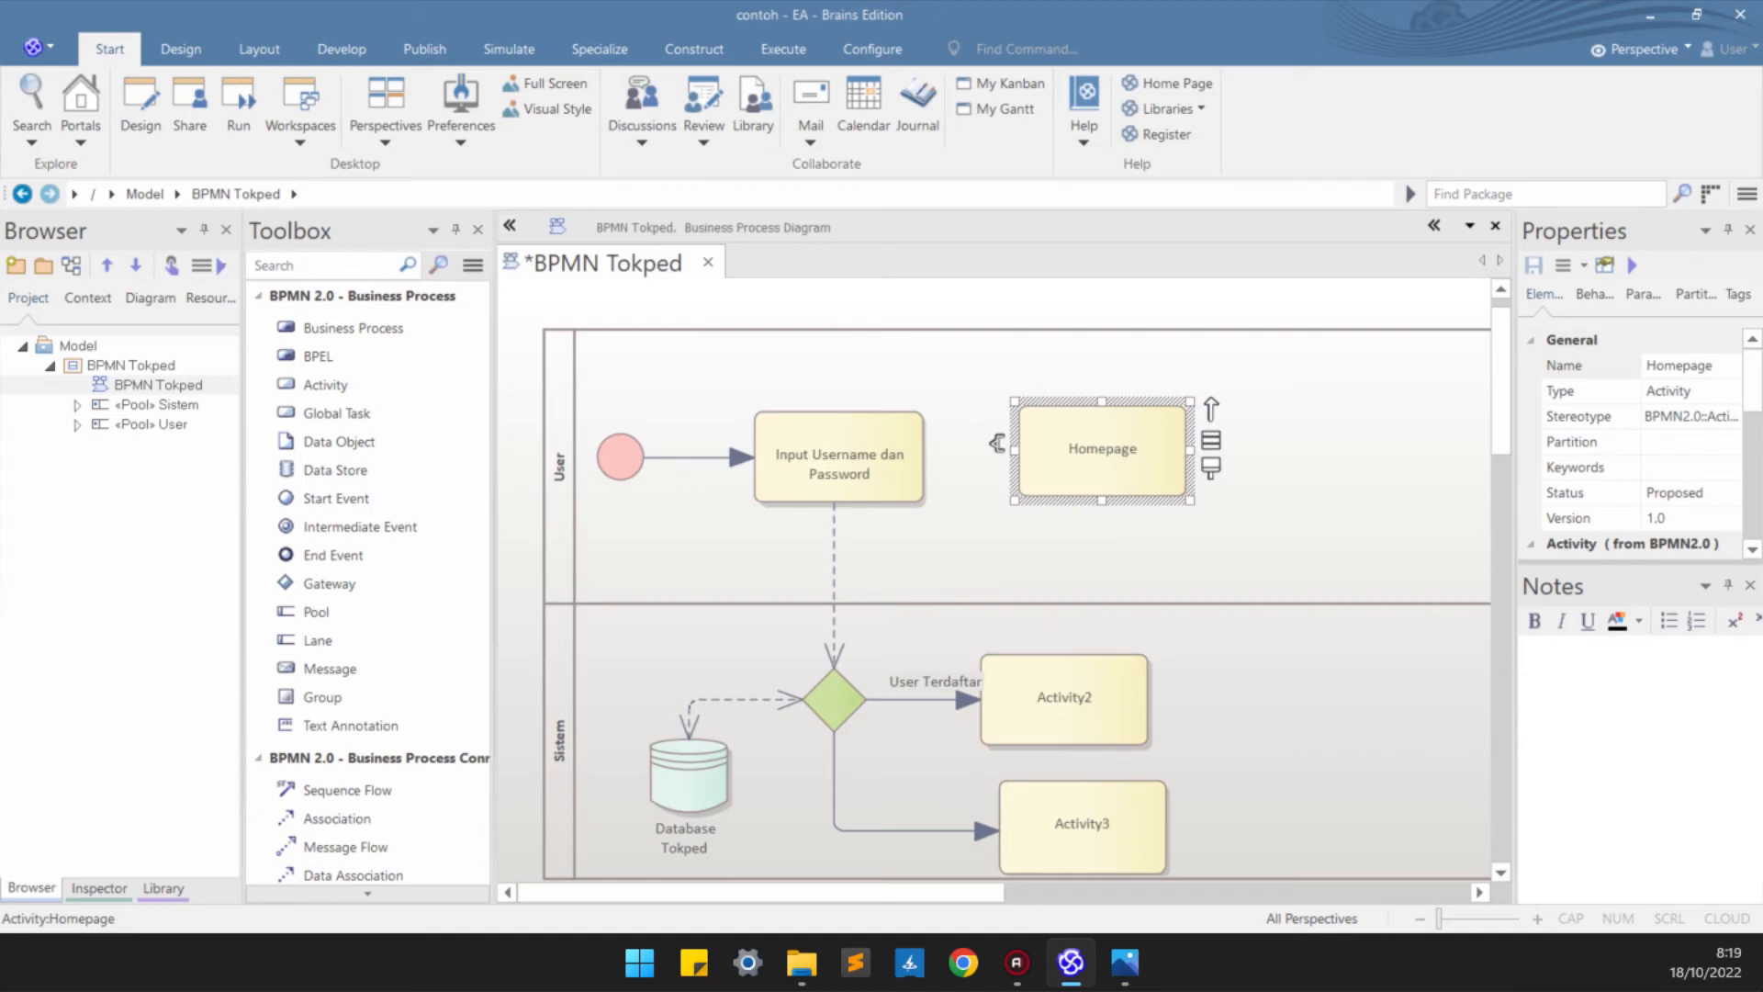
drag(997, 444, 990, 428)
click(1075, 551)
click(1085, 456)
click(1074, 551)
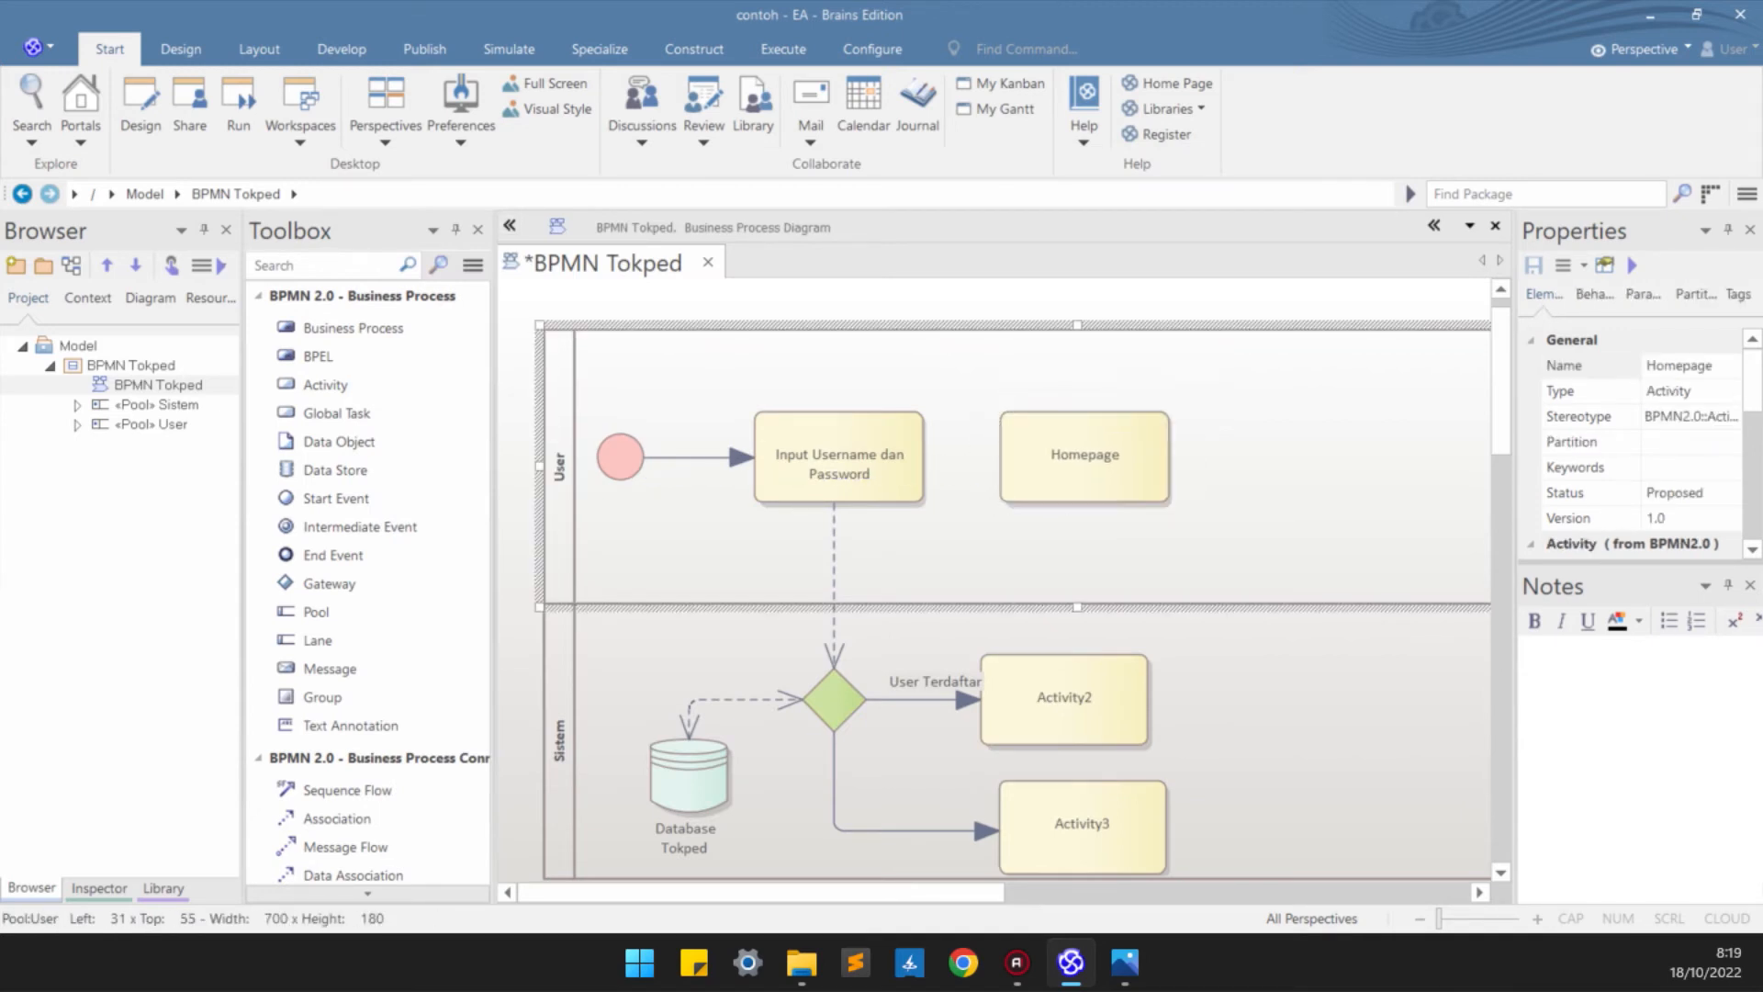
click(1084, 456)
- Nudge Activity2 slightly in line with Homepage and rename it "Validasi Akun"
drag(1065, 700, 1069, 699)
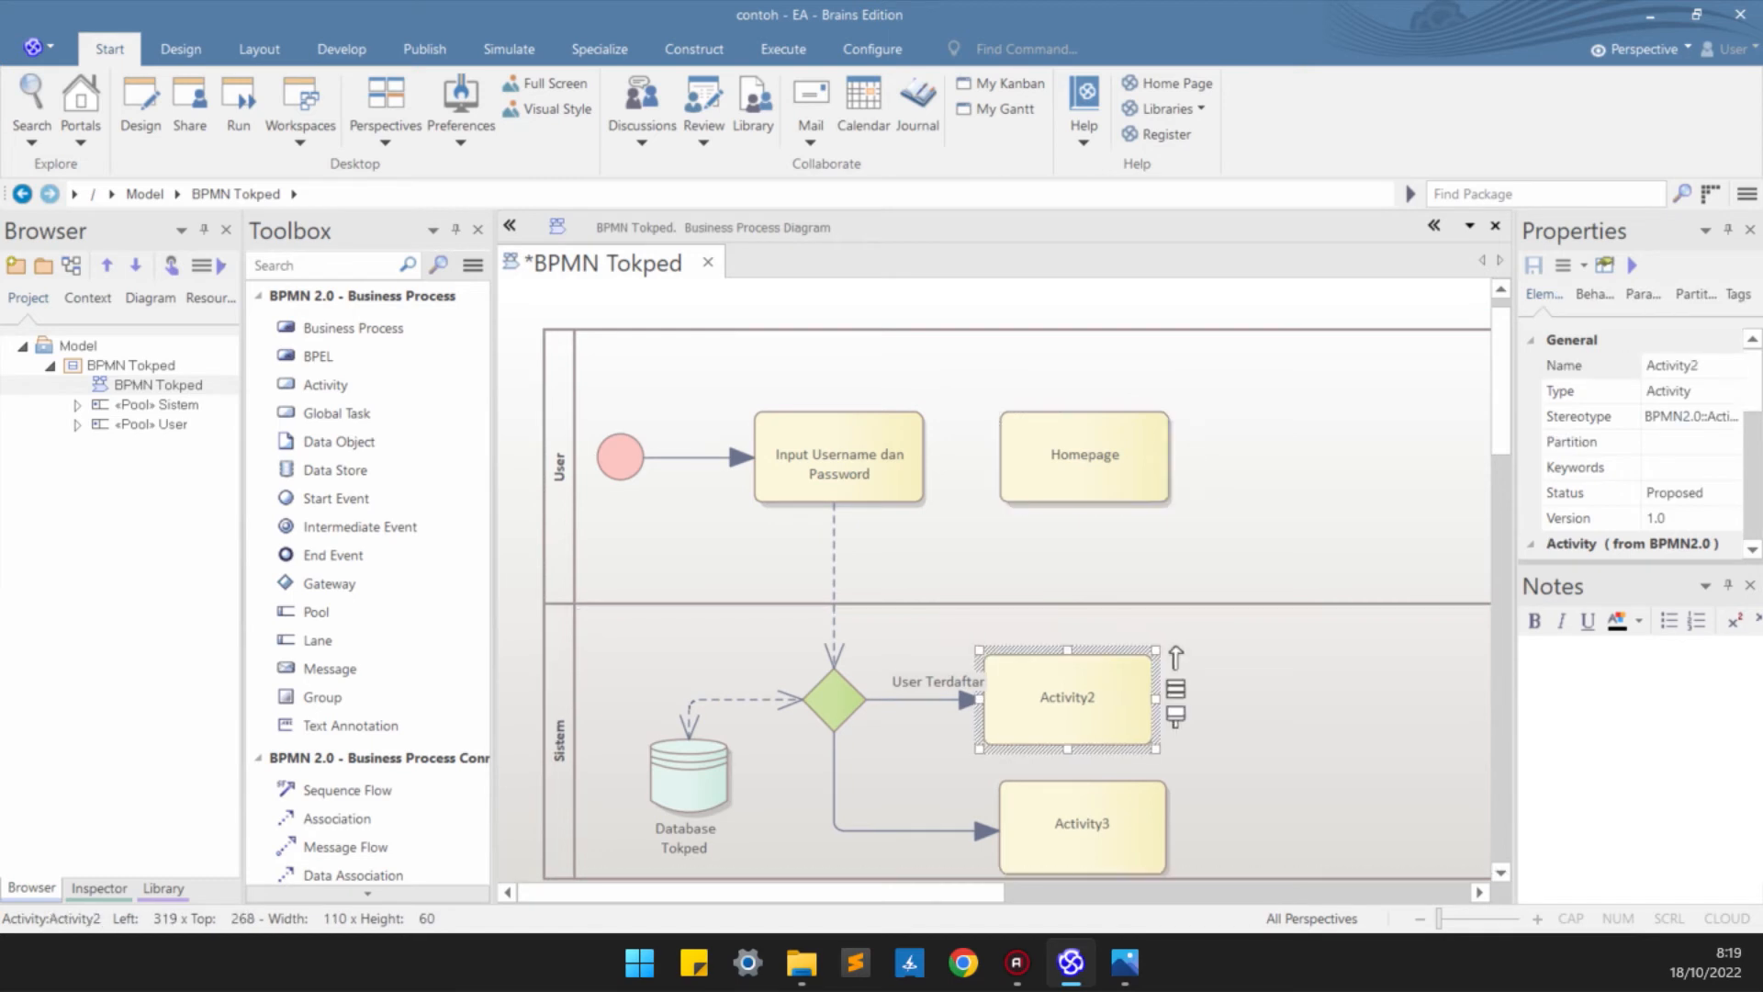
double_click(1068, 700)
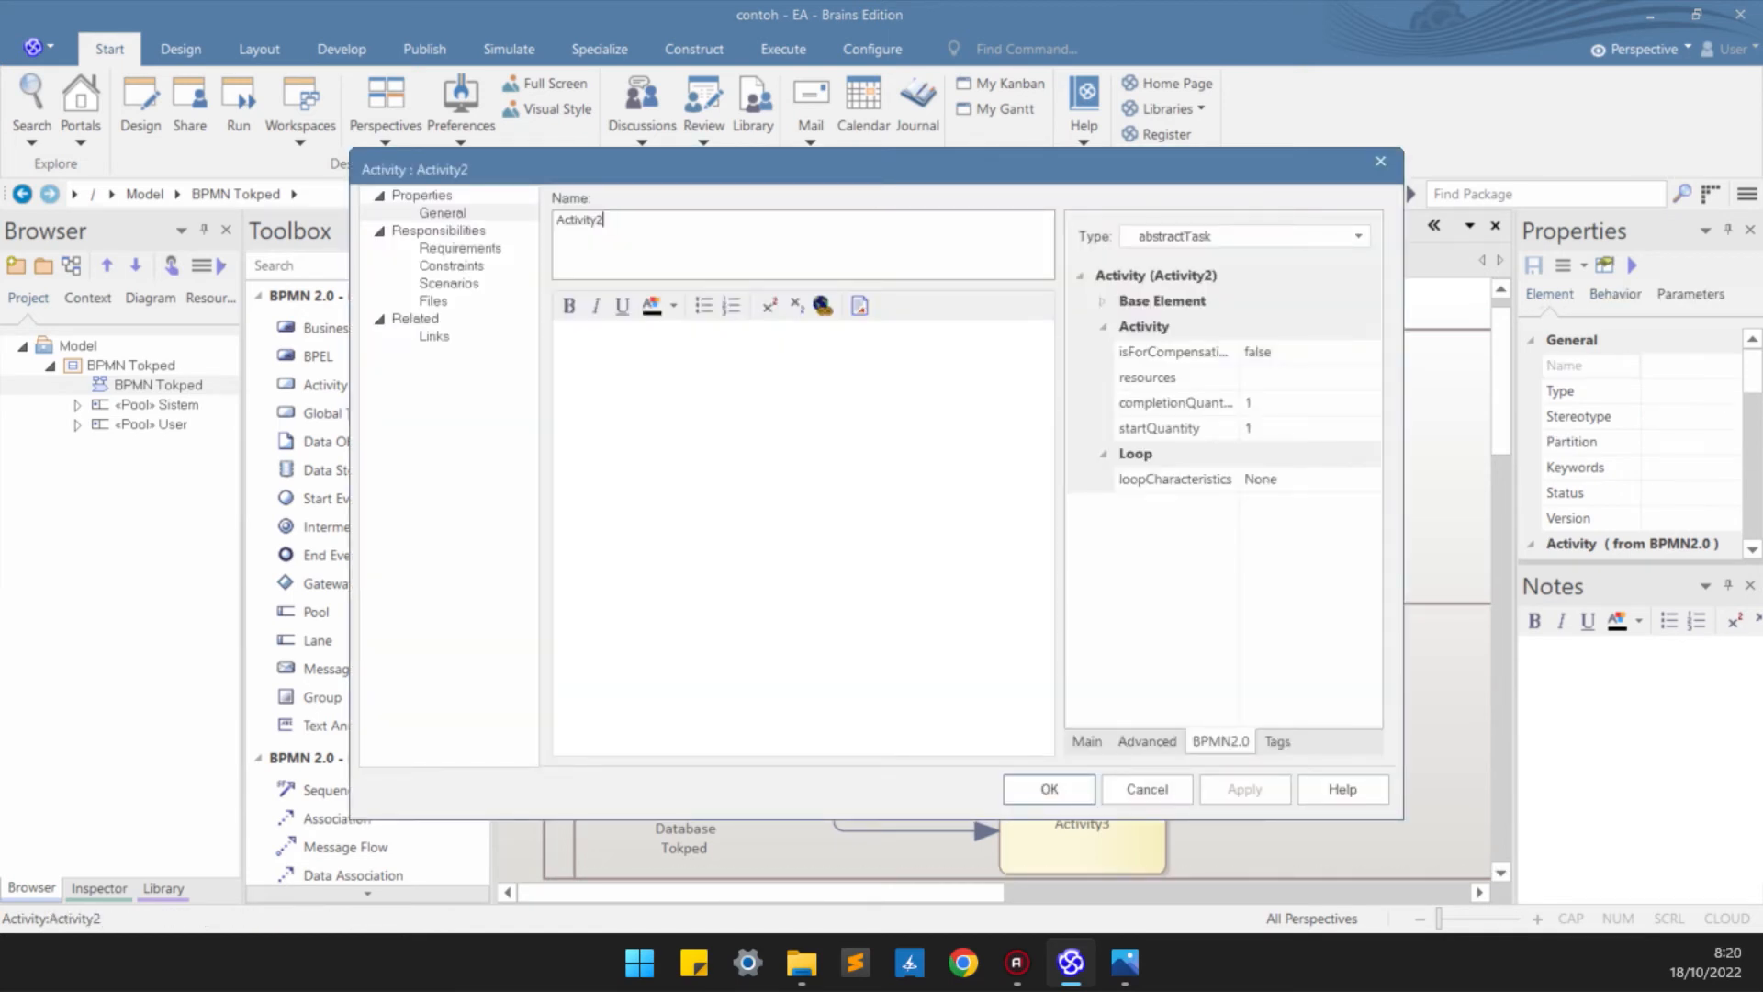
key(Escape)
double_click(962, 695)
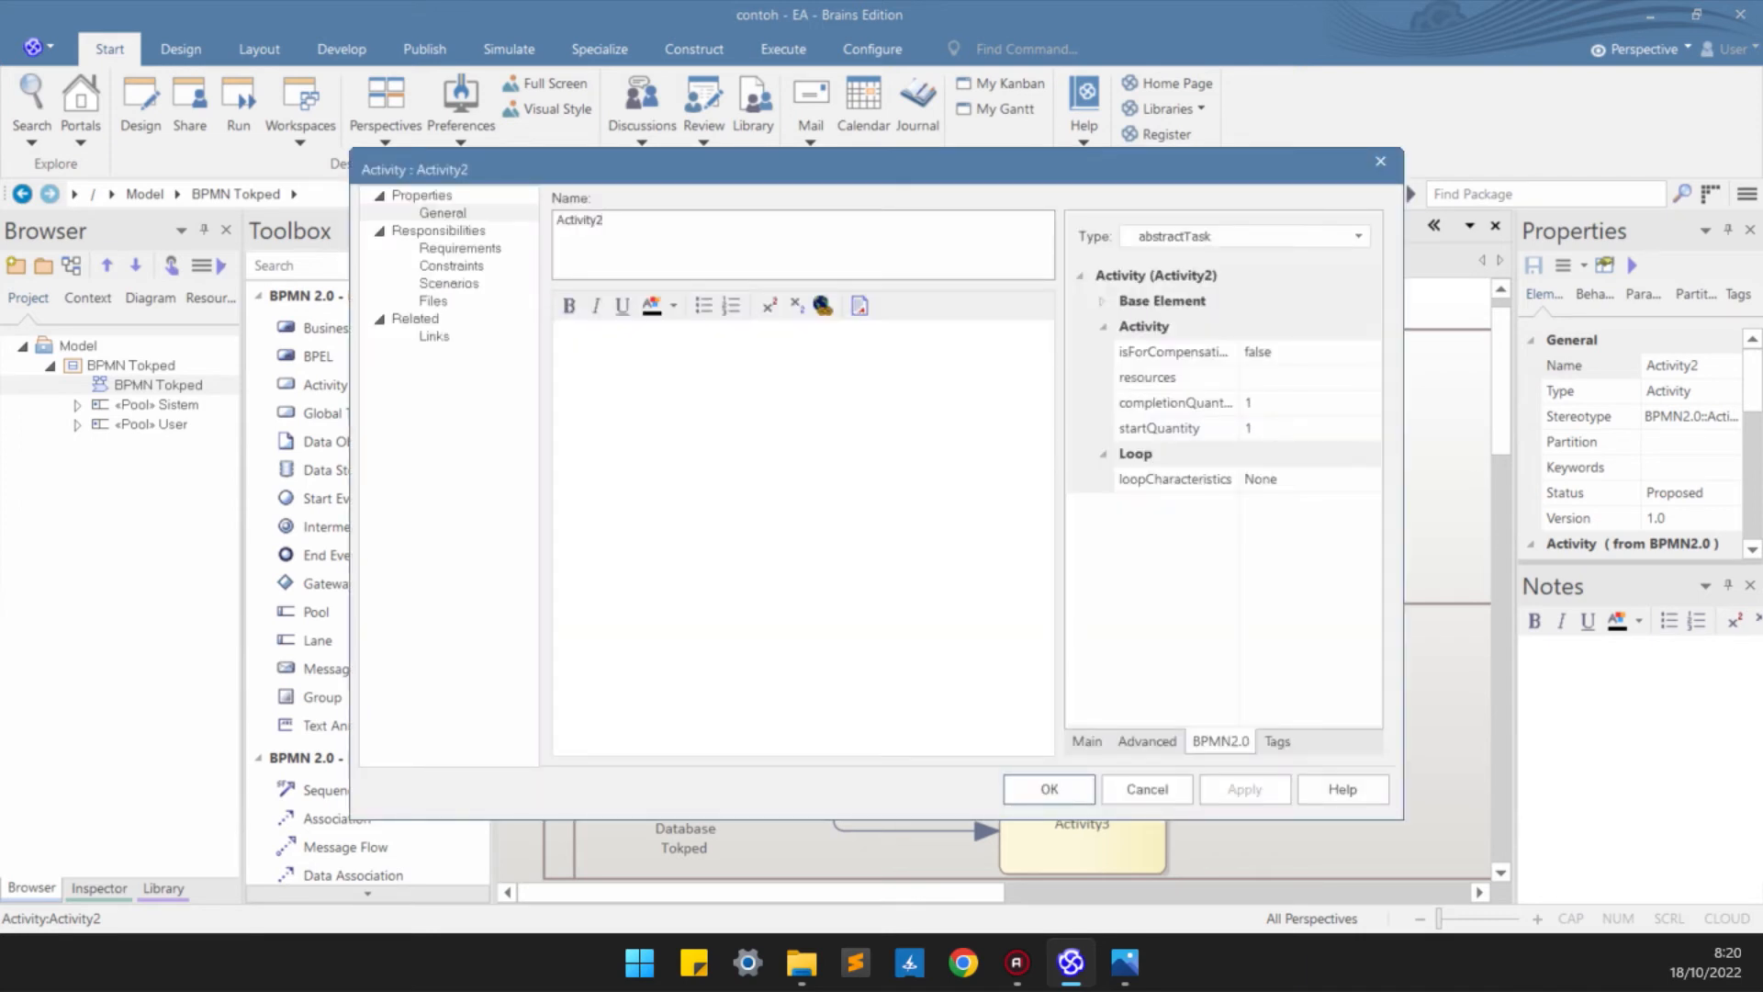
key(ctrl+a)
text(Redirect)
key(BackSpace)
key(BackSpace)
key(BackSpace)
key(BackSpace)
key(BackSpace)
key(BackSpace)
key(BackSpace)
key(BackSpace)
text(Validasi)
text(Akun)
key(Return)
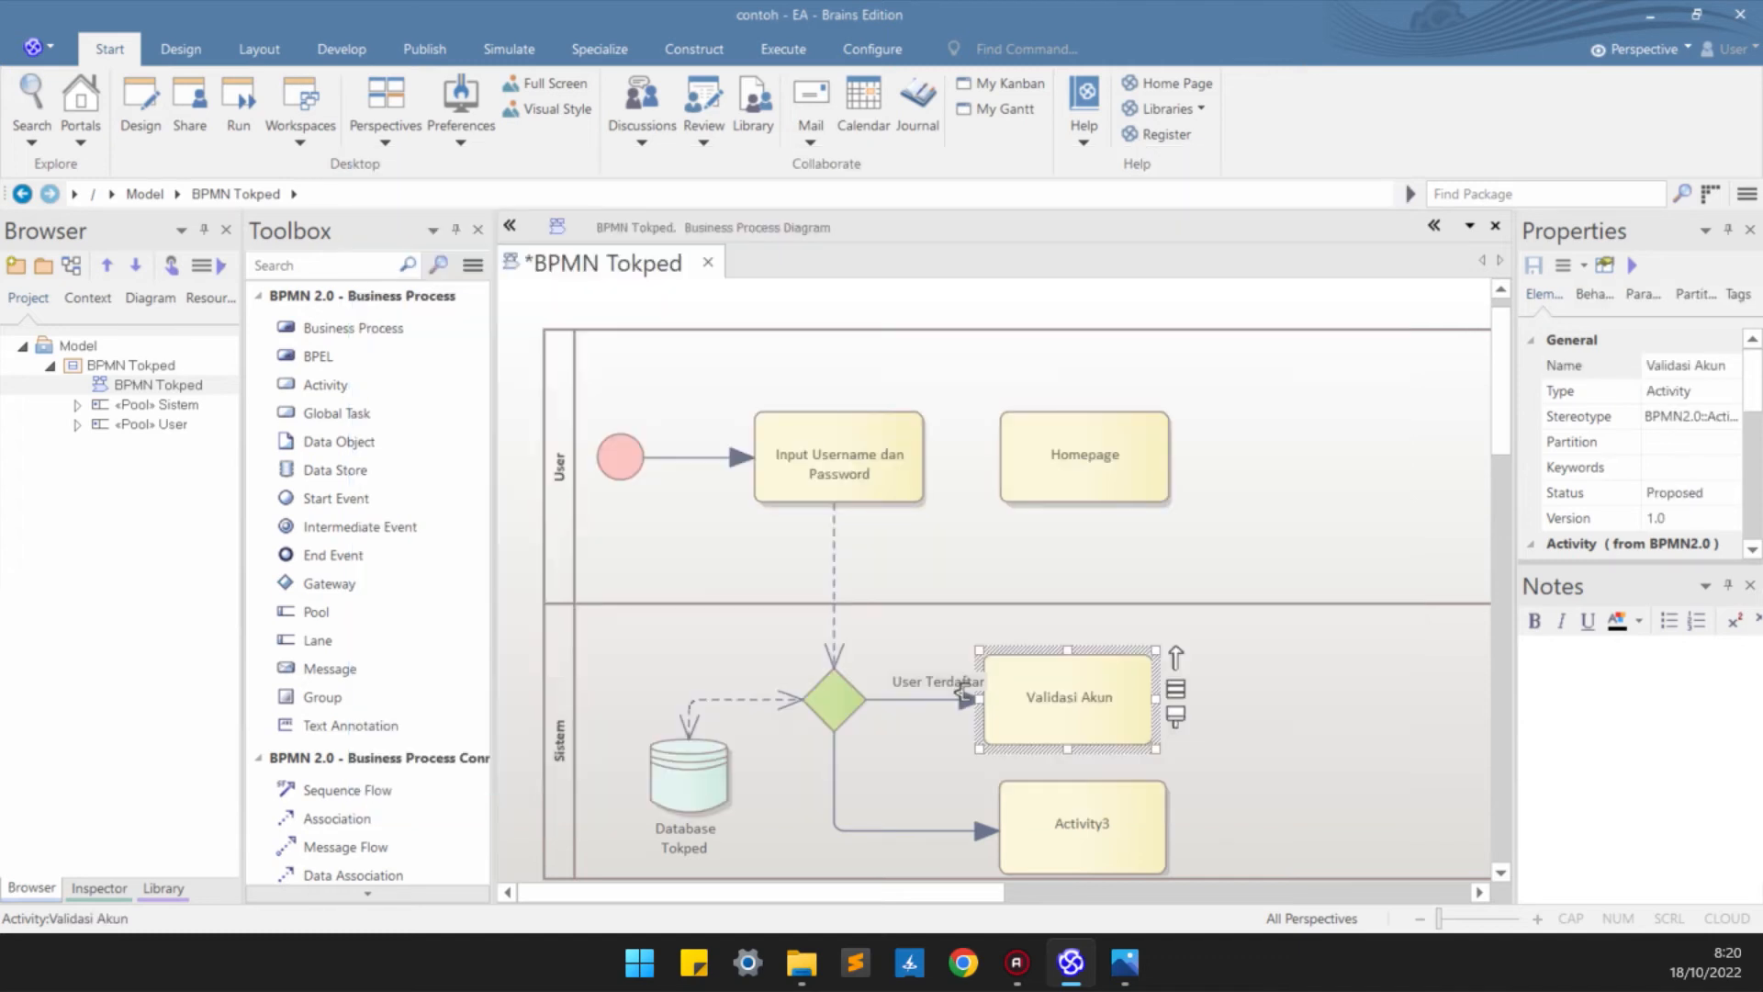
drag(962, 693, 963, 695)
- Try to draw a Sequence Flow from Validasi Akun to Homepage in the User pool
right_click(1096, 695)
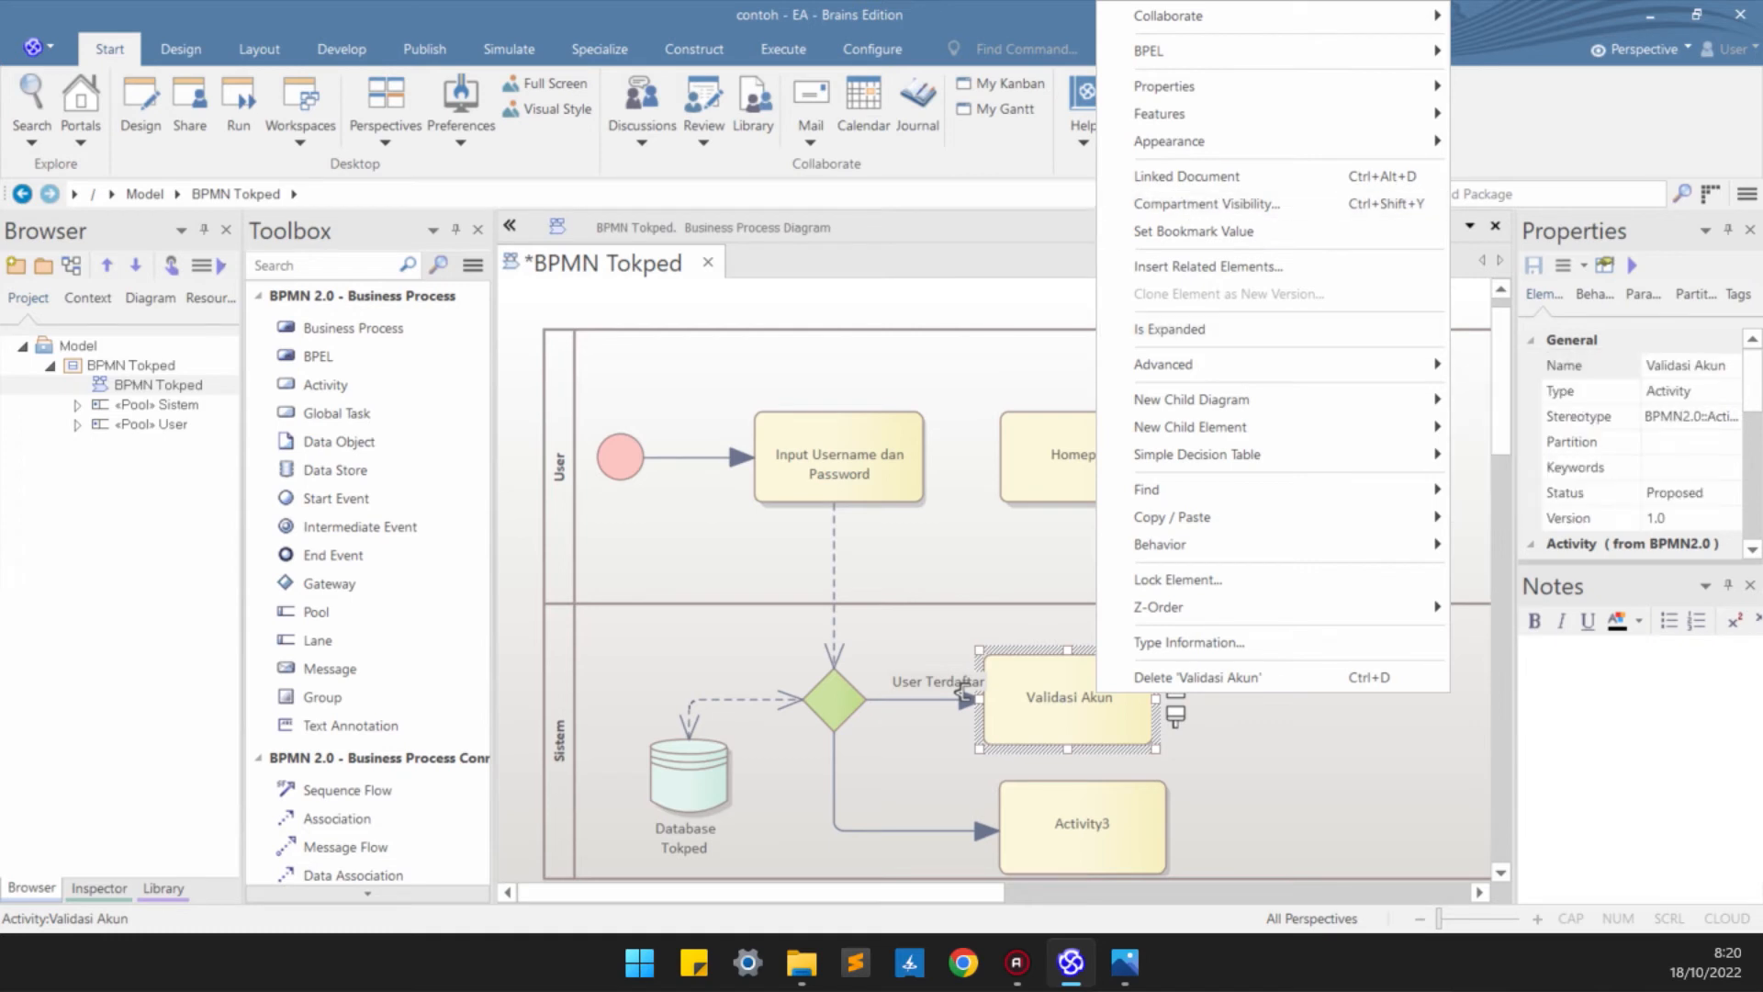
key(Escape)
drag(1177, 657, 1085, 479)
click(1175, 15)
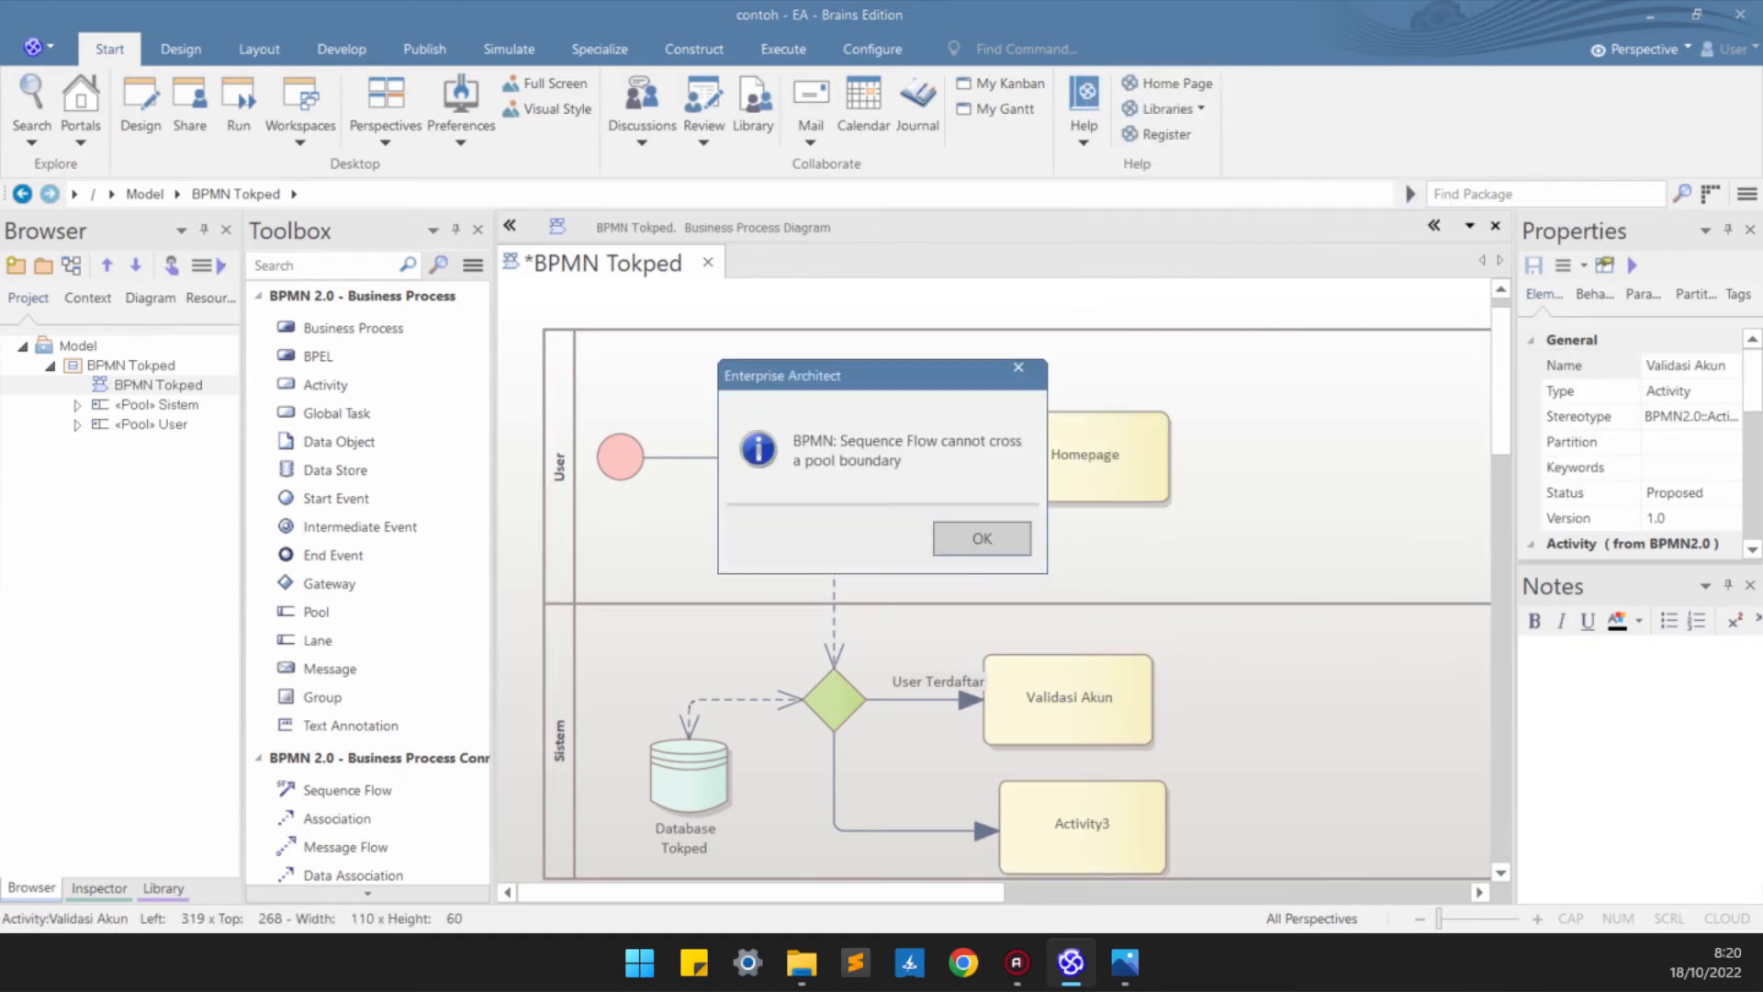
click(981, 538)
right_click(1075, 692)
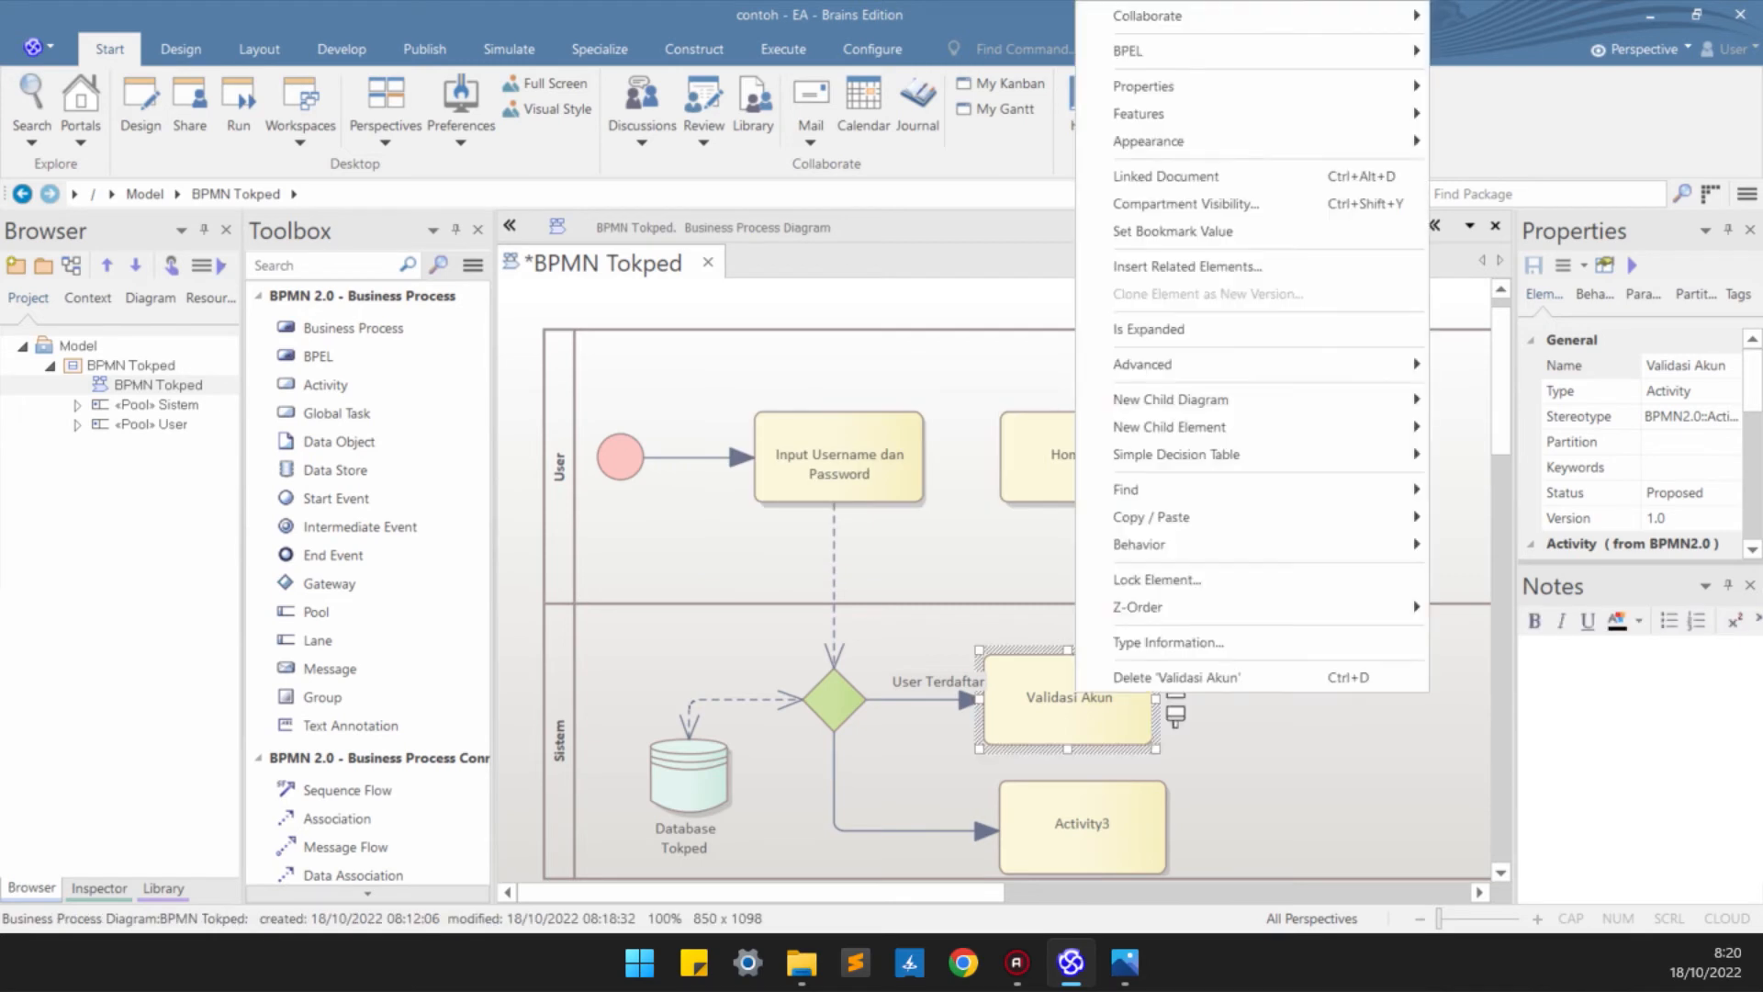
key(Escape)
- Add a Data Association from Validasi Akun to Homepage and line Homepage up directly above Validasi Akun
click(342, 823)
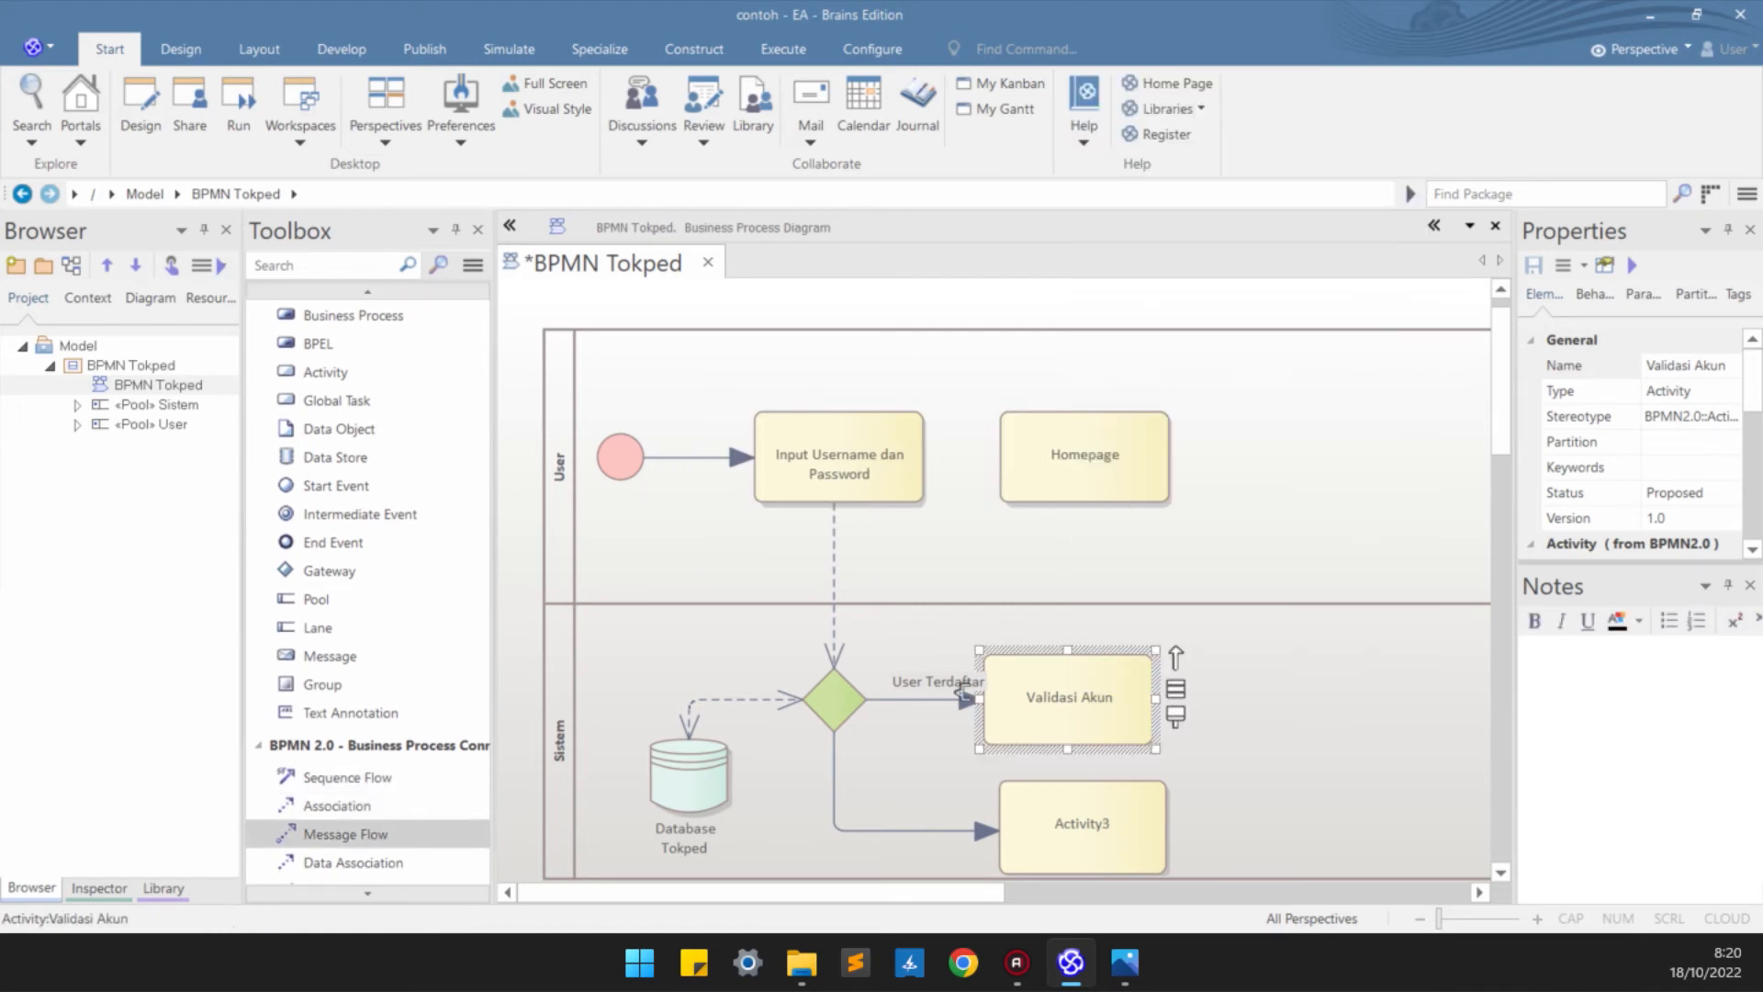
click(353, 863)
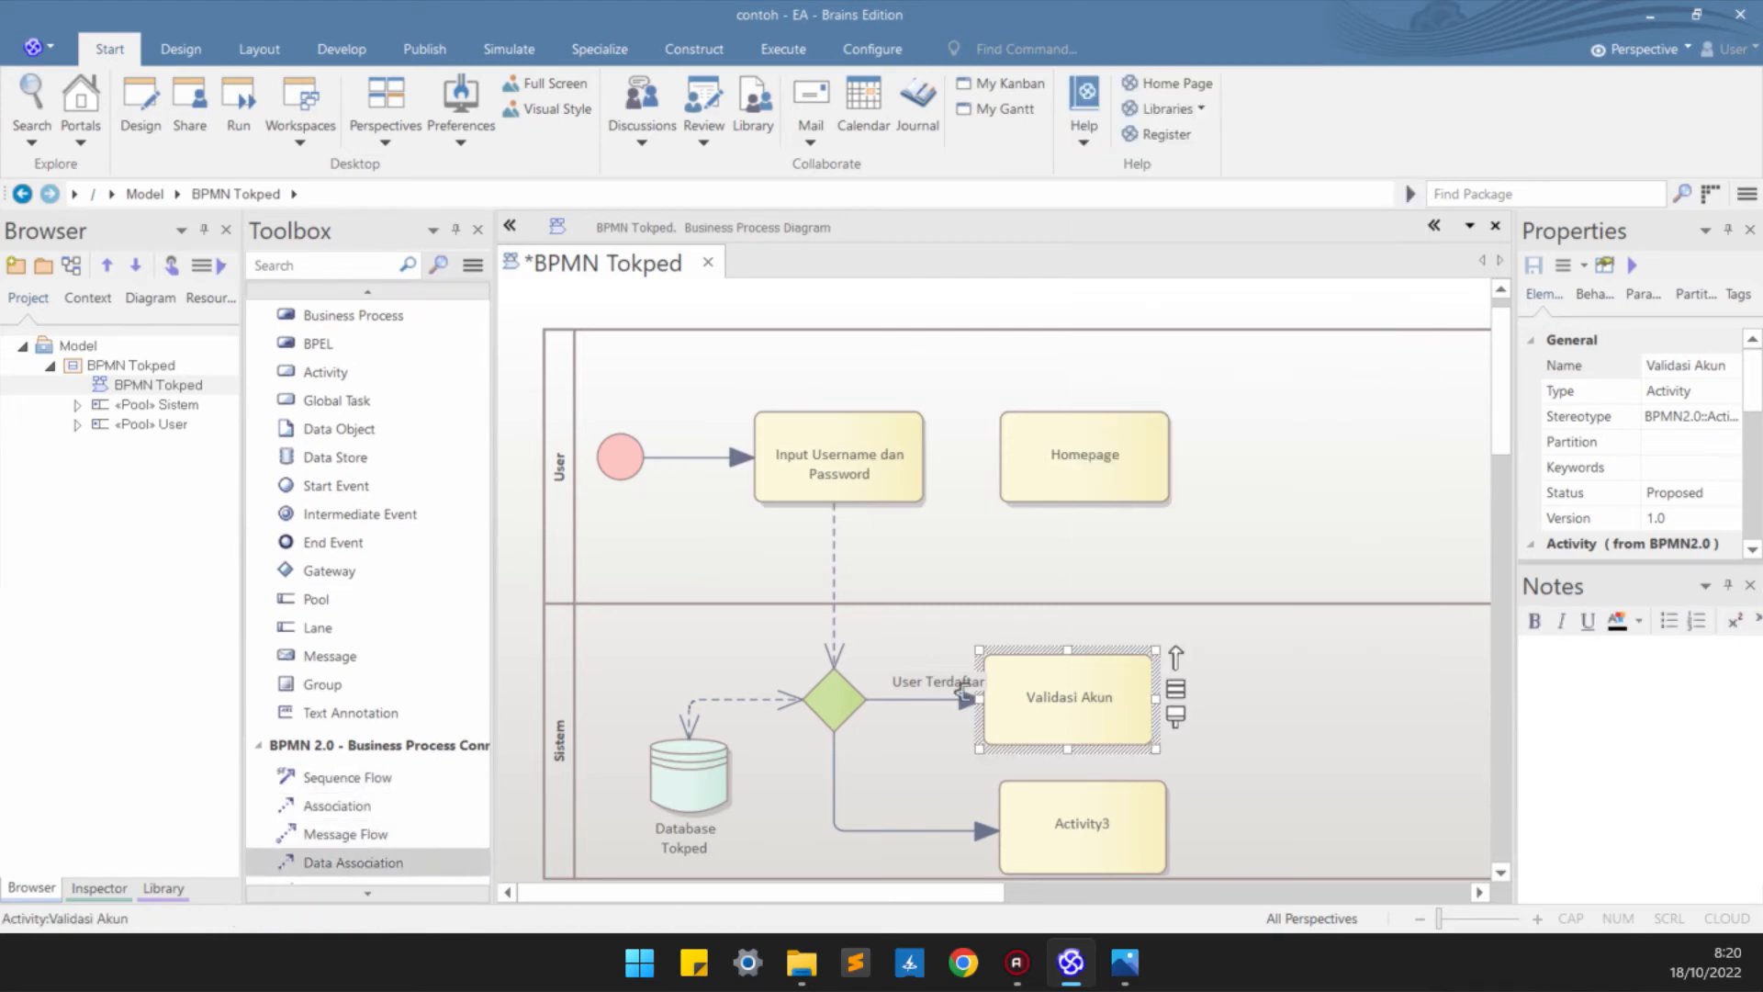
mouse_move(1066, 684)
mouse_down()
mouse_move(1082, 459)
mouse_move(1094, 473)
mouse_up()
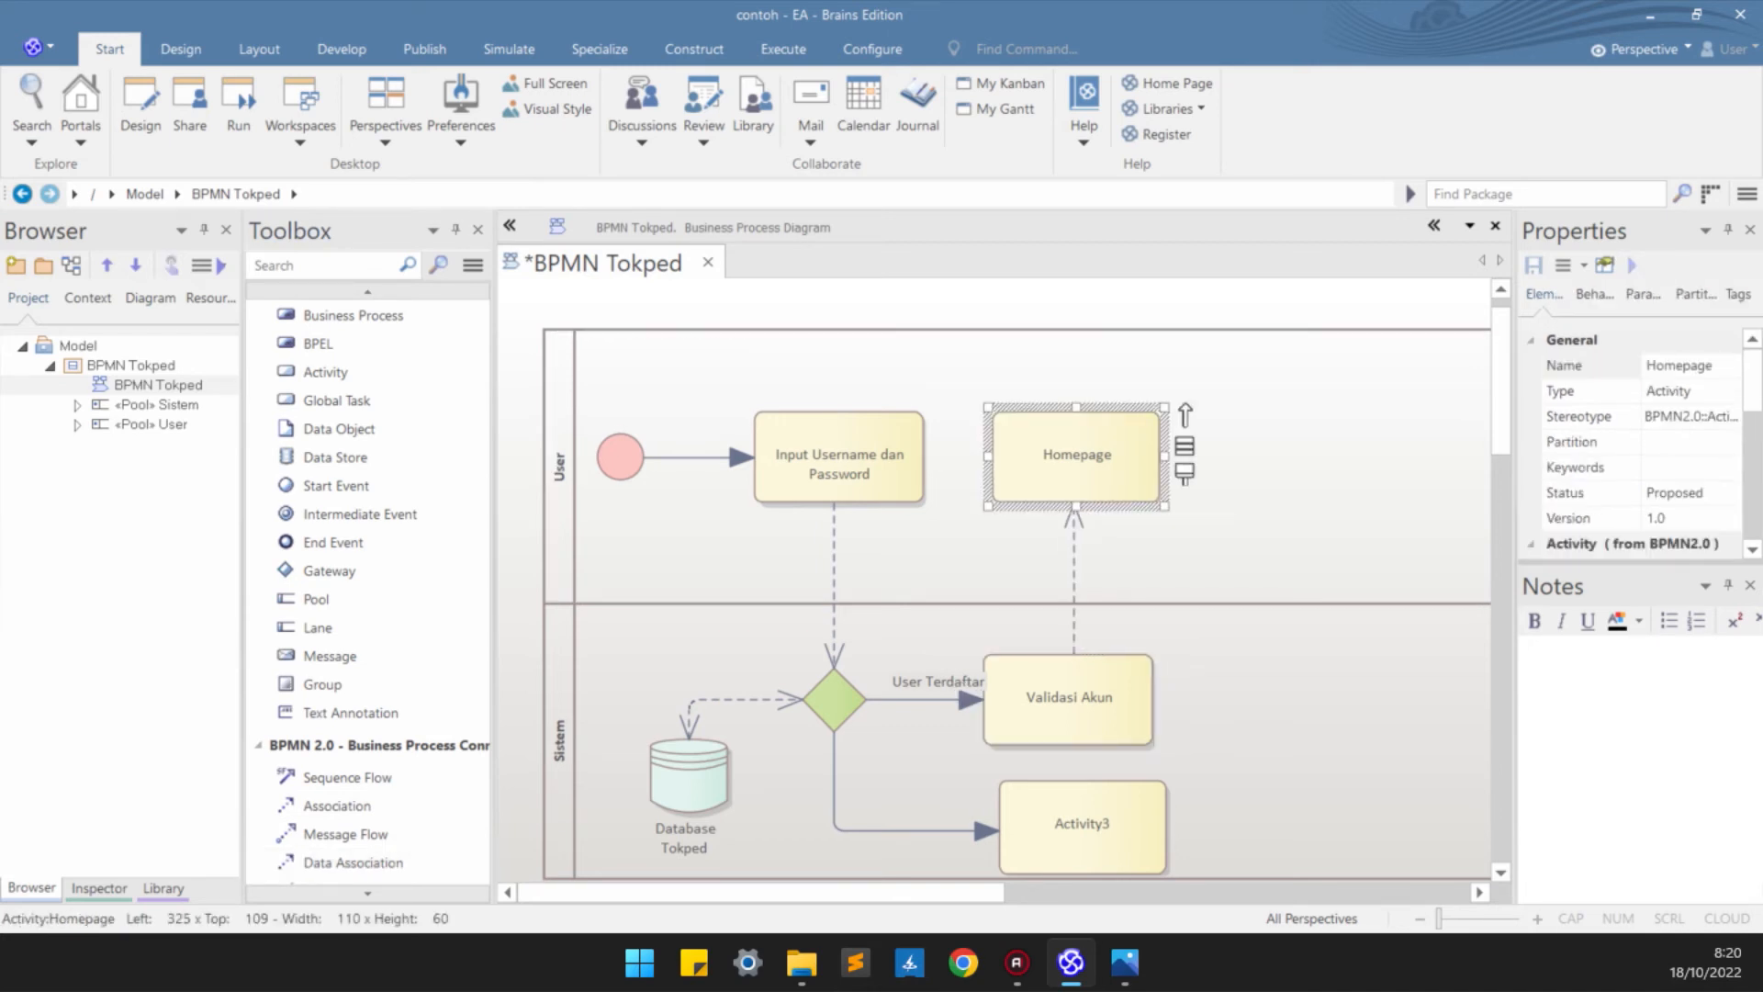
click(1019, 553)
- Rename Activity3 "Buat Akun Baru" and move it closer to the gateway and slightly higher, below Validasi Akun
scroll(1019, 553, down, 2)
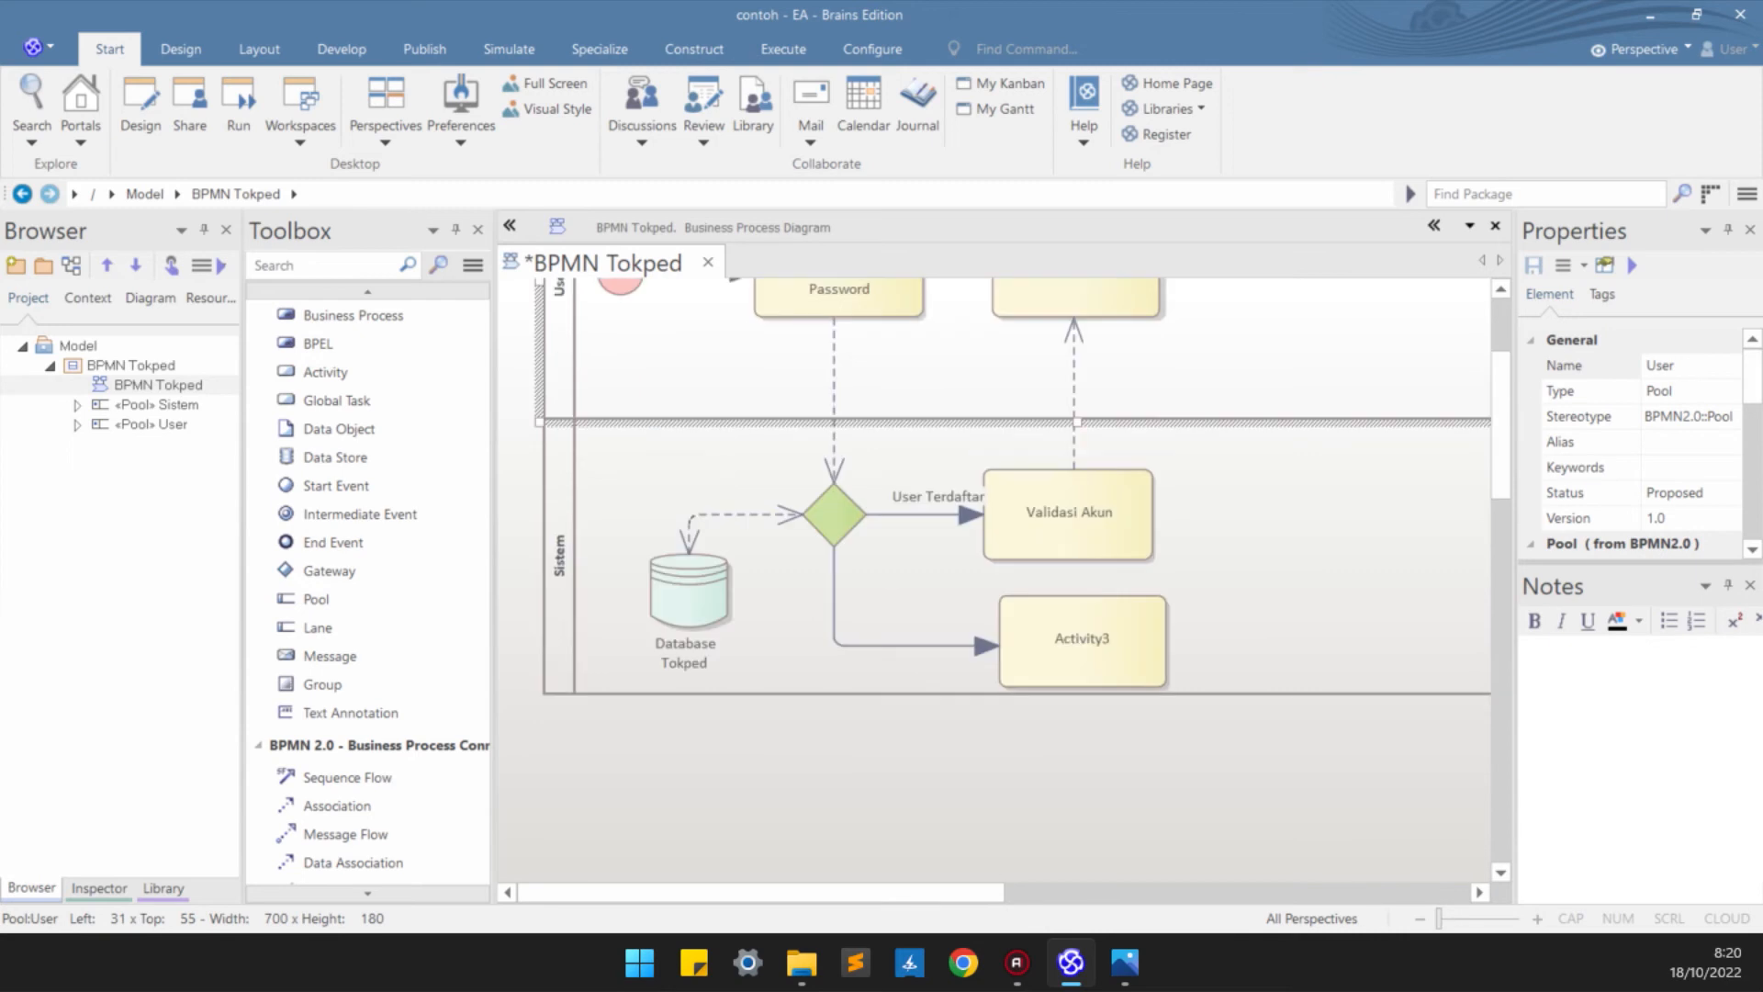
drag(1081, 642, 1067, 642)
double_click(1067, 642)
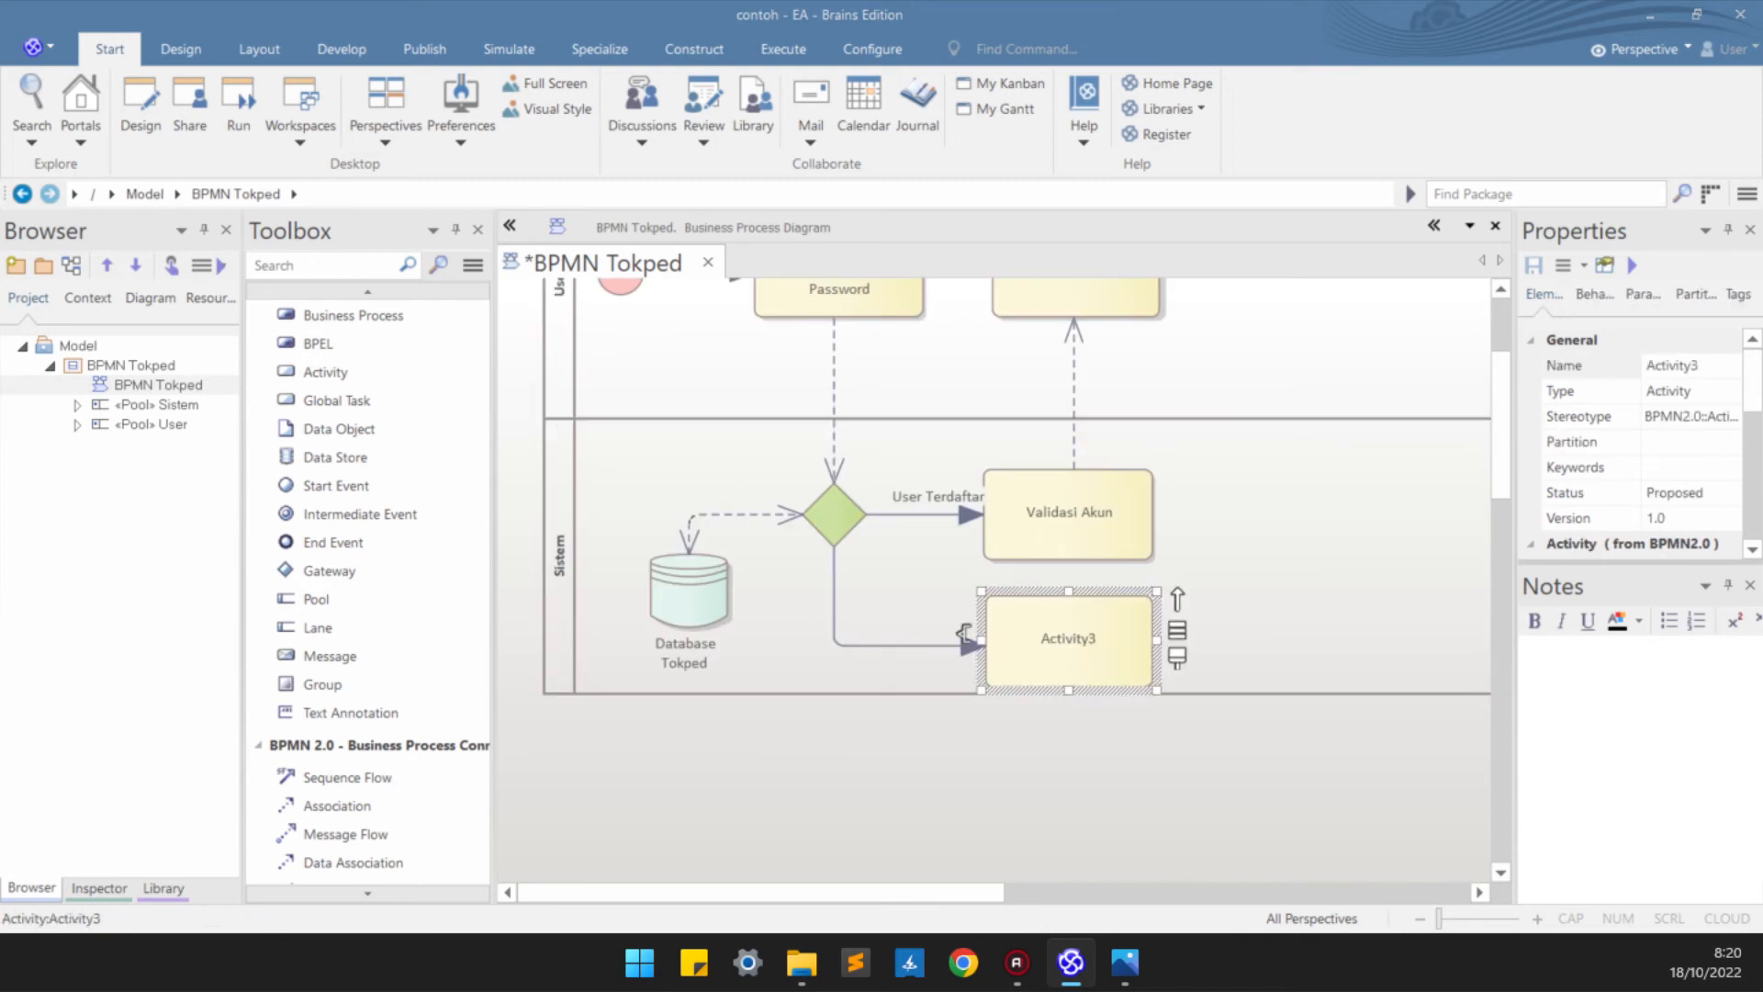
key(ctrl+a)
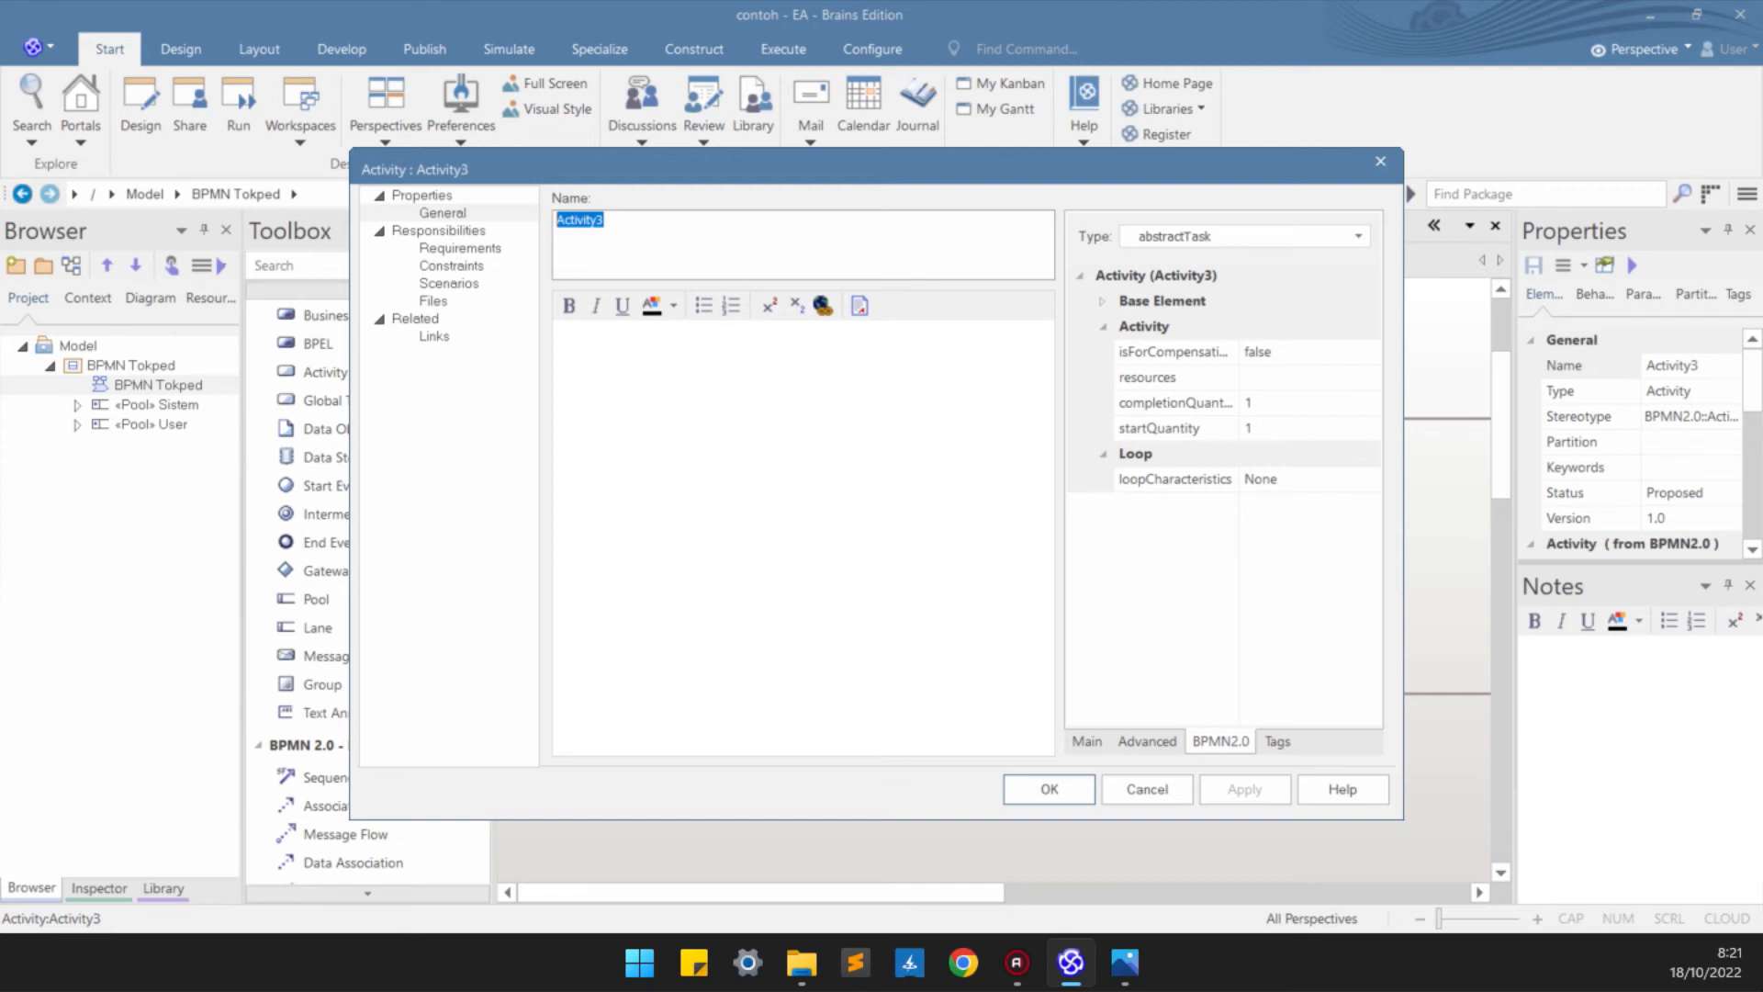
text(Buat Akun Baru)
key(Return)
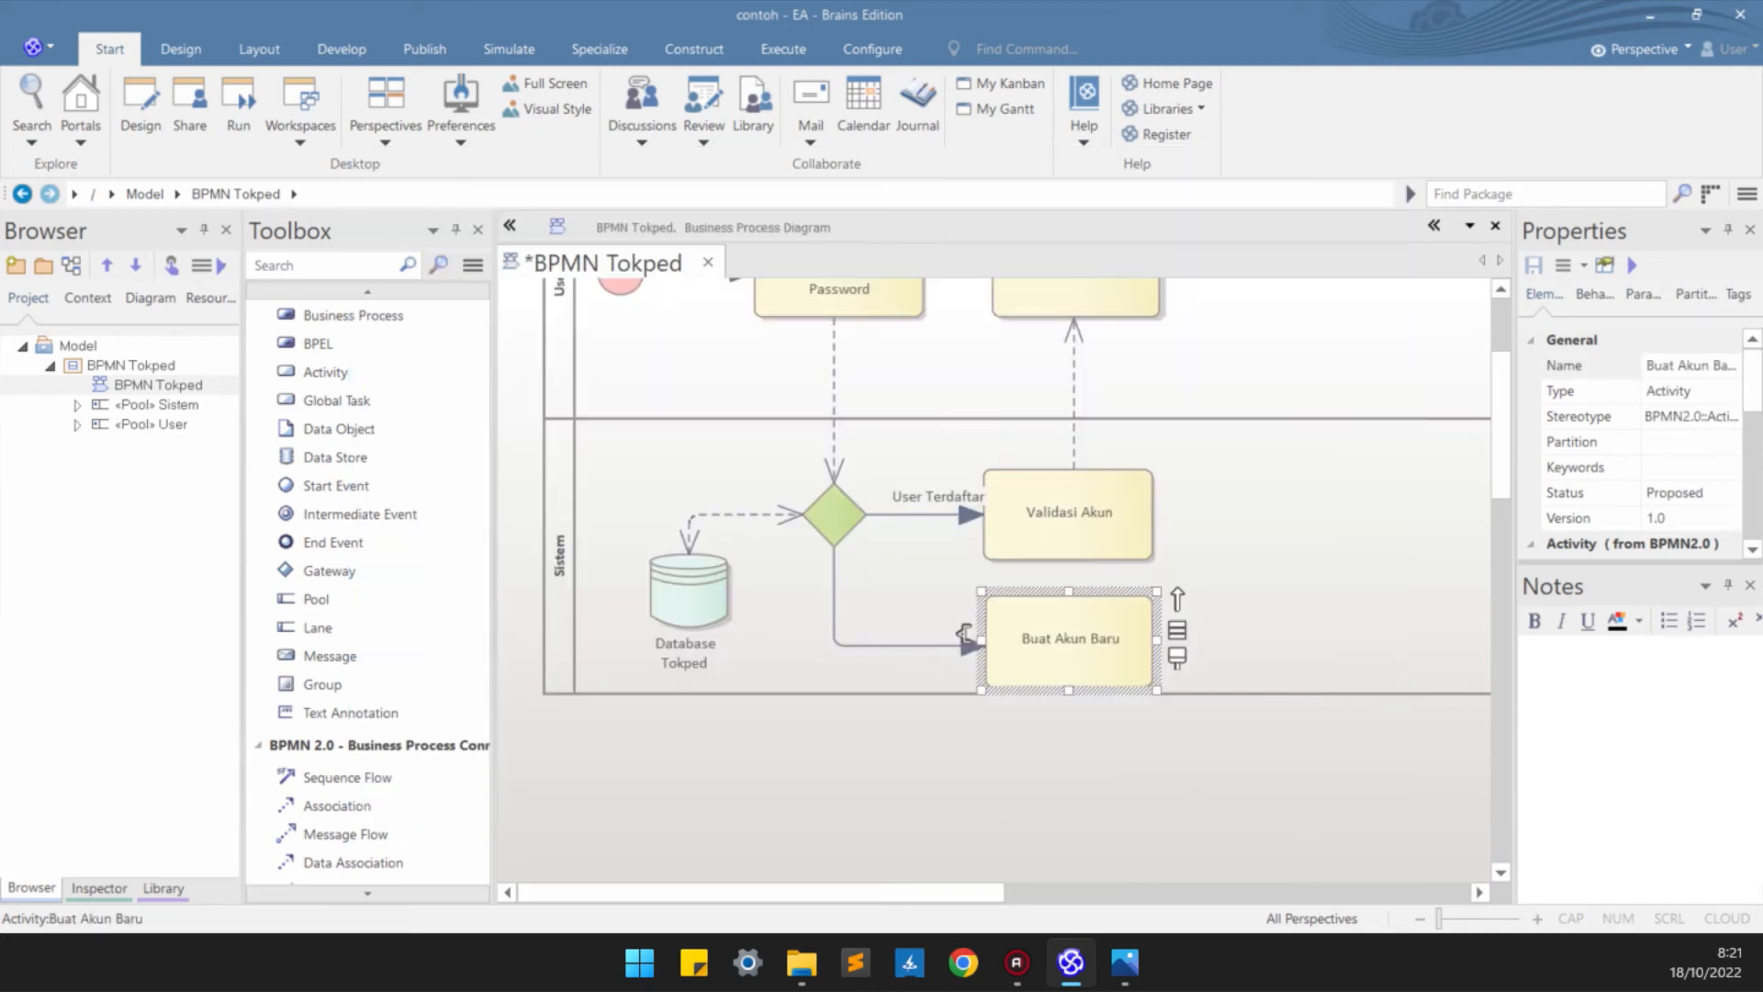
drag(1069, 658, 1018, 648)
- Rename the Sistem pool "User Tidak Terdaftar"
click(1212, 624)
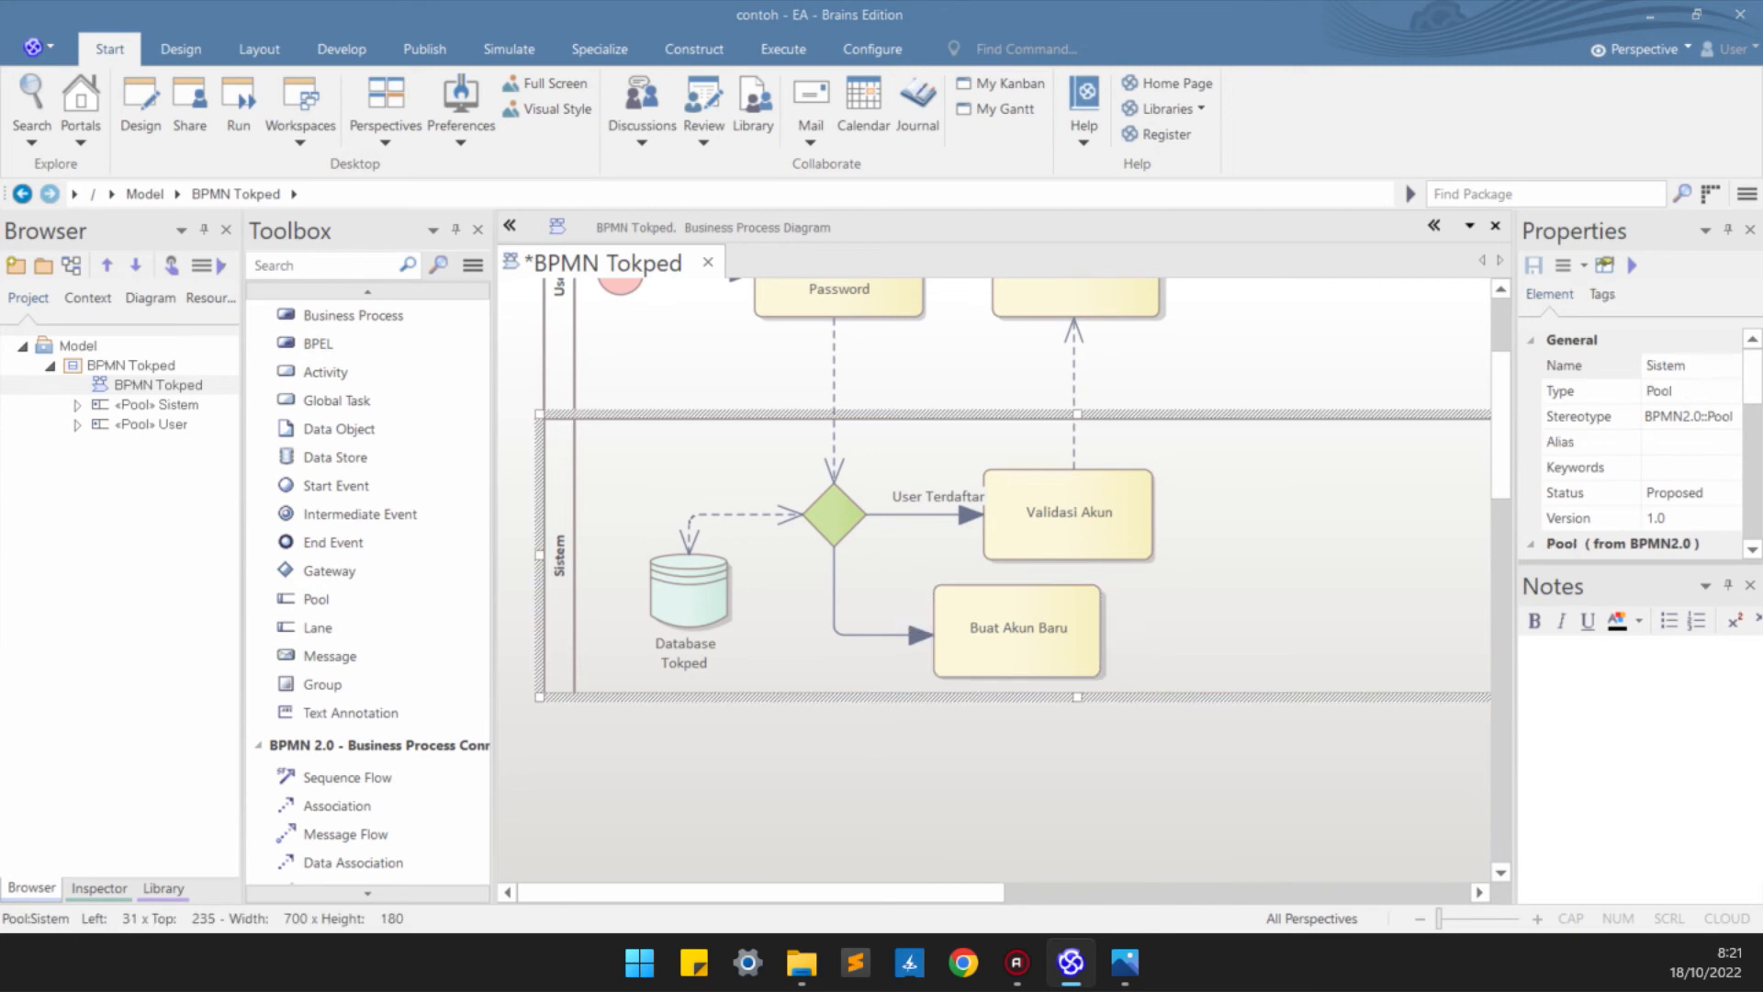
double_click(1213, 625)
double_click(577, 220)
text(U)
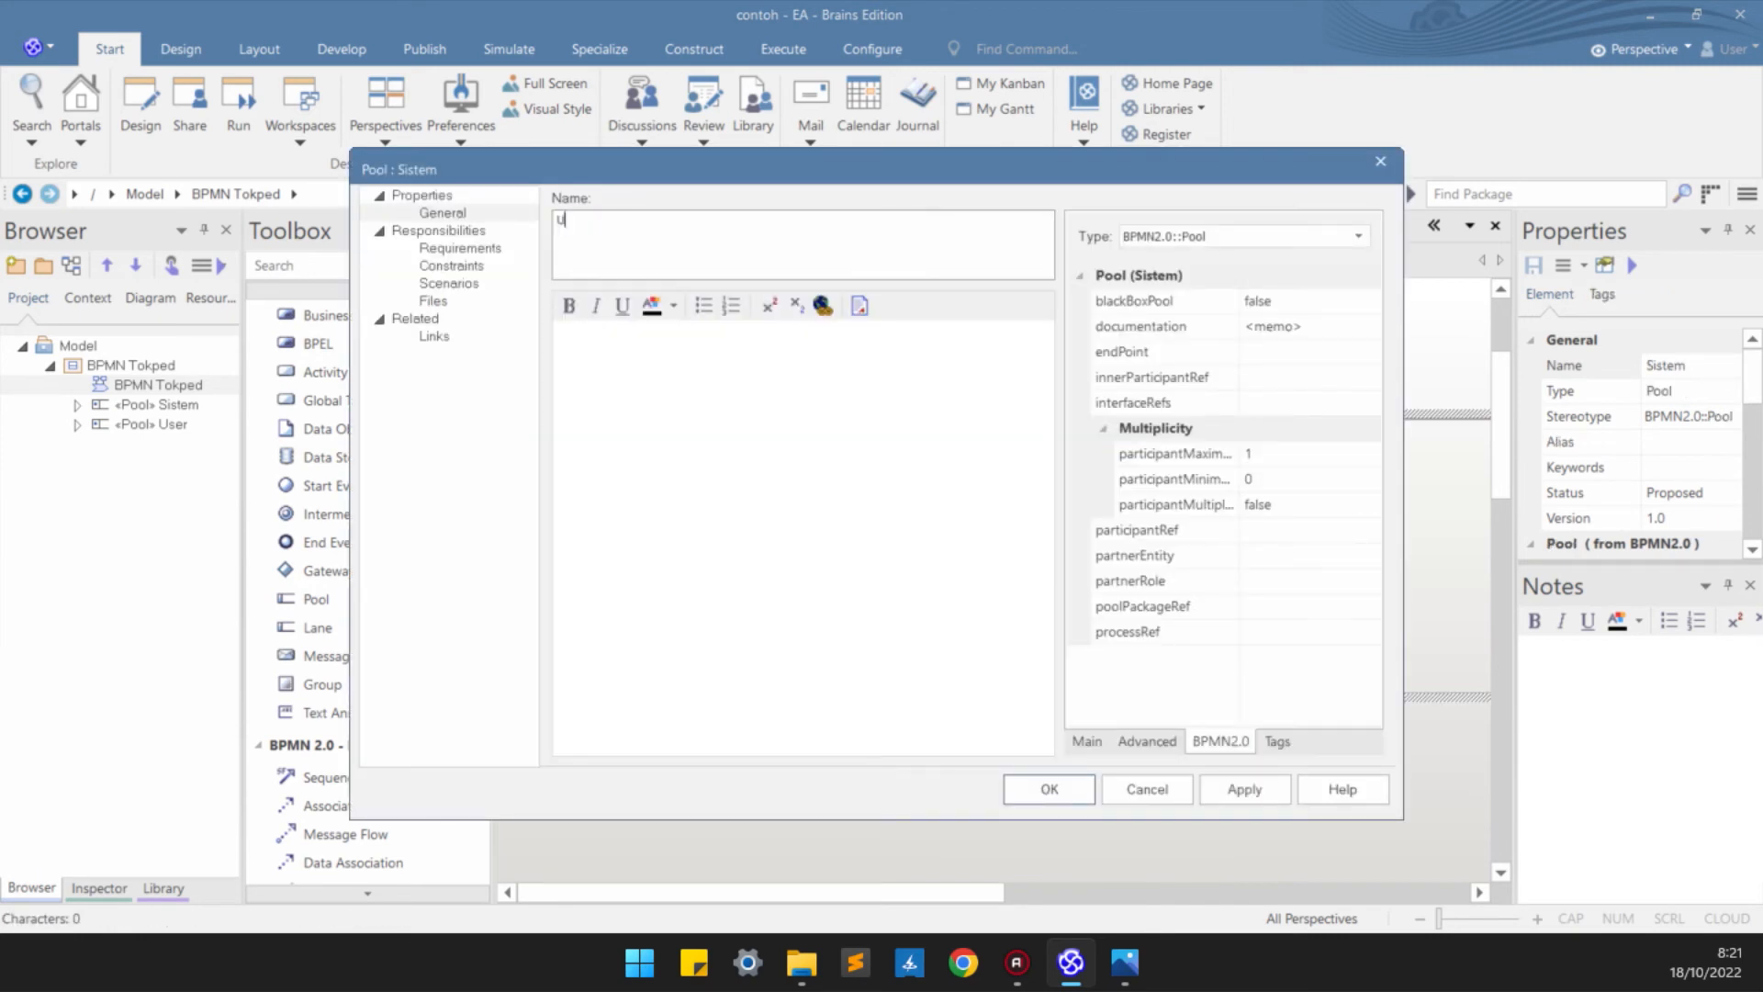
text(ser Tidak Terdaftar)
key(Return)
- Name the Sequence Flow from the gateway to Buat Akun Baru "User Tidak Terdaftar" and move that activity away so the label fits
click(880, 634)
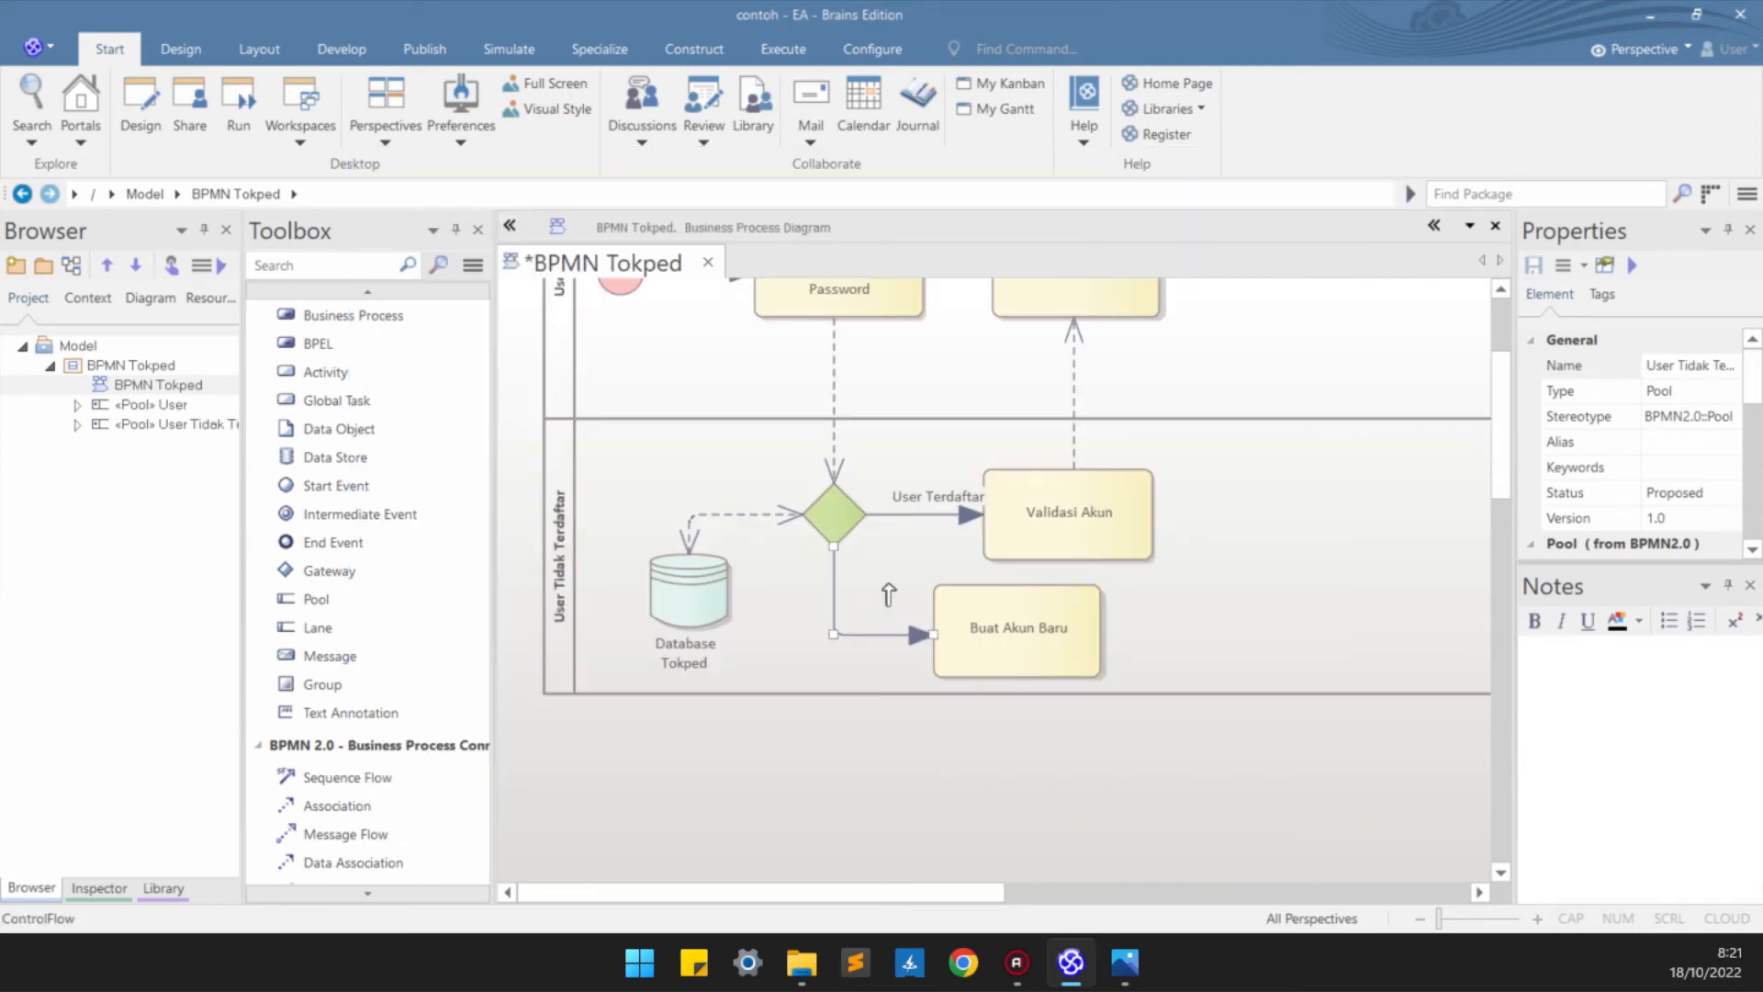
drag(1010, 634, 1146, 634)
click(889, 590)
double_click(889, 634)
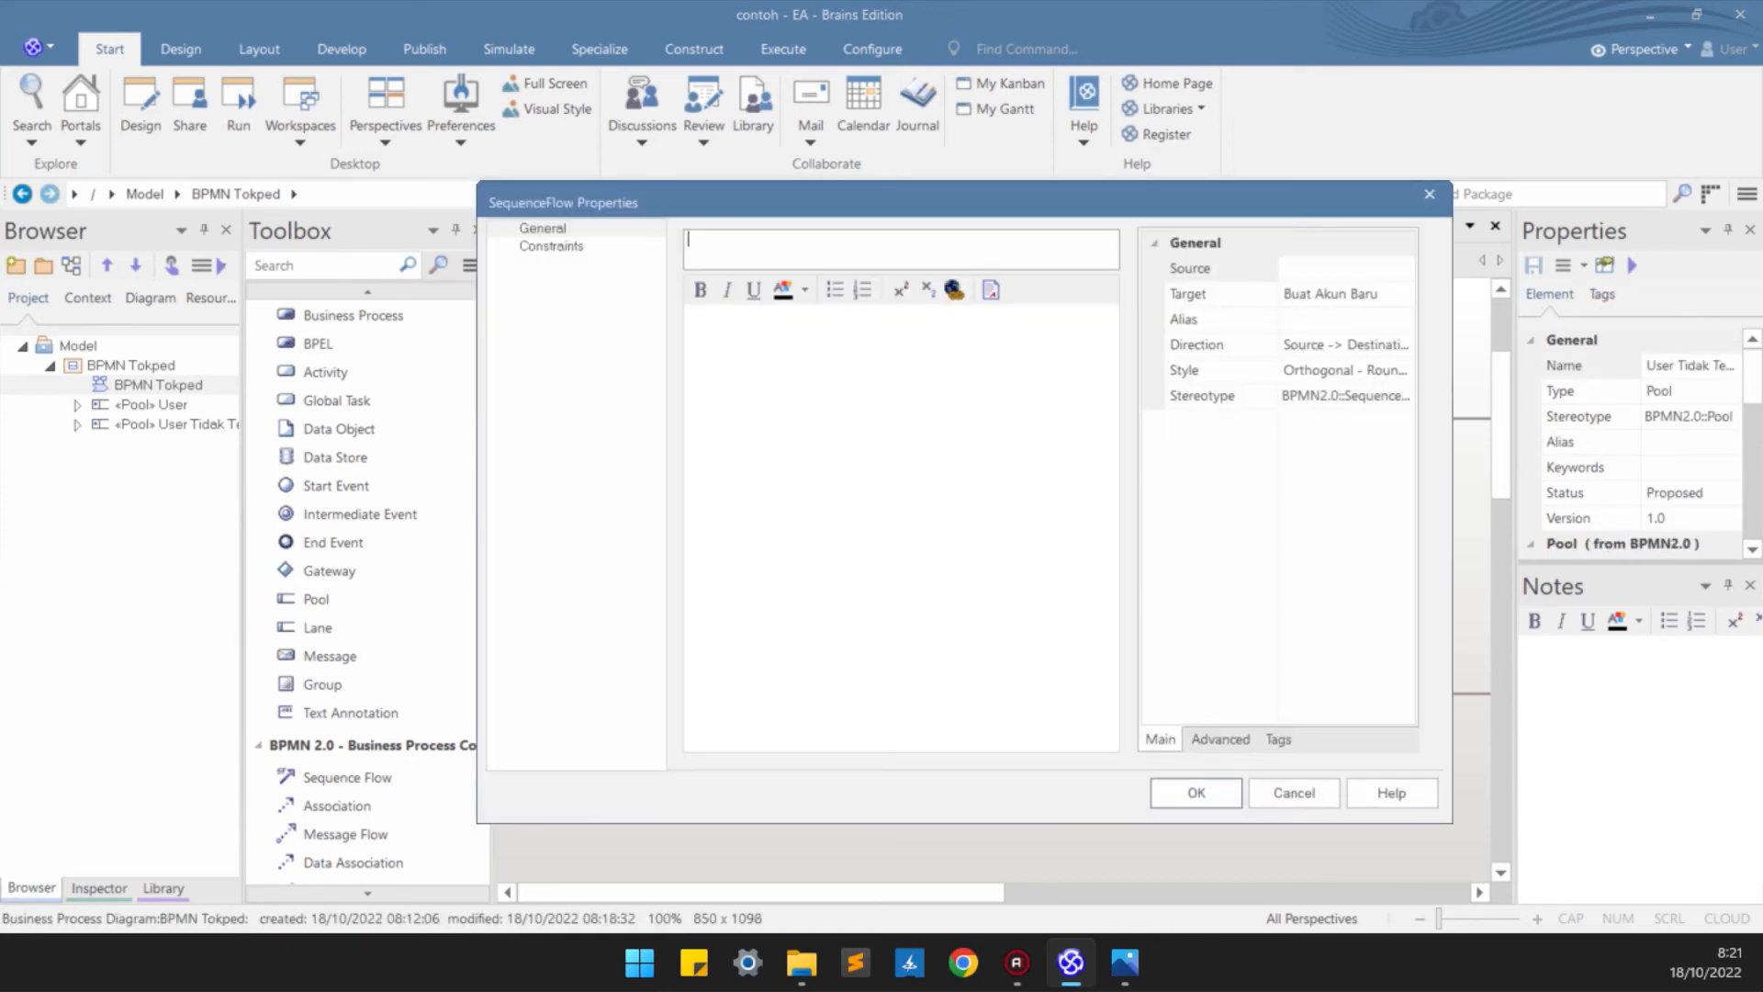
text(User Tidak TerdaFTAR)
key(BackSpace)
key(BackSpace)
key(BackSpace)
key(BackSpace)
text(ftar)
key(Return)
drag(1154, 630, 1103, 630)
click(1286, 588)
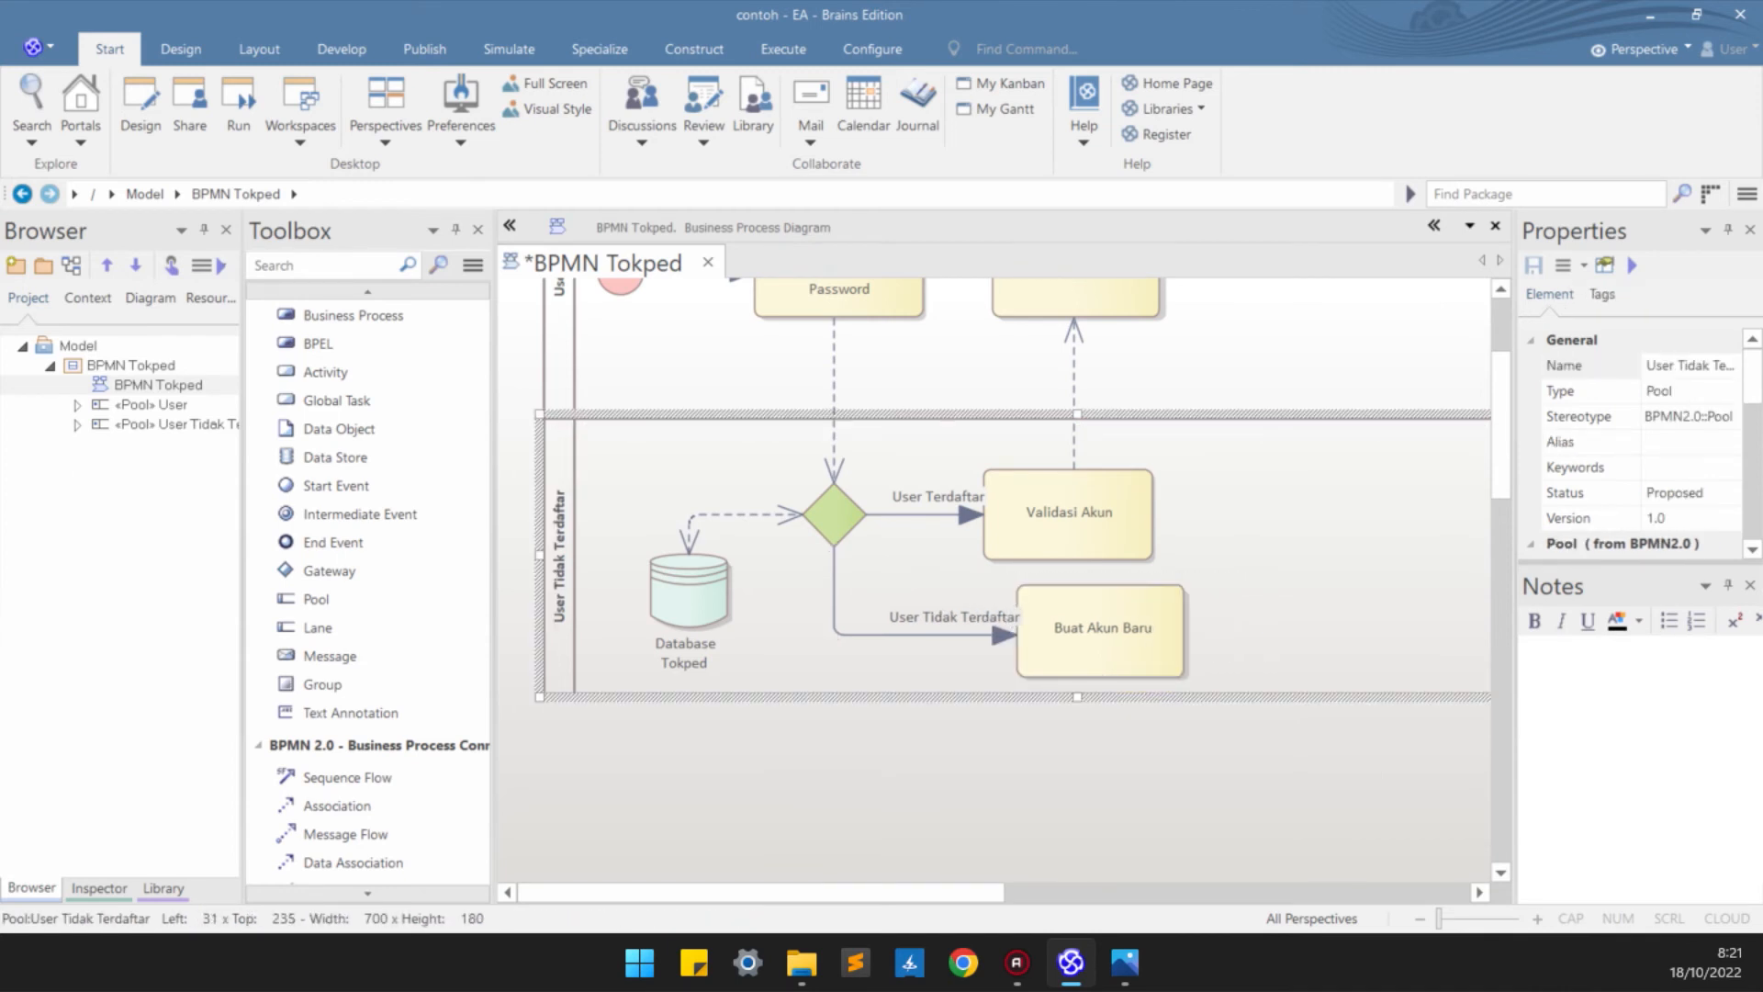
drag(827, 893, 961, 893)
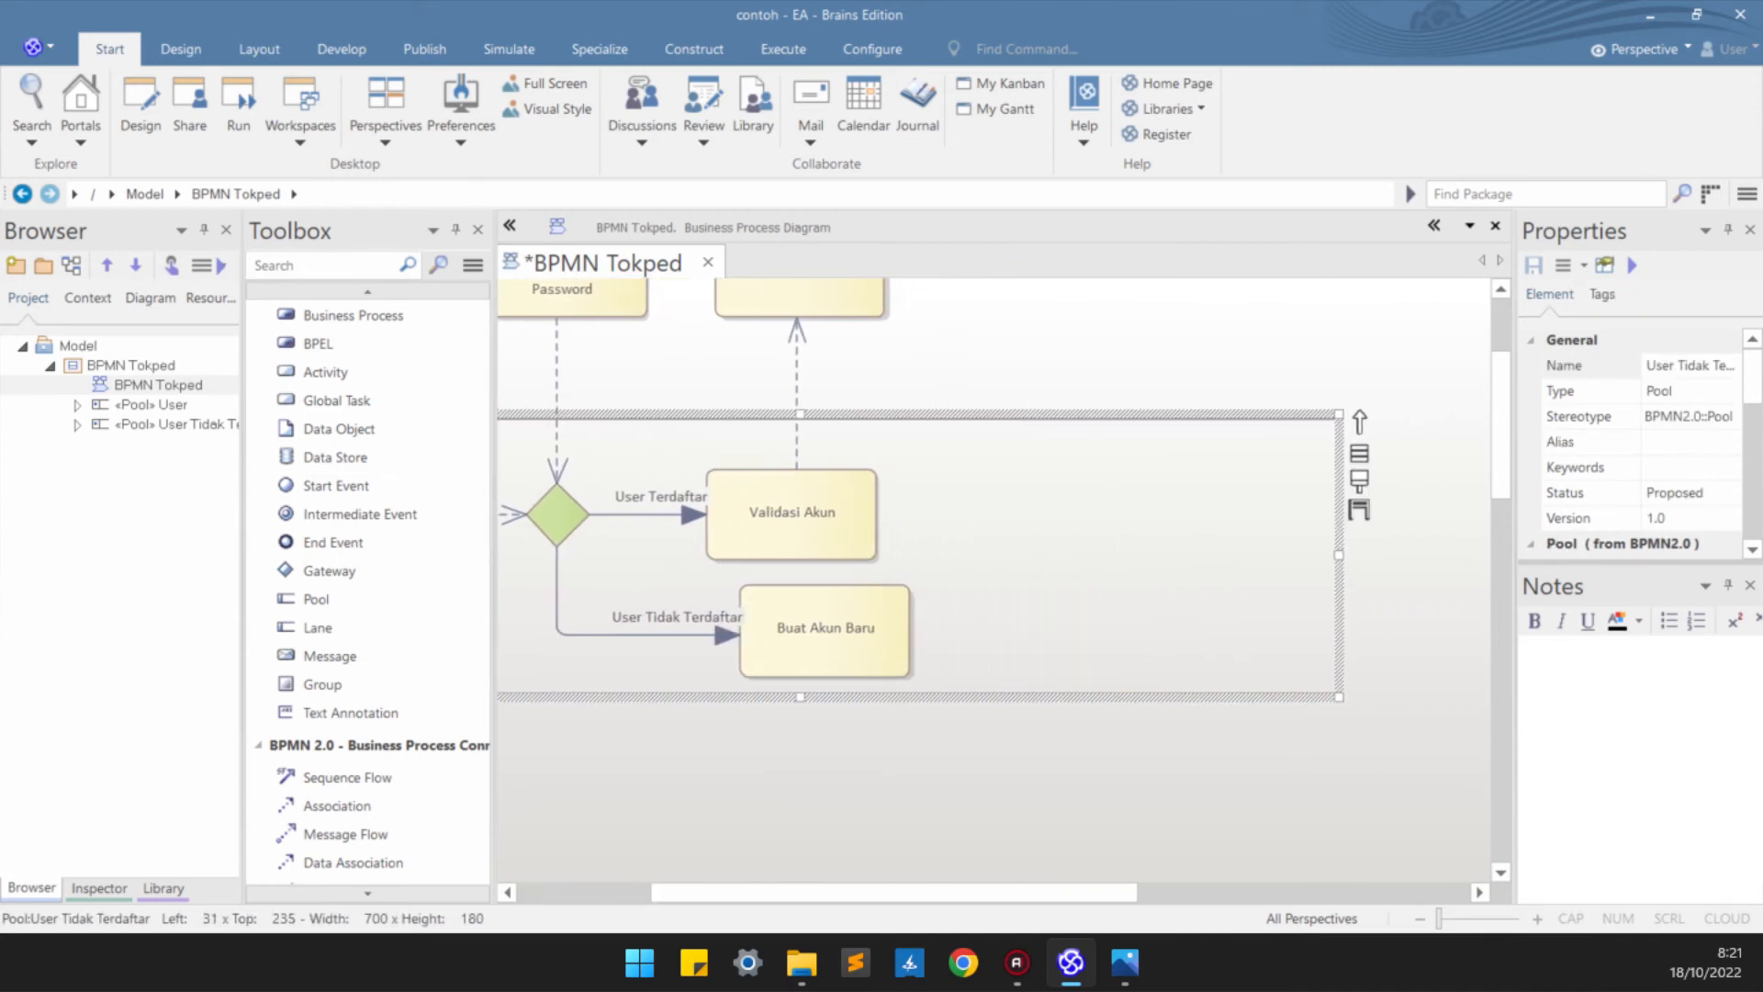
- Add an Activity named "Registrasi" beside Buat Akun Baru in the User Tidak Terdaftar pool, spaced slightly away from it
drag(325, 372, 1033, 613)
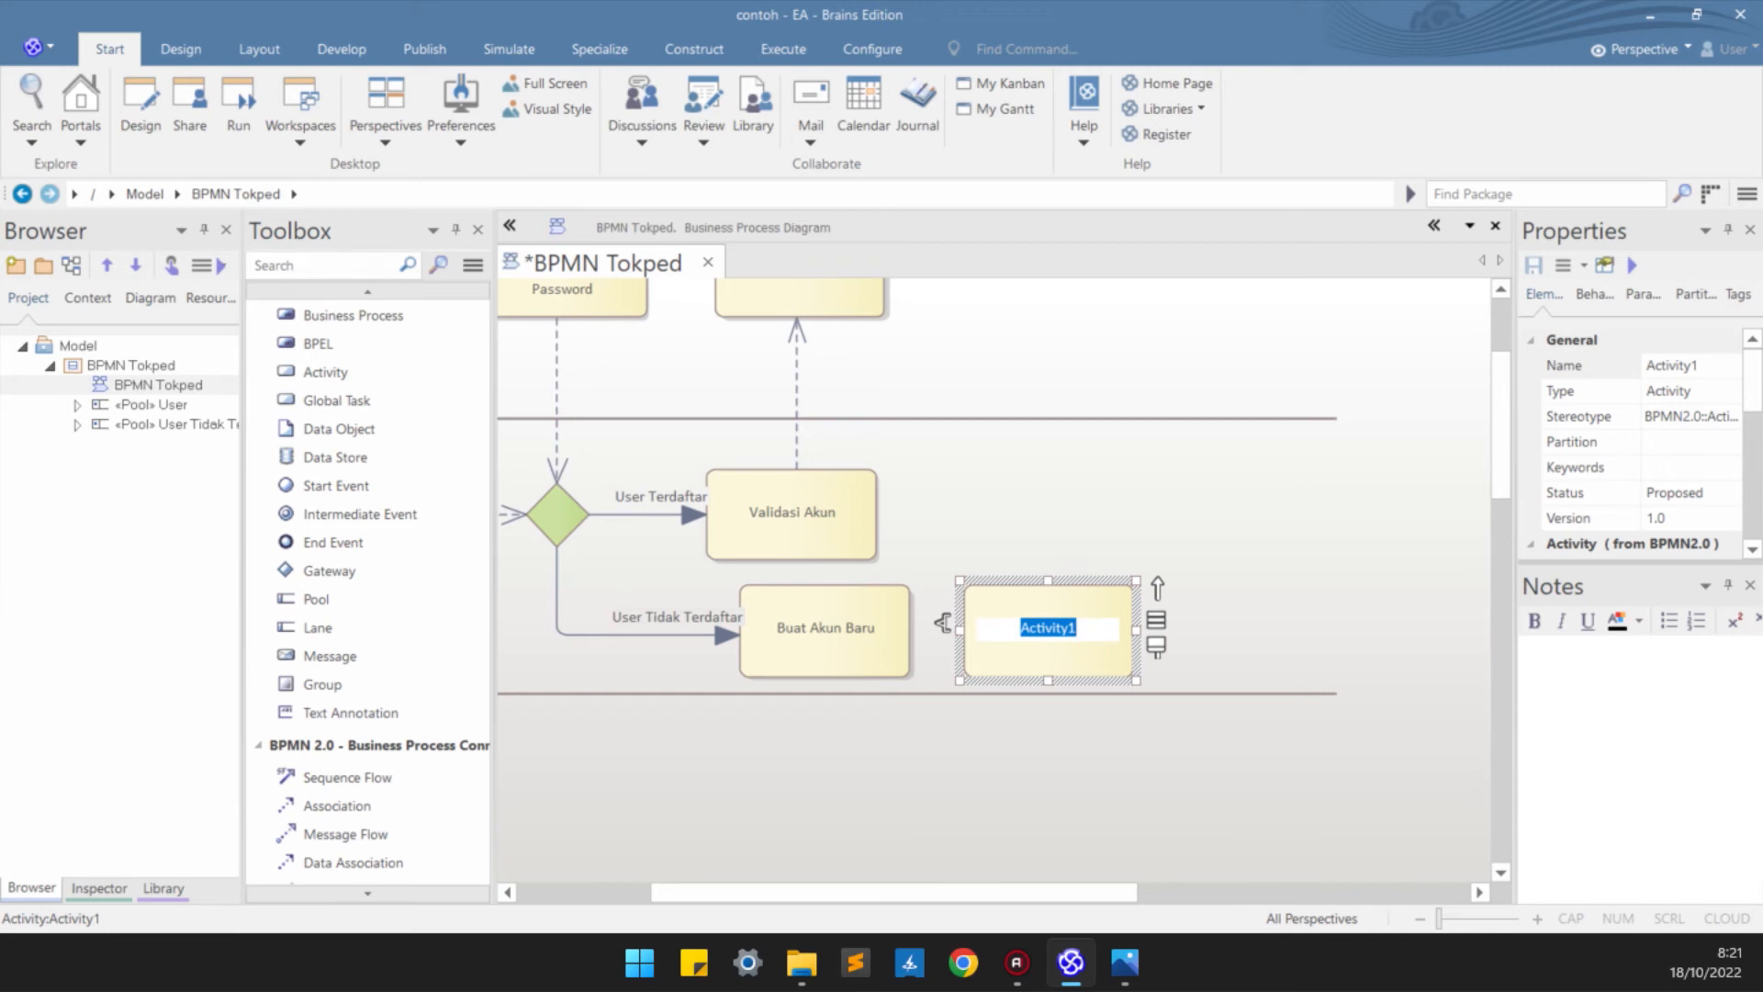
text(Registrasi)
key(Return)
mouse_move(1051, 629)
mouse_down()
mouse_move(1052, 612)
mouse_move(1076, 629)
mouse_up()
scroll(1053, 629, up, 2)
scroll(1053, 629, down, 2)
scroll(1076, 629, up, 2)
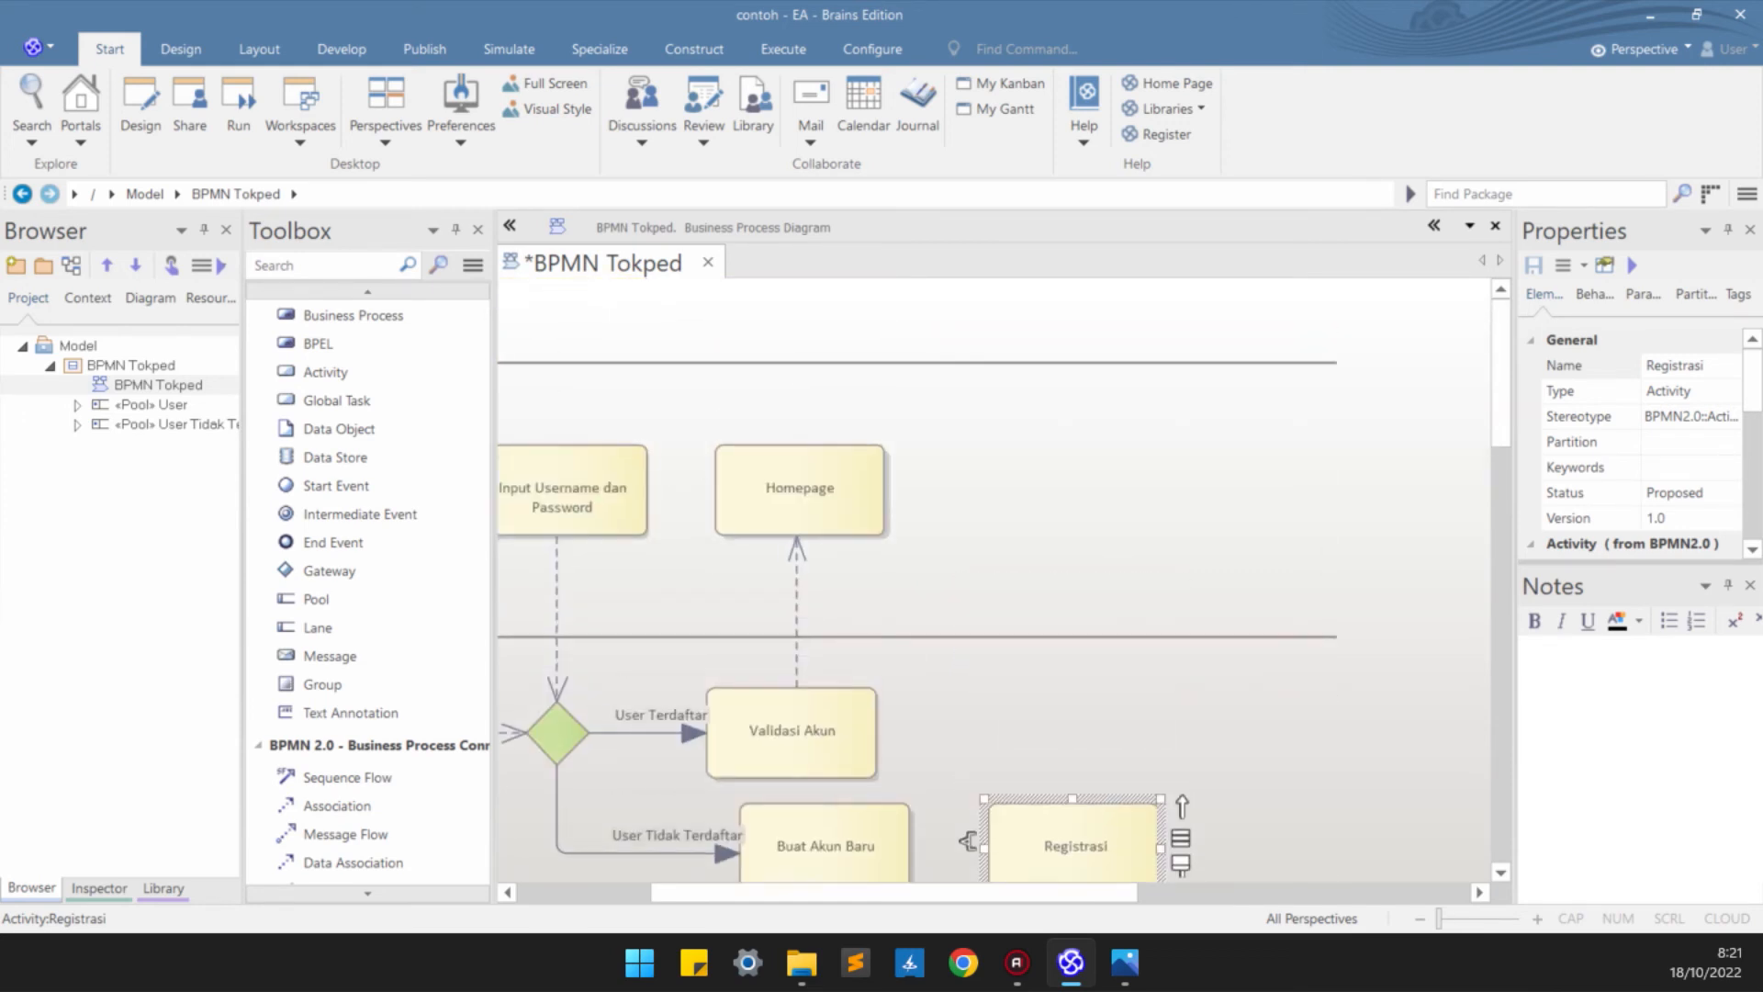
scroll(1076, 629, down, 3)
scroll(1076, 629, up, 3)
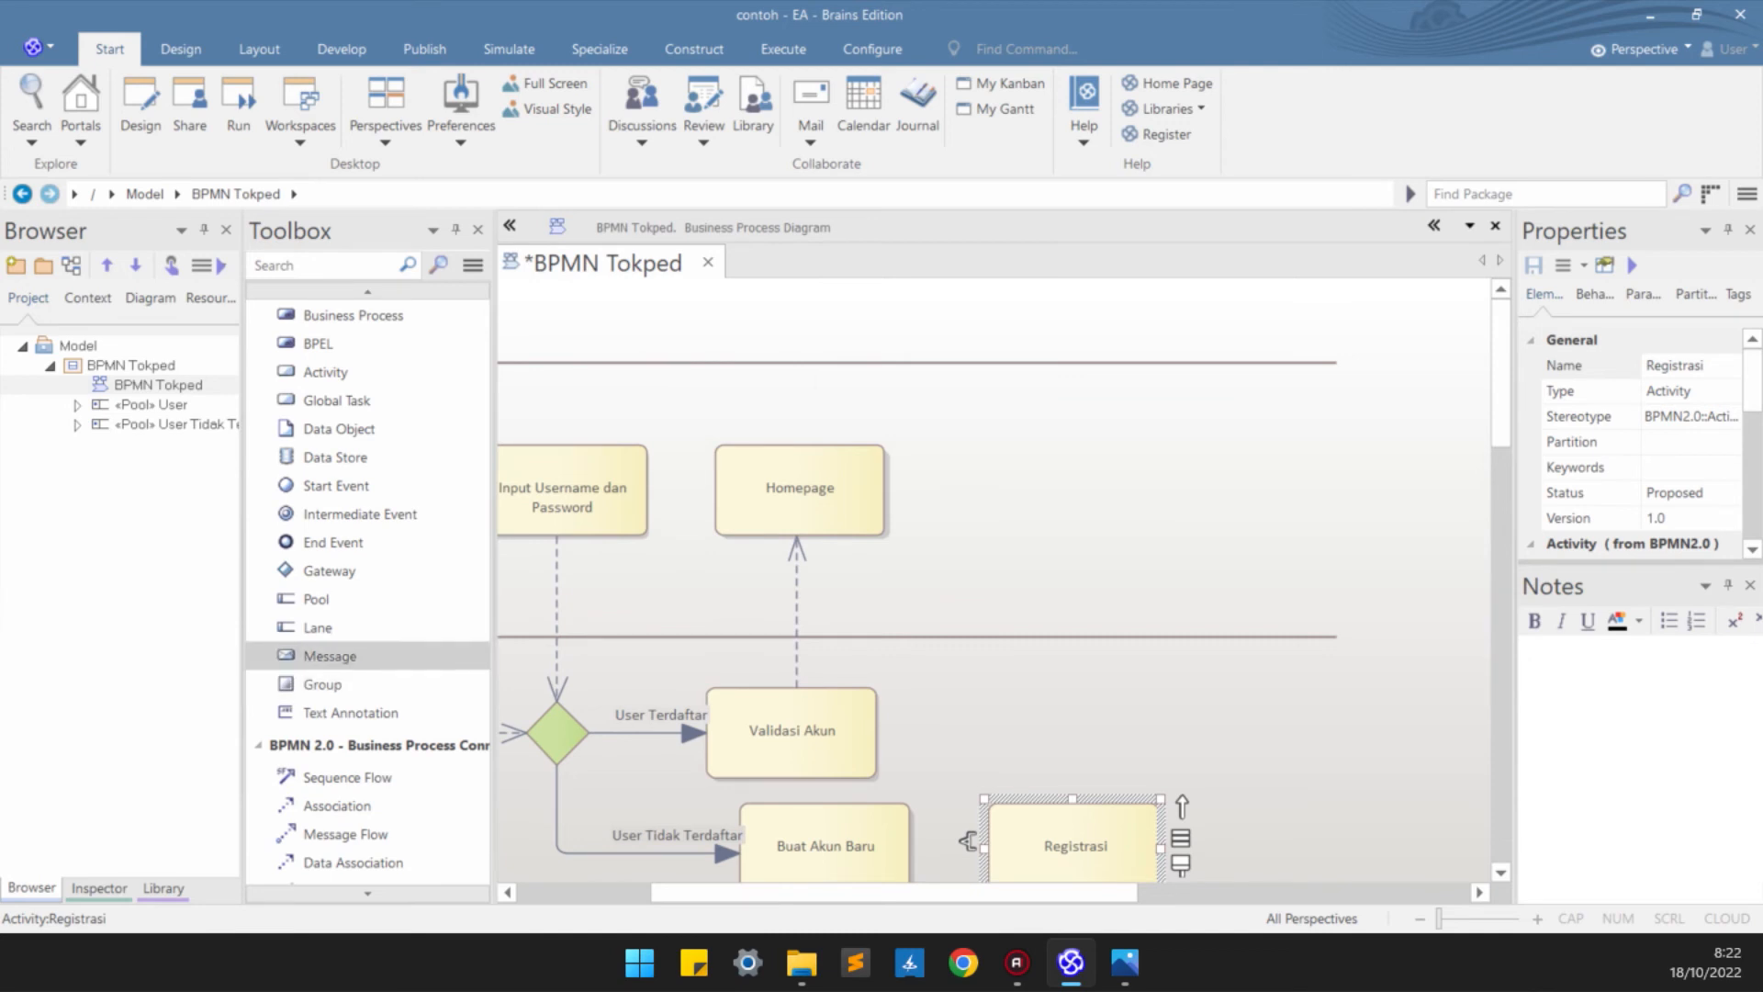
- Connect Buat Akun Baru to Registrasi with a Sequence Flow and nudge Registrasi slightly so the two line up
scroll(368, 657, down, 1)
scroll(919, 551, down, 3)
click(825, 479)
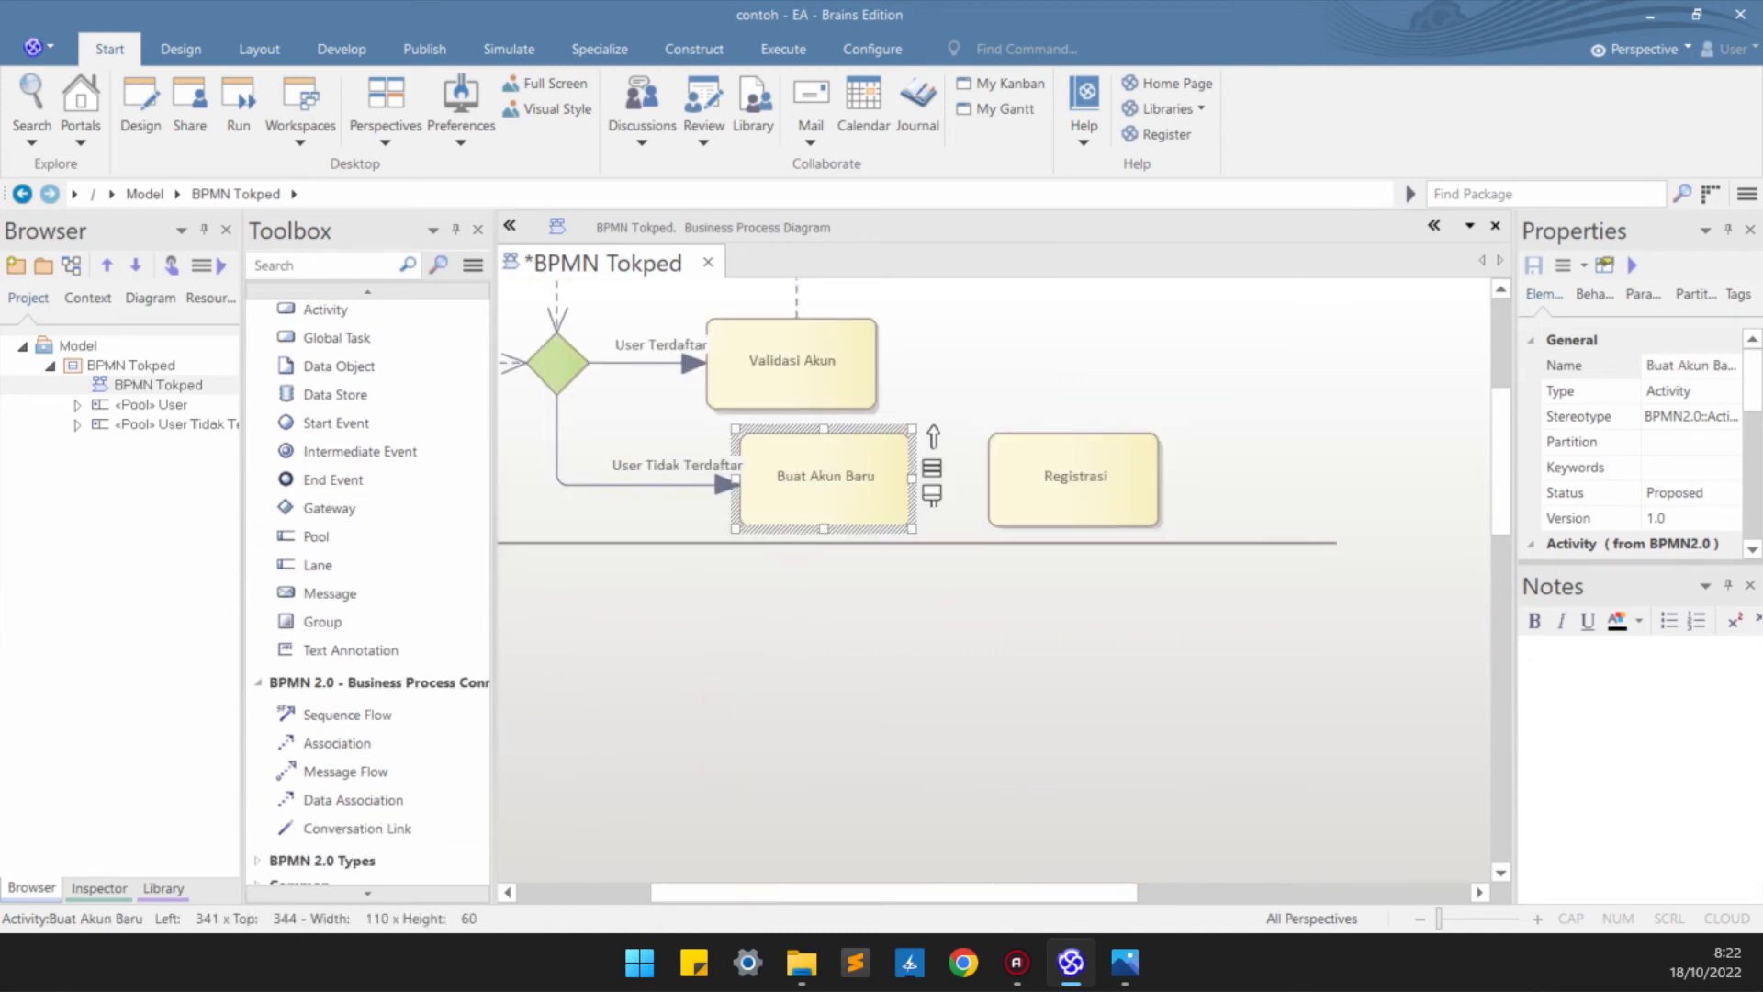
click(933, 436)
click(951, 563)
drag(933, 436, 998, 482)
mouse_move(1090, 215)
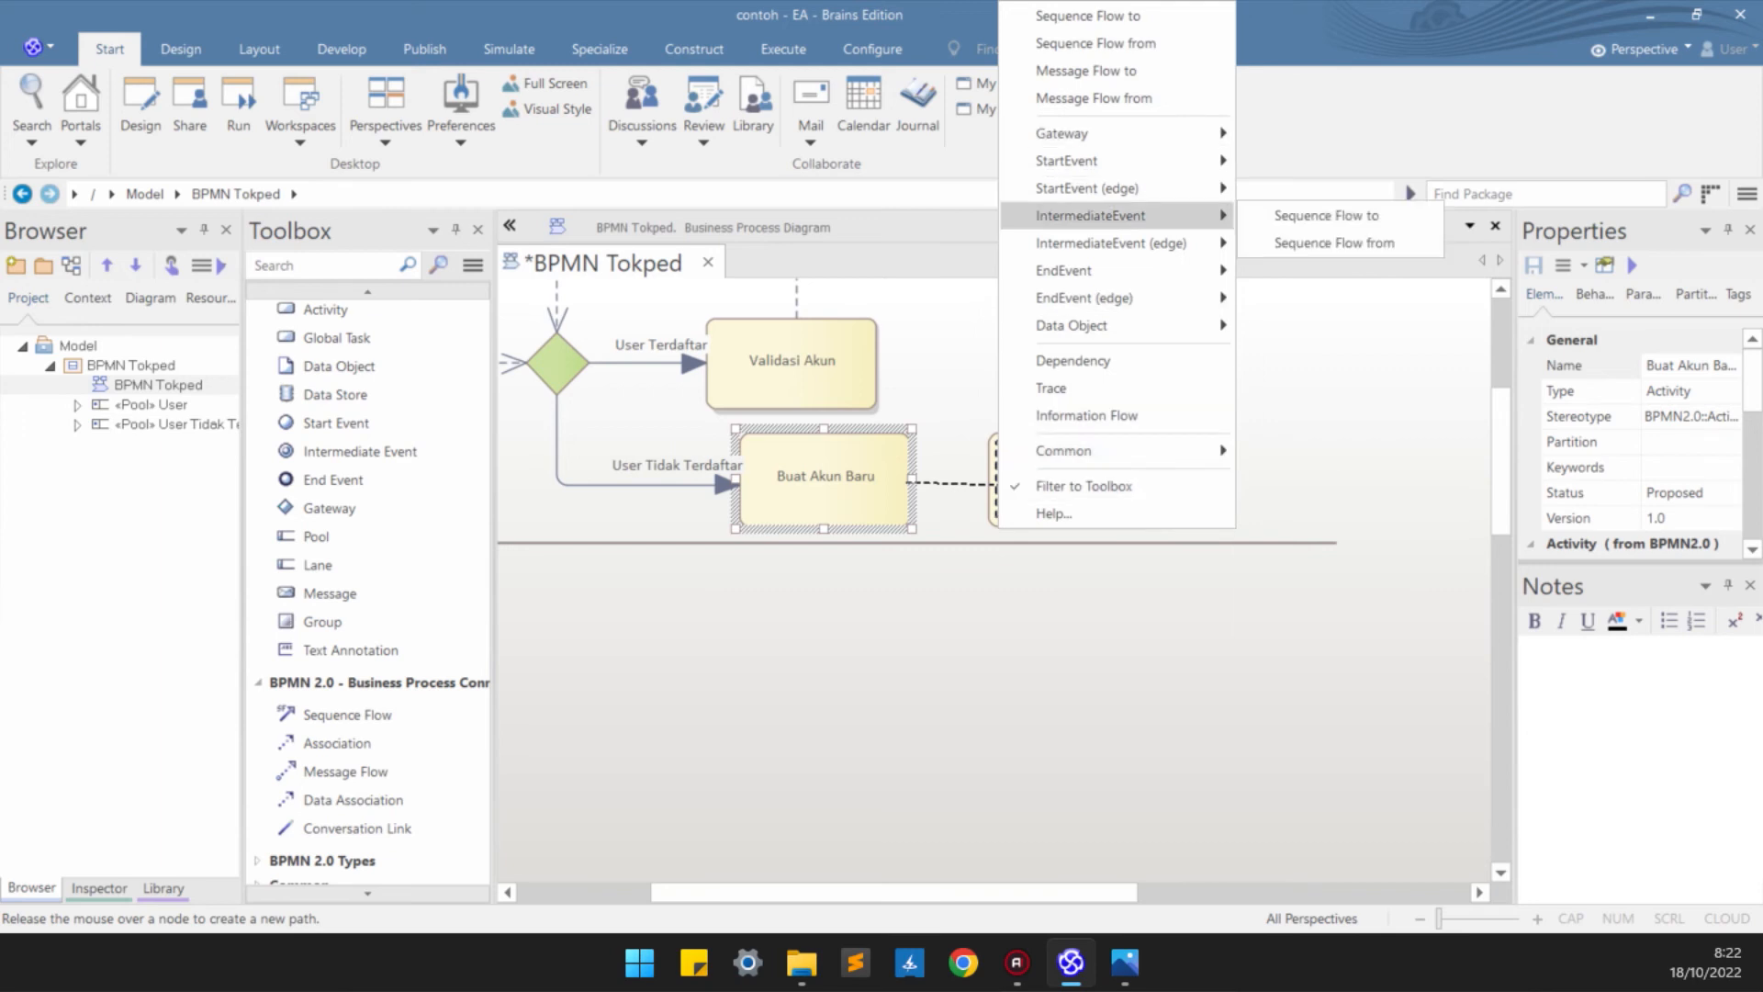
click(1089, 16)
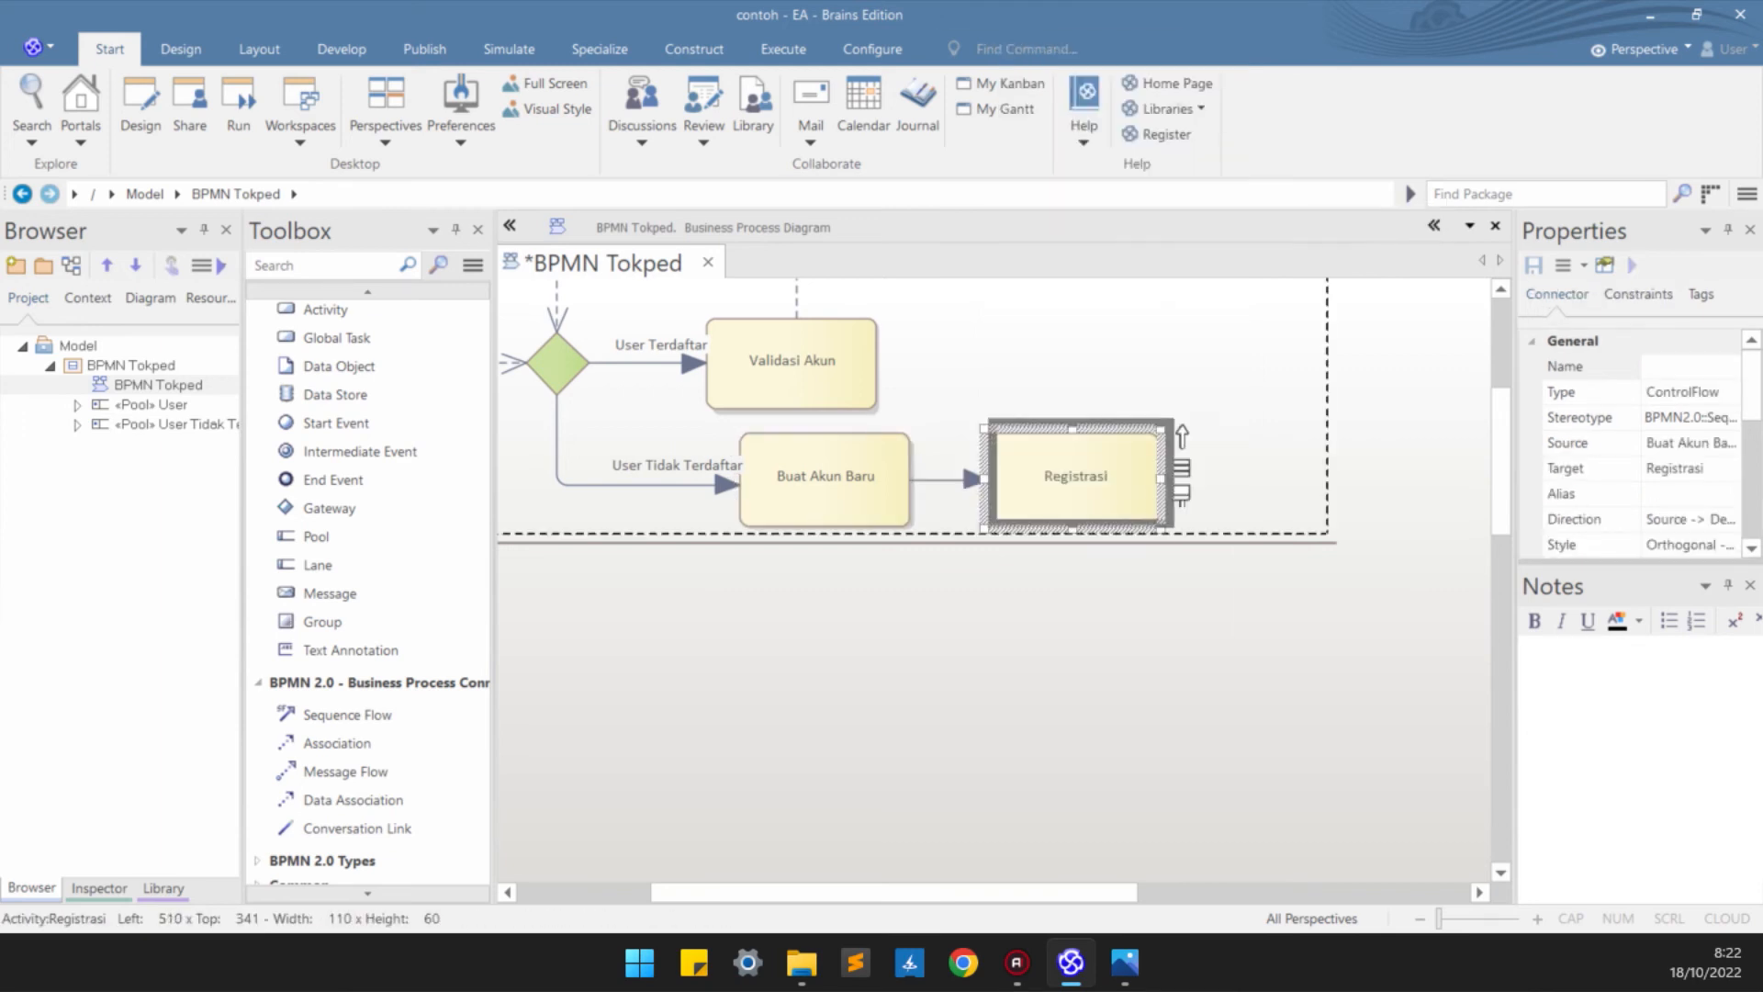
drag(1075, 477, 1084, 472)
- Add a Data Association from Registrasi to Homepage
scroll(1085, 472, up, 4)
scroll(1084, 472, down, 2)
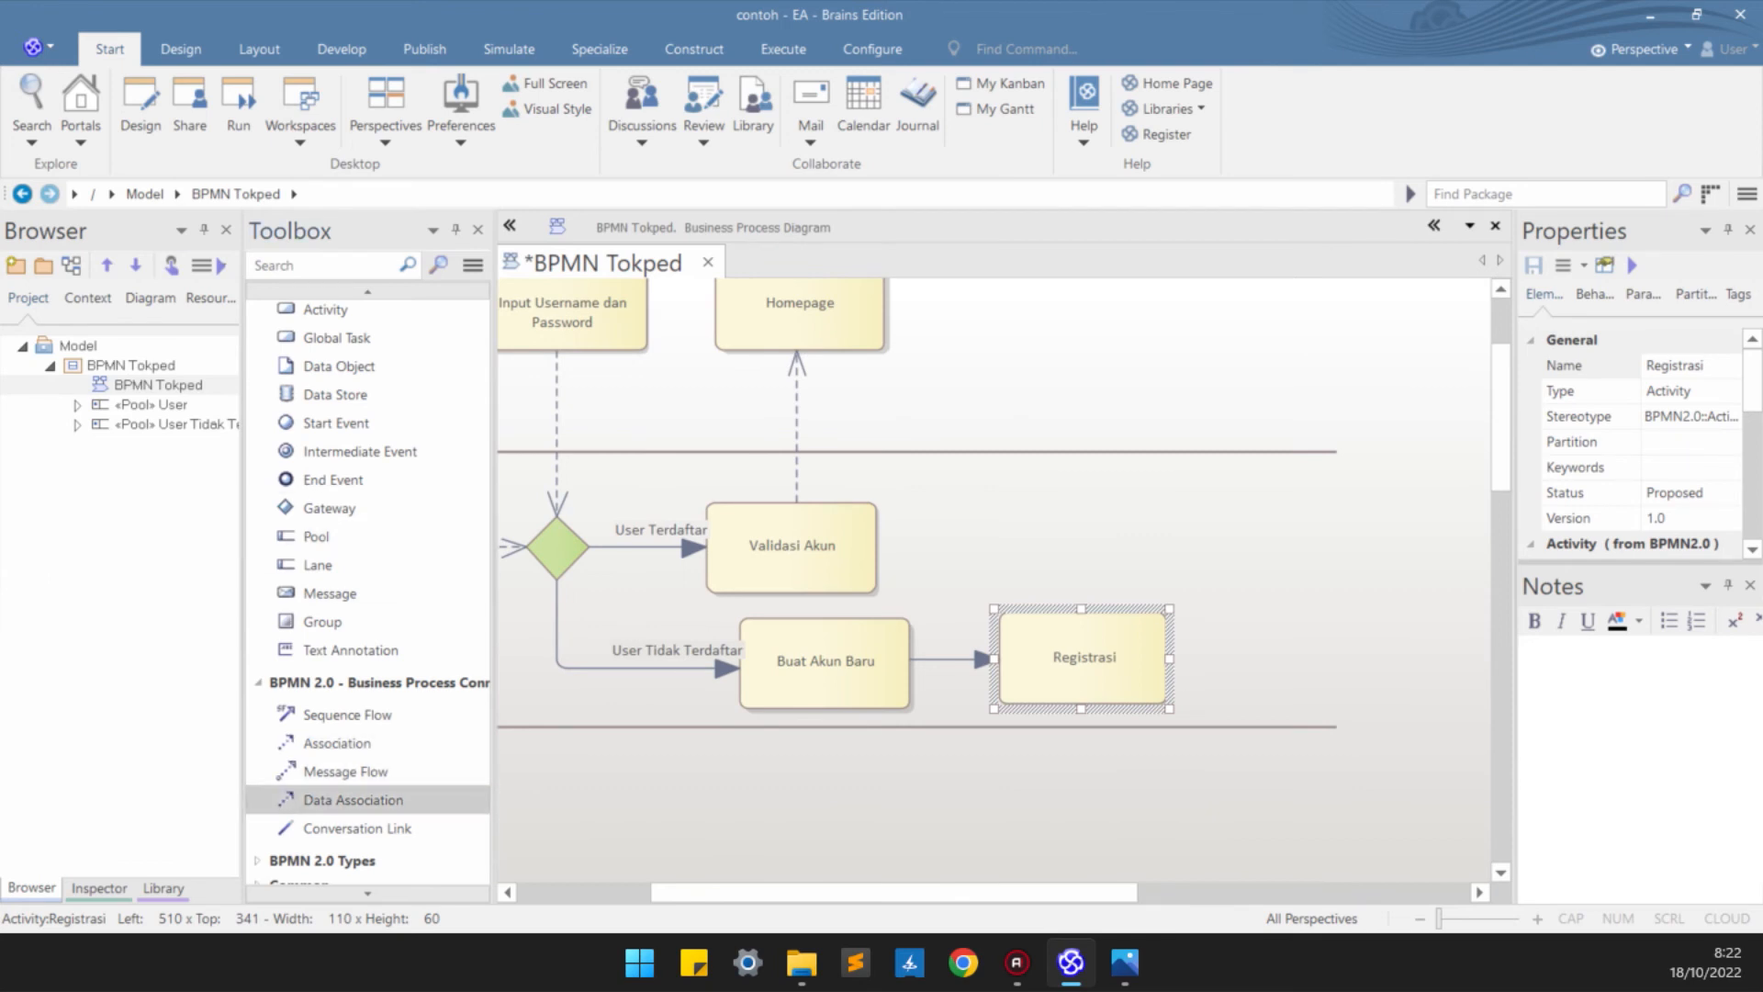
drag(1083, 657, 806, 304)
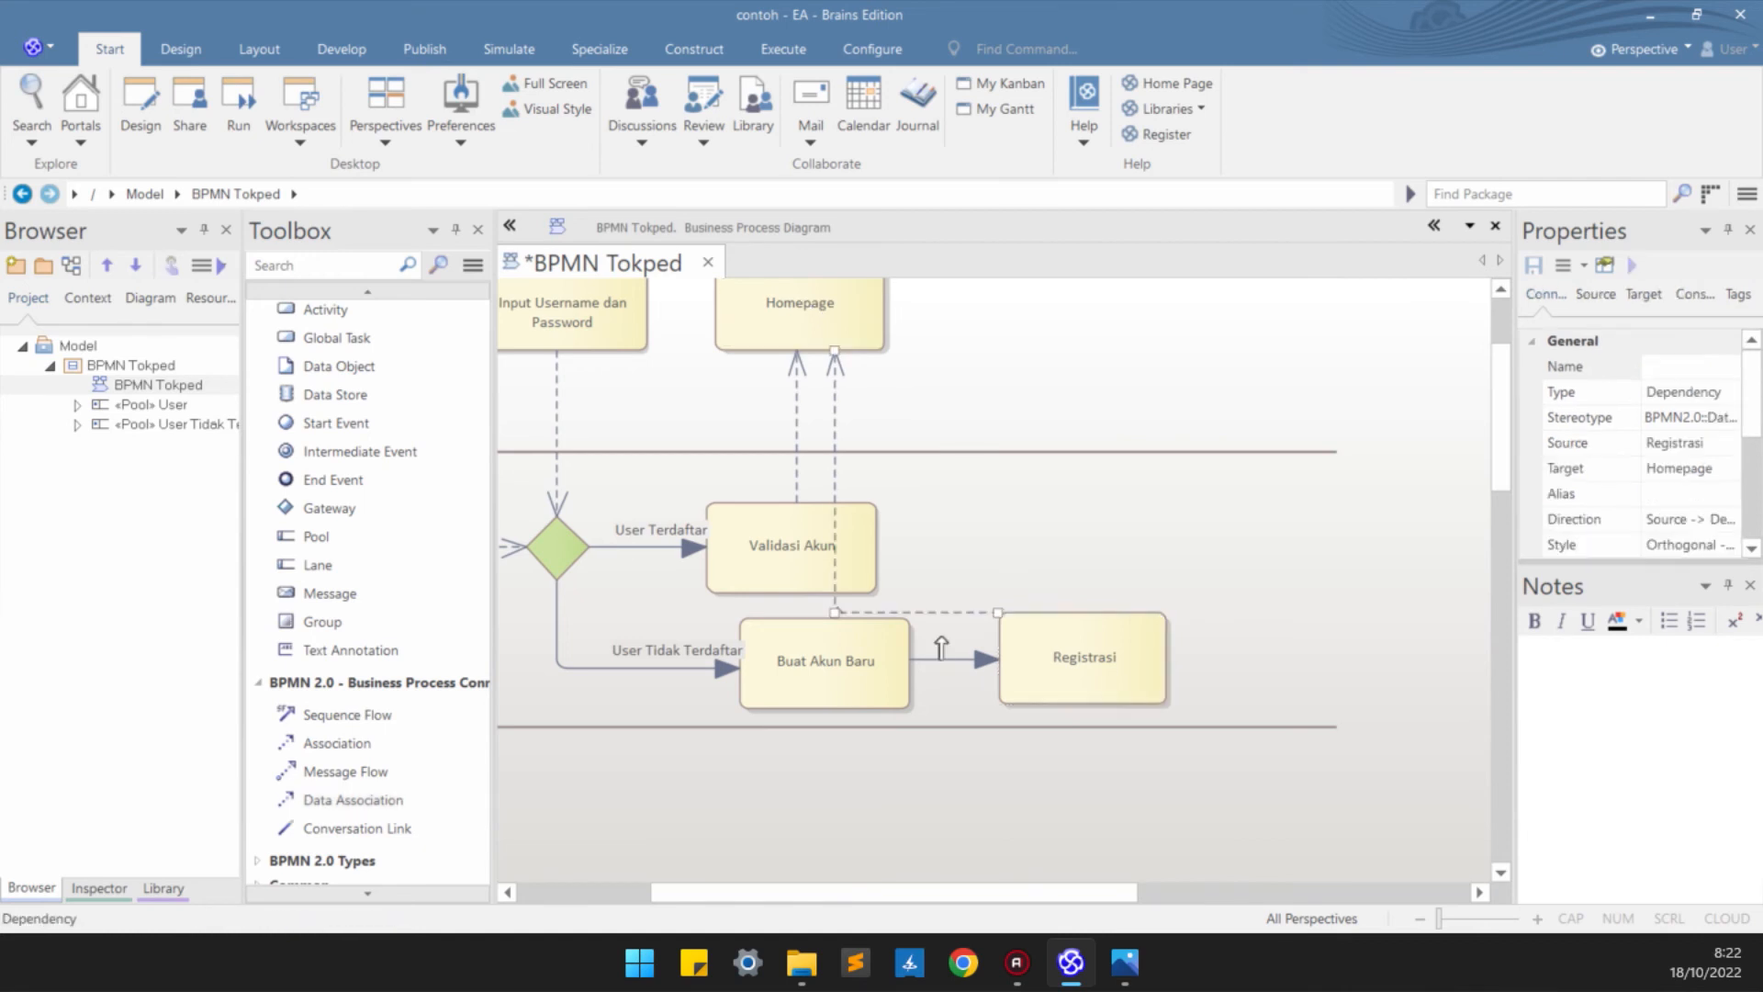
drag(941, 649, 1168, 506)
drag(1131, 381, 1190, 366)
key(ctrl+z)
key(ctrl+z)
- Reroute the Data Association so it rises straight from Registrasi and enters Homepage from the right side
click(980, 636)
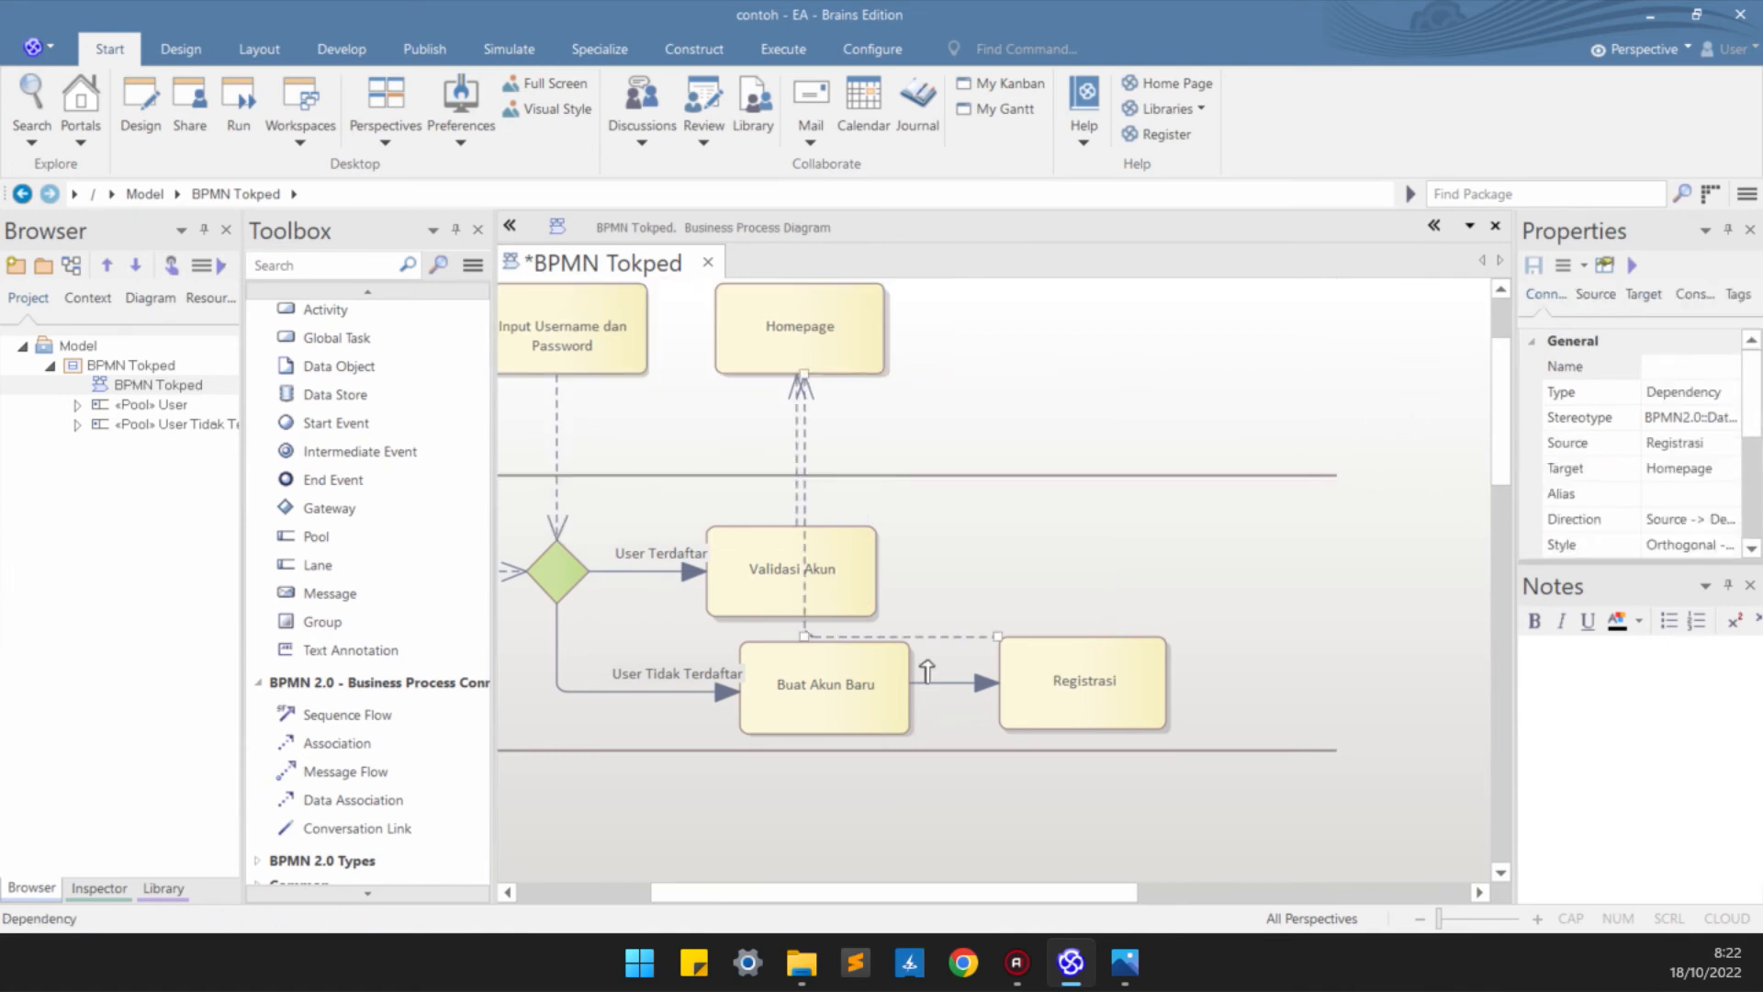
drag(980, 637, 1143, 491)
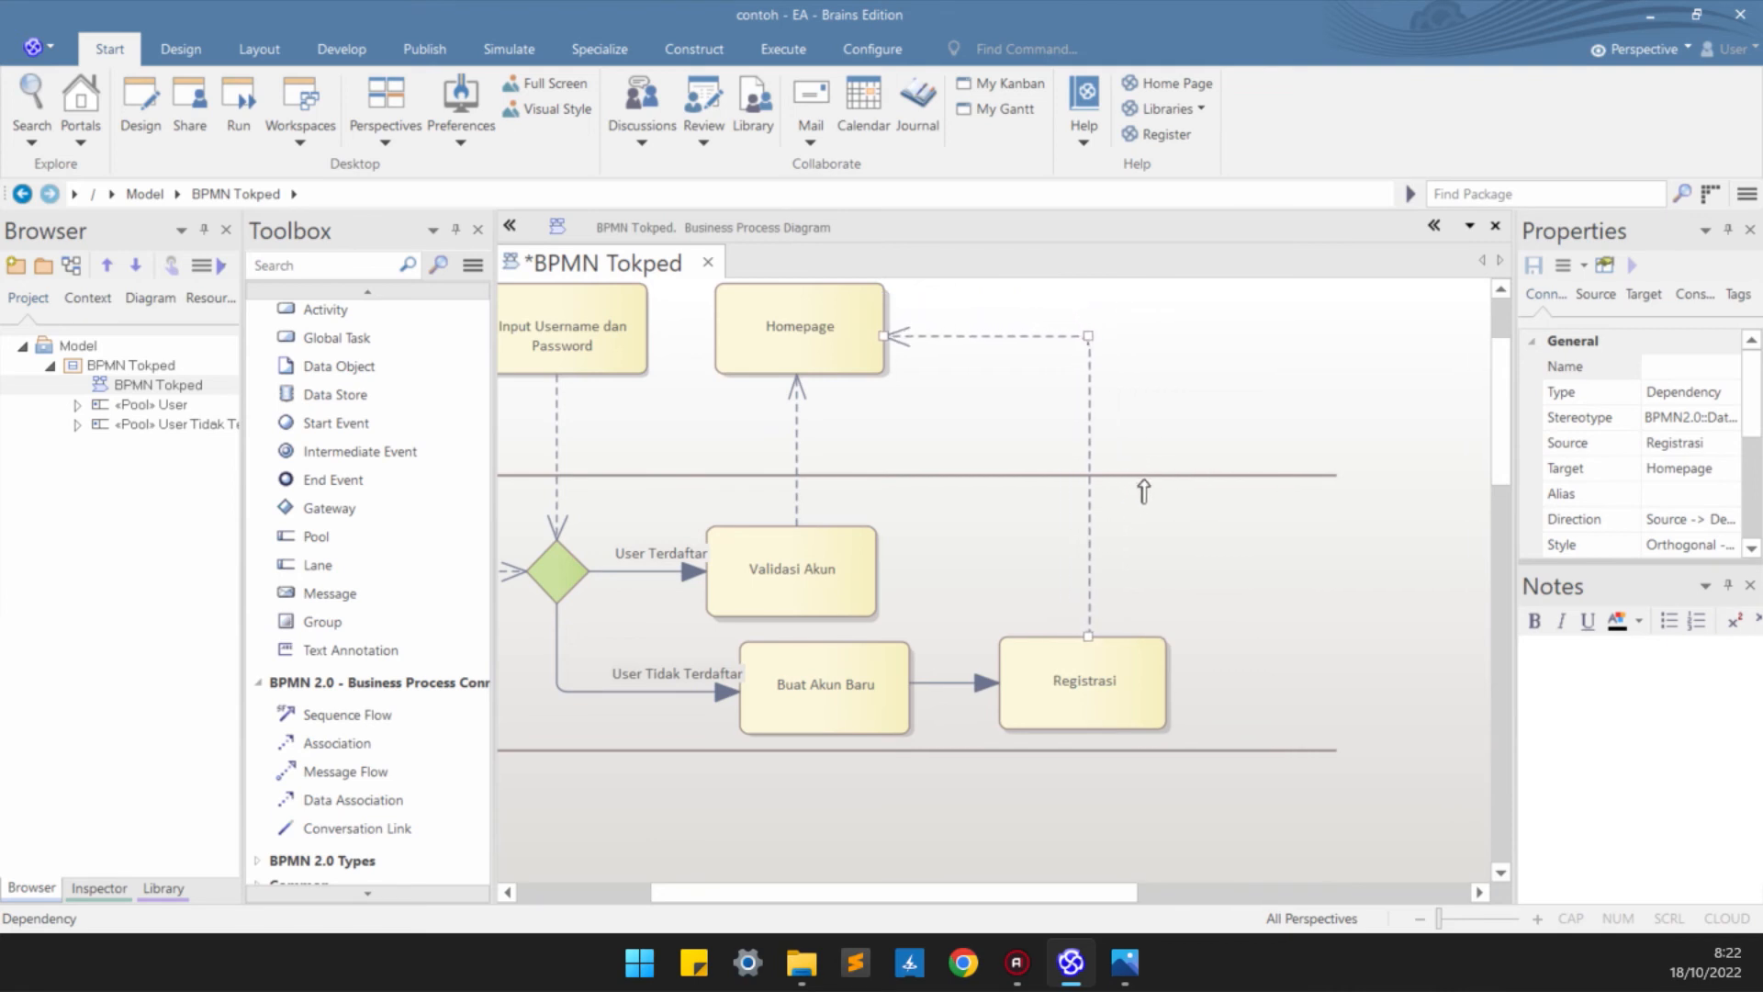
scroll(1143, 491, up, 3)
scroll(1143, 653, down, 3)
scroll(1143, 653, up, 3)
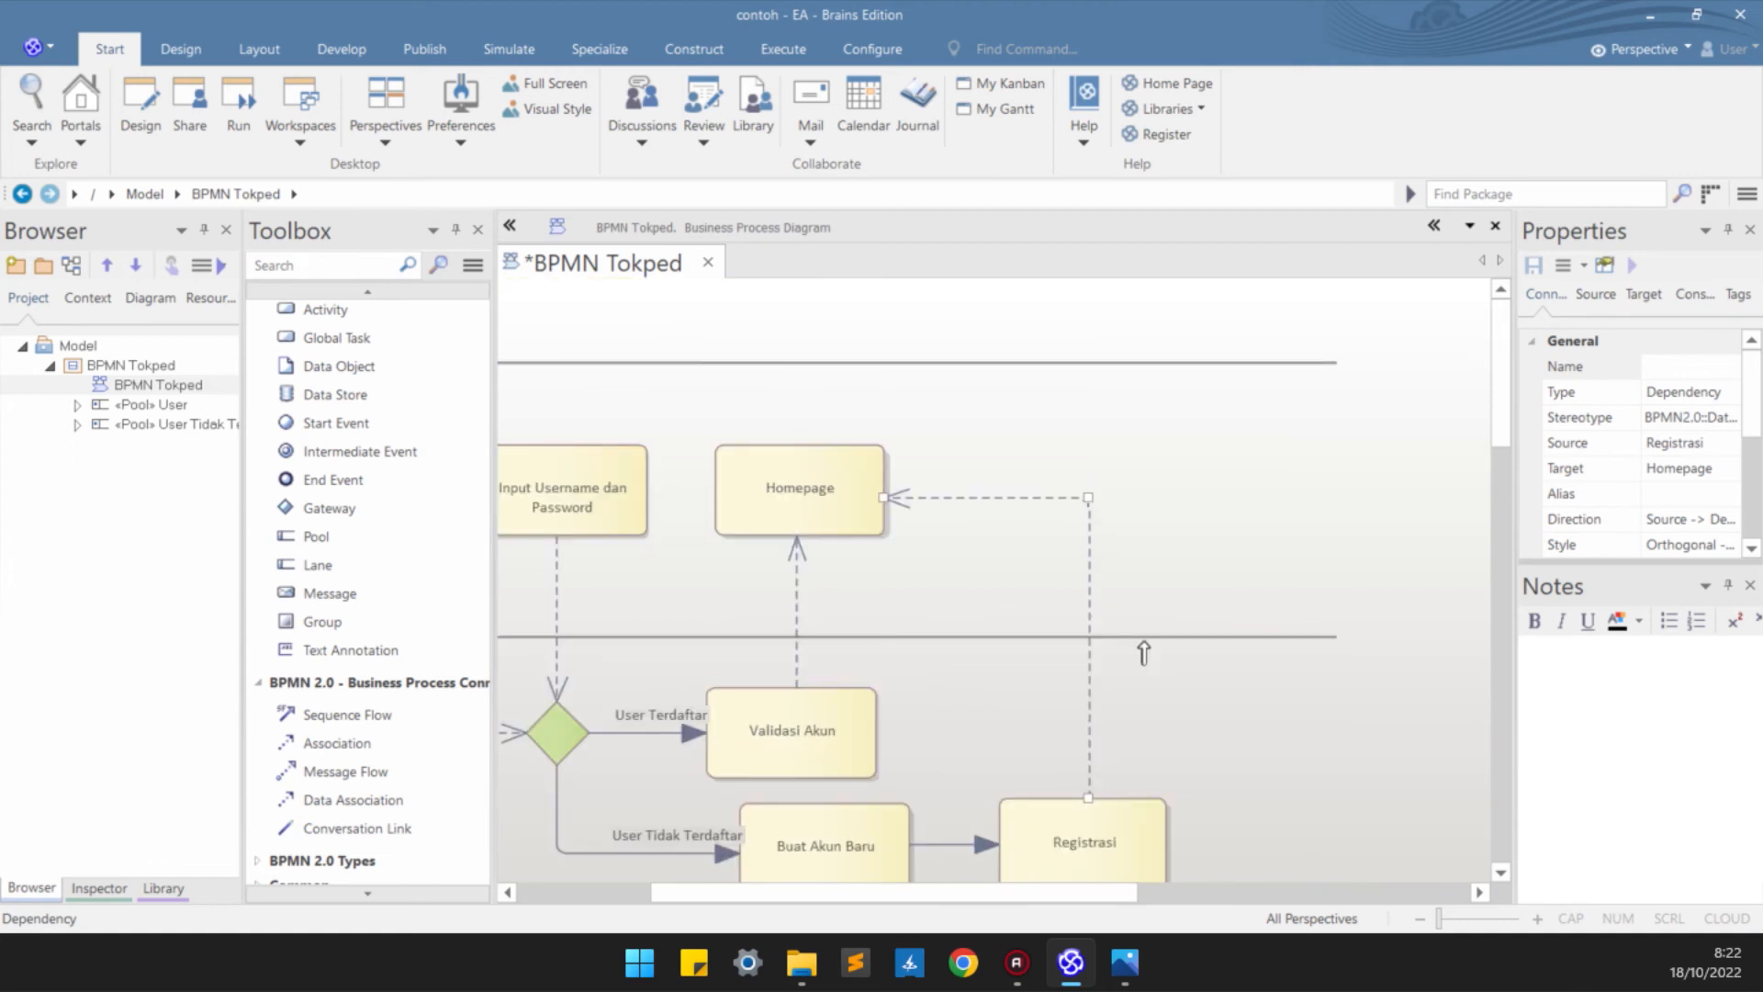
- Nudge the Homepage activity slightly to the right within the User pool
click(800, 488)
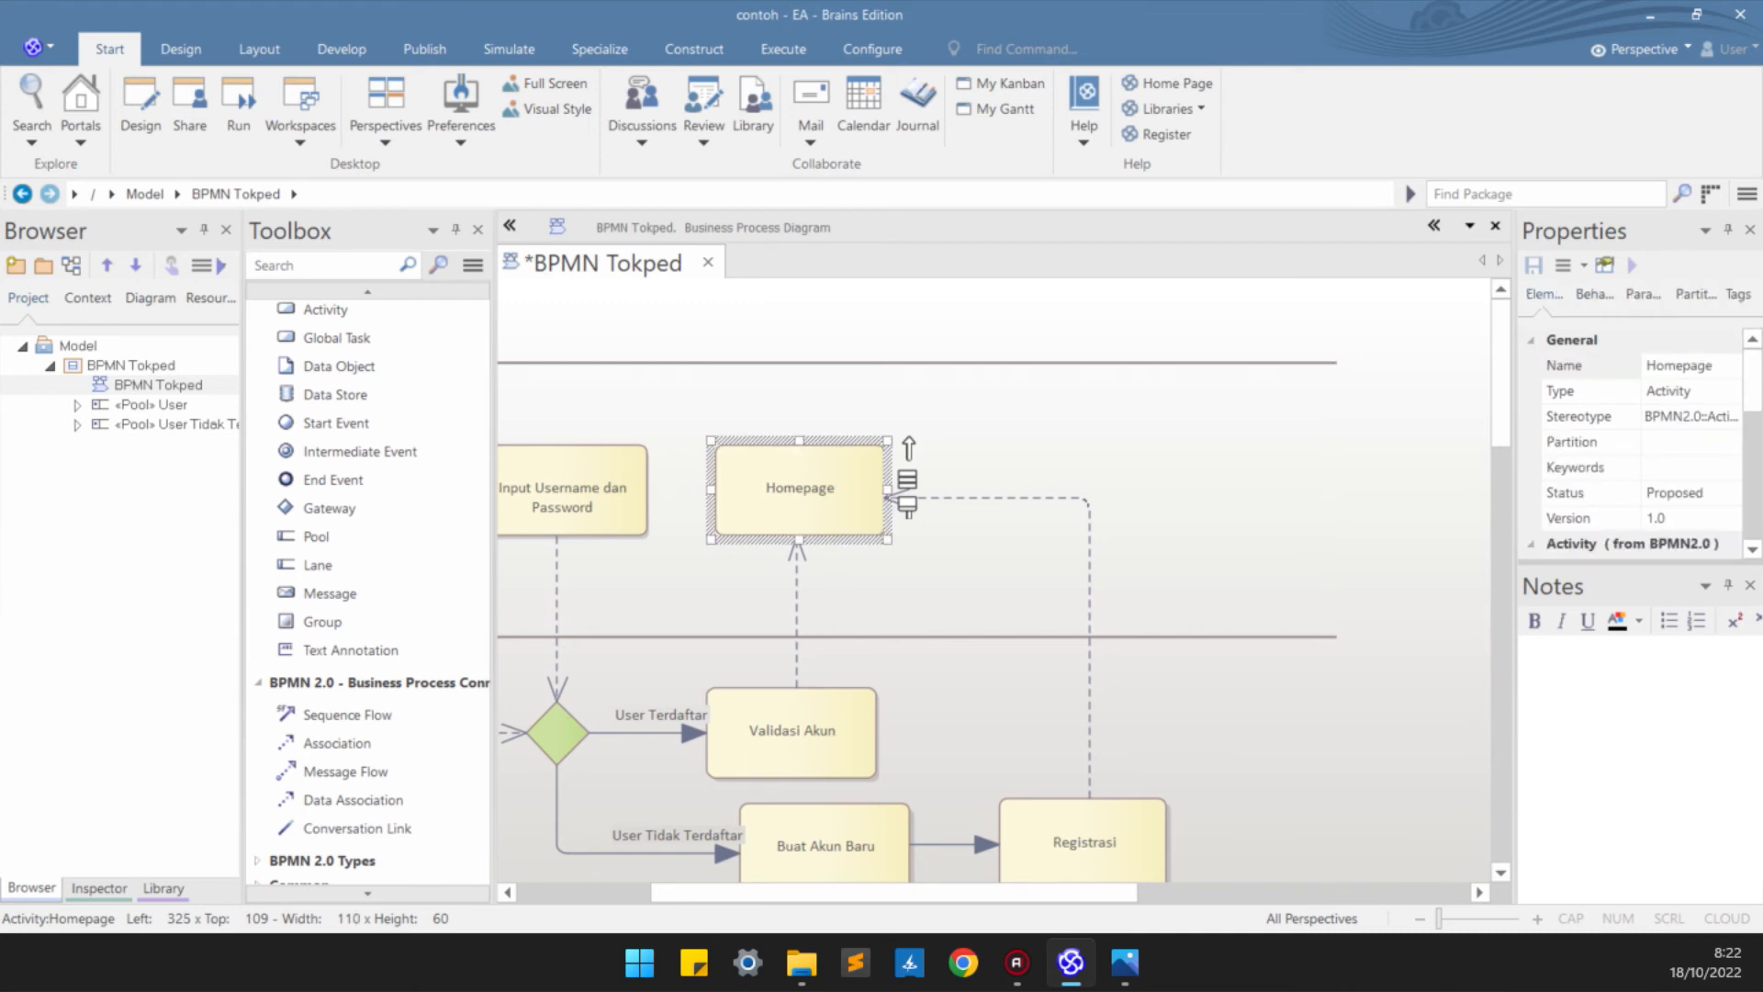
click(992, 570)
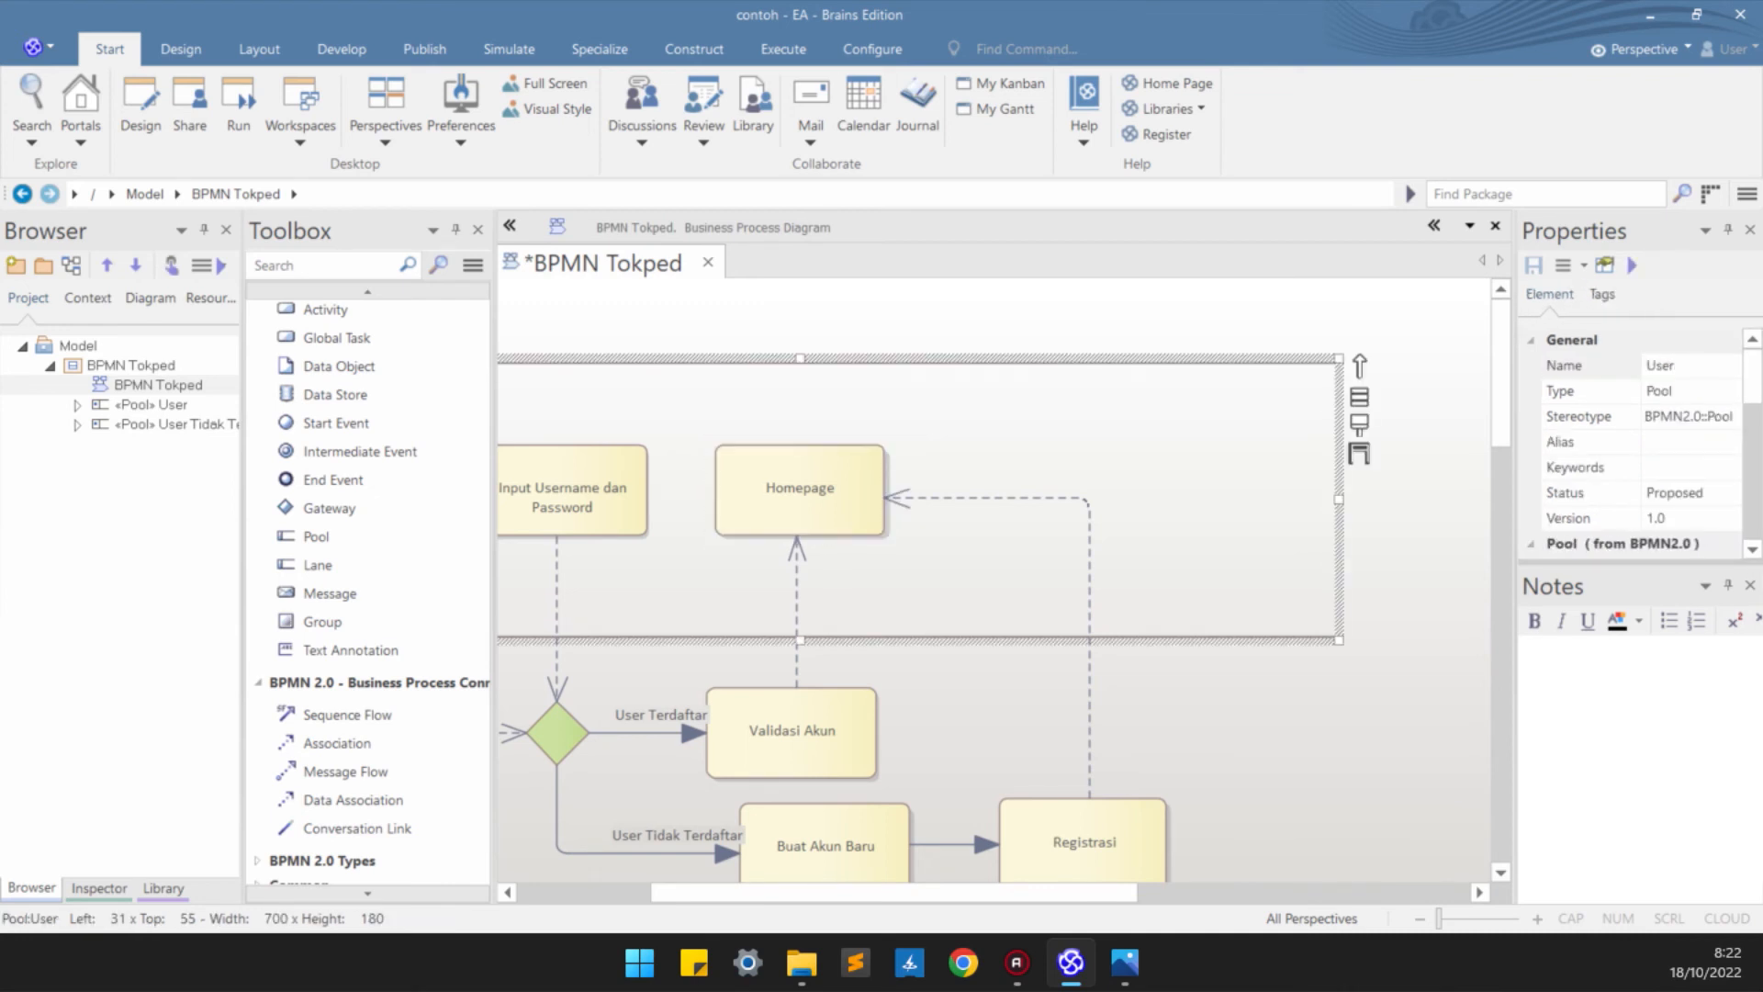
drag(800, 488, 803, 487)
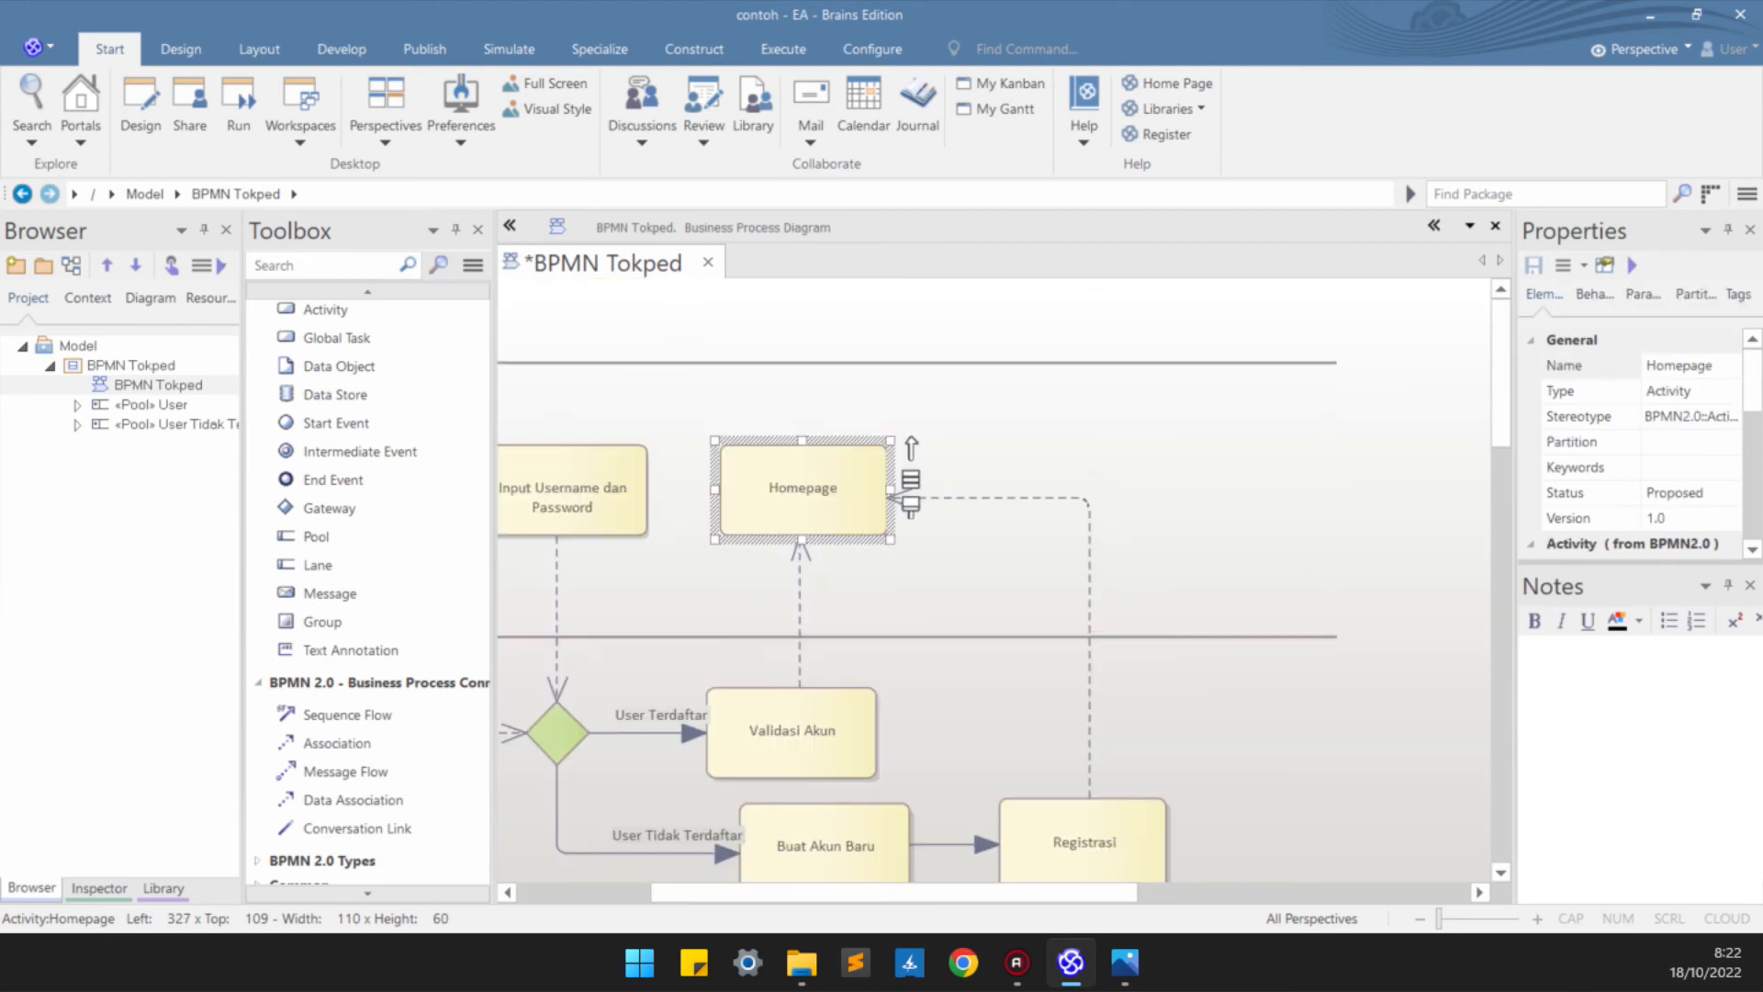
drag(894, 892, 761, 892)
scroll(994, 581, down, 2)
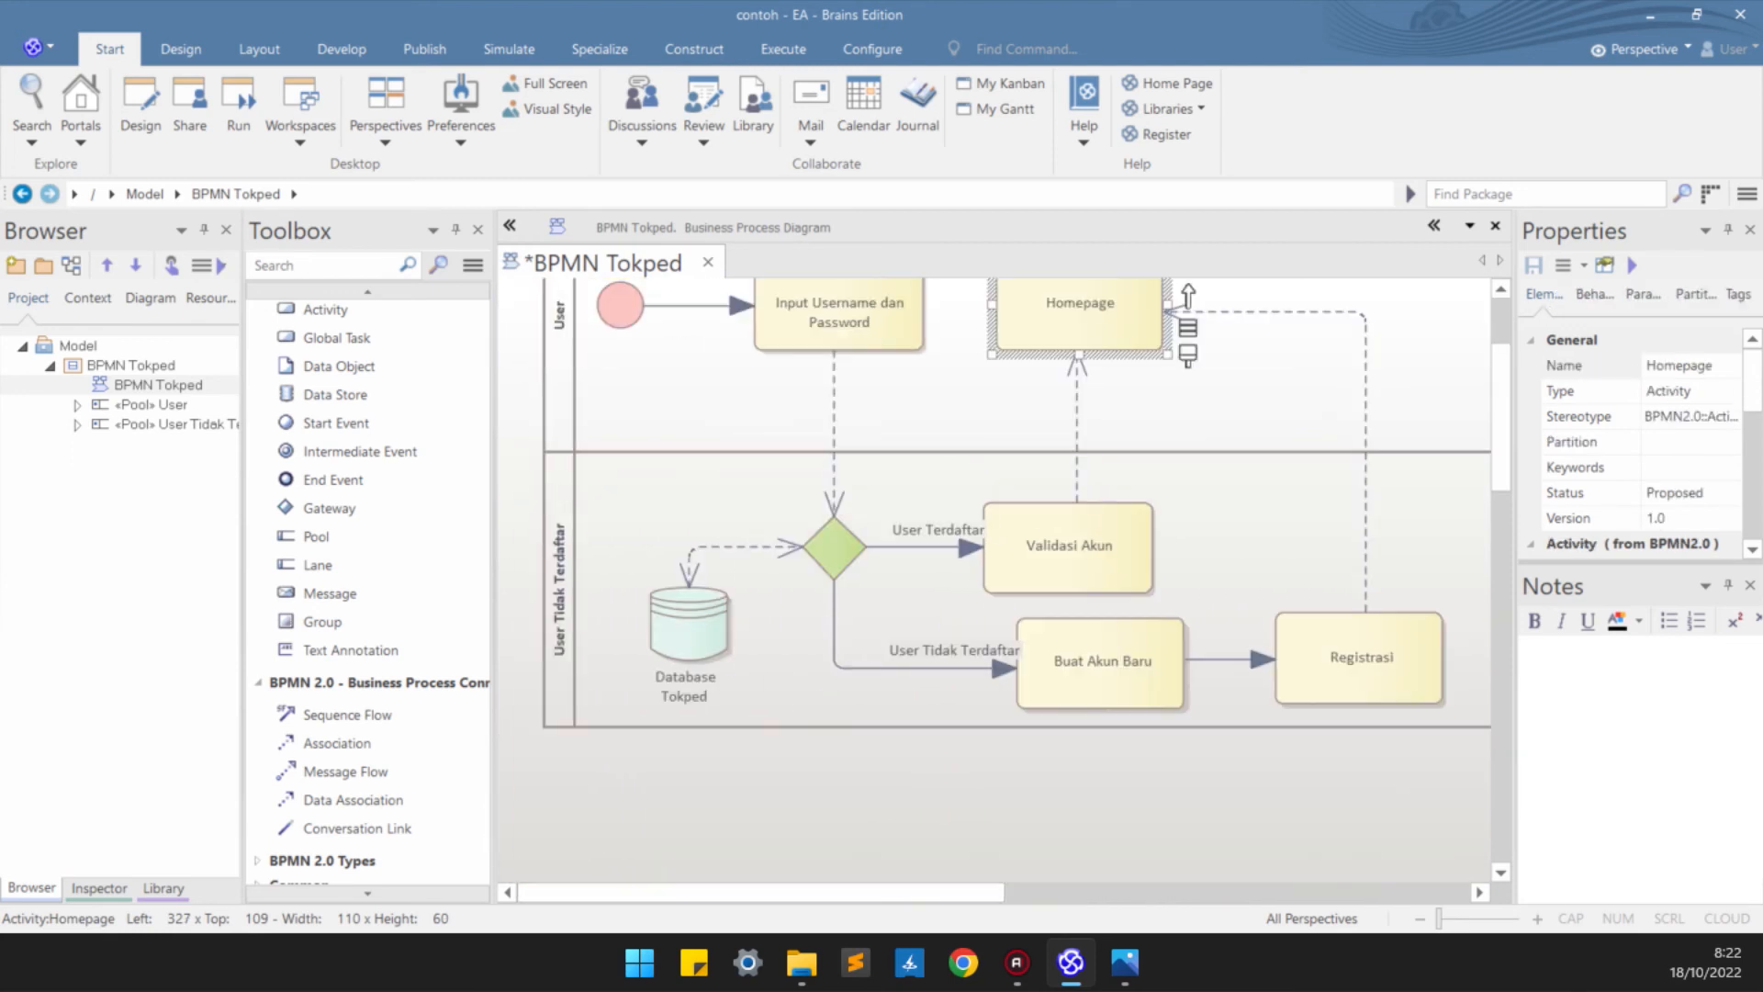
scroll(994, 580, up, 2)
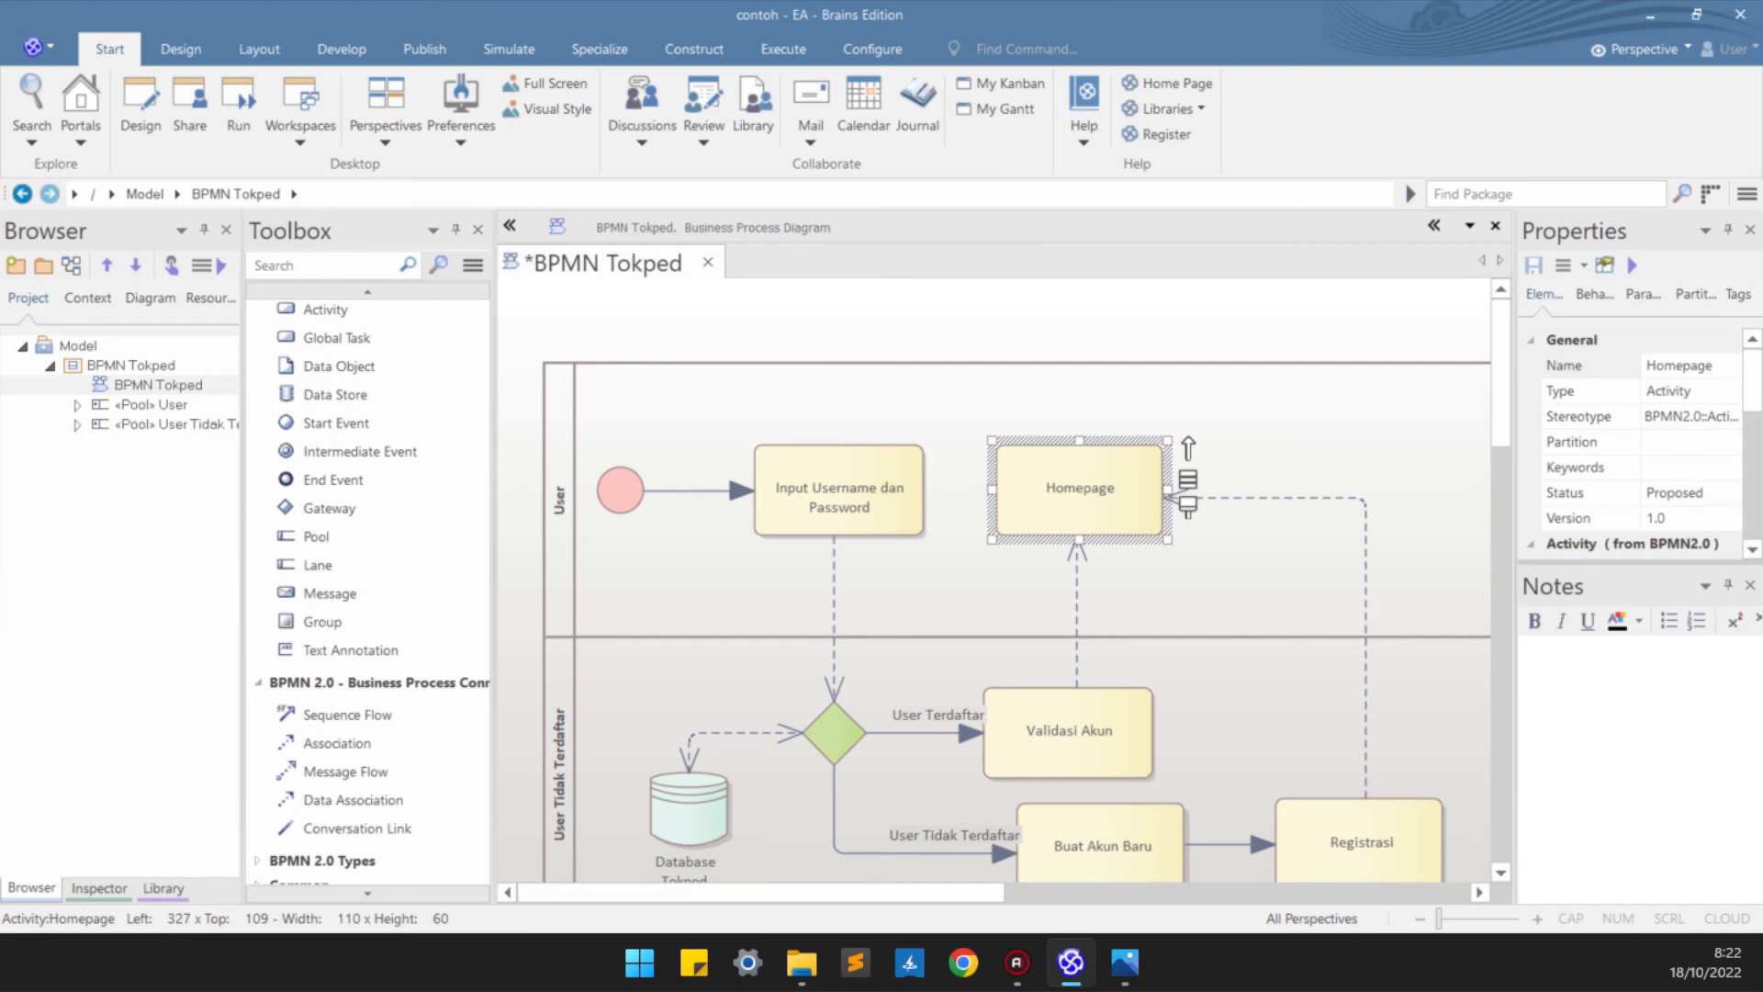
- Nudge the start event slightly closer to Input Username dan Password
click(620, 490)
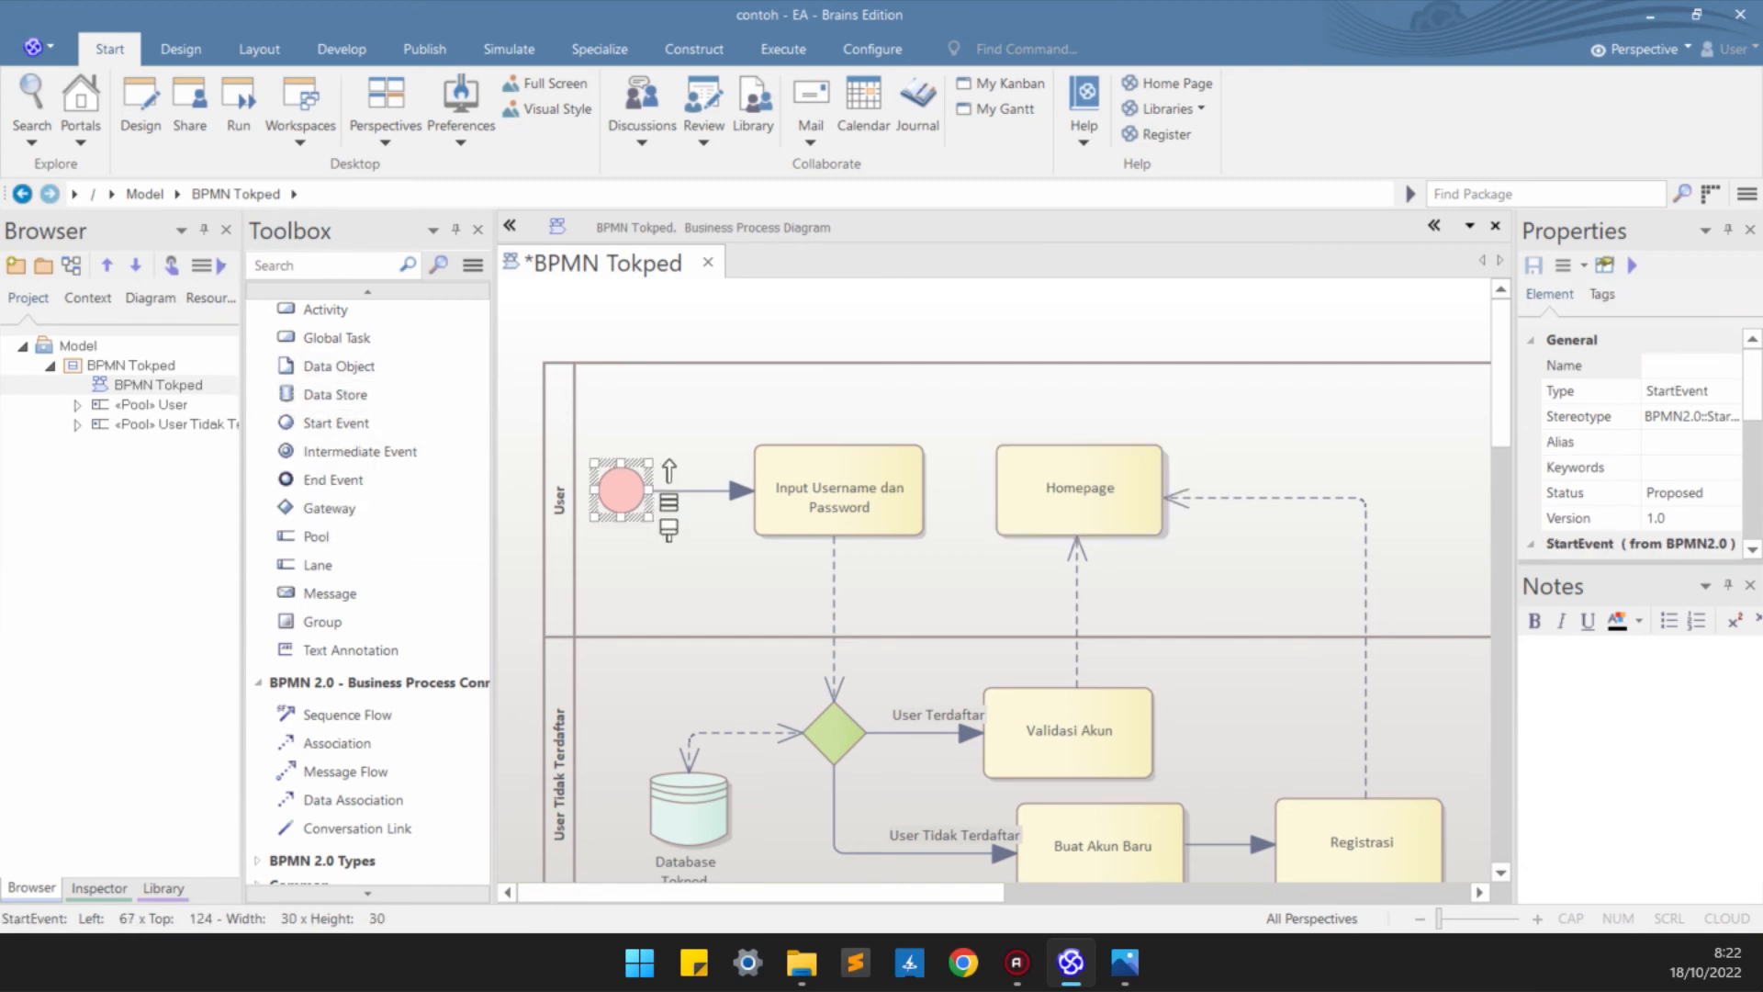
click(663, 562)
drag(620, 490, 626, 490)
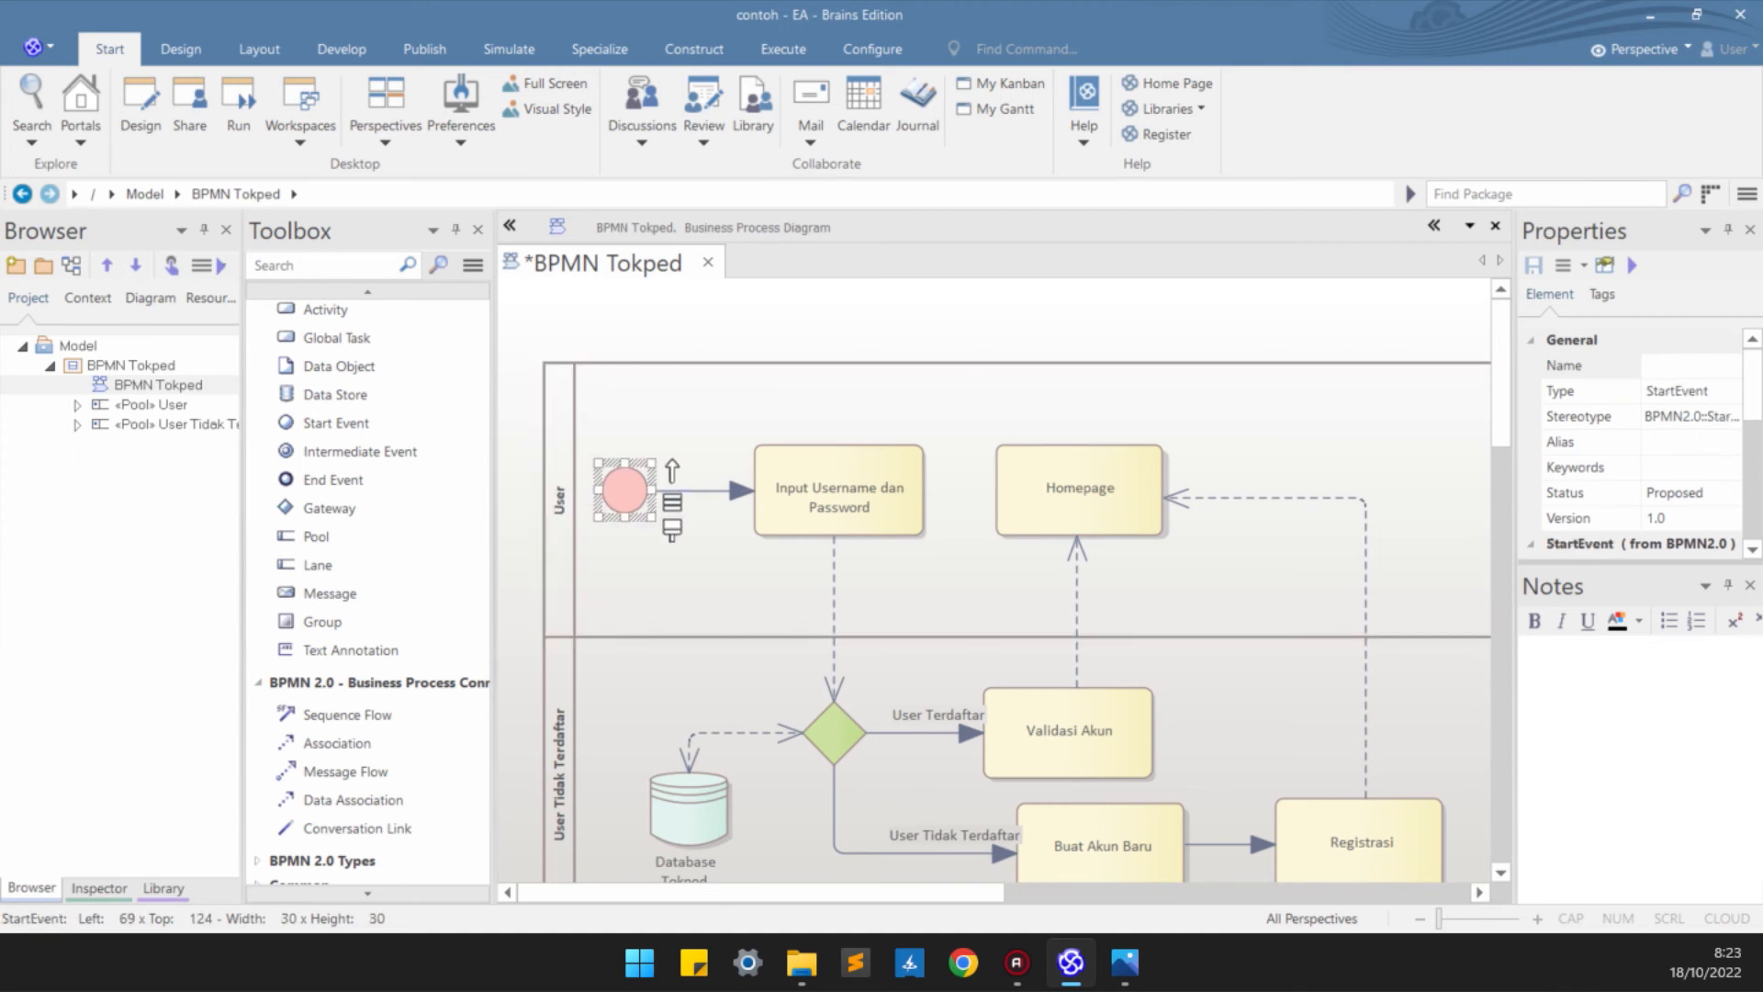
click(663, 562)
click(625, 490)
click(663, 562)
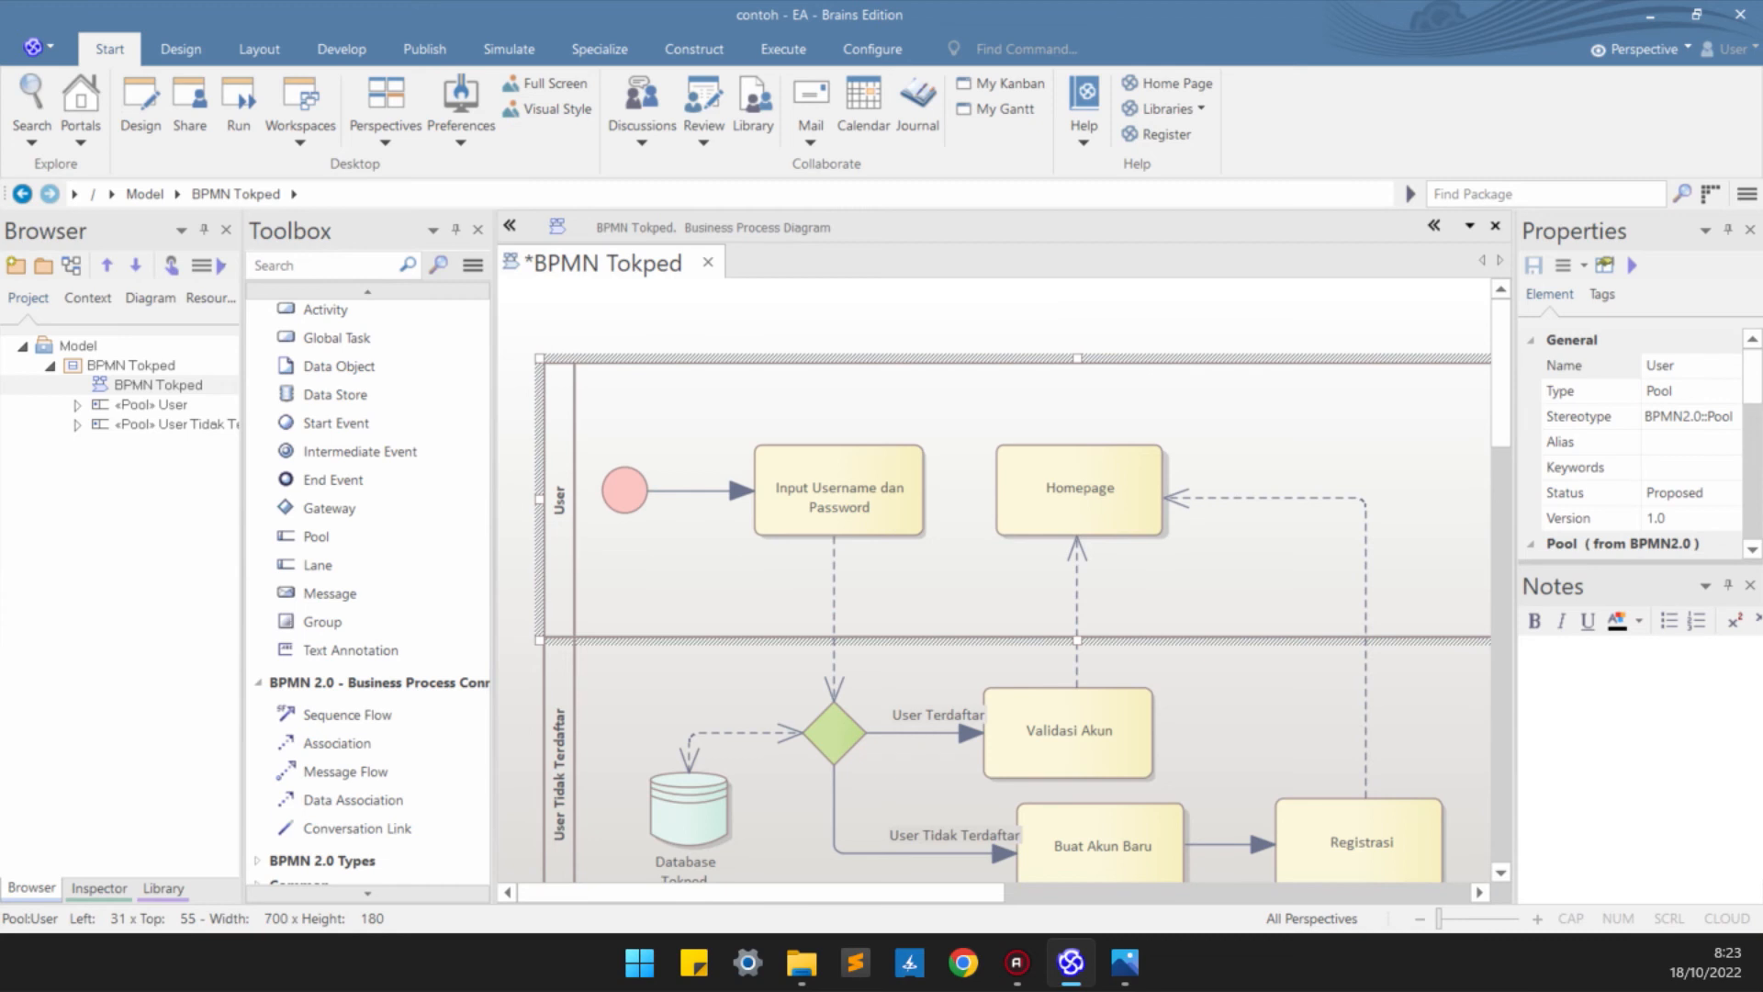
click(838, 496)
scroll(996, 579, down, 4)
scroll(996, 578, up, 2)
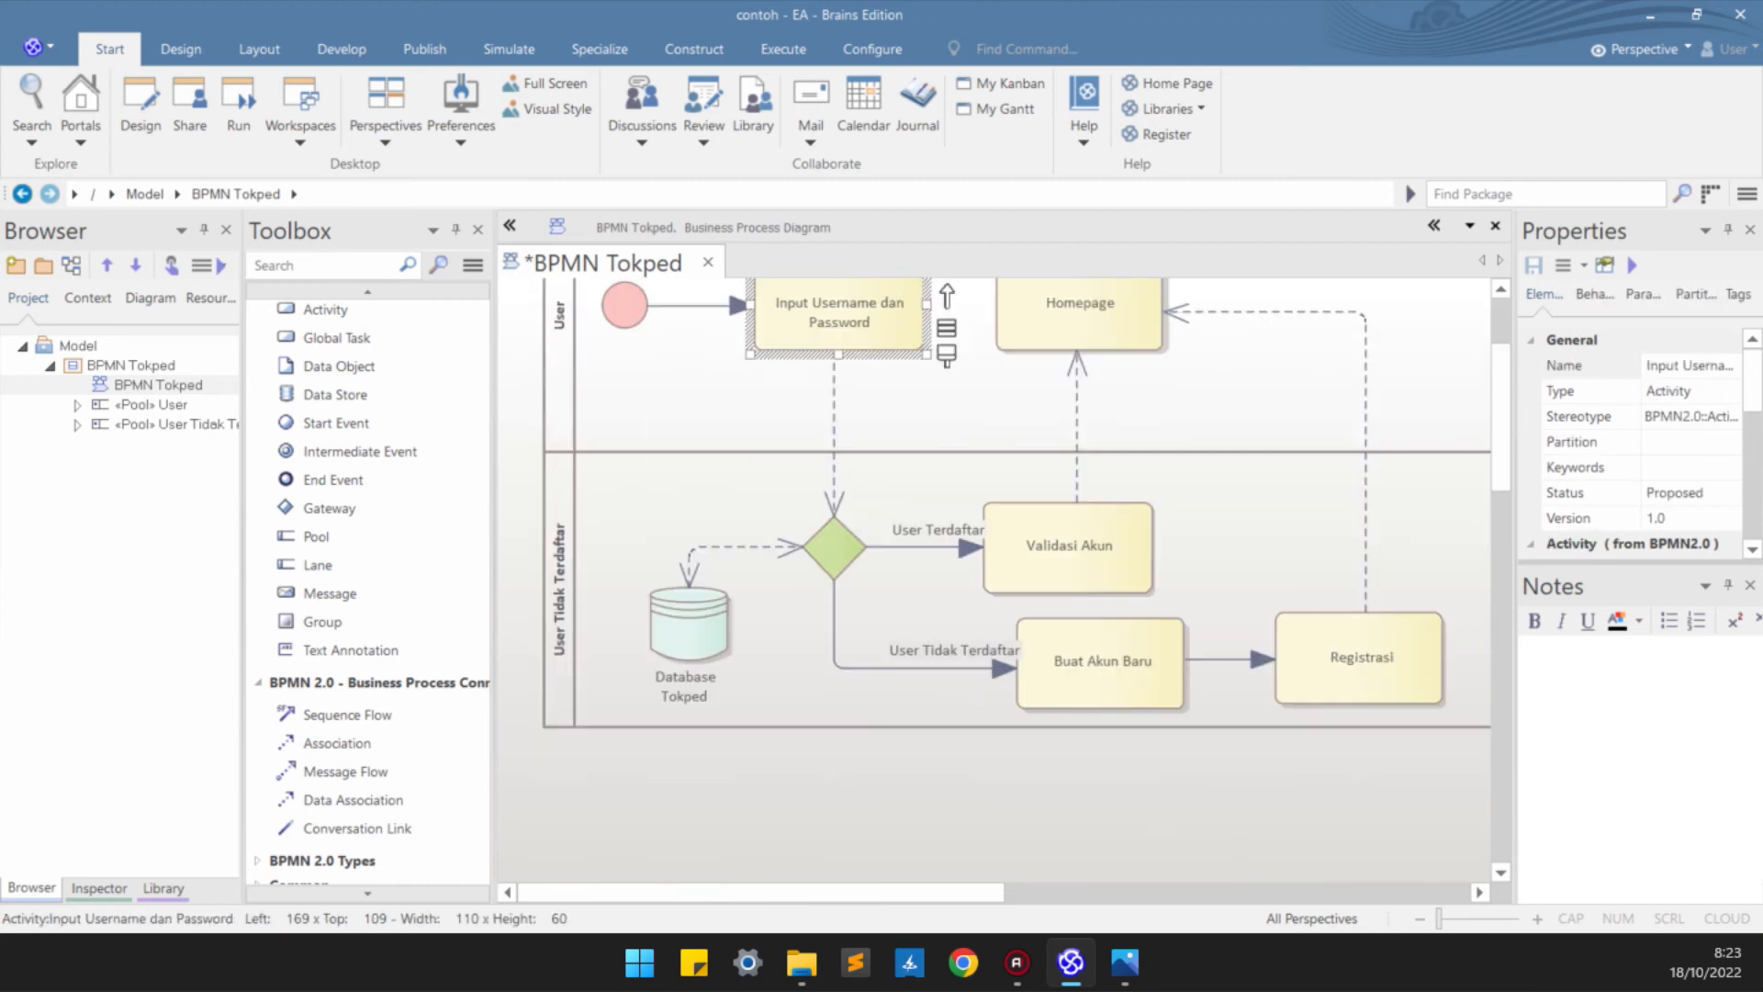
scroll(996, 579, up, 2)
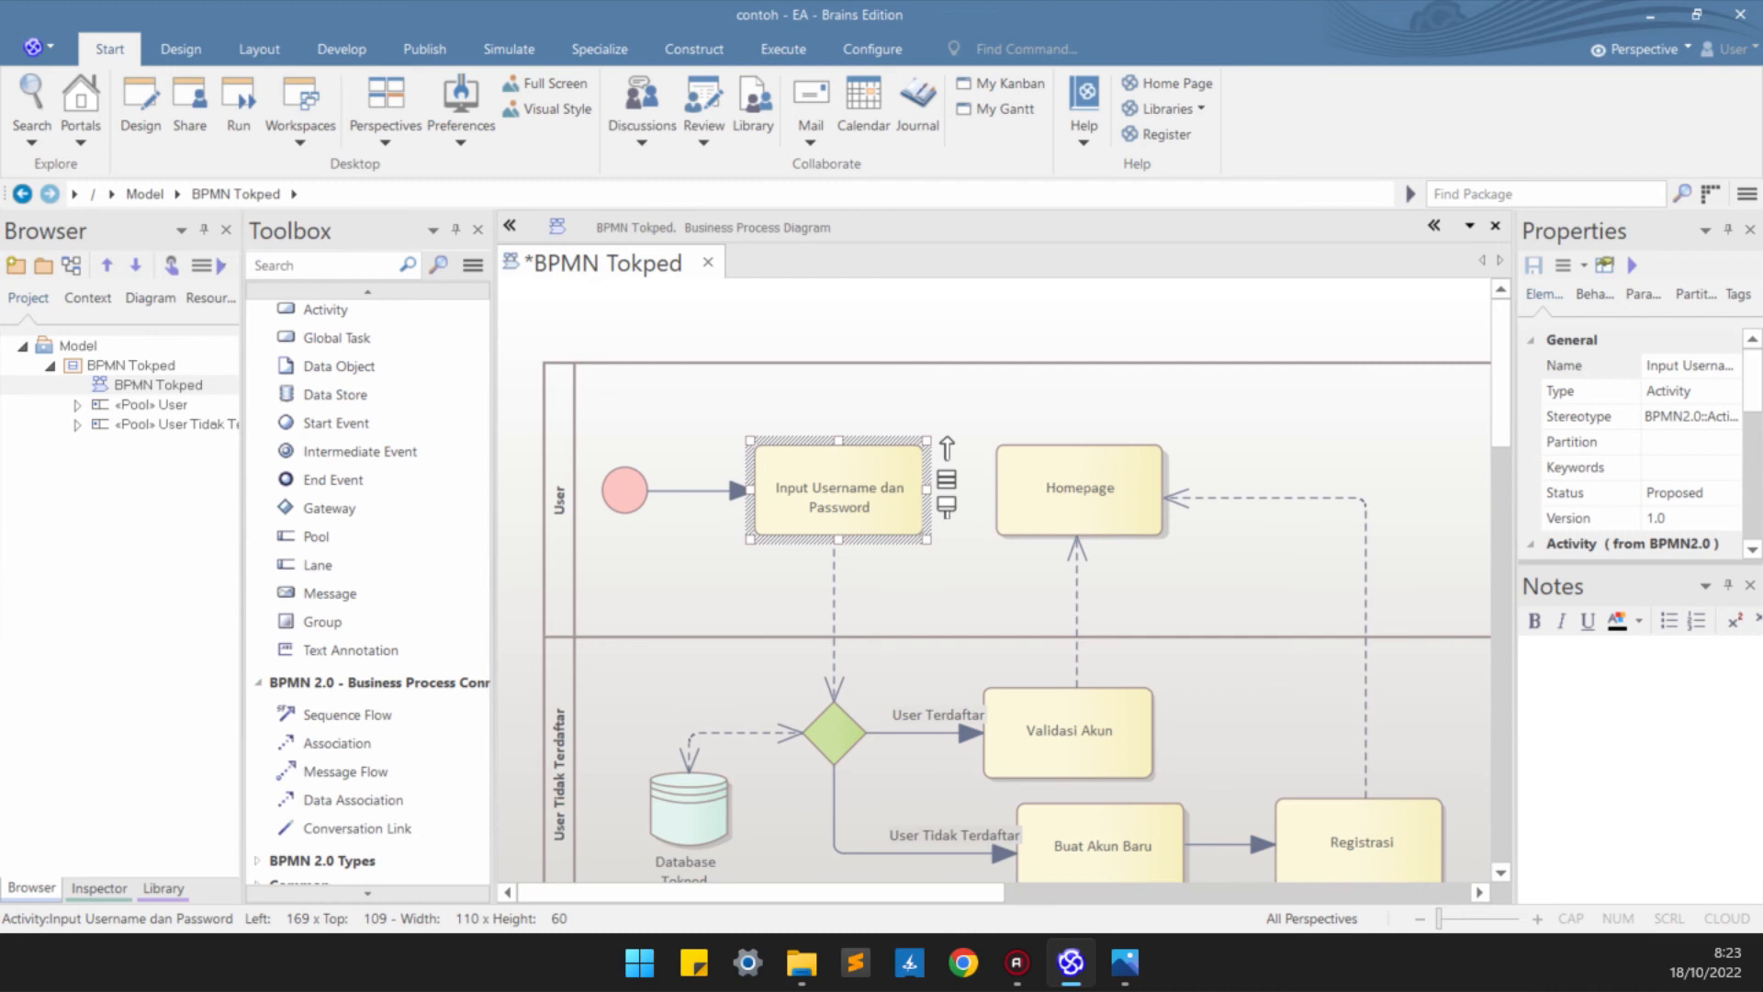
- Switch to the image viewer, examine the reference diagram BPMN Tokopedia.png at full size, and return to the BPMN Tokped diagram
key(alt+Tab)
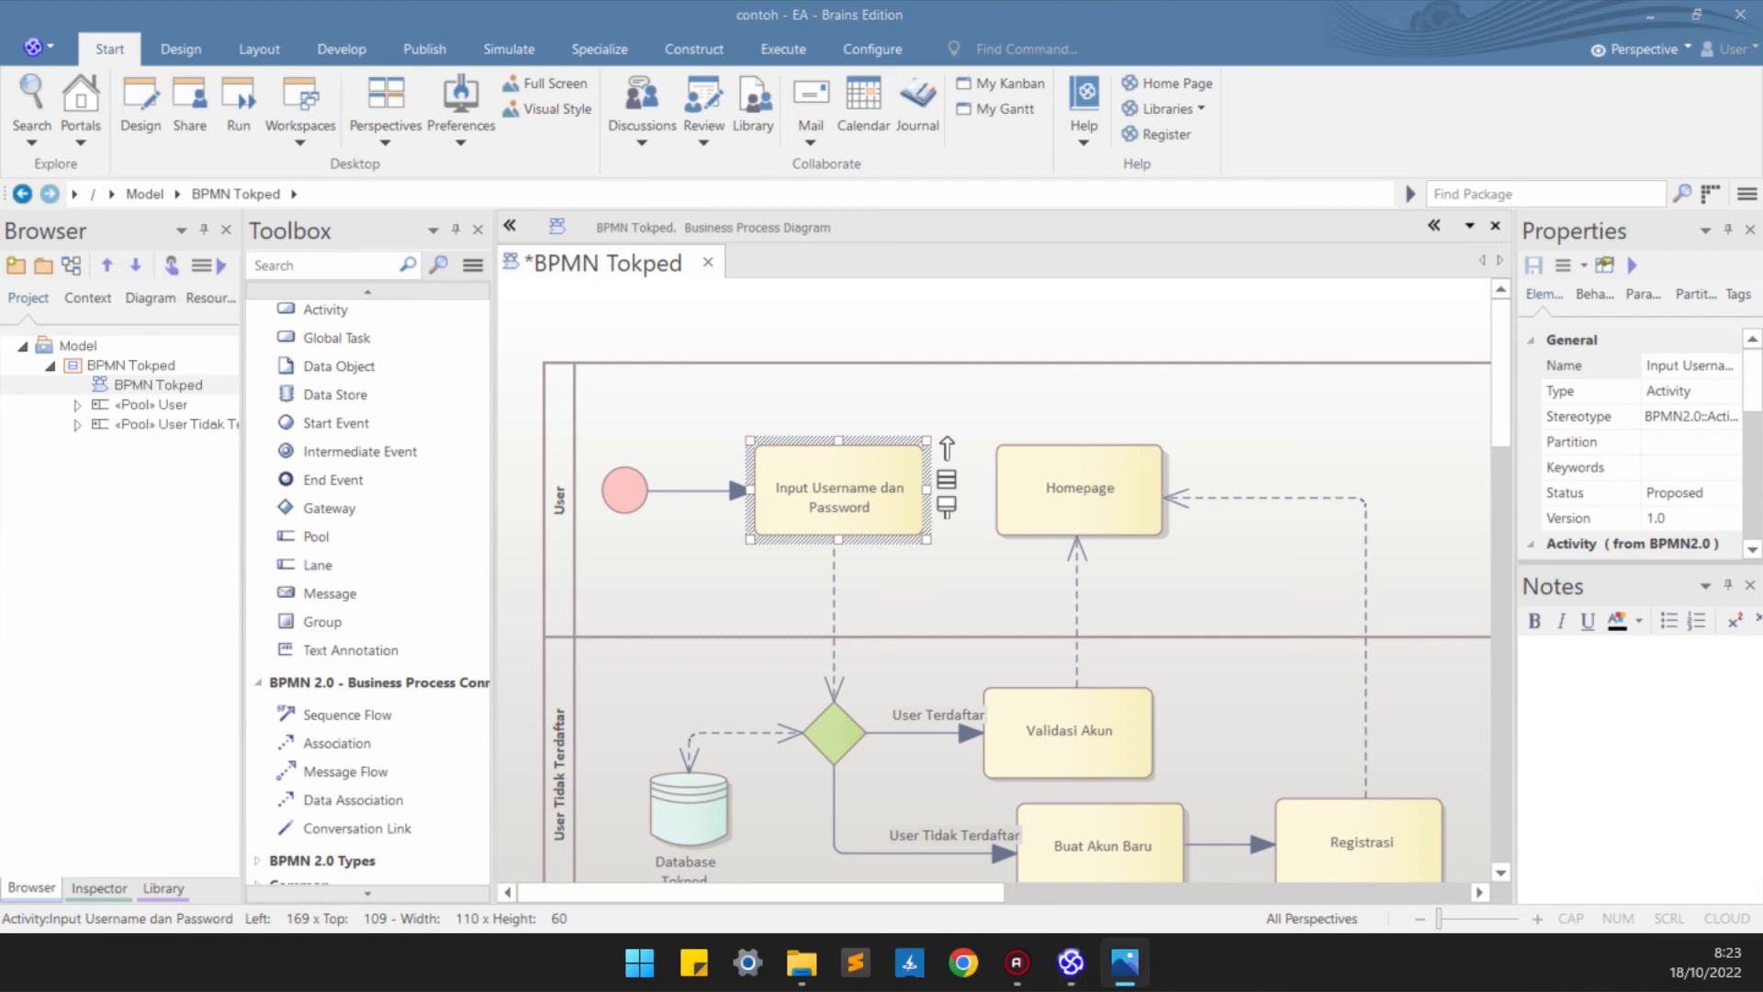
drag(0, 312, 1187, 328)
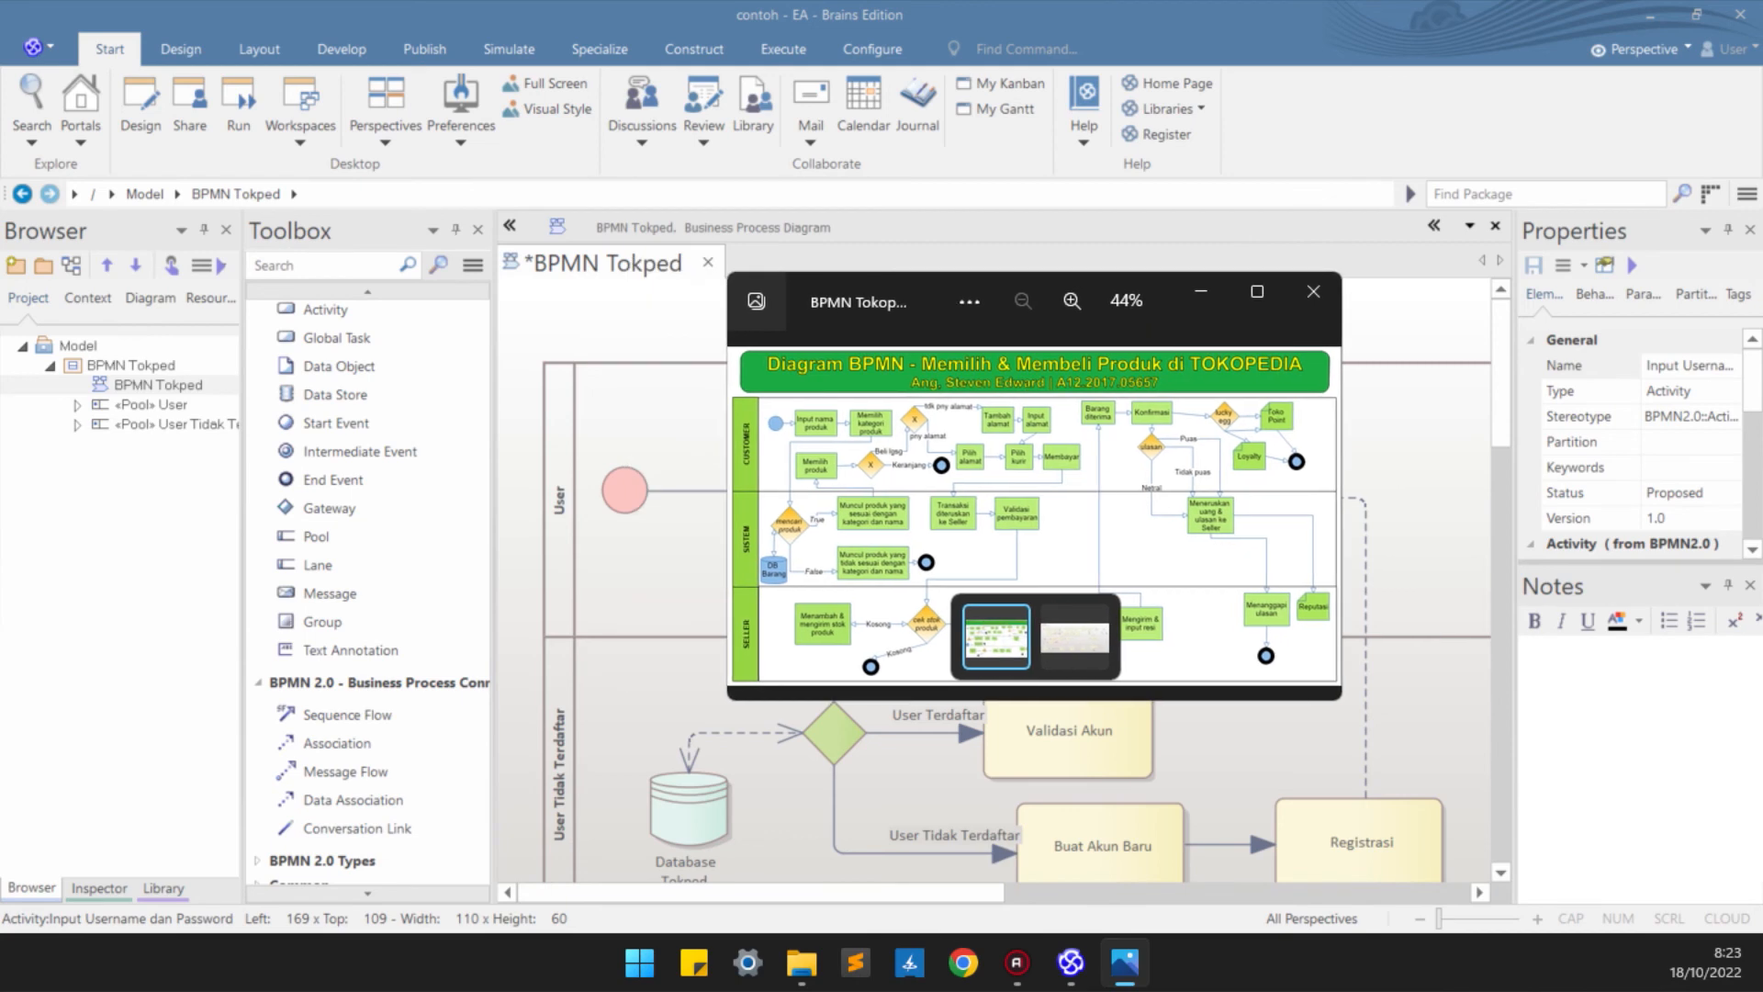
click(1257, 293)
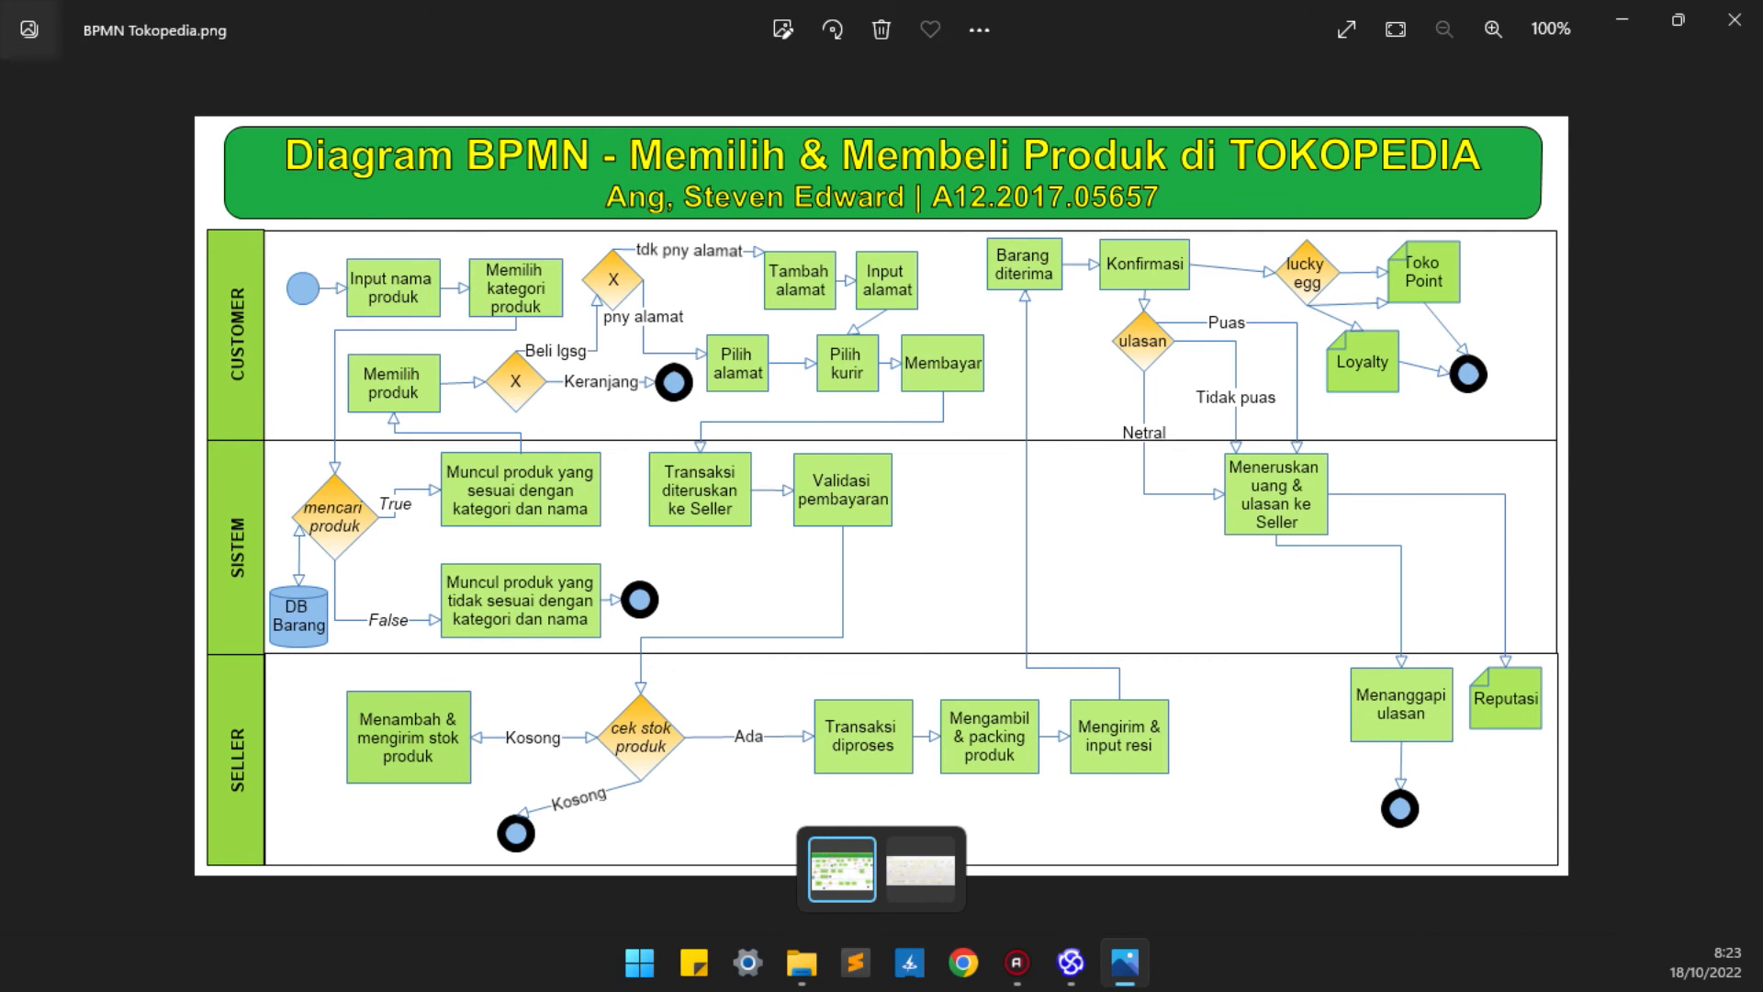
drag(726, 28, 823, 297)
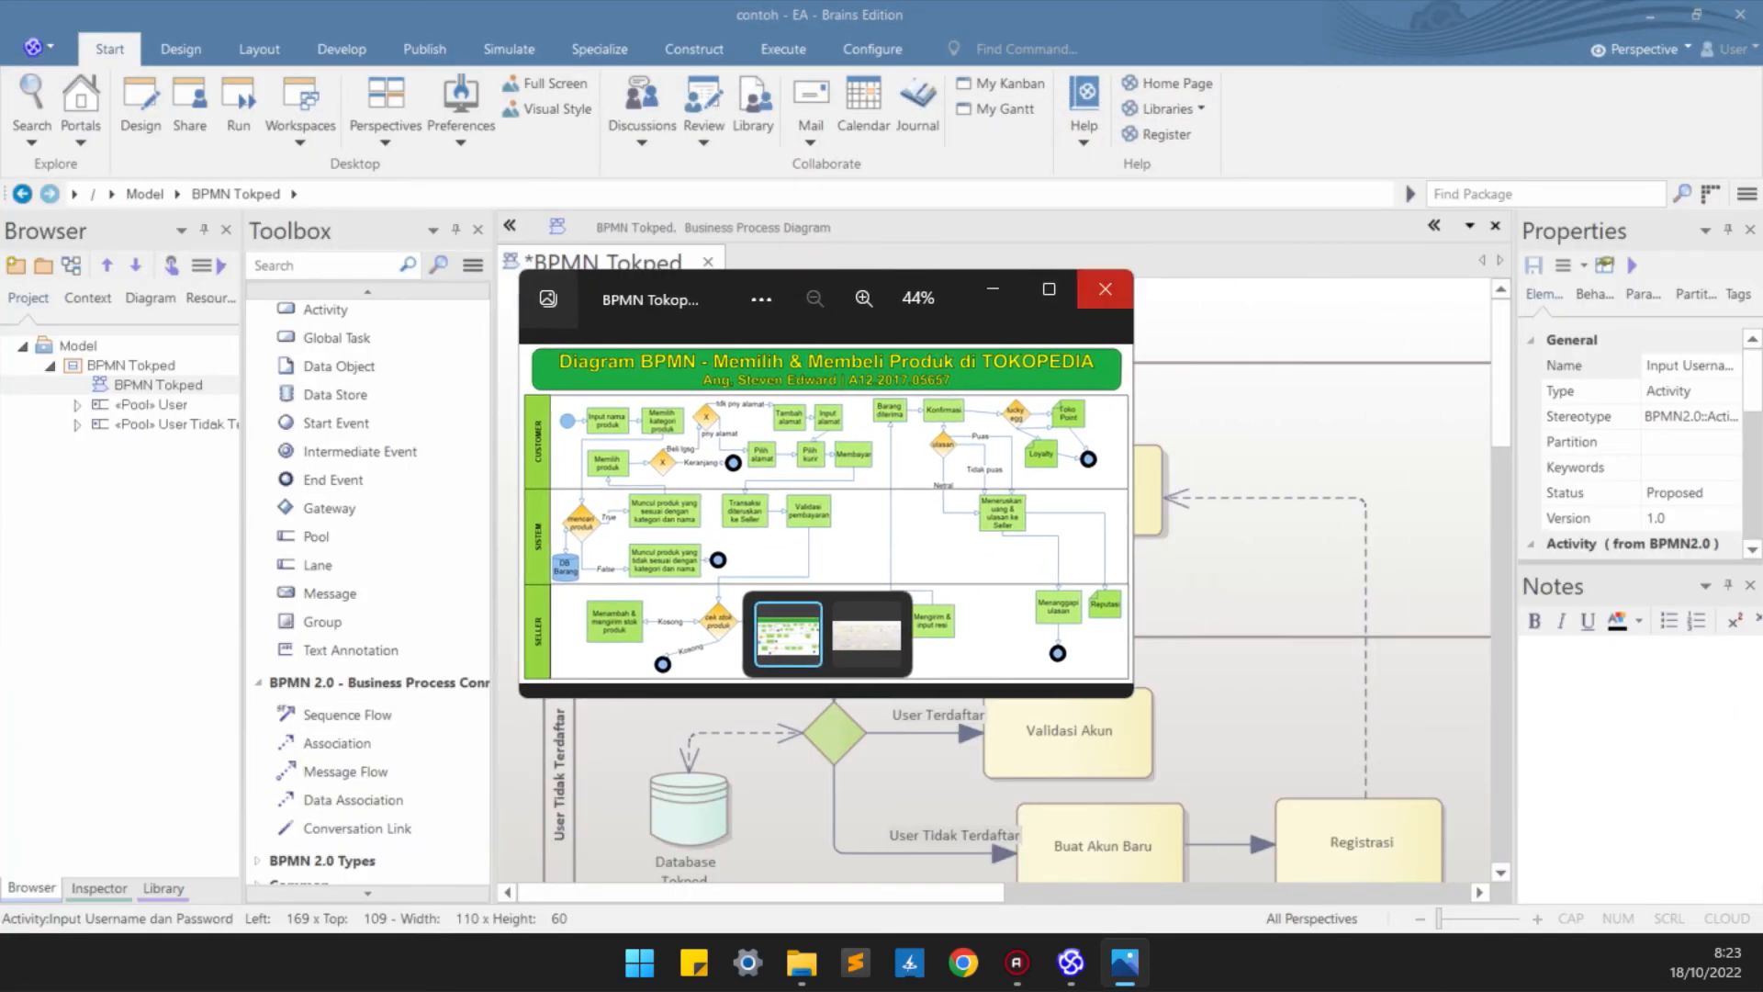
click(1049, 289)
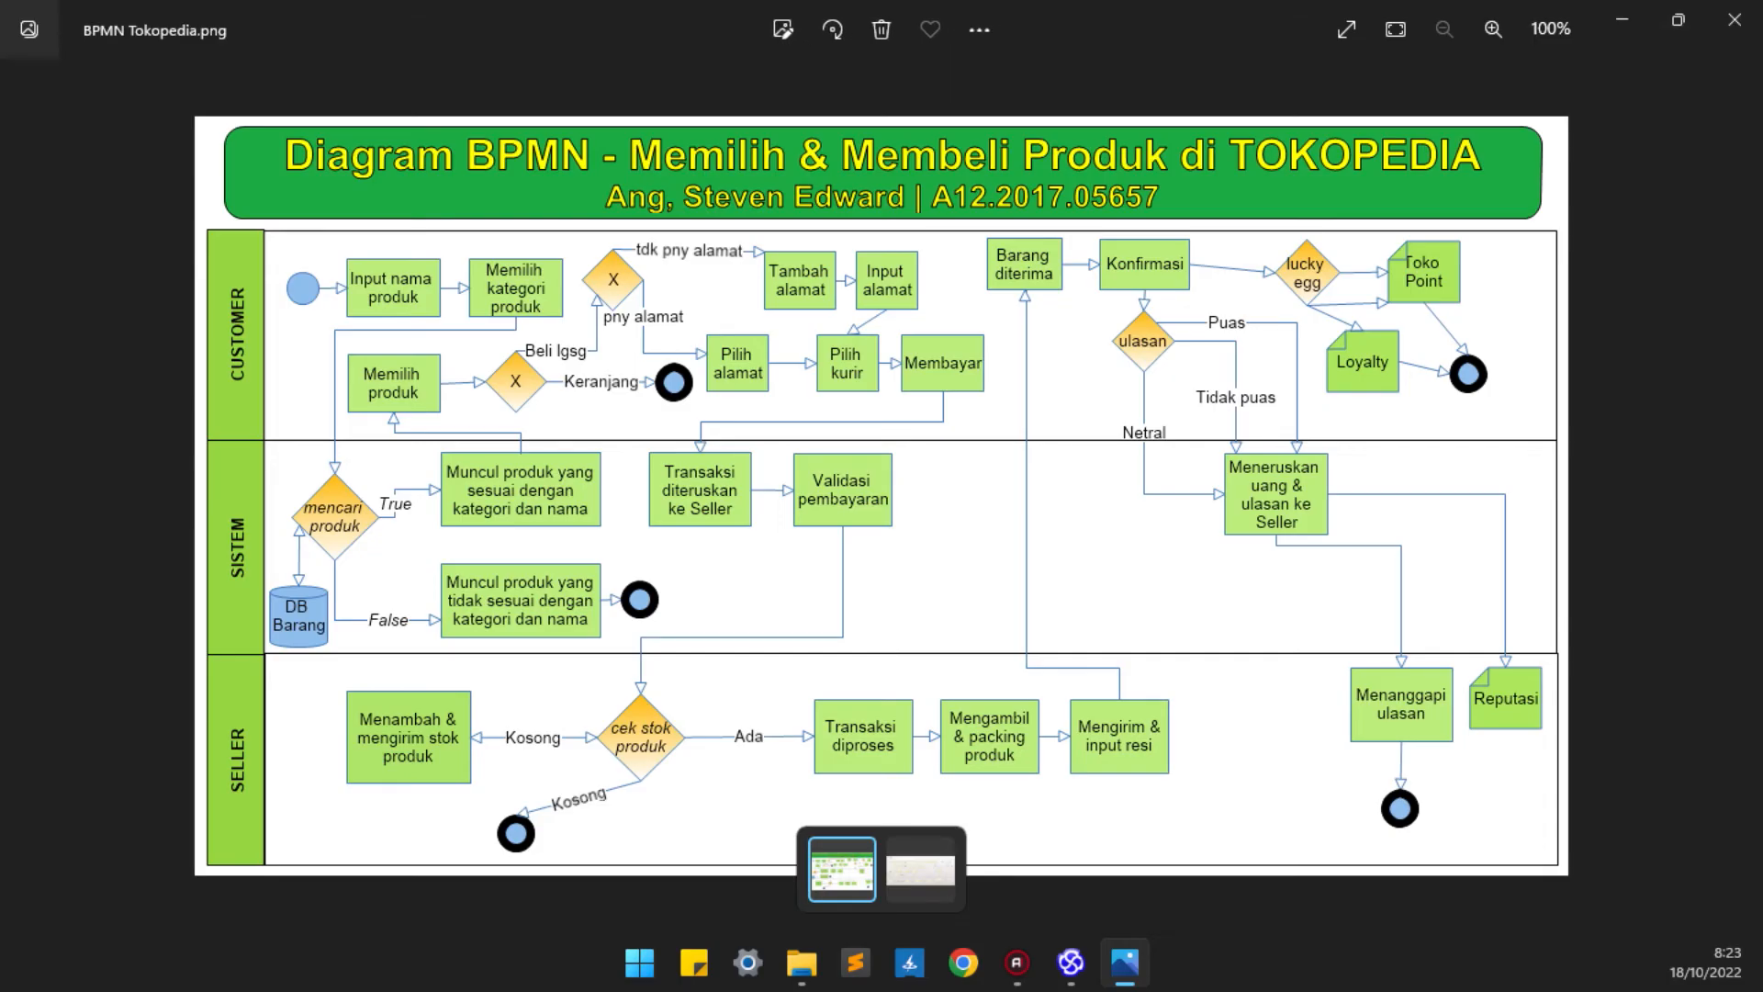
drag(1164, 28, 944, 270)
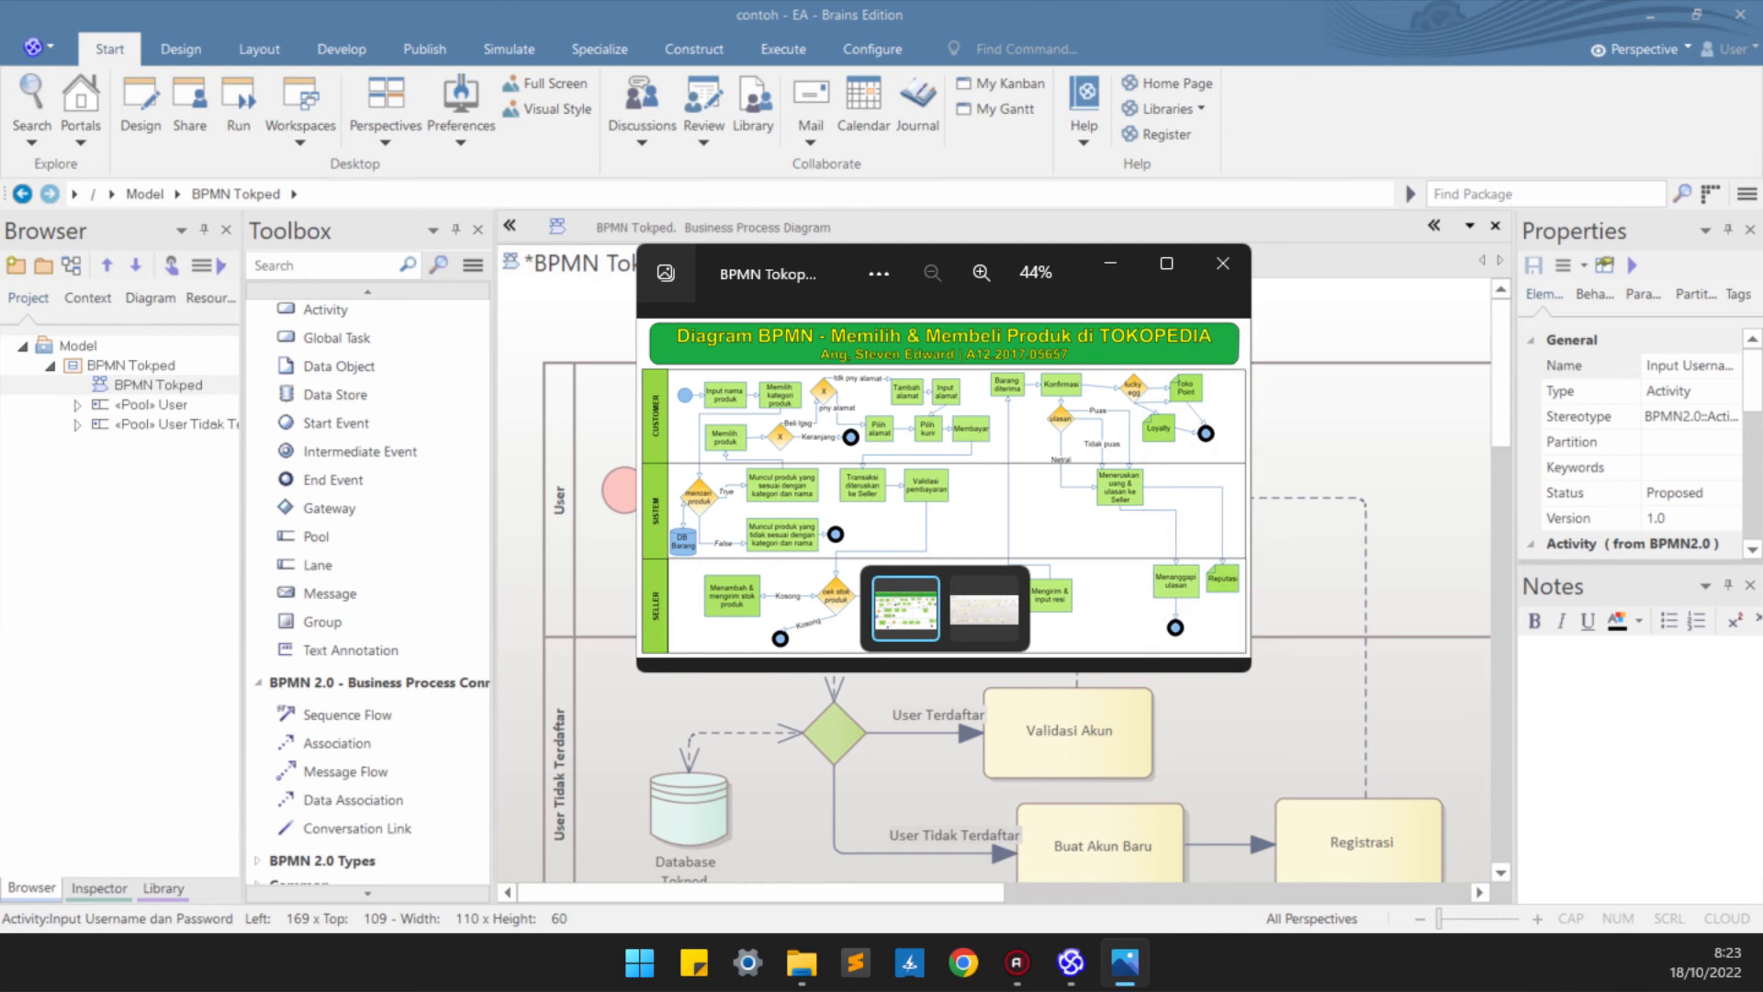
drag(1072, 258, 999, 233)
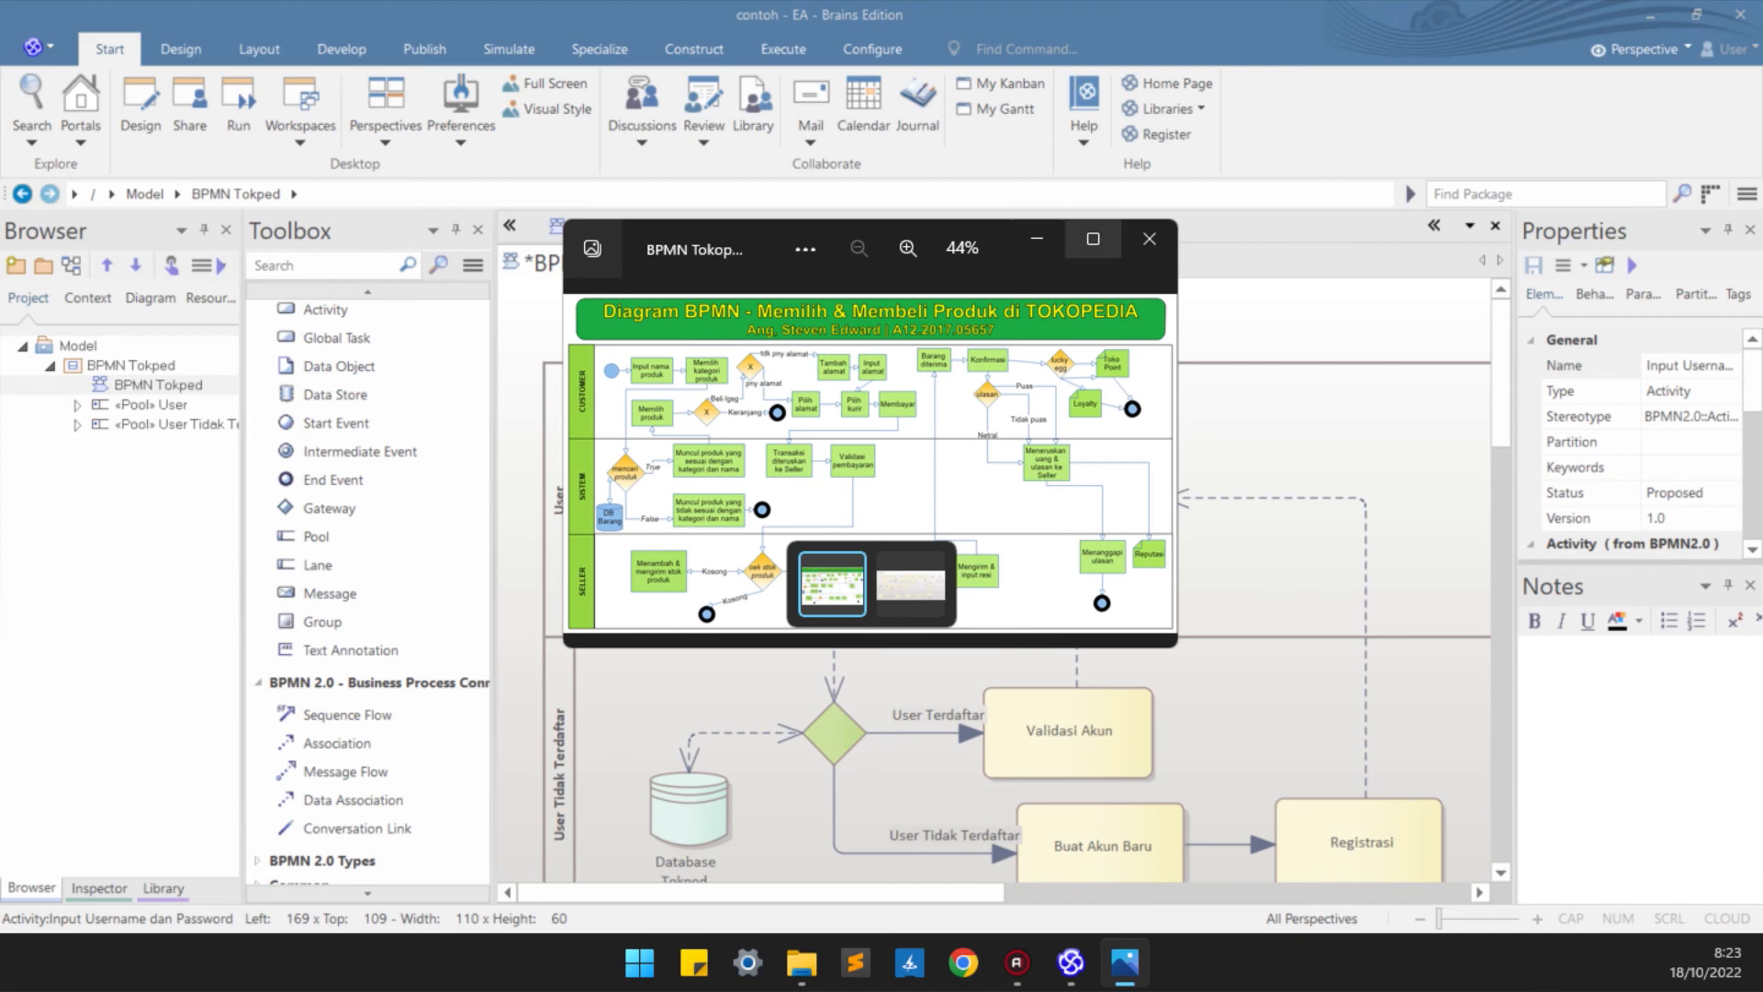
click(1093, 239)
click(1623, 20)
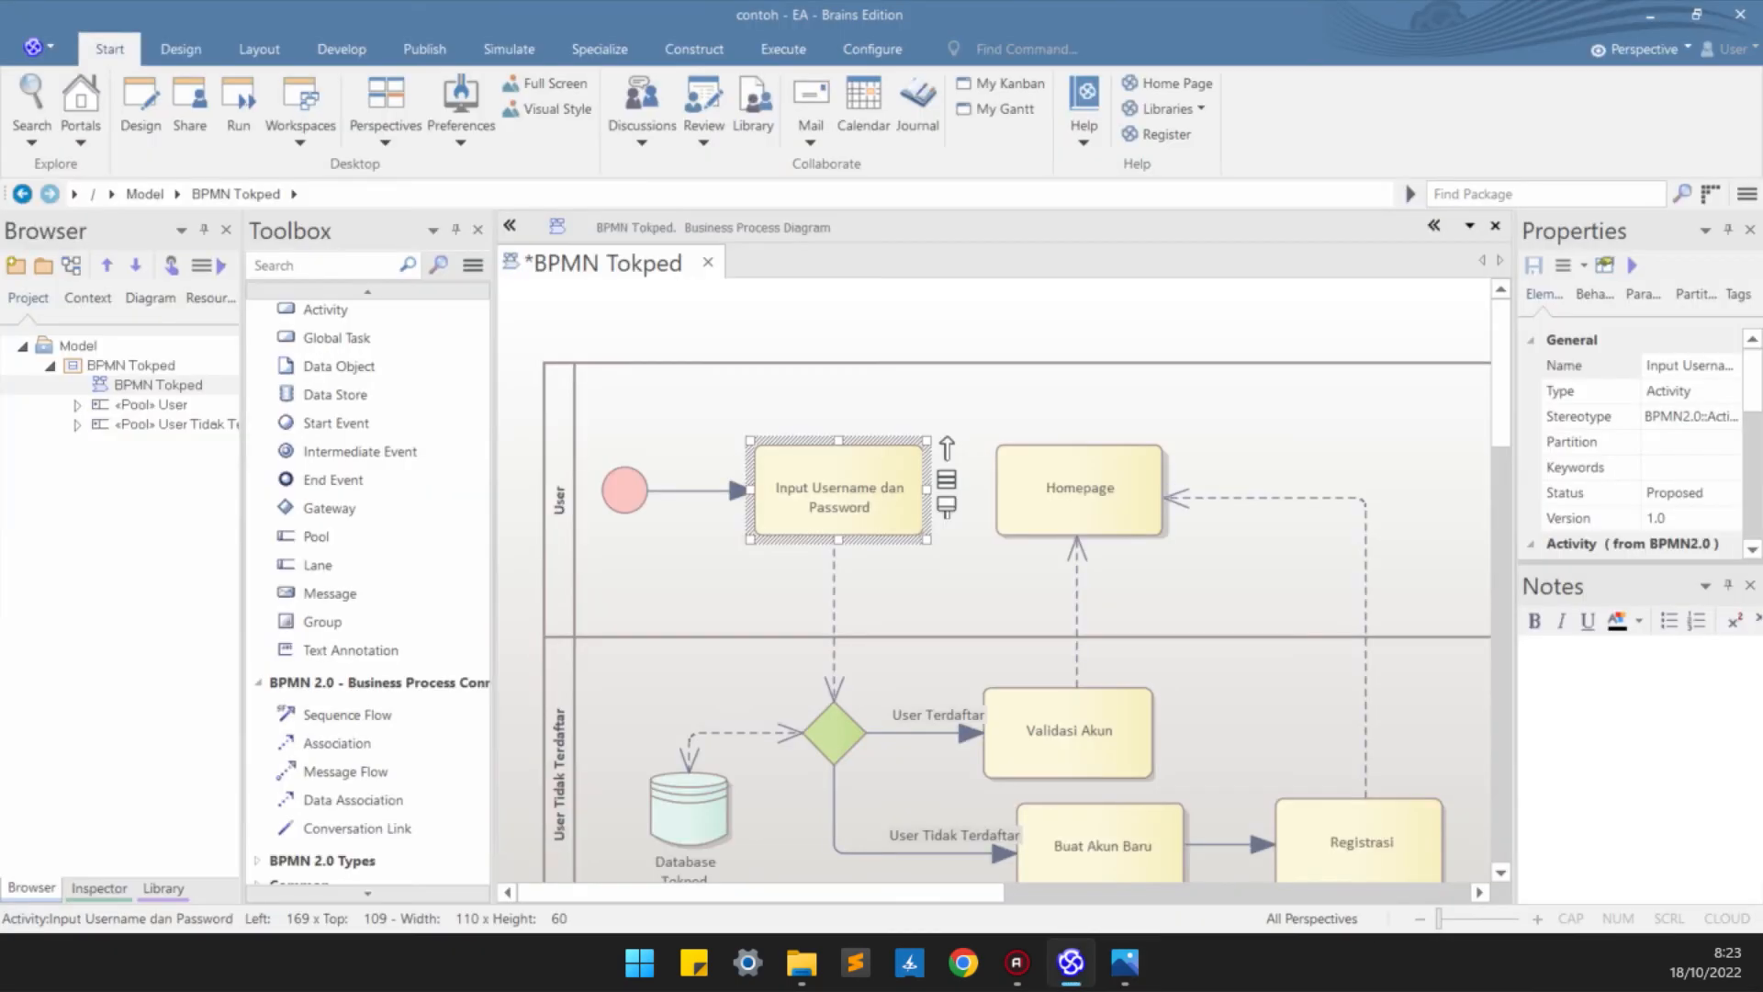
- Add a Data Object to the User pool, in the free space to the right of Homepage
scroll(1001, 579, down, 2)
scroll(1001, 579, up, 2)
drag(771, 893, 927, 892)
scroll(367, 514, up, 2)
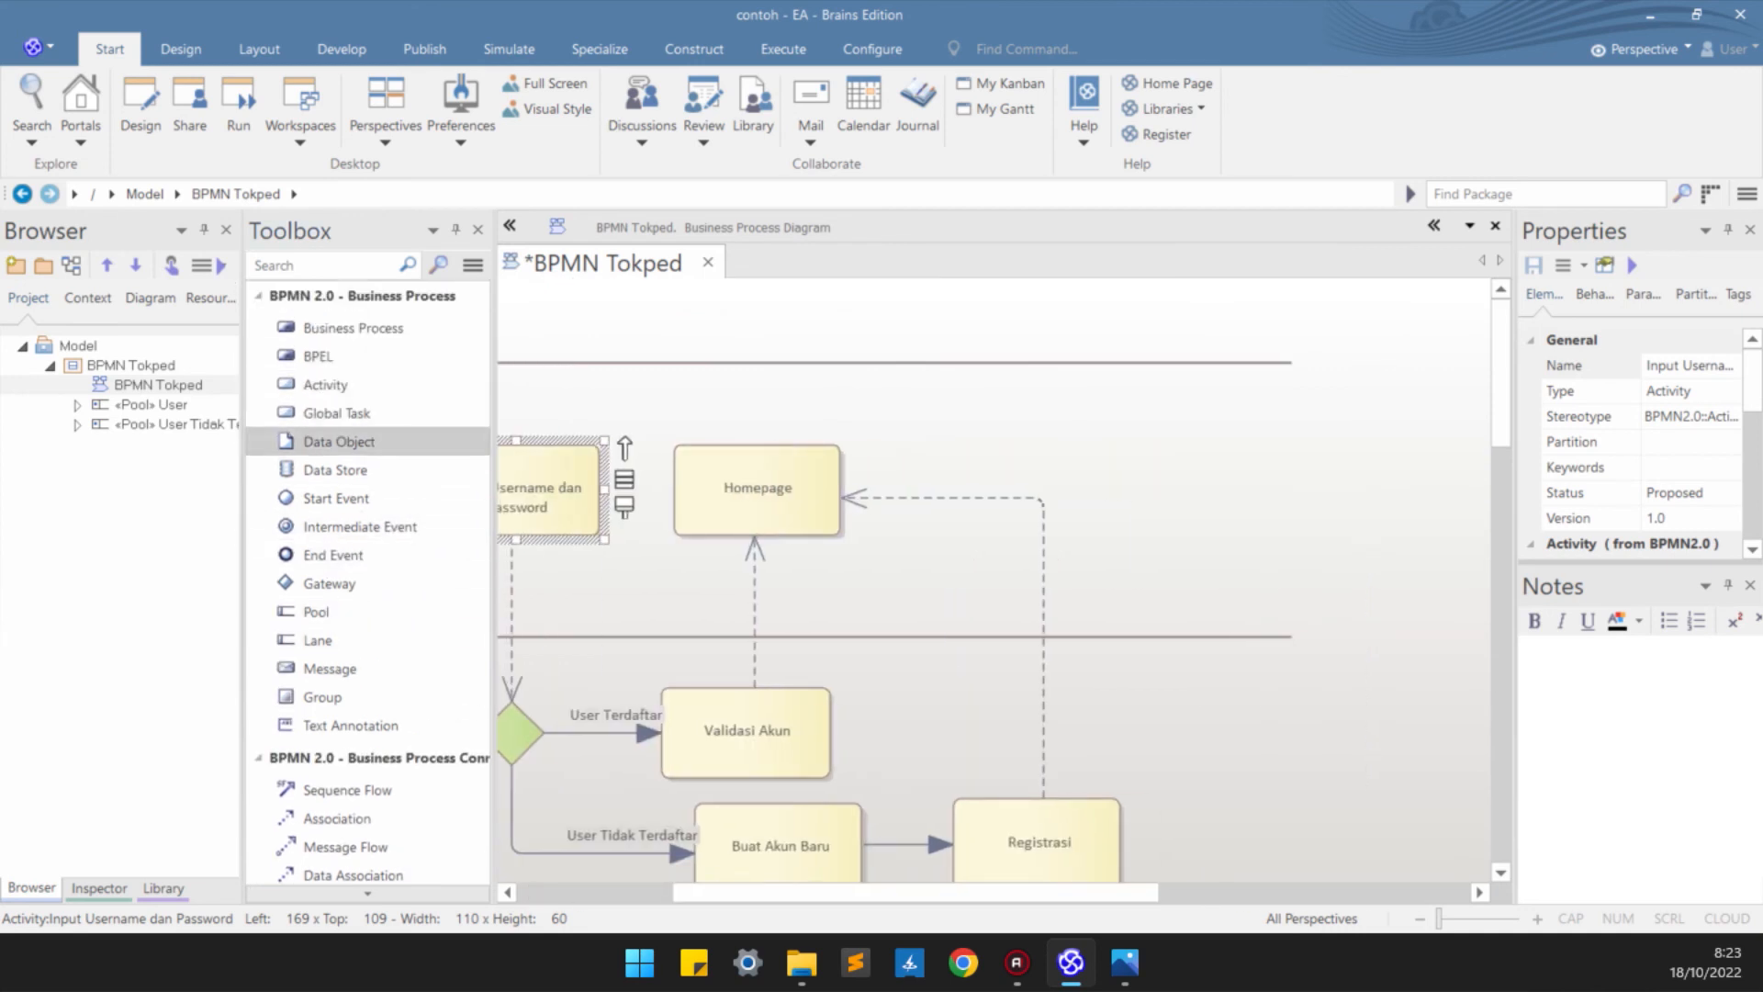
drag(339, 442, 1164, 483)
click(1213, 551)
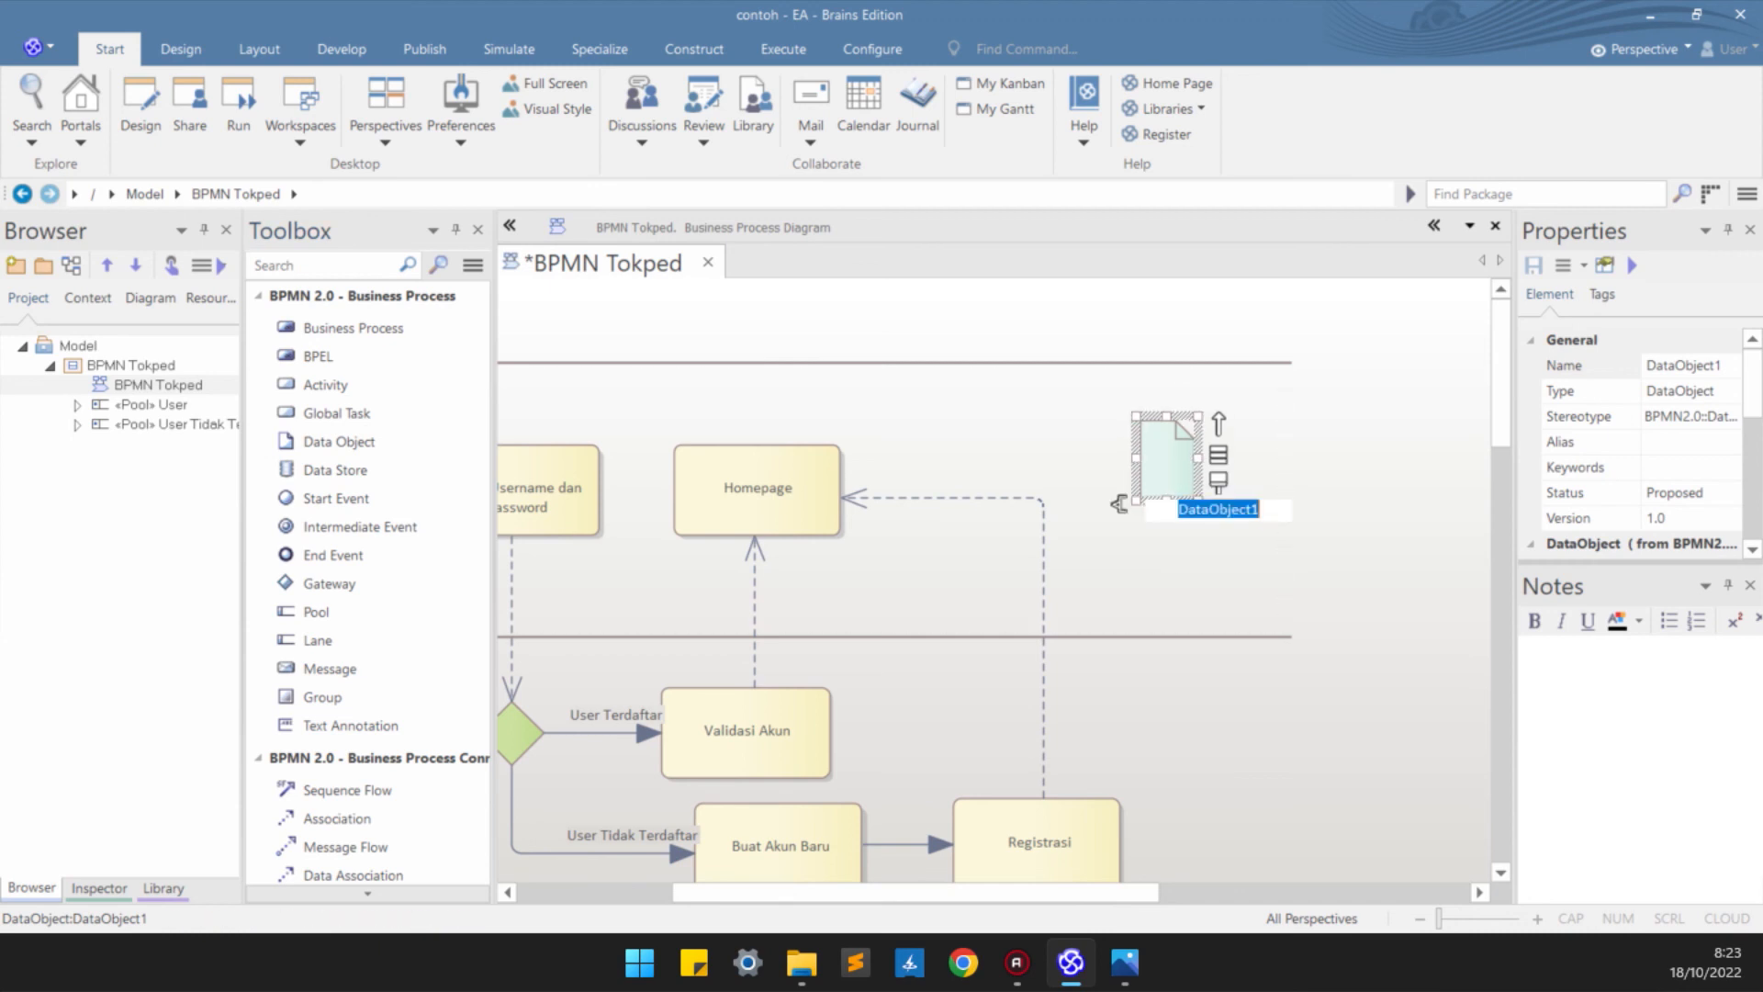
- Rename the new Data Object "Point Tokped" and move it closer to Homepage, just above the corner of the association from Registrasi
click(1119, 504)
double_click(1183, 510)
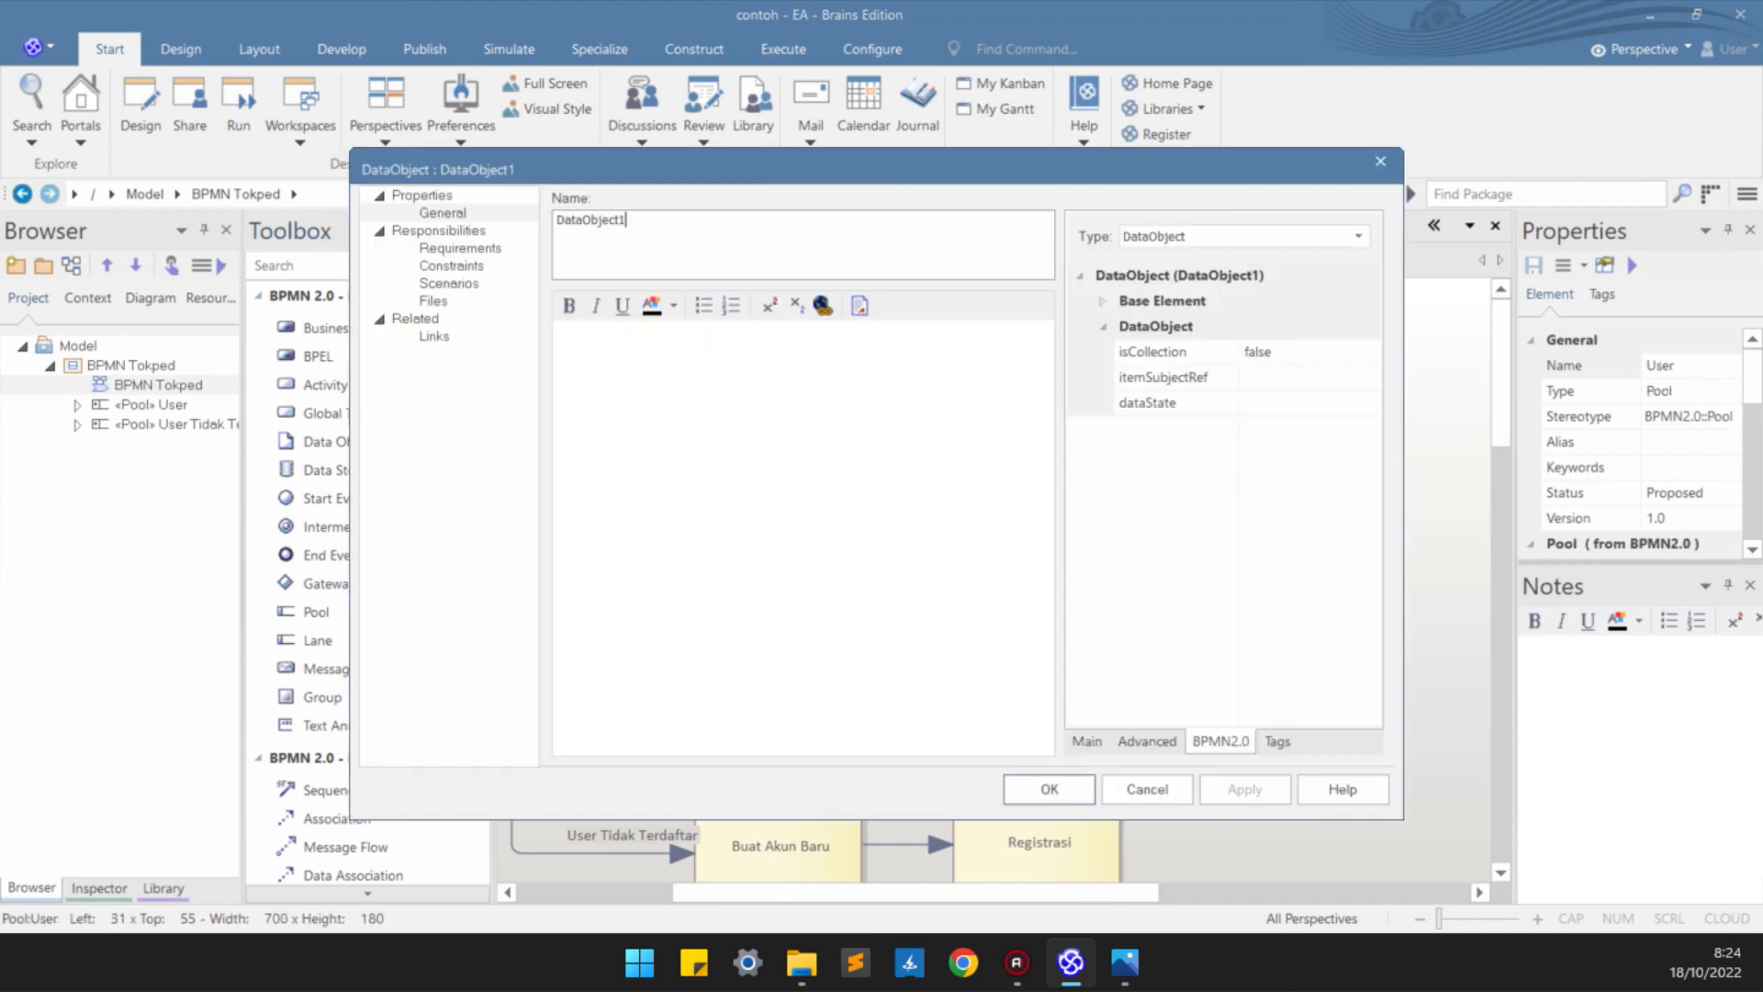
drag(628, 220, 556, 221)
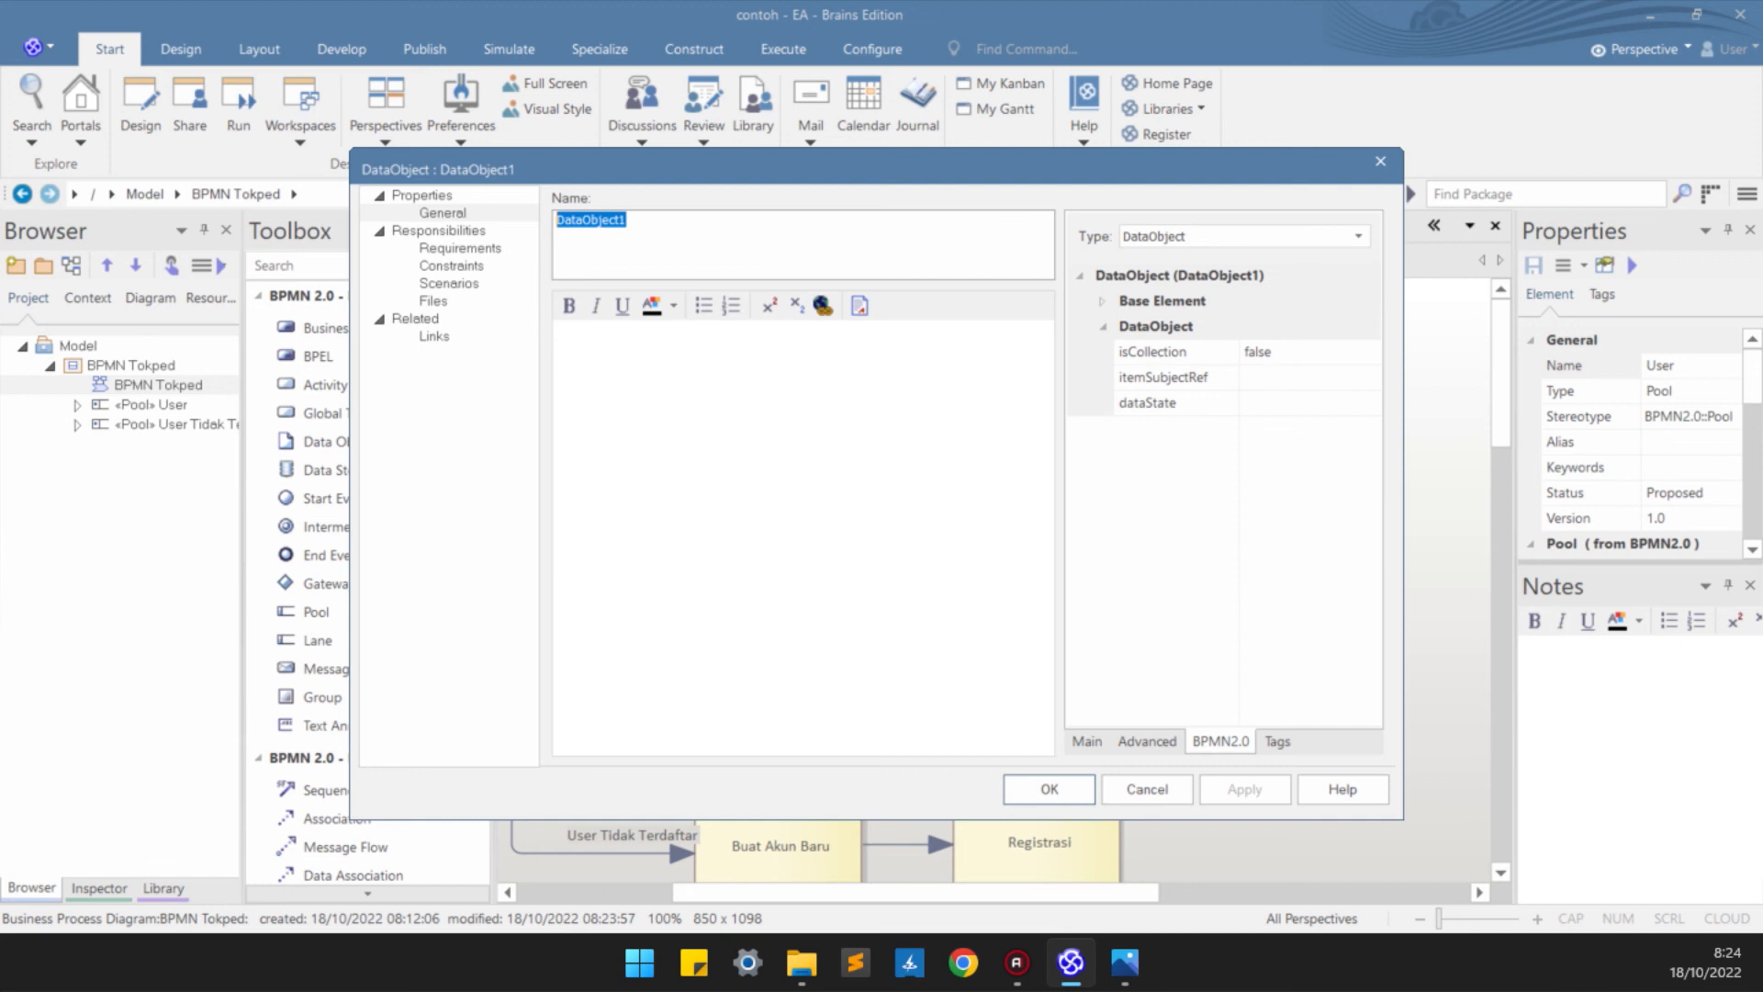
text(Point Tokped)
key(Escape)
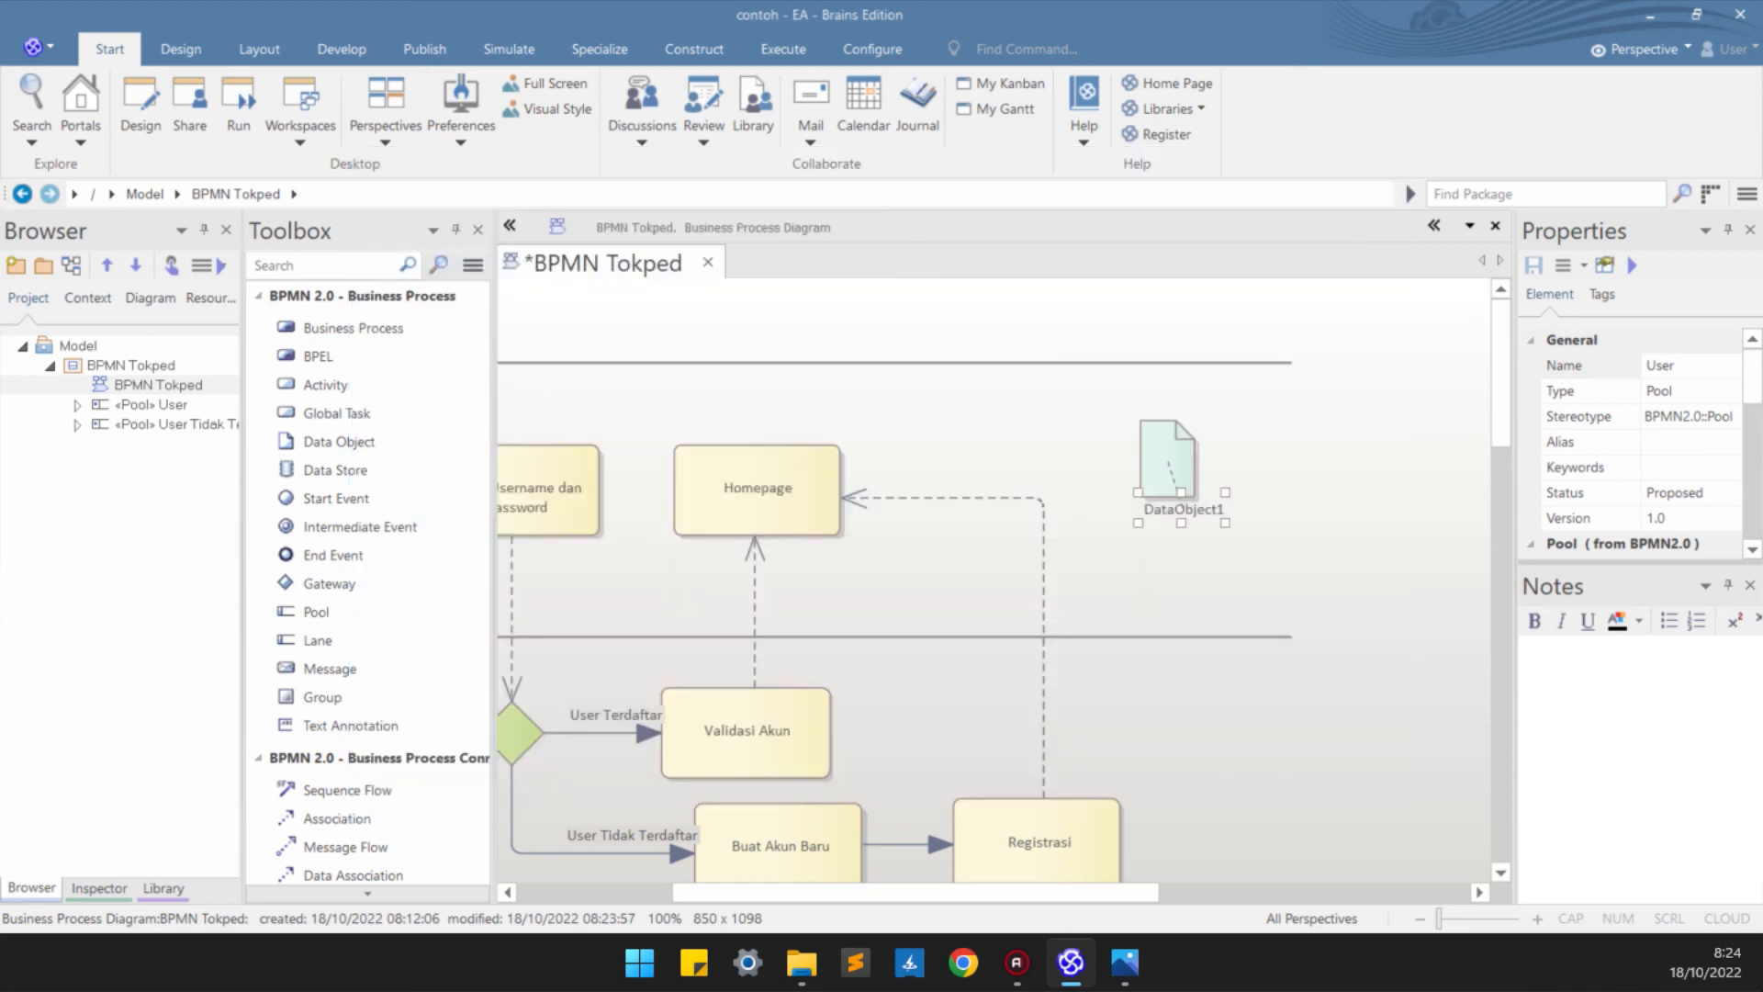
drag(1166, 456, 1045, 419)
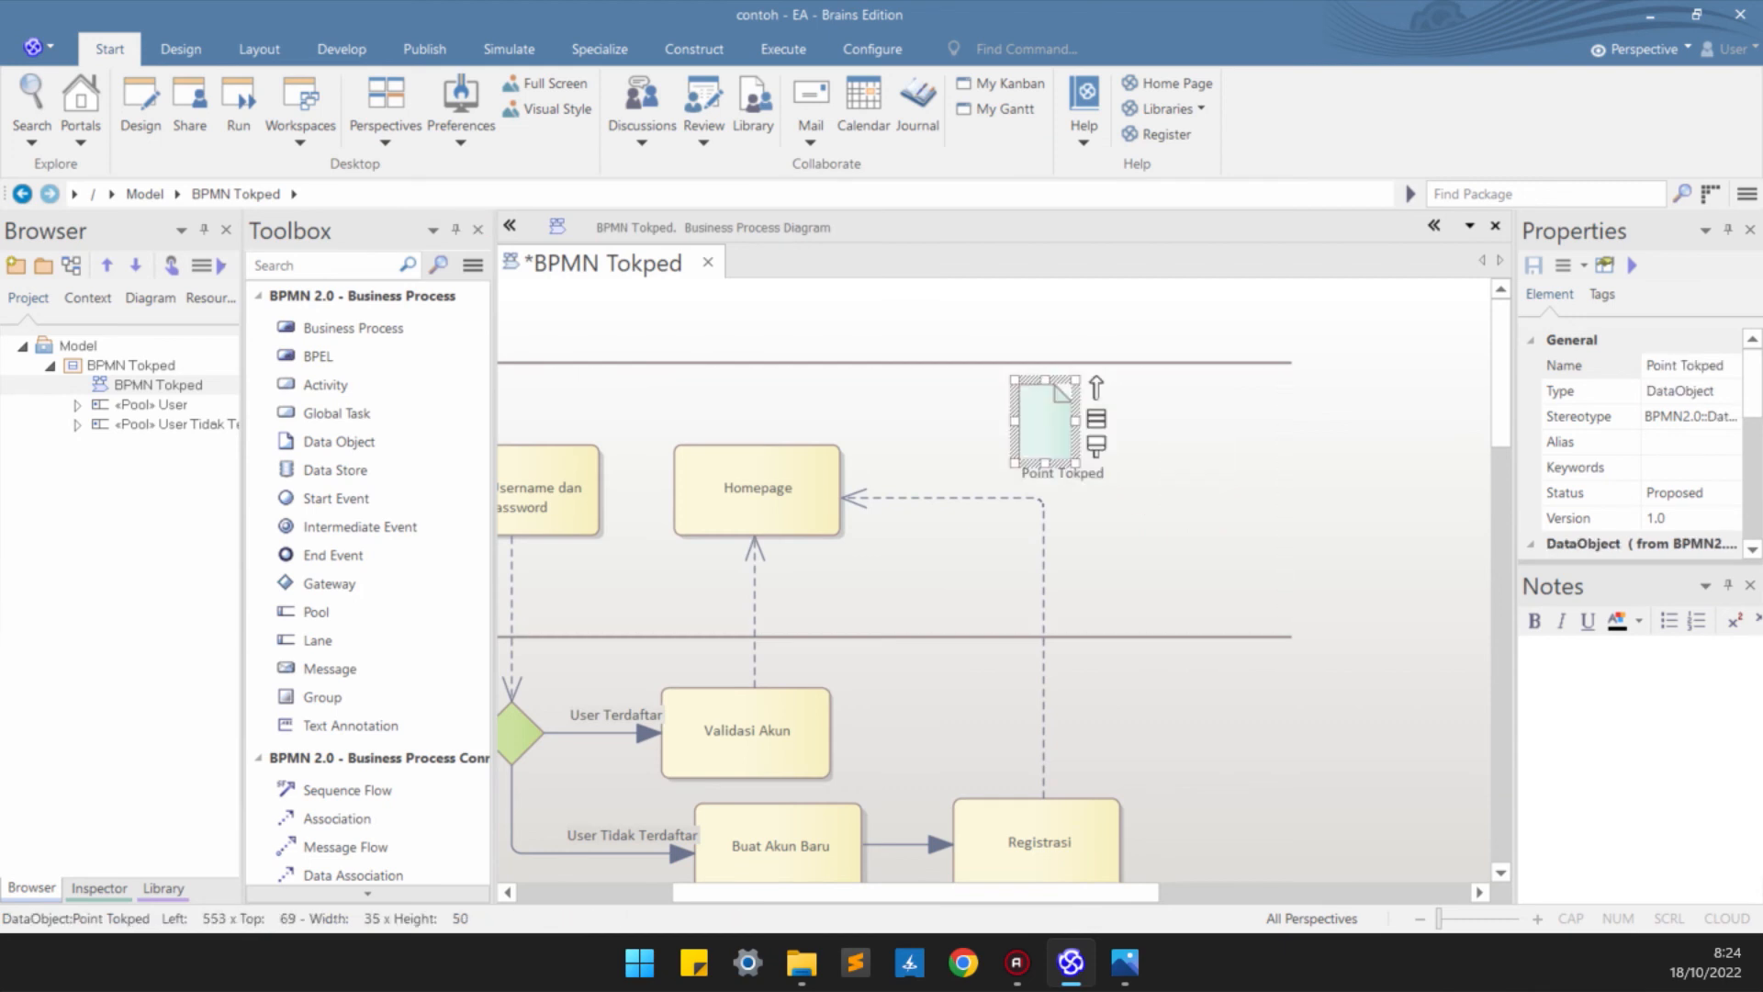
- Place the "Point Tokped" label over its Data Object icon and shift the Data Object slightly away from Homepage
double_click(1062, 473)
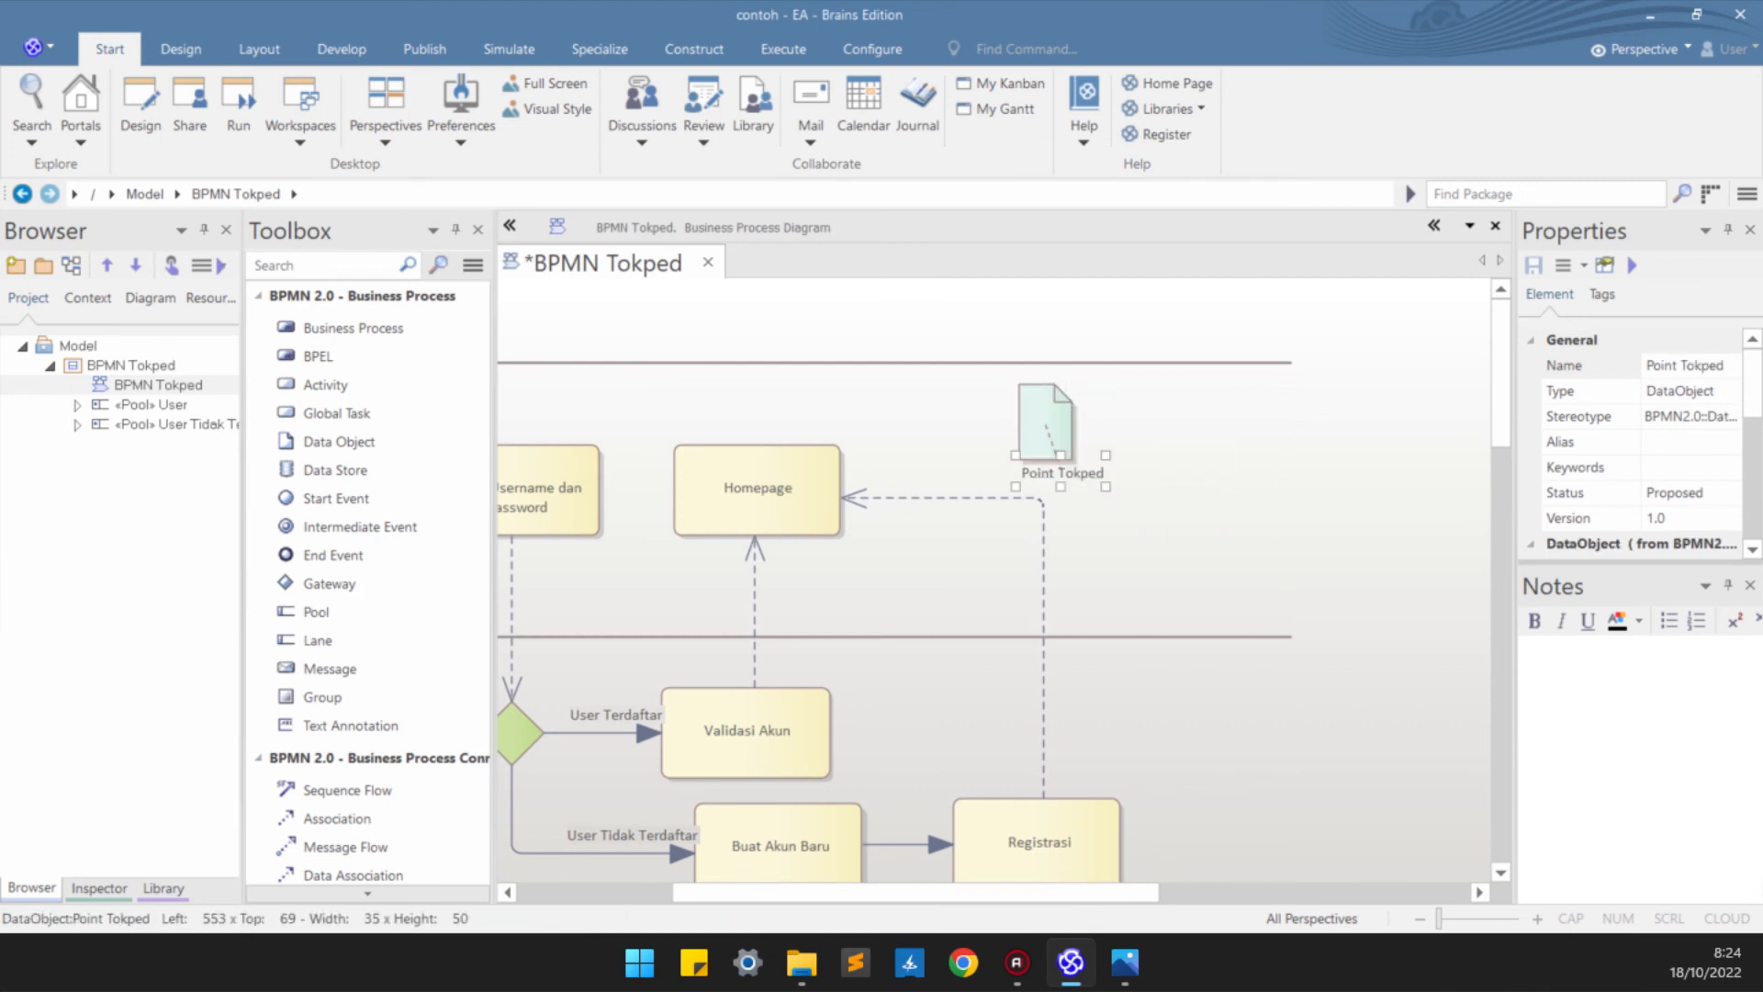
click(1380, 160)
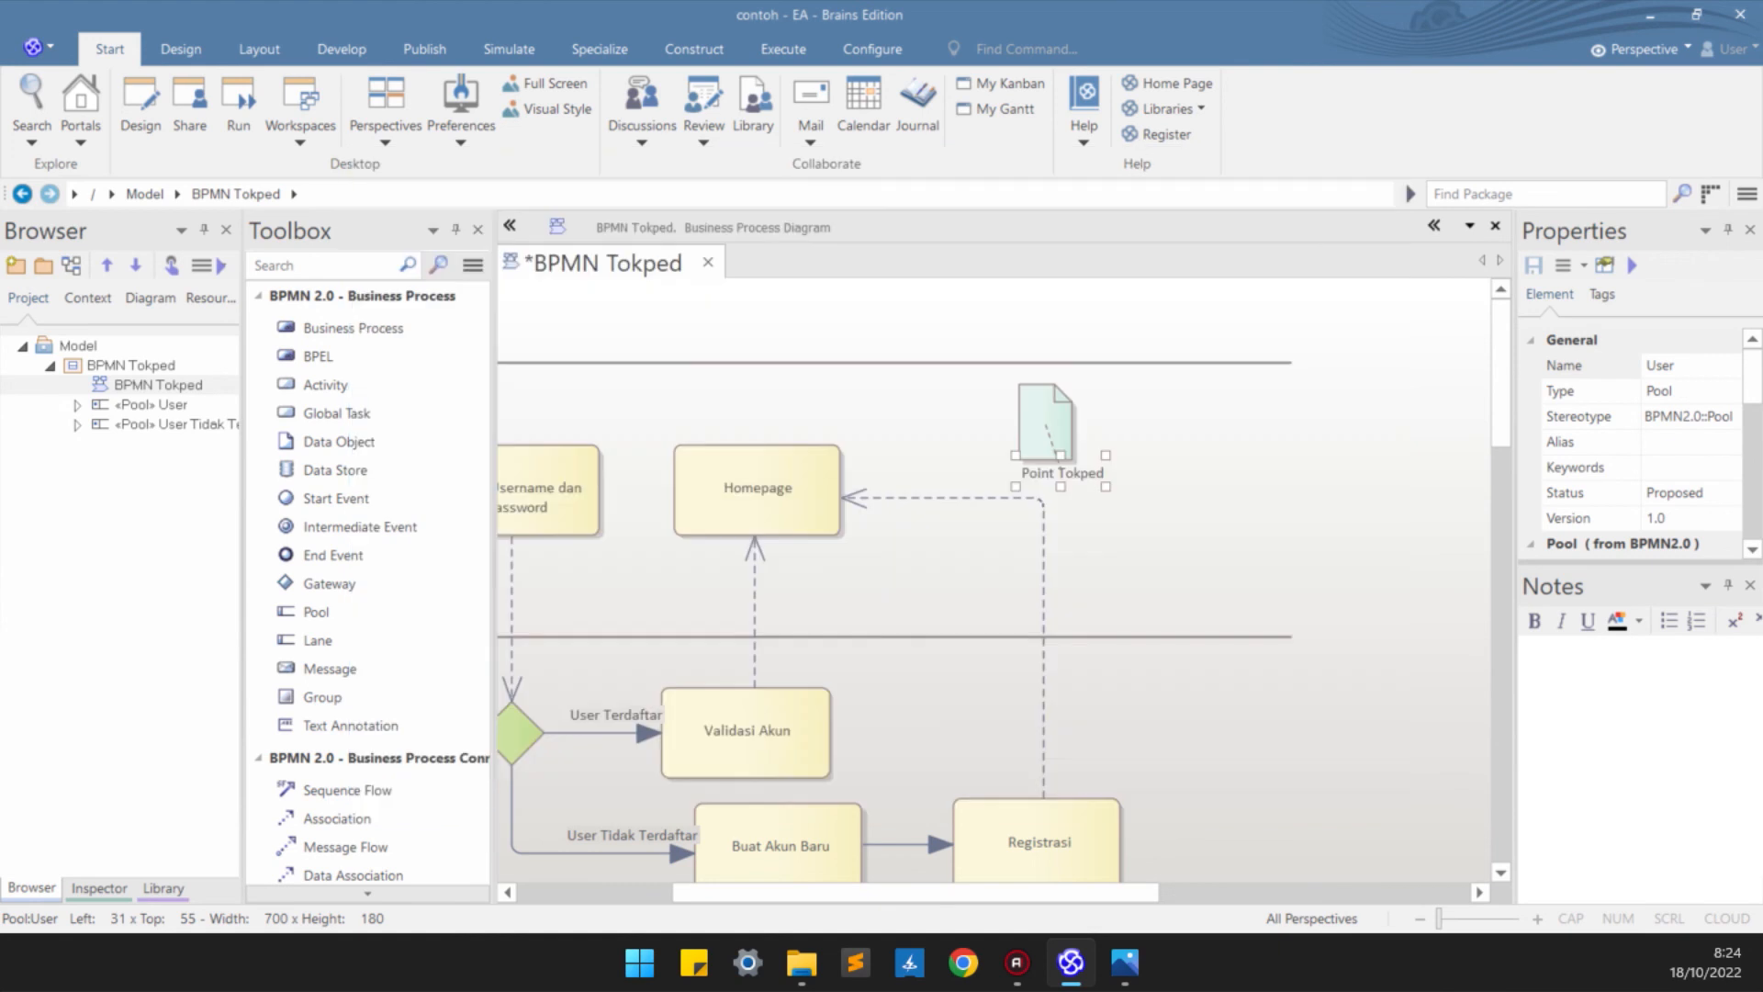
drag(1051, 427, 1048, 428)
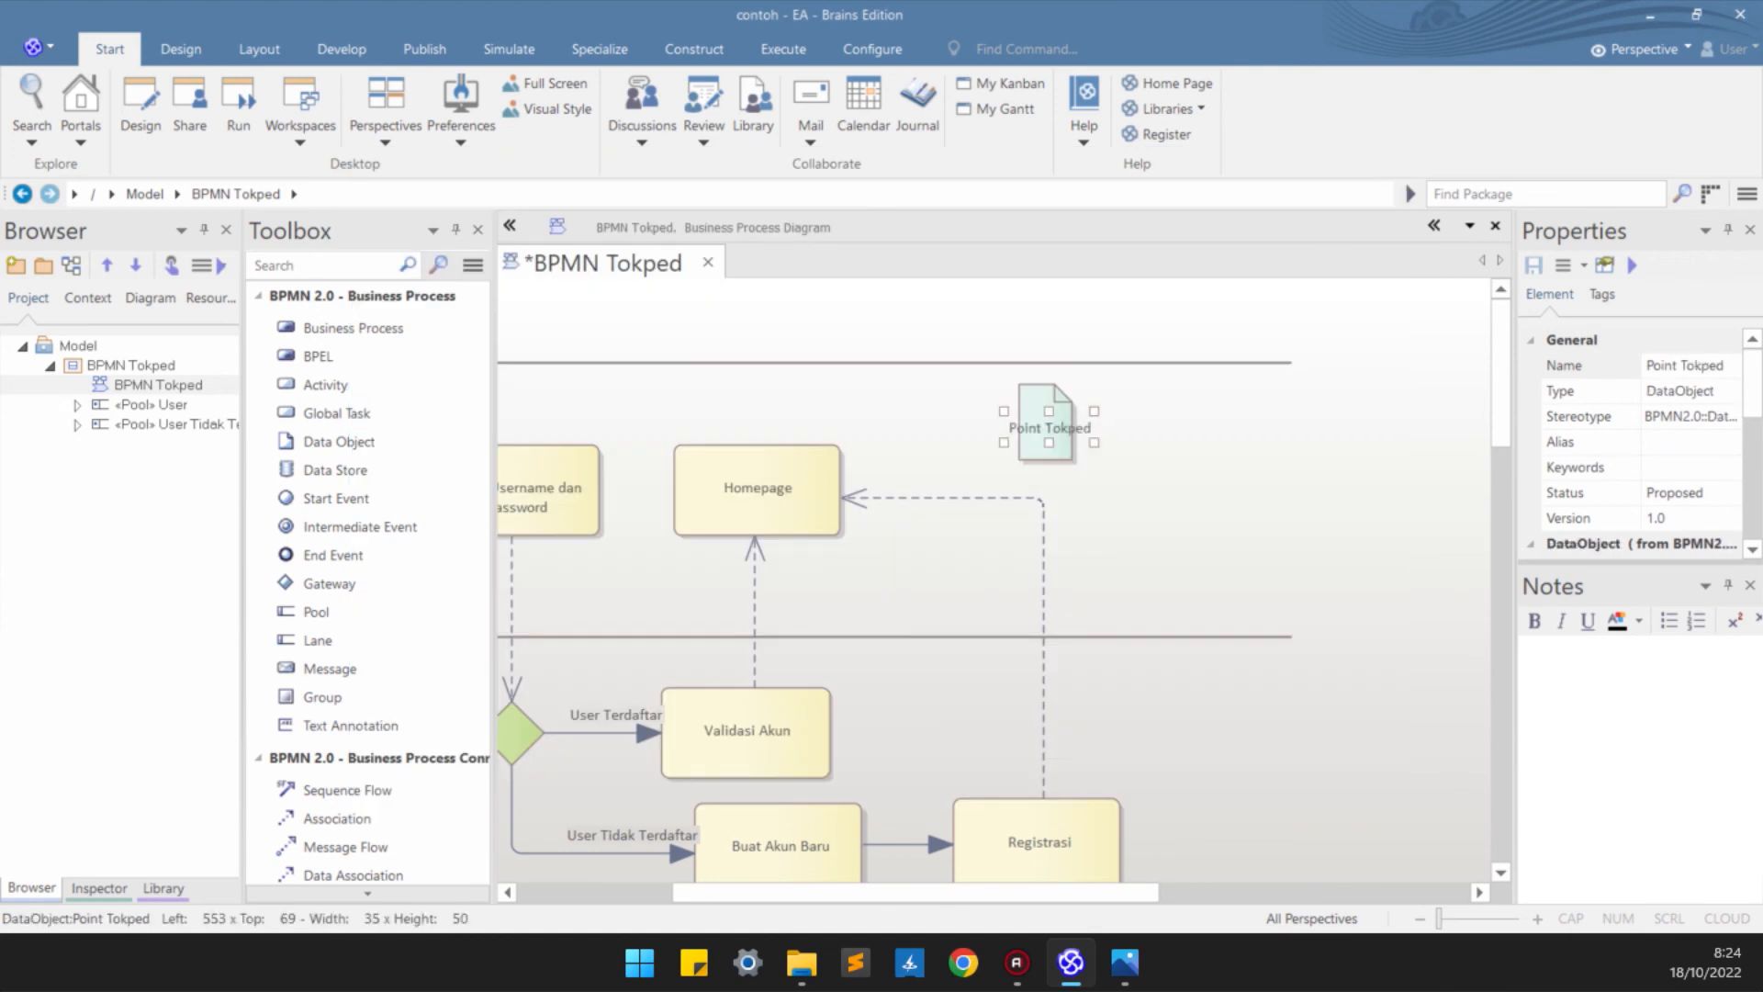
click(1045, 450)
click(771, 496)
click(1045, 450)
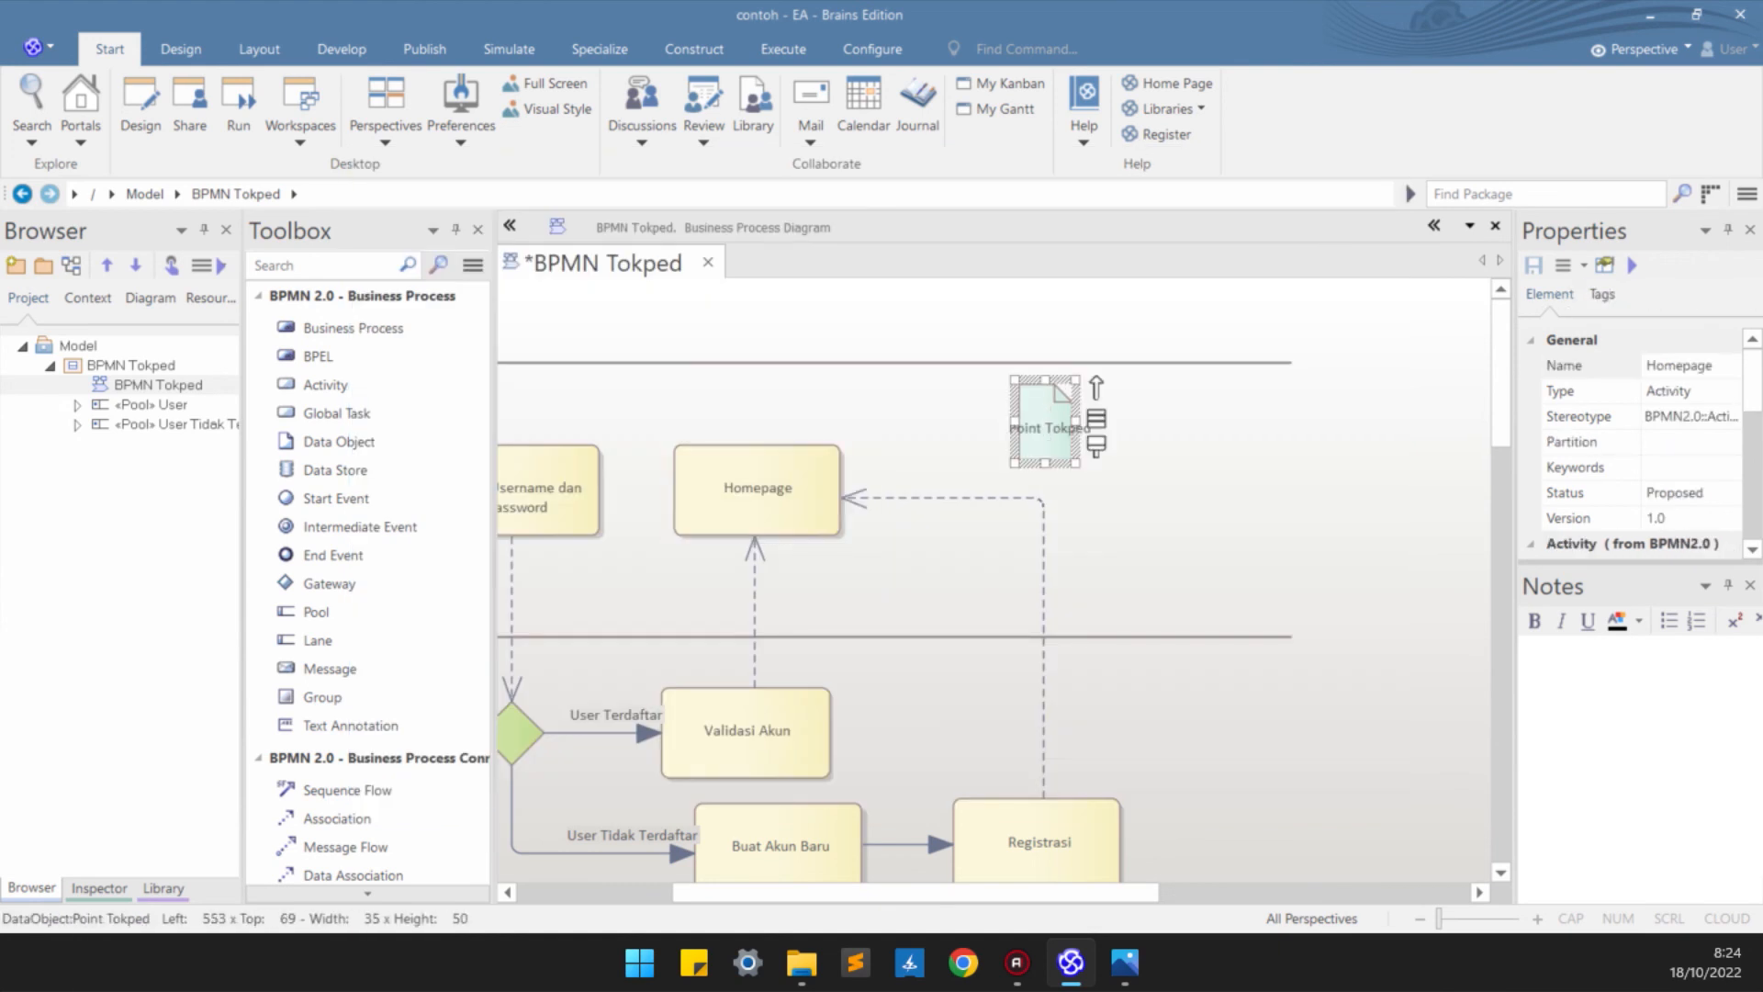
drag(1045, 446, 1066, 445)
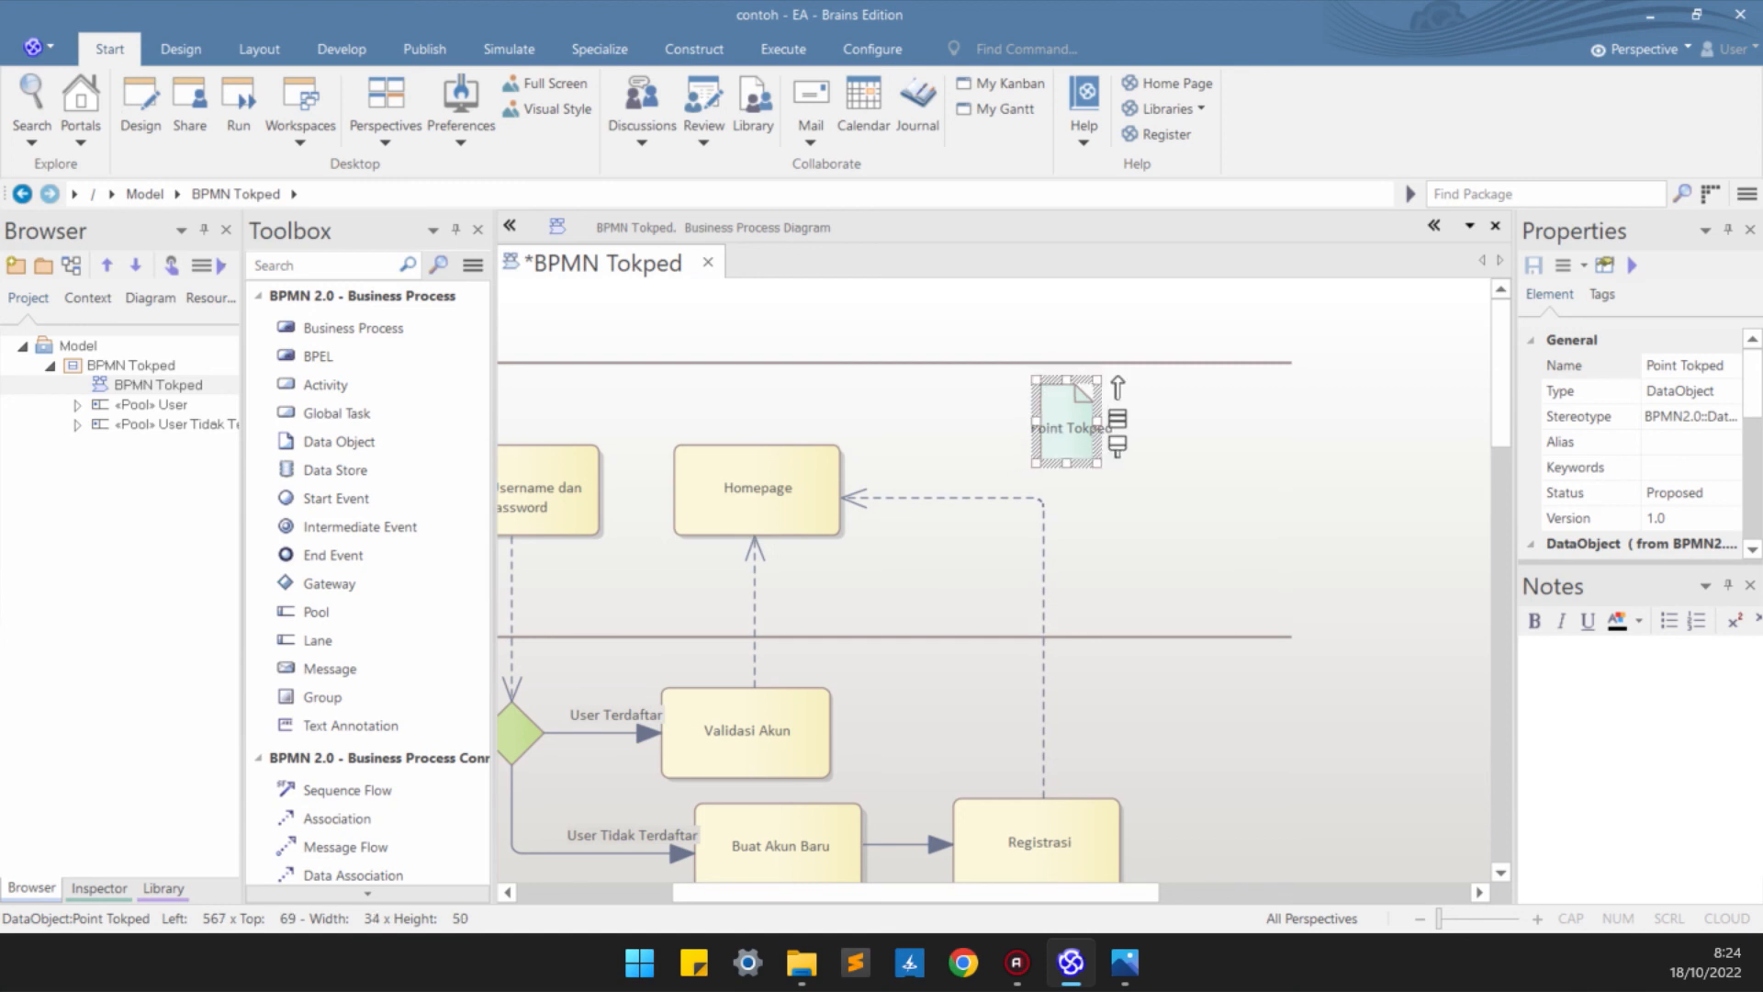
click(1139, 532)
- Connect Point Tokped to Homepage with a data input association and route its arrow into the upper side of Homepage
click(771, 496)
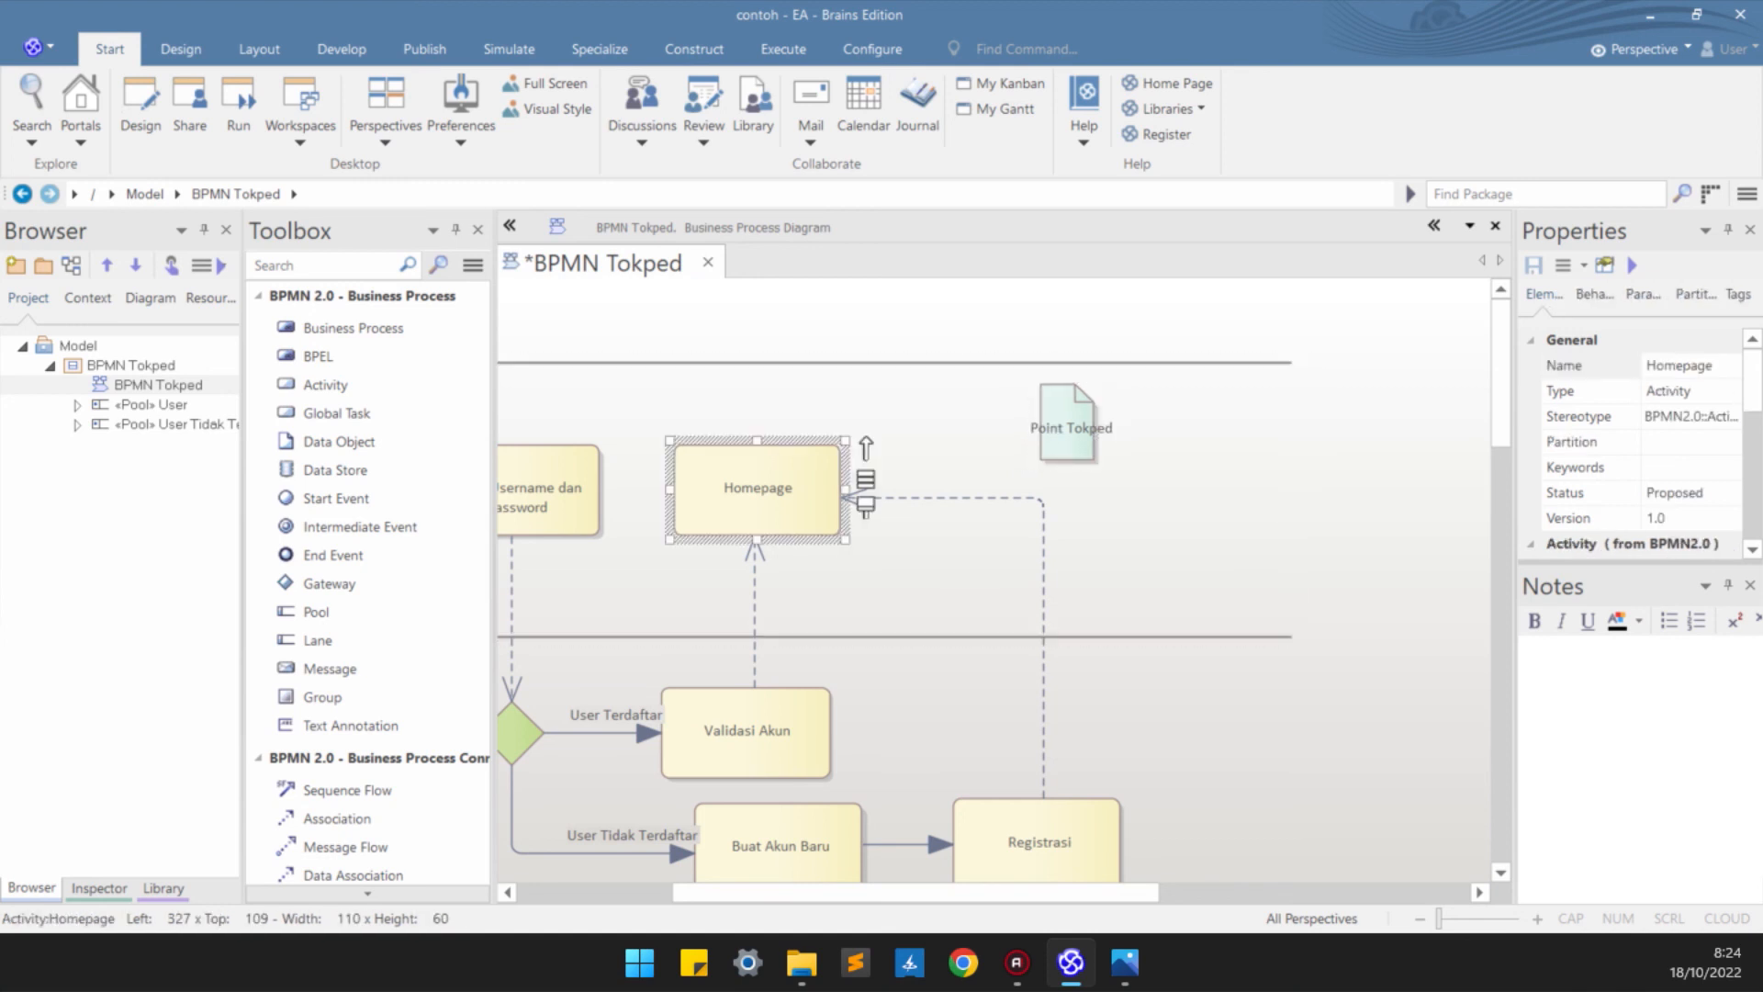
right_click(794, 496)
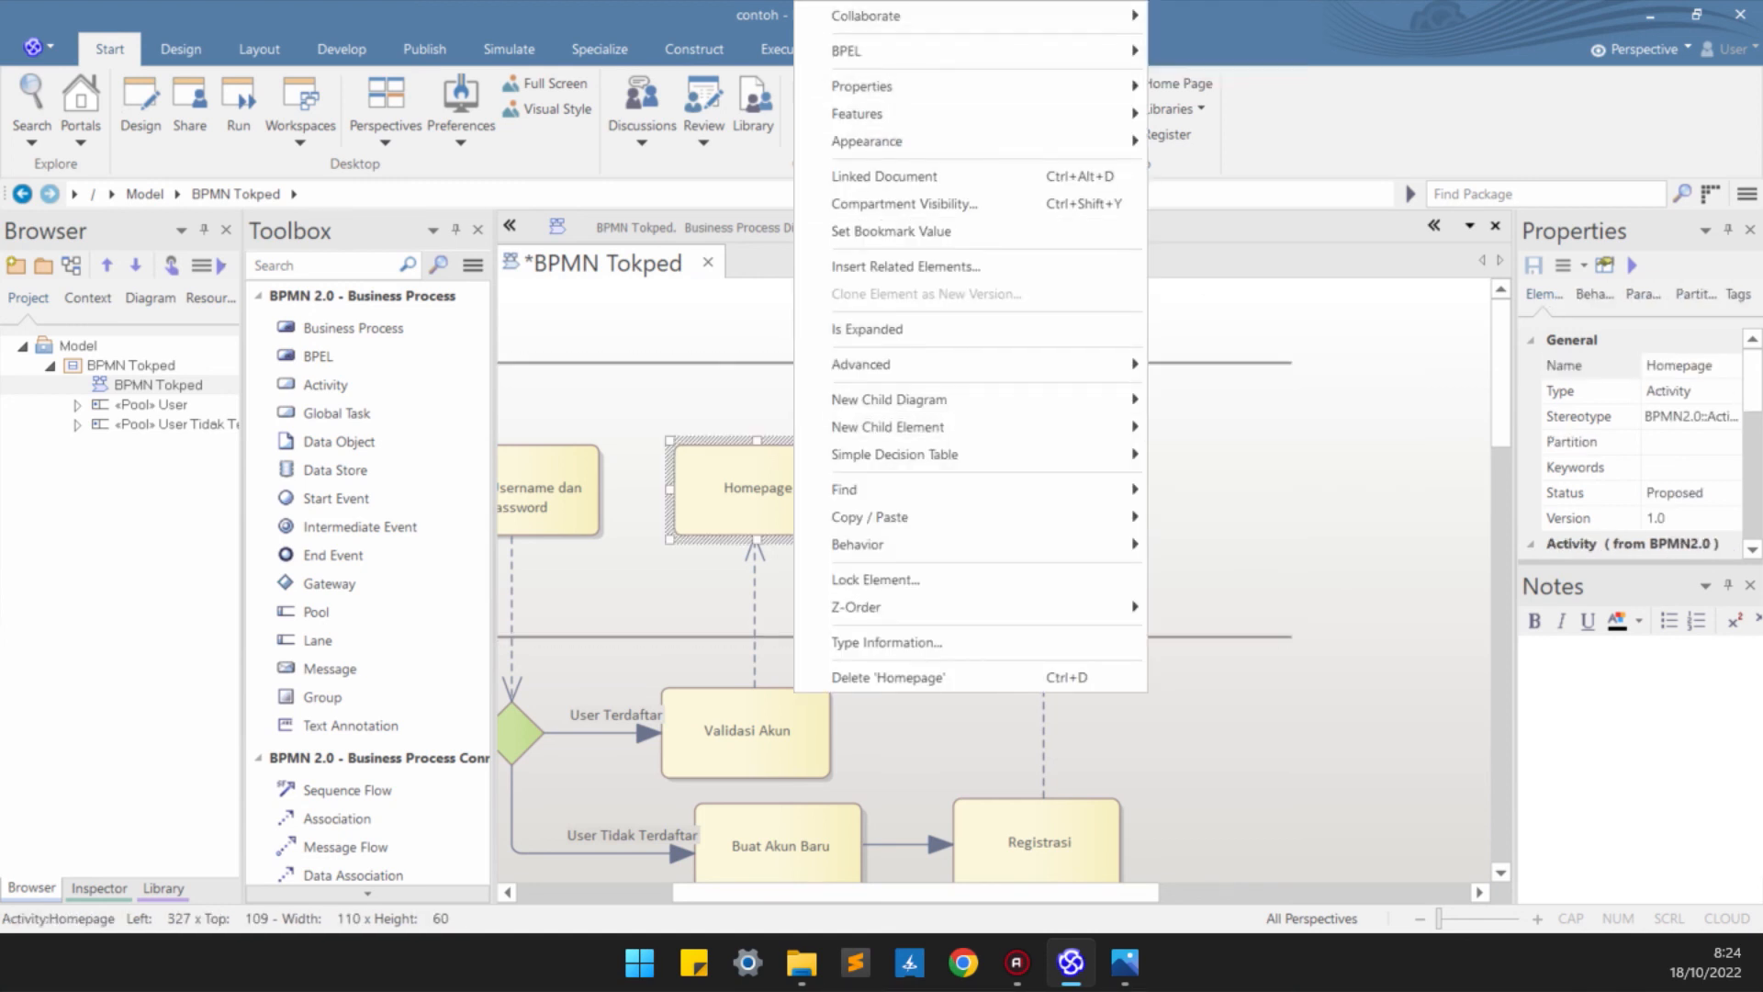
click(764, 494)
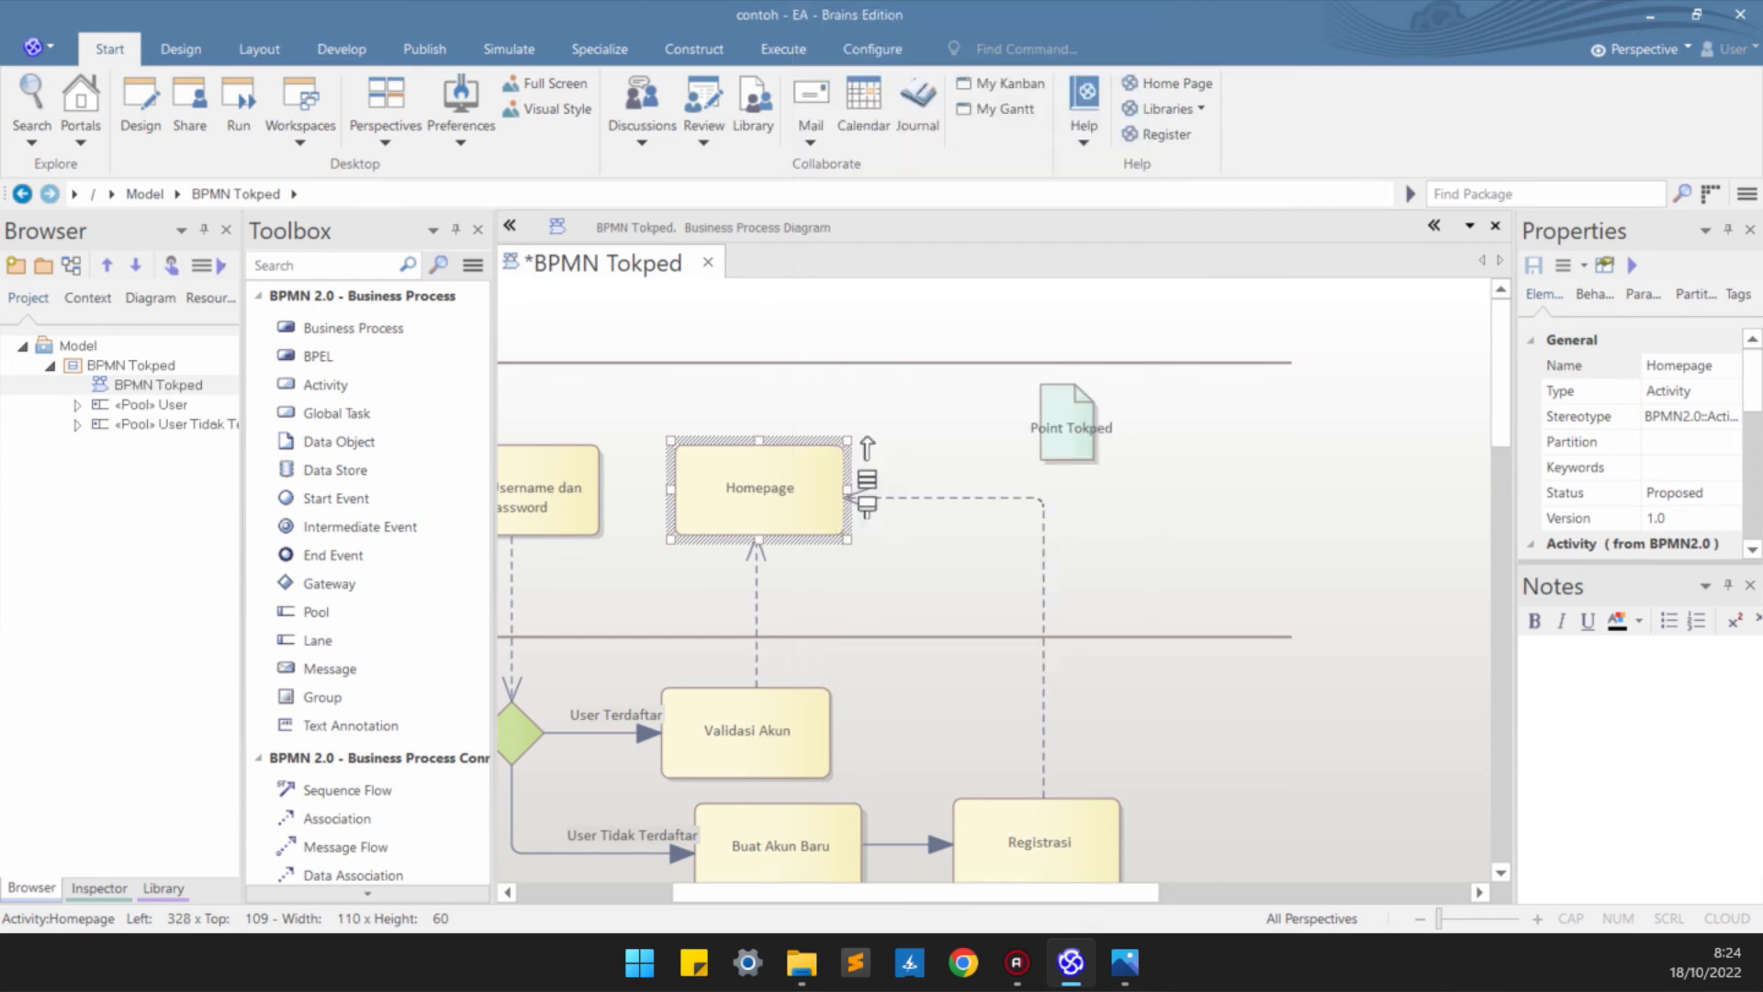
drag(867, 448, 1048, 425)
click(1095, 466)
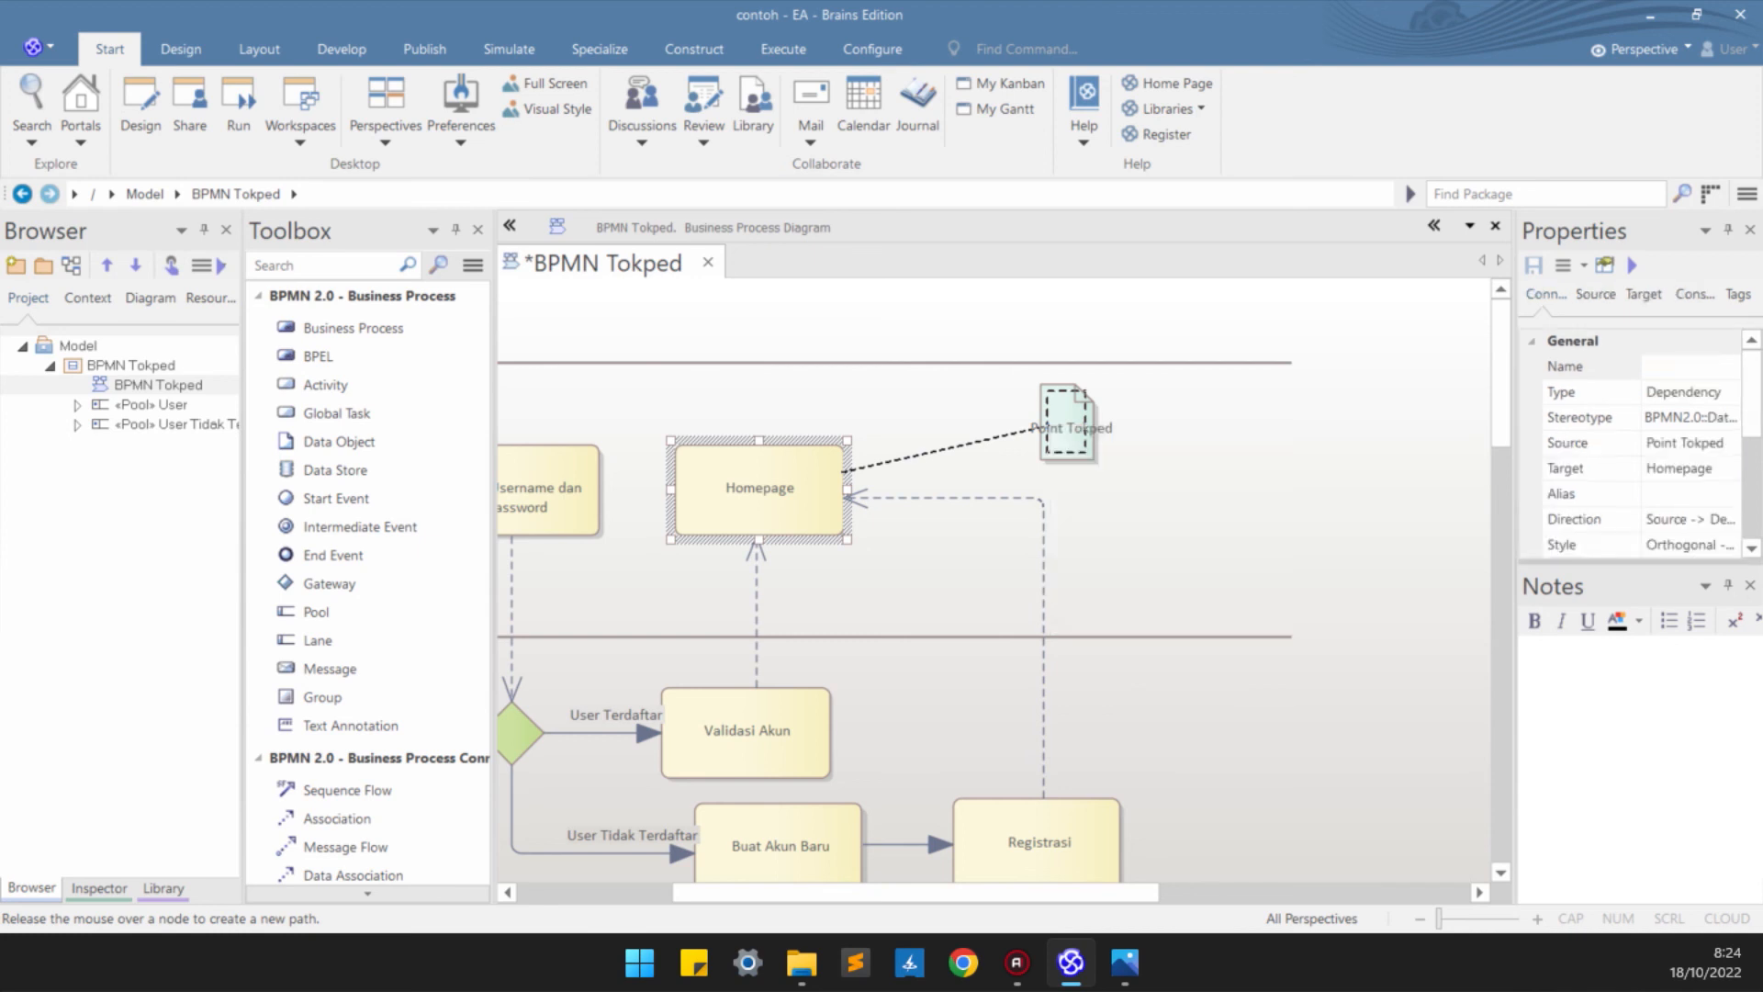
drag(1041, 468, 924, 446)
click(924, 446)
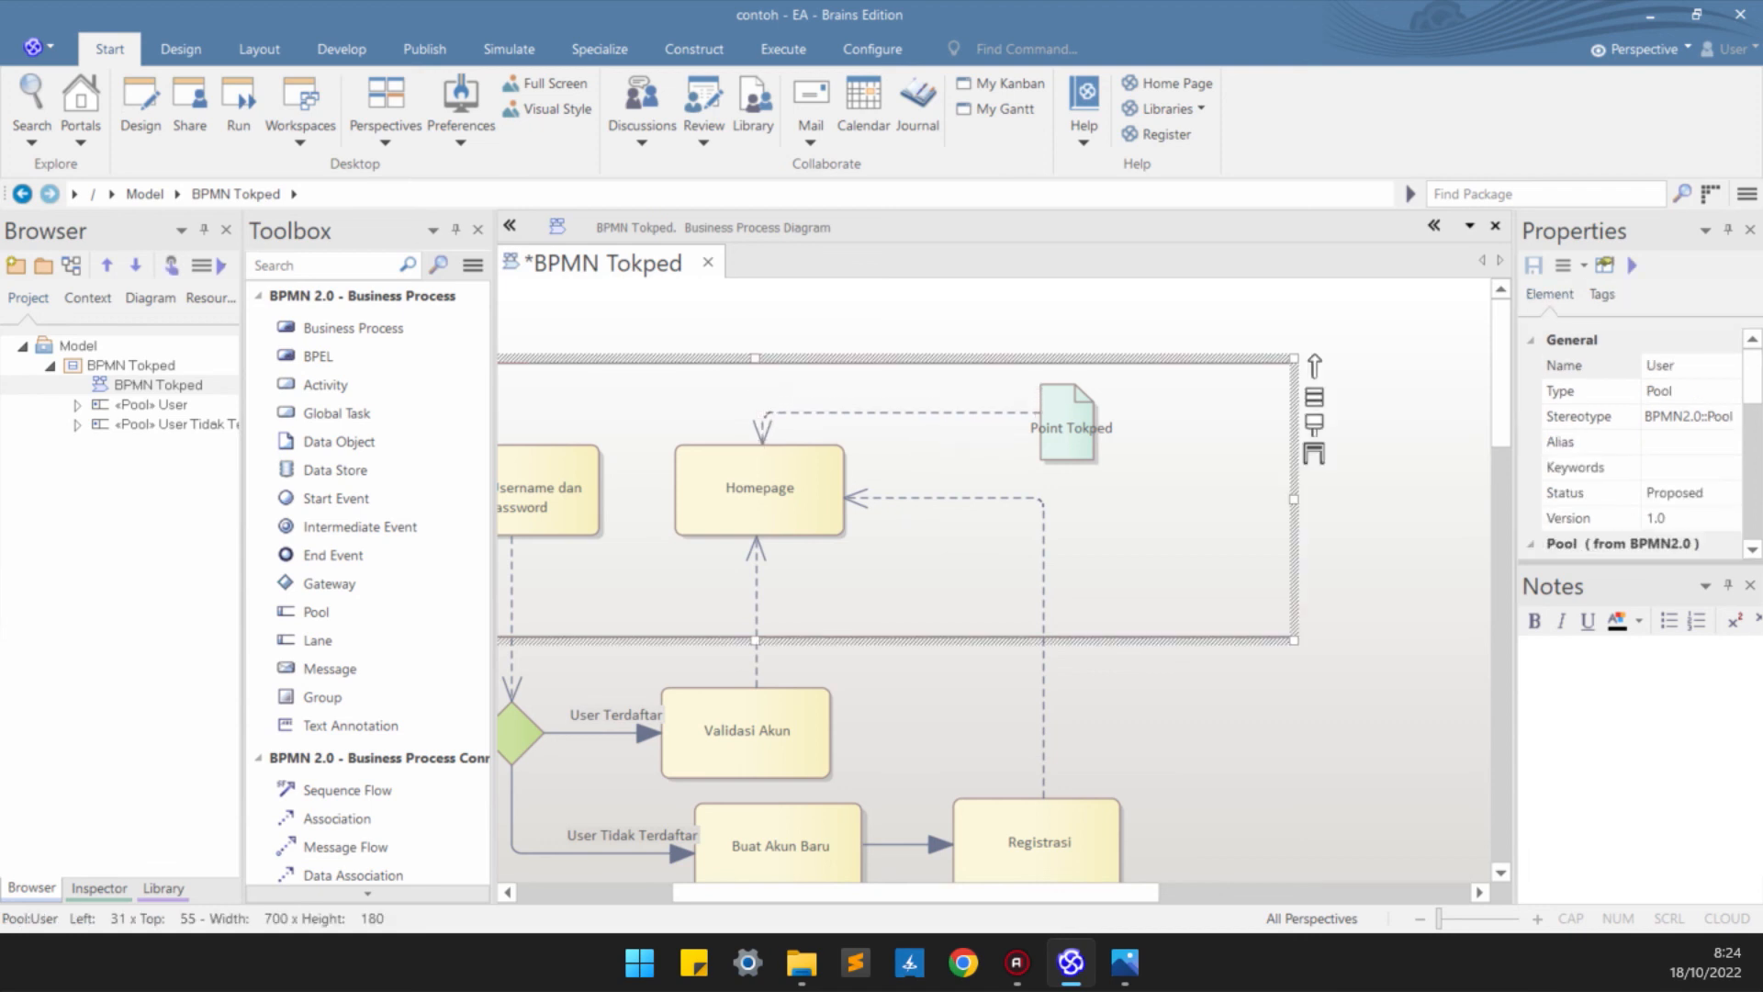
- Check the properties of the data input association between Point Tokped and Homepage, and delete that connector from the model
click(772, 501)
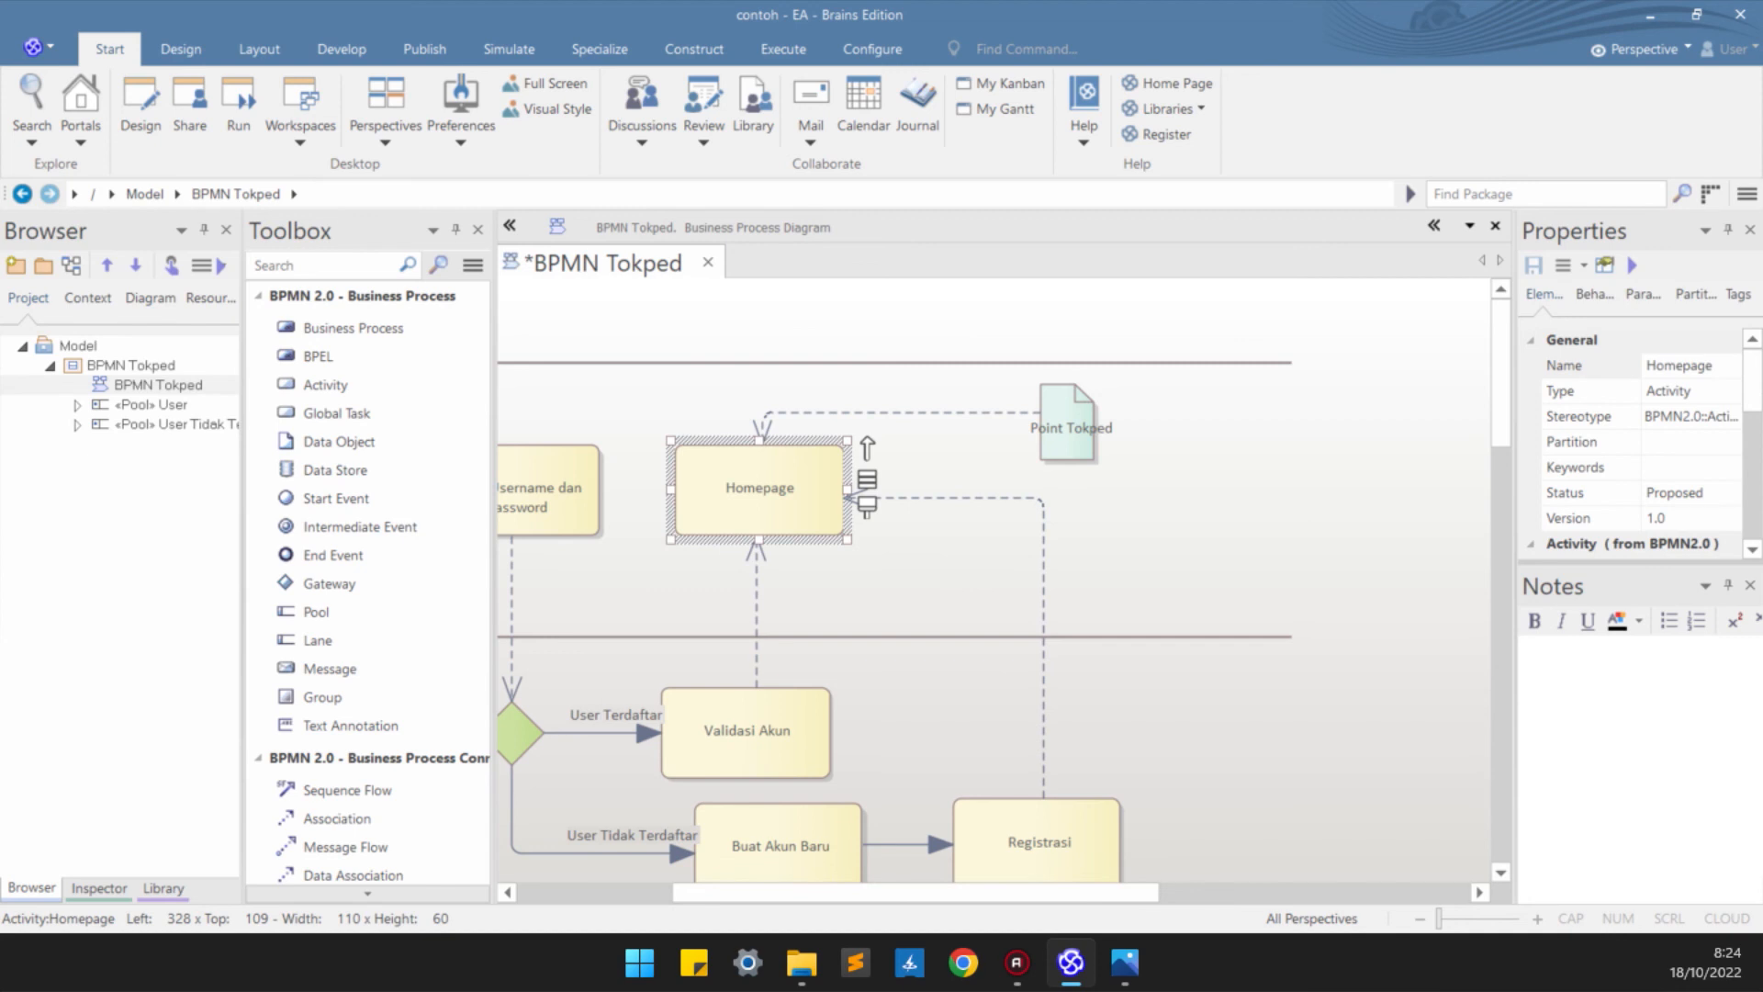
double_click(903, 413)
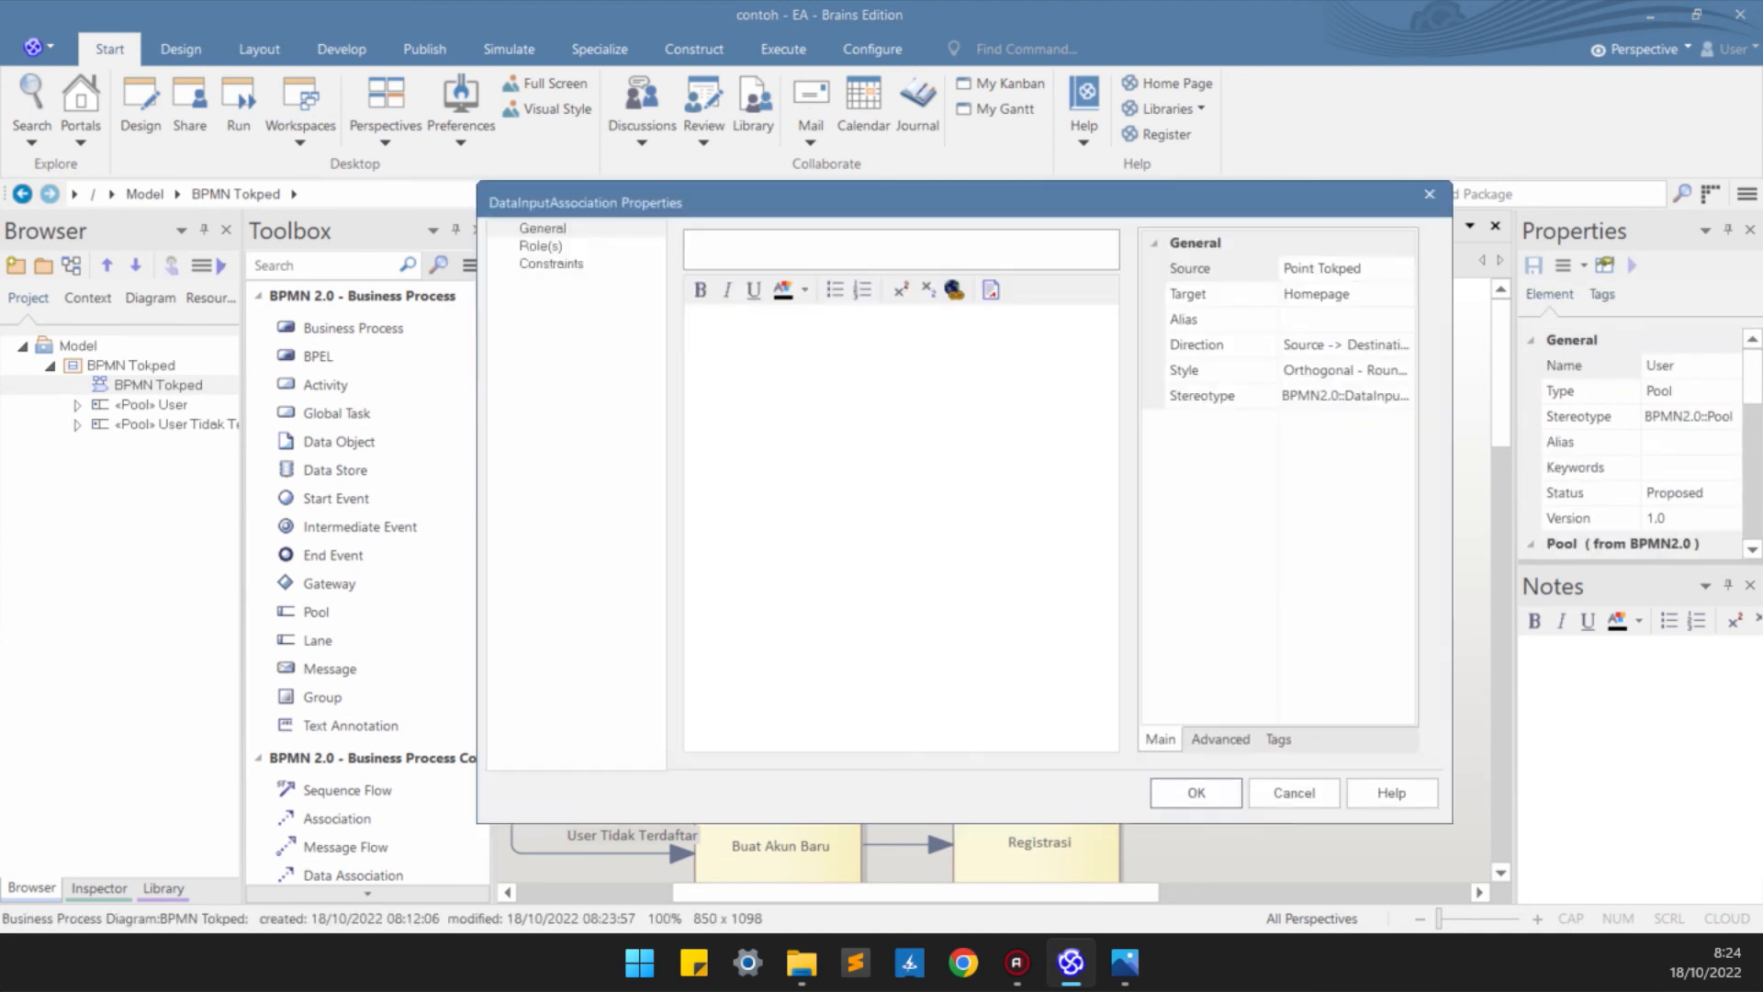
click(1433, 194)
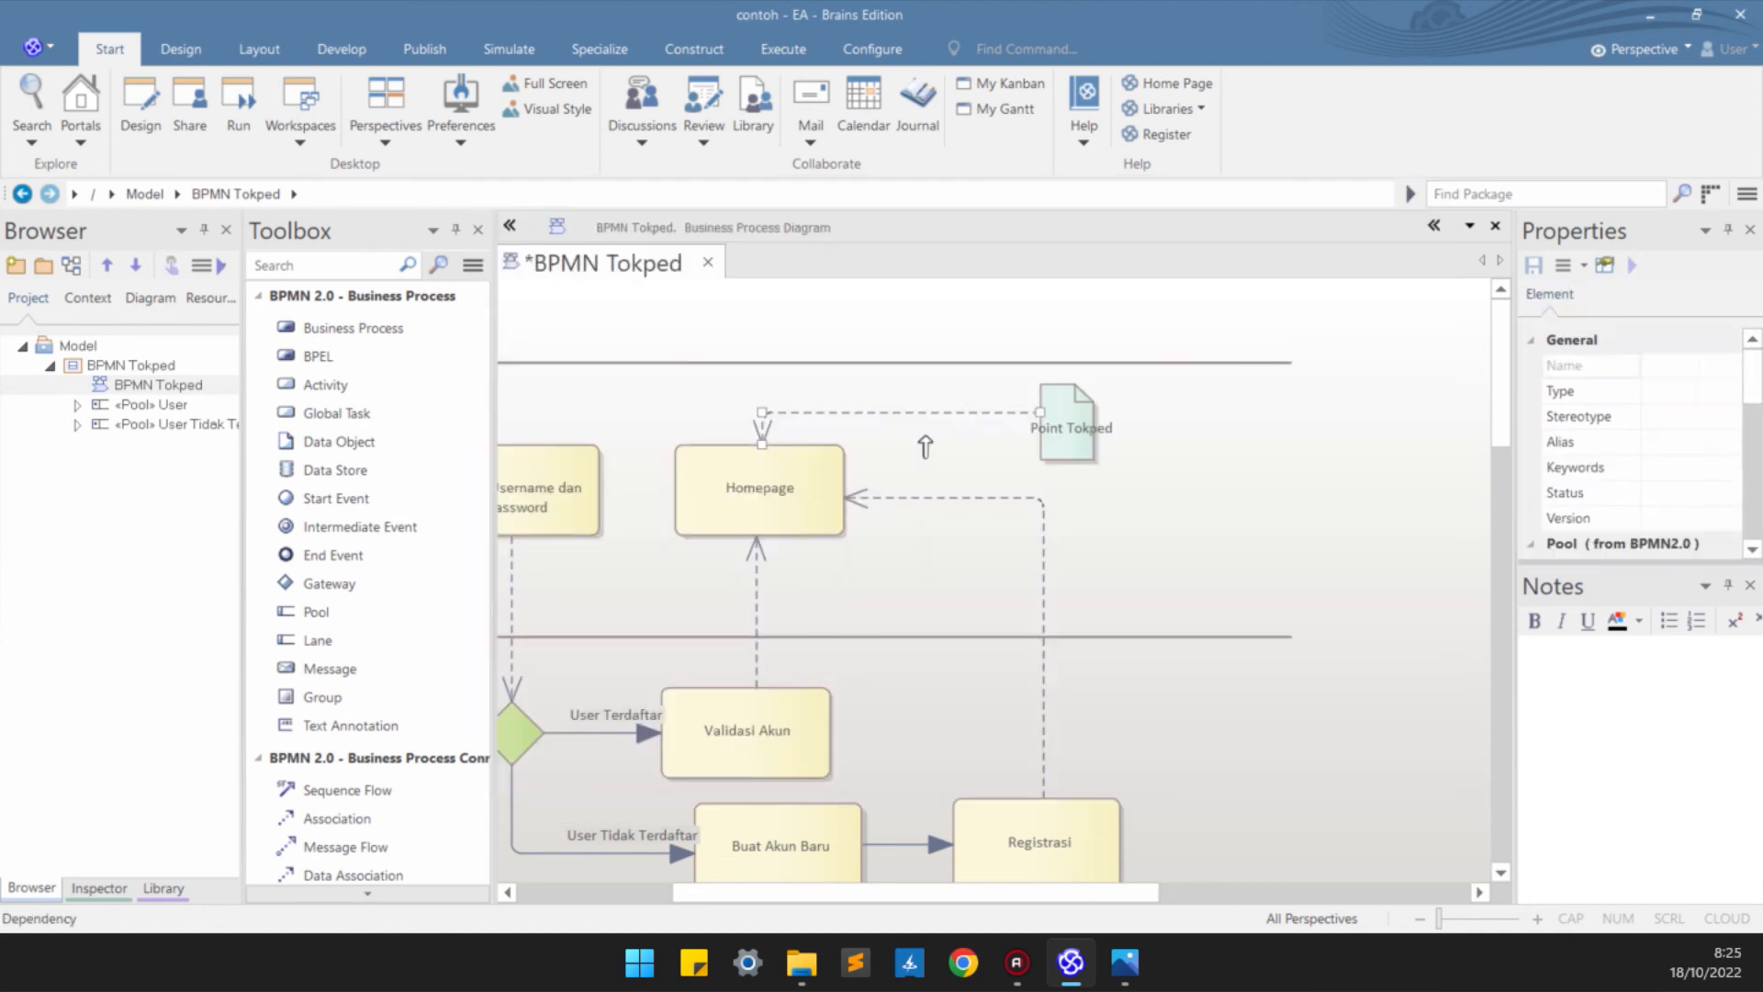
right_click(897, 412)
click(984, 811)
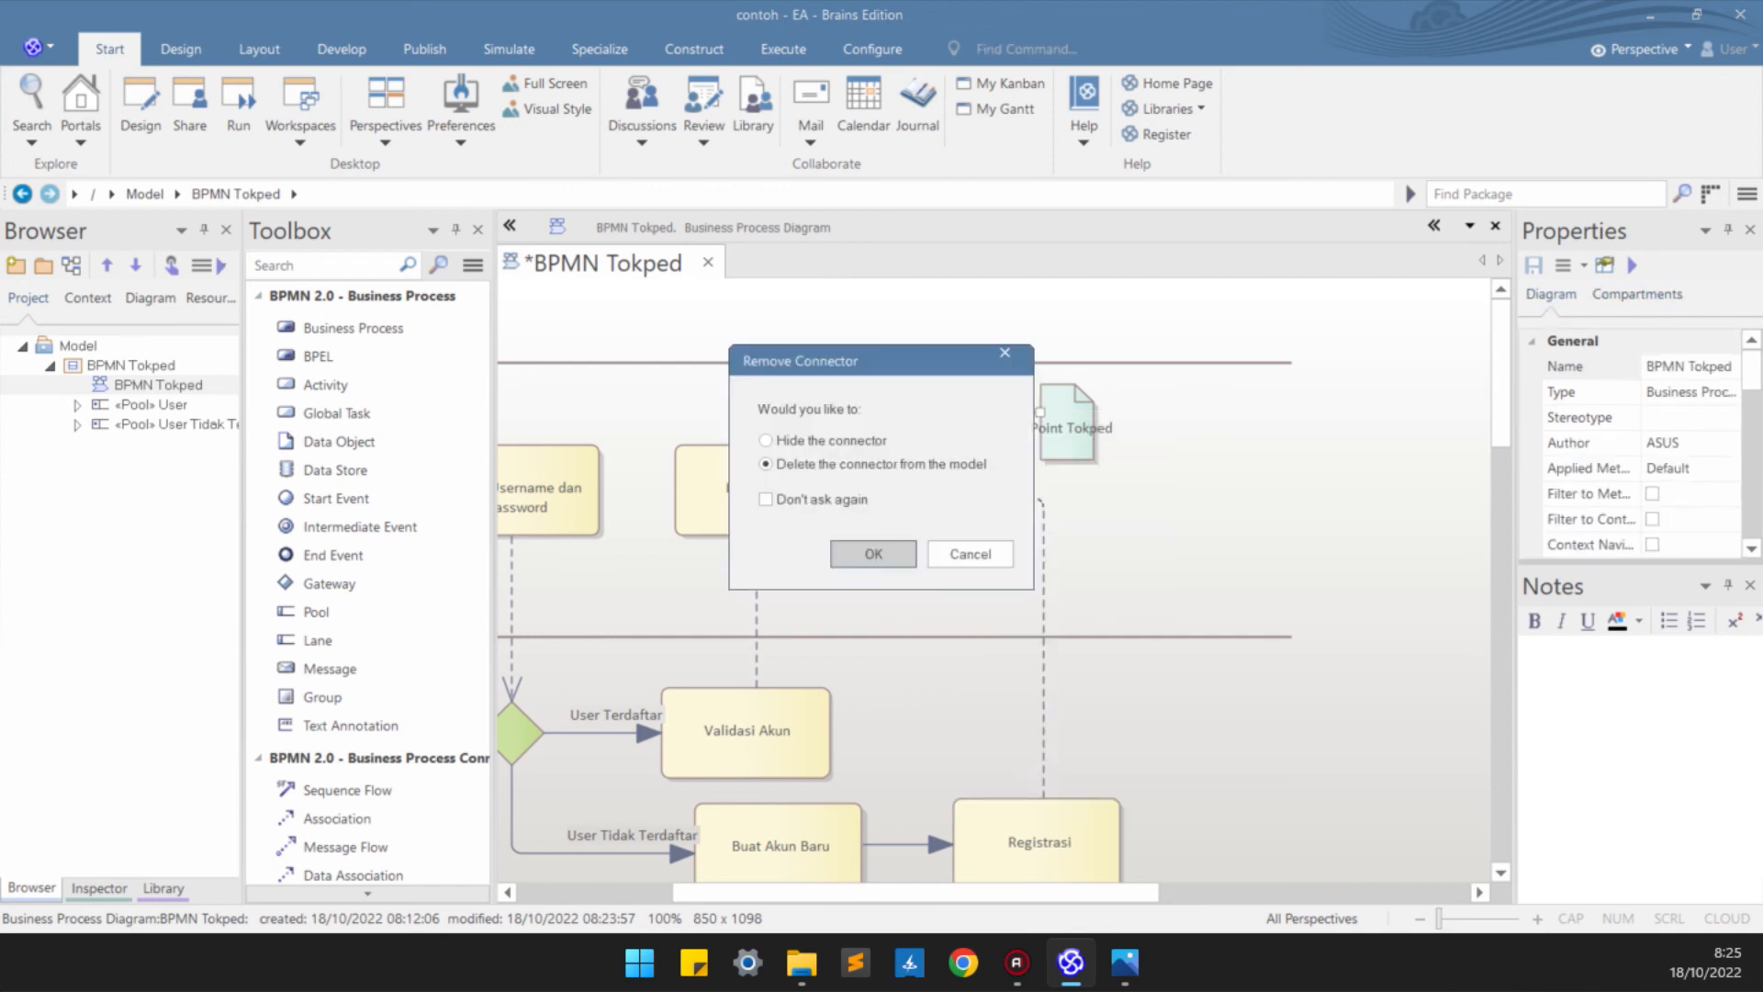
click(873, 554)
- Connect Homepage to Point Tokped with a data association pointing at the Data Object, routed from the upper side of Homepage
click(761, 487)
drag(865, 448, 1072, 425)
click(1184, 434)
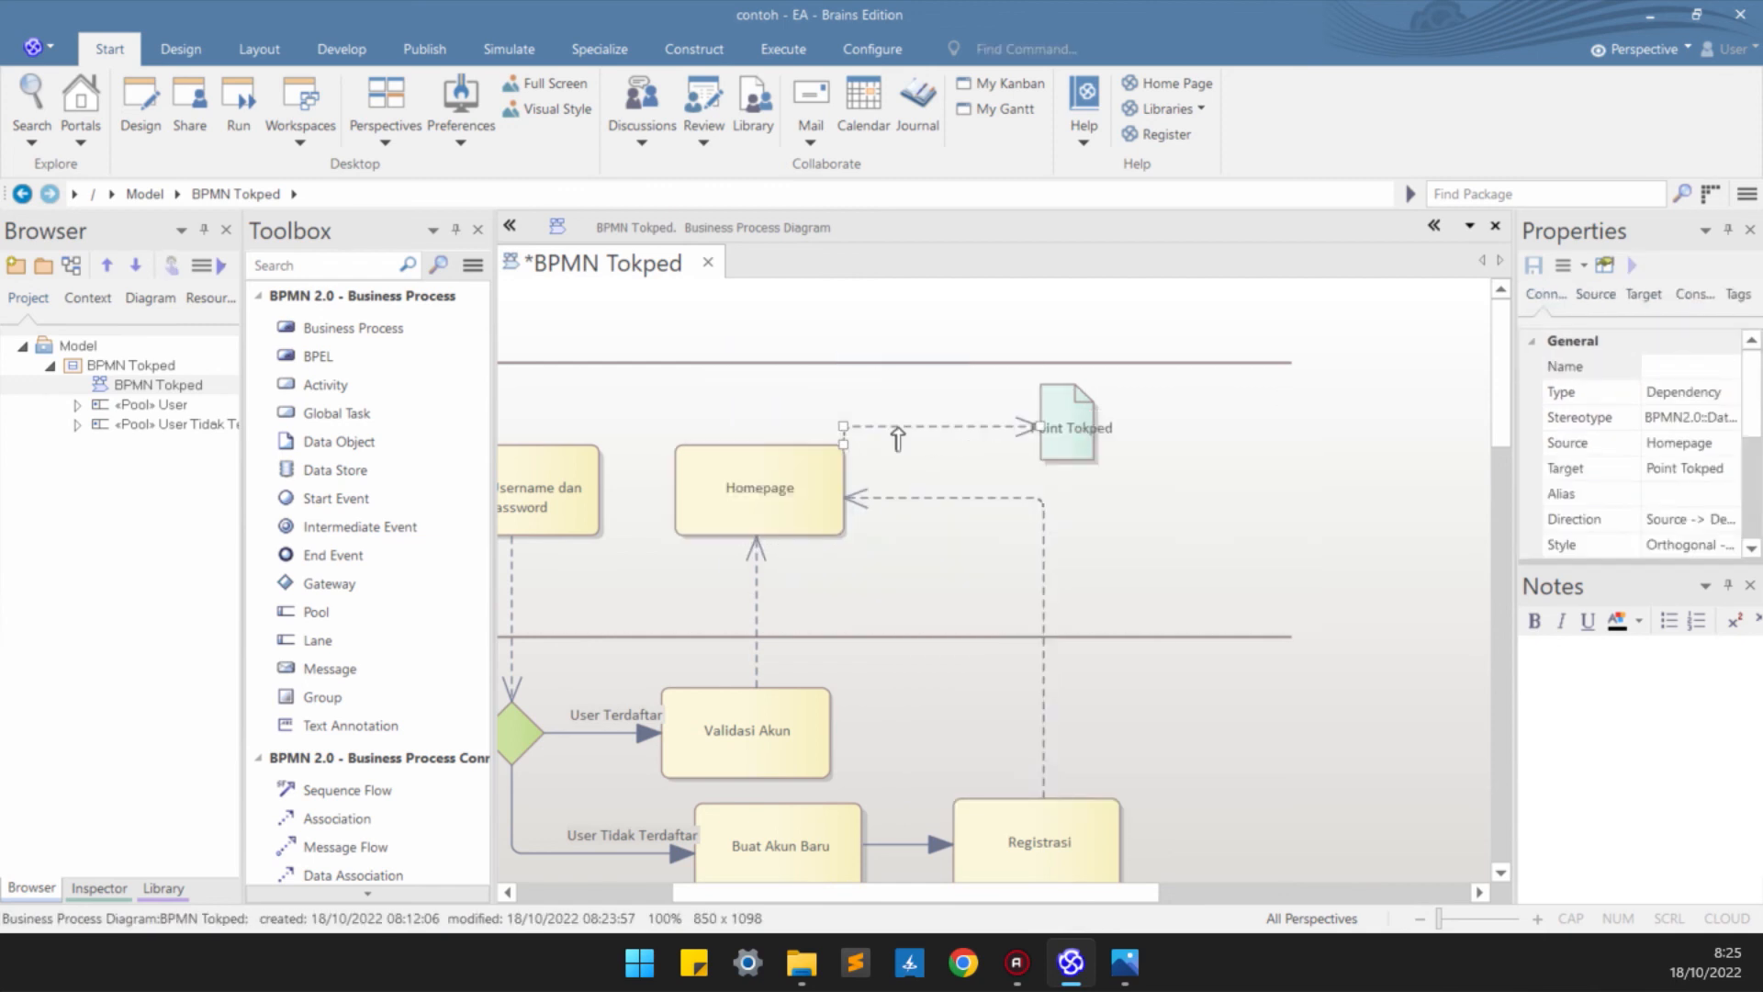
drag(897, 439, 817, 432)
click(904, 450)
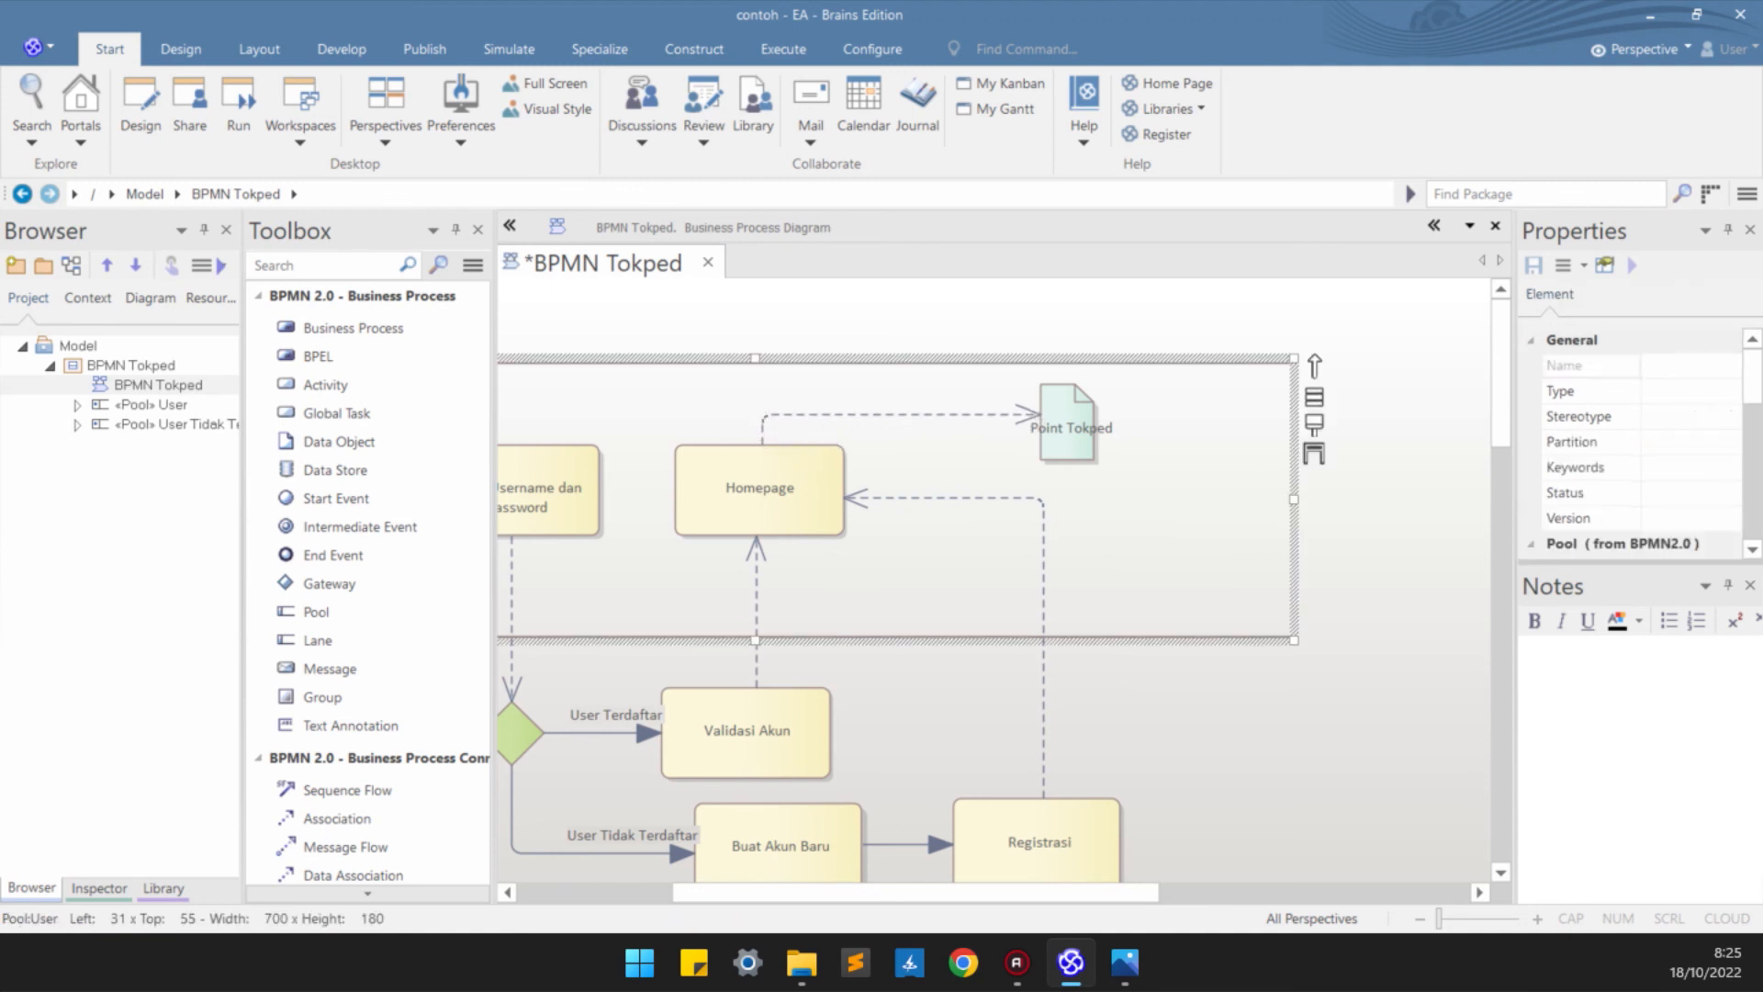
- Examine the complete diagram with both pools at 60% zoom, with nothing selected
scroll(905, 450, down, 2)
scroll(904, 450, up, 2)
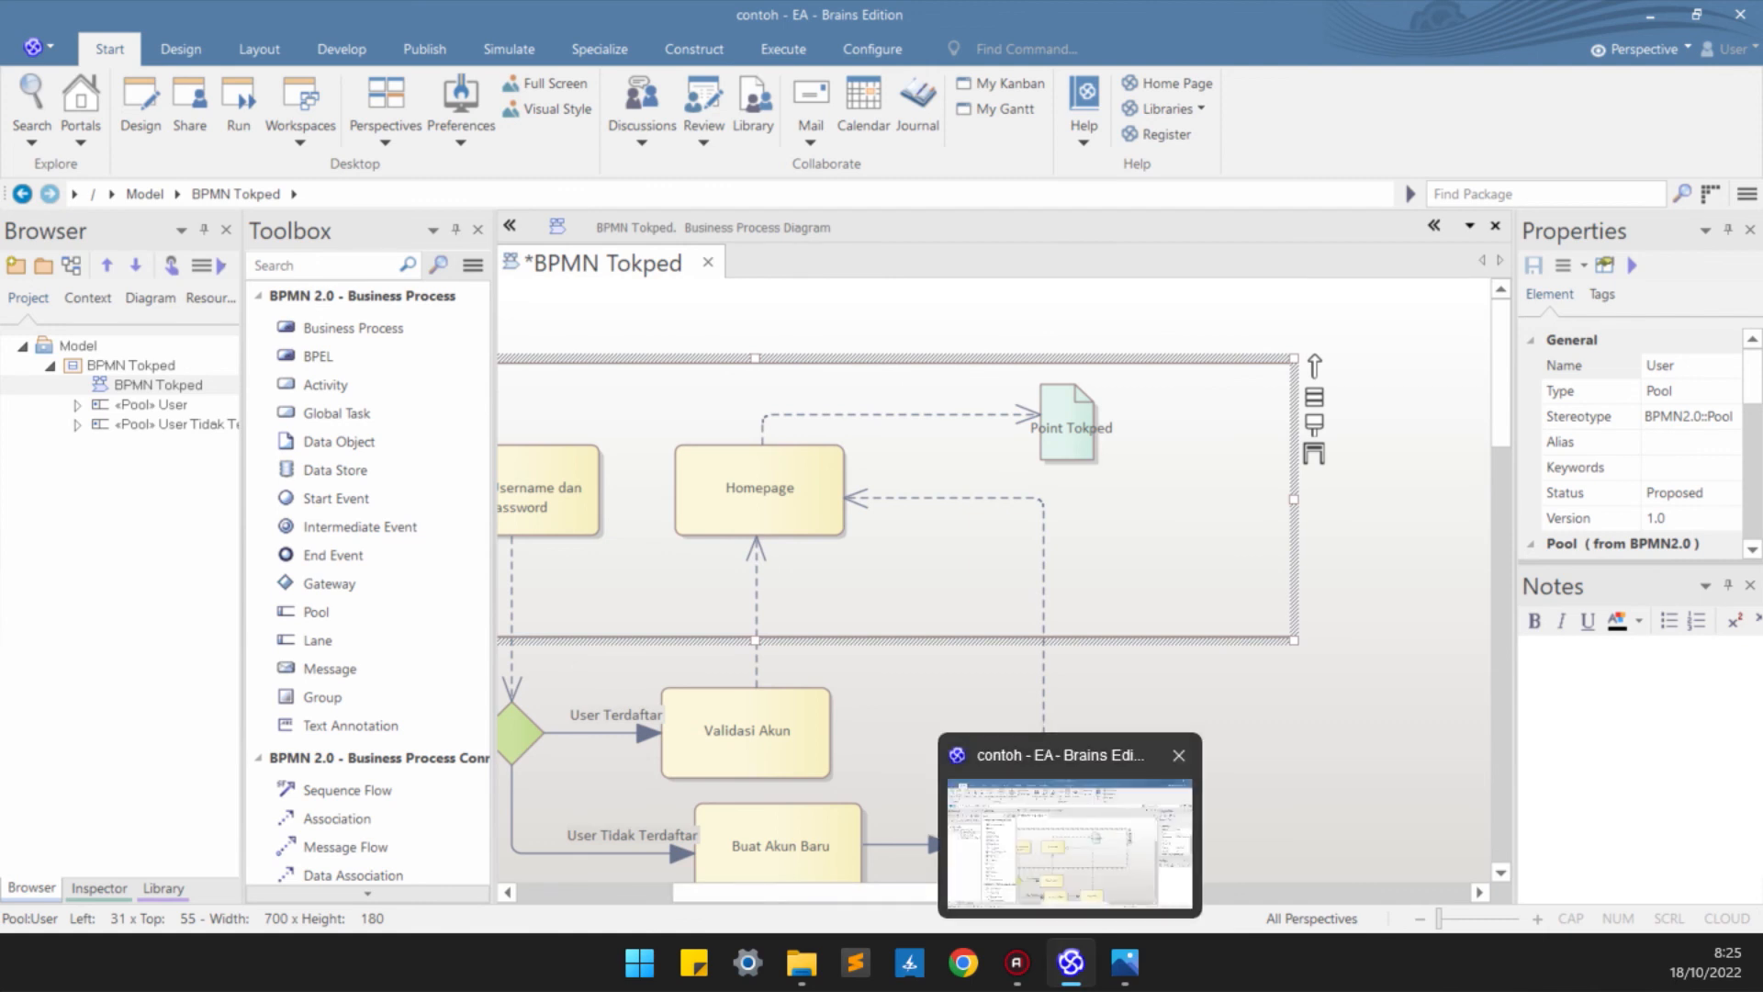
drag(918, 892, 777, 893)
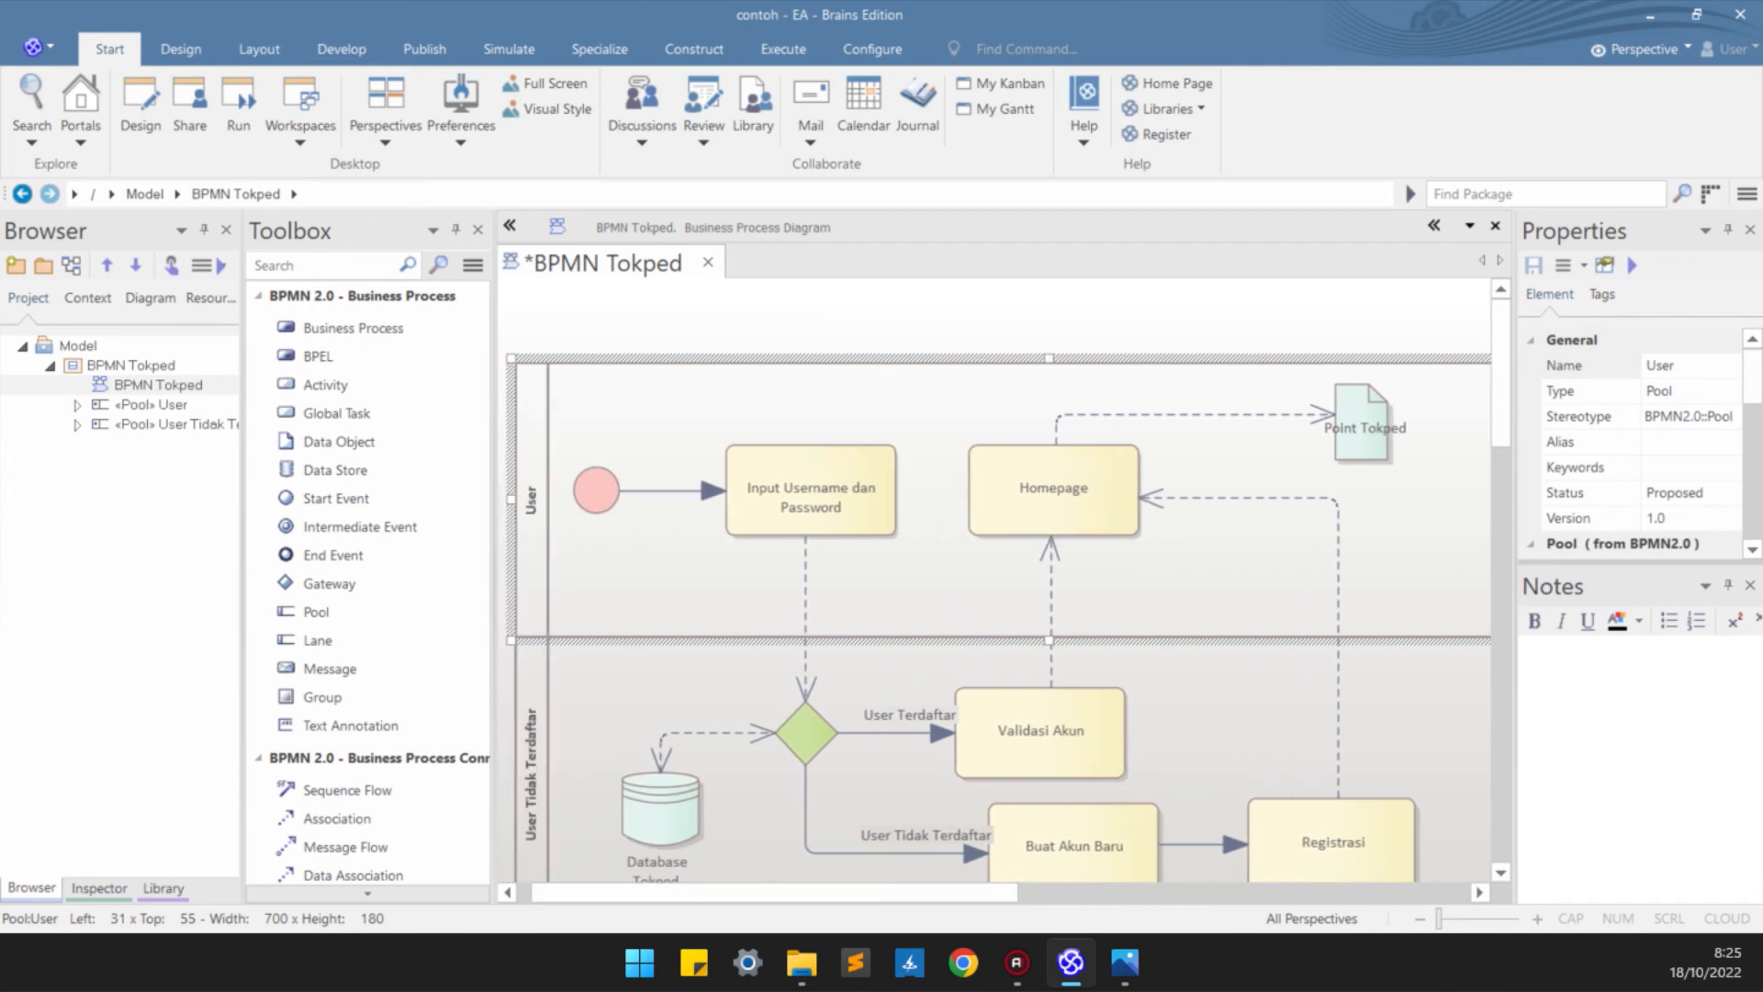
scroll(998, 578, down, 3)
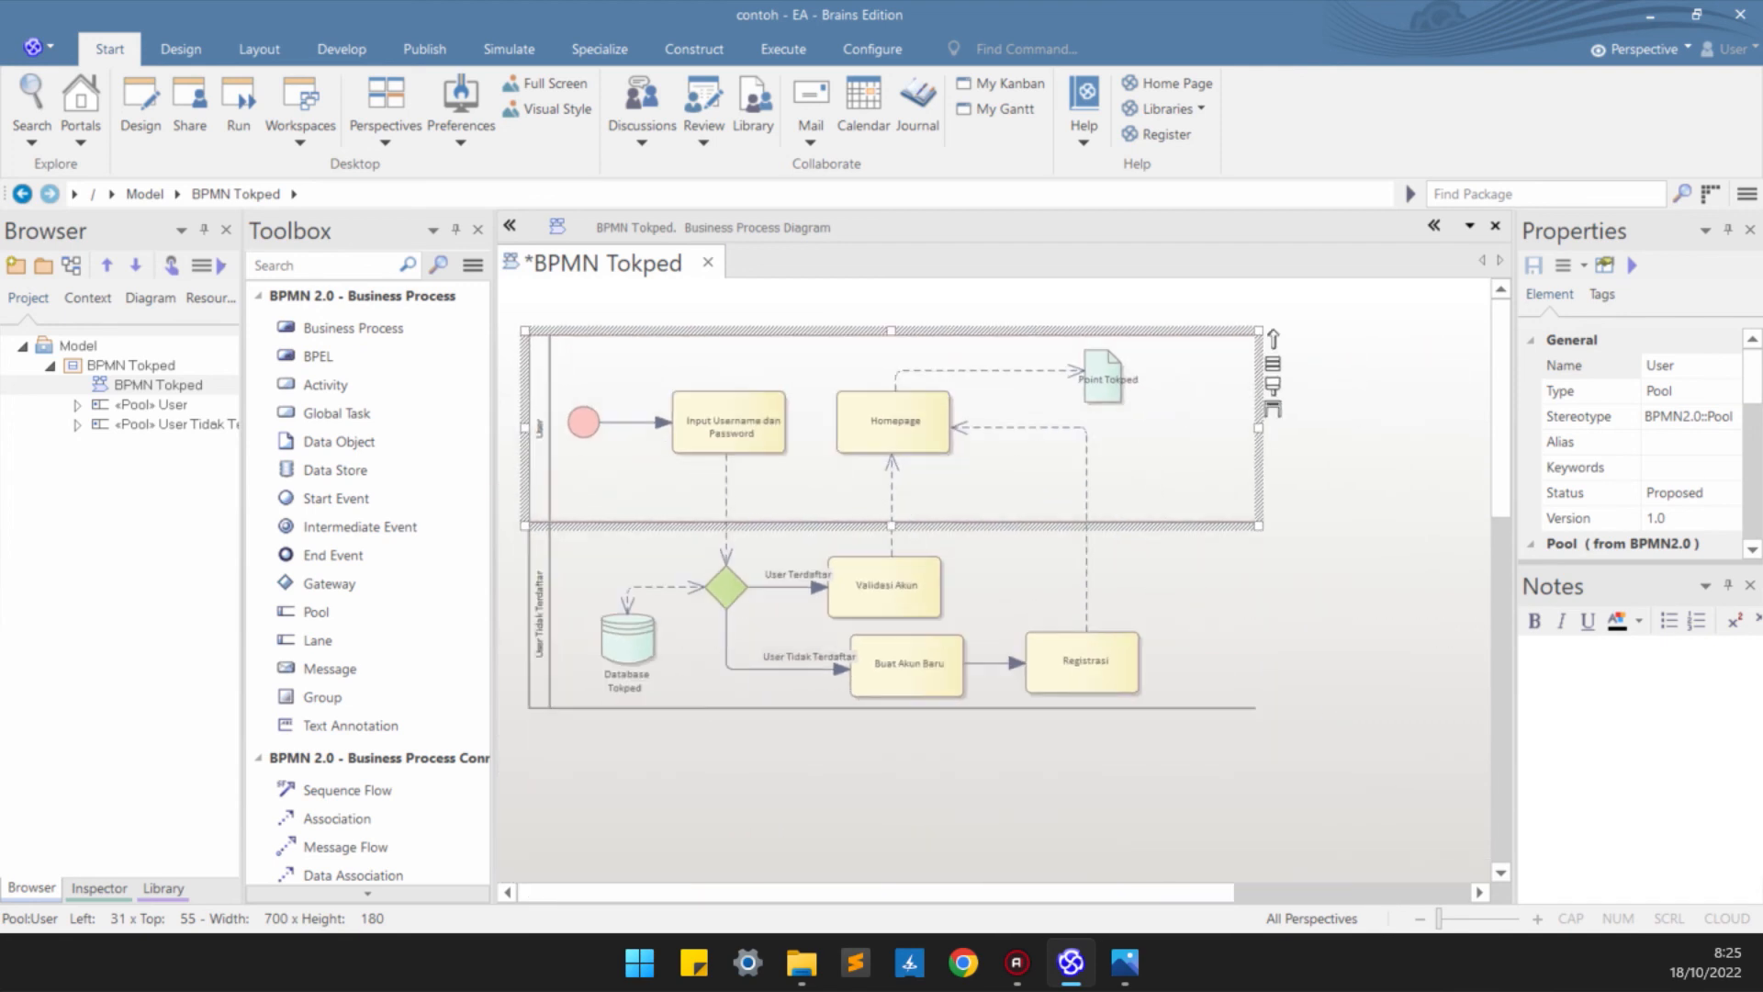
click(998, 789)
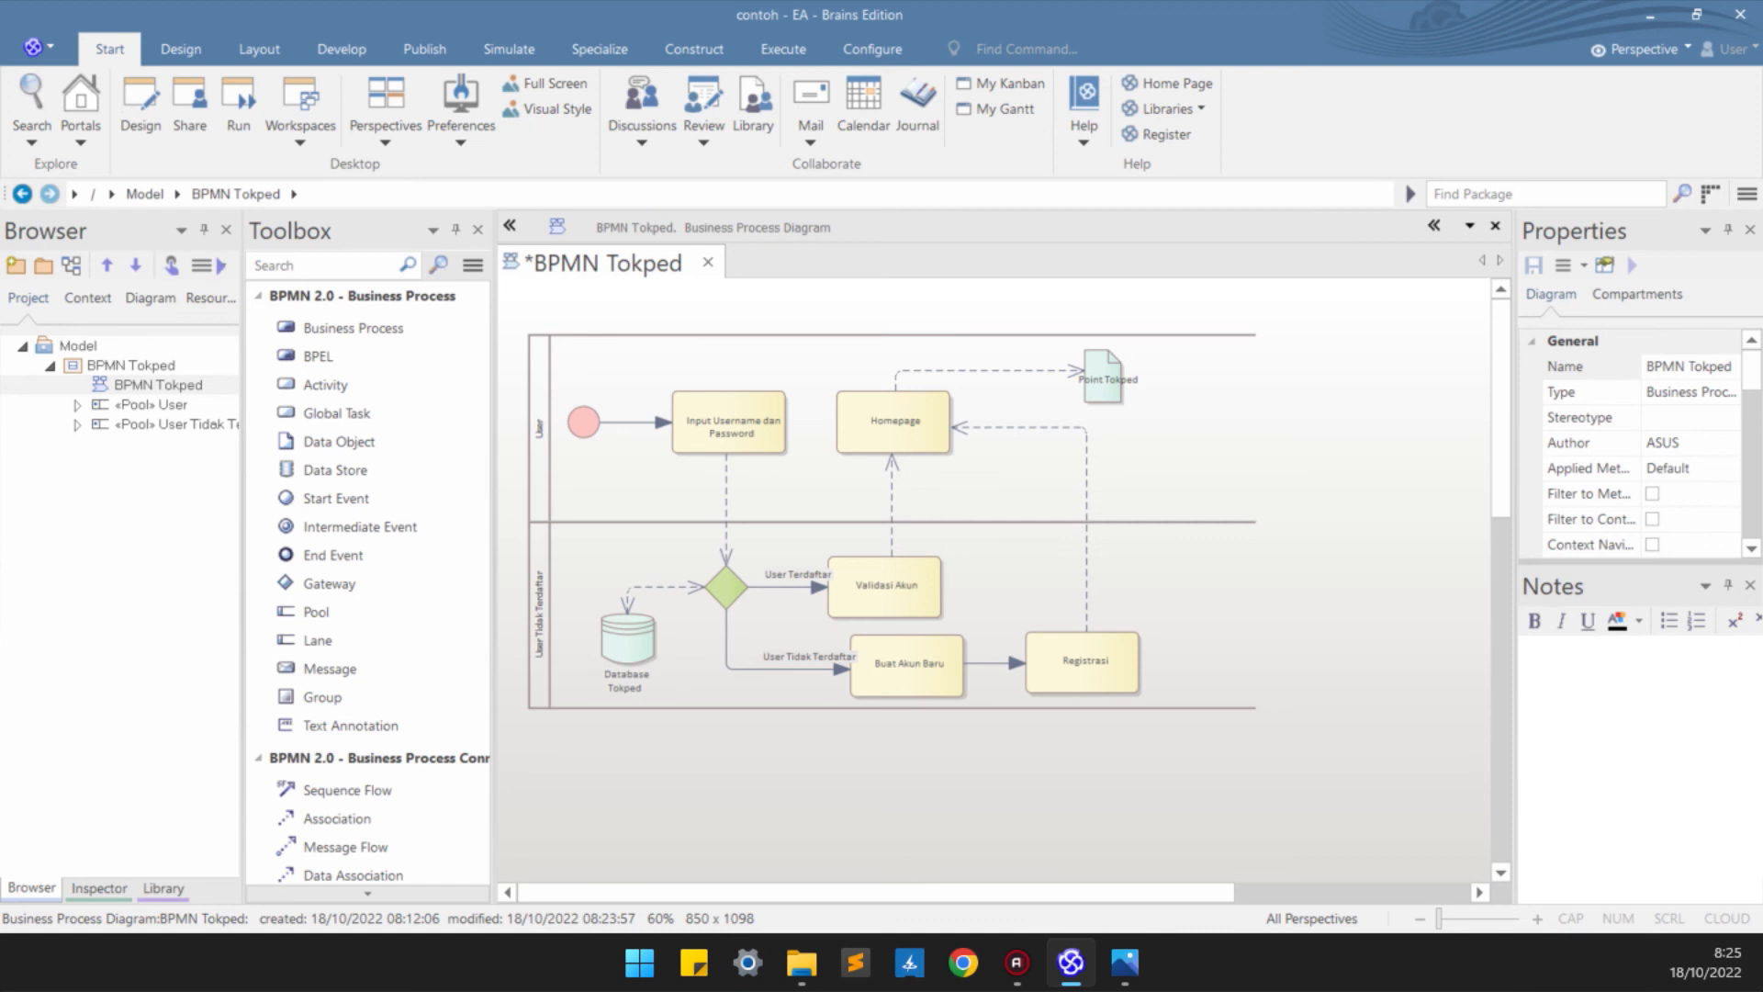
key(ctrl+End)
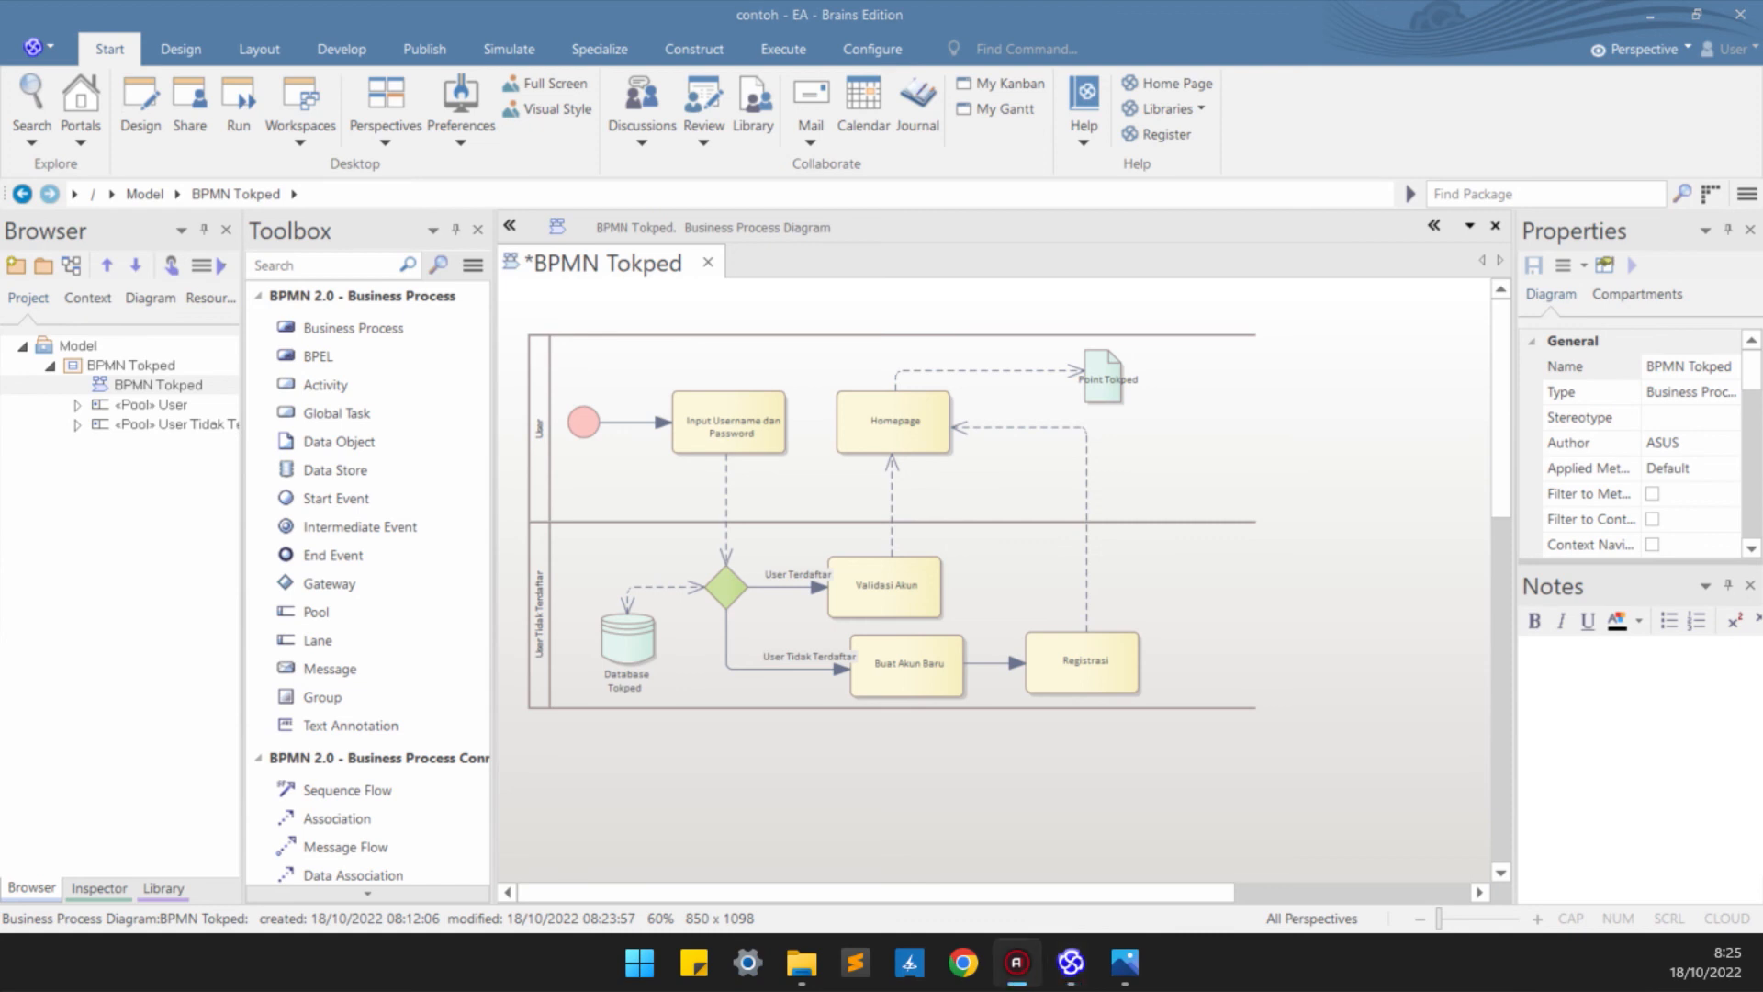